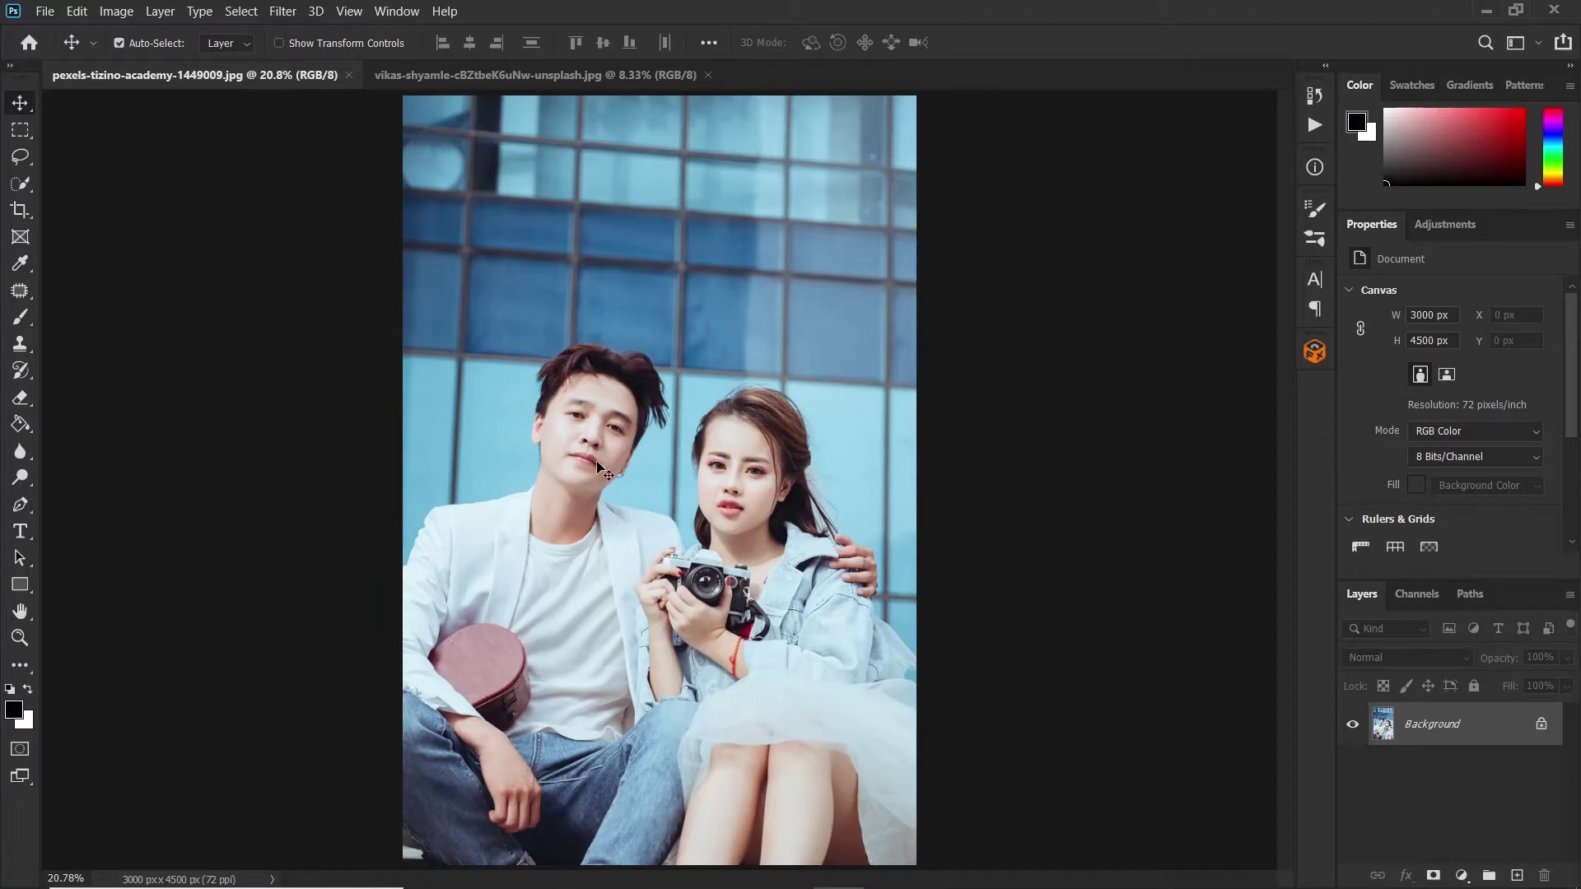
scroll(600, 420, "up", 5)
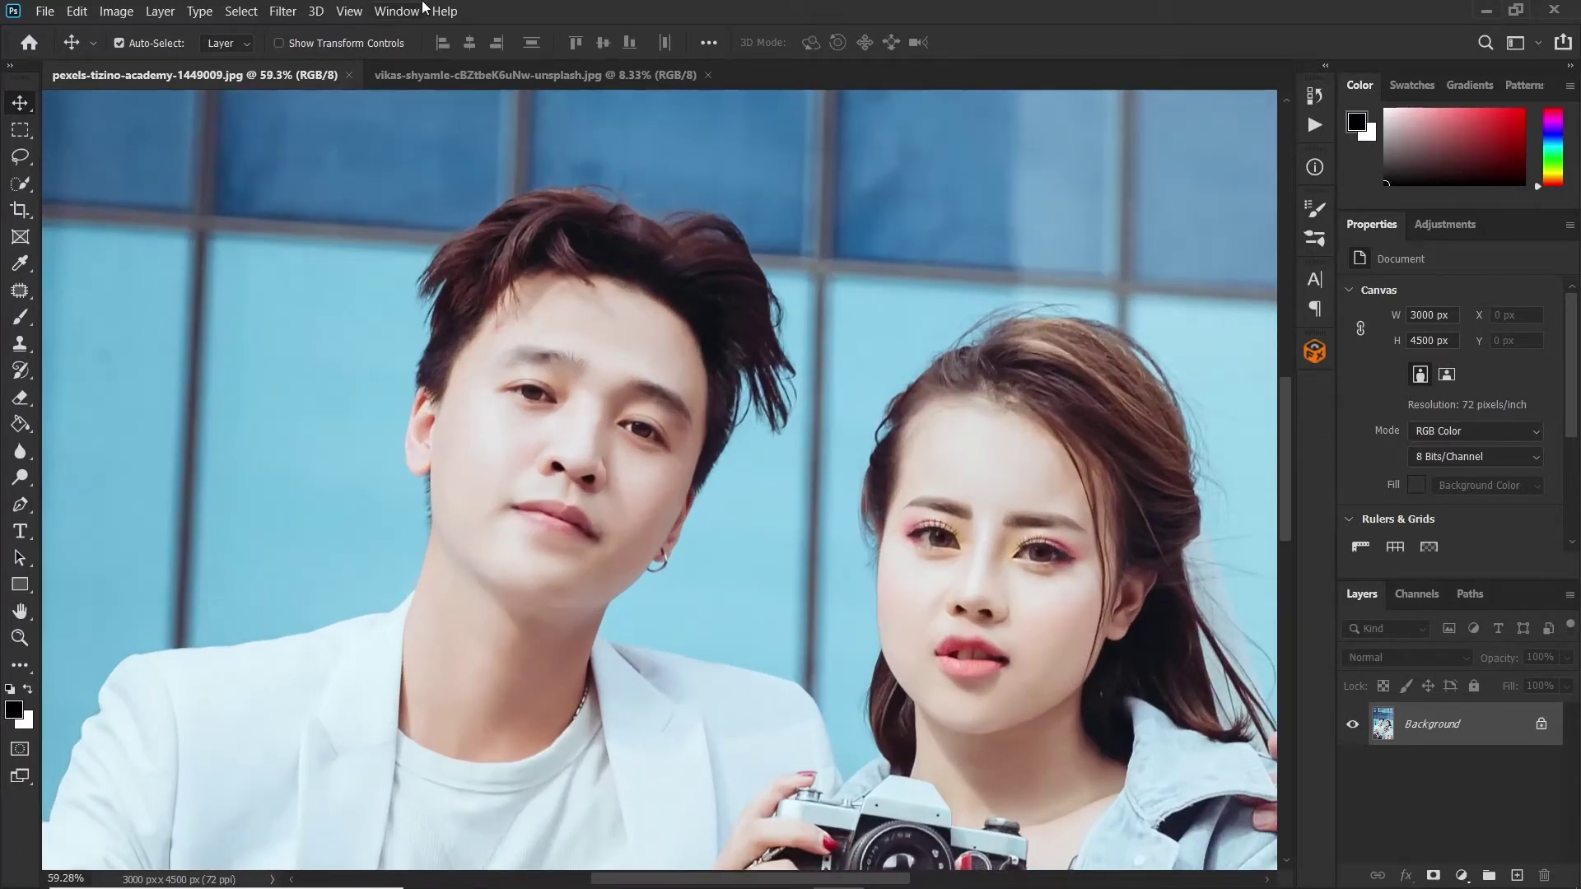
left_click(433, 74)
scroll(728, 384, "up", 4)
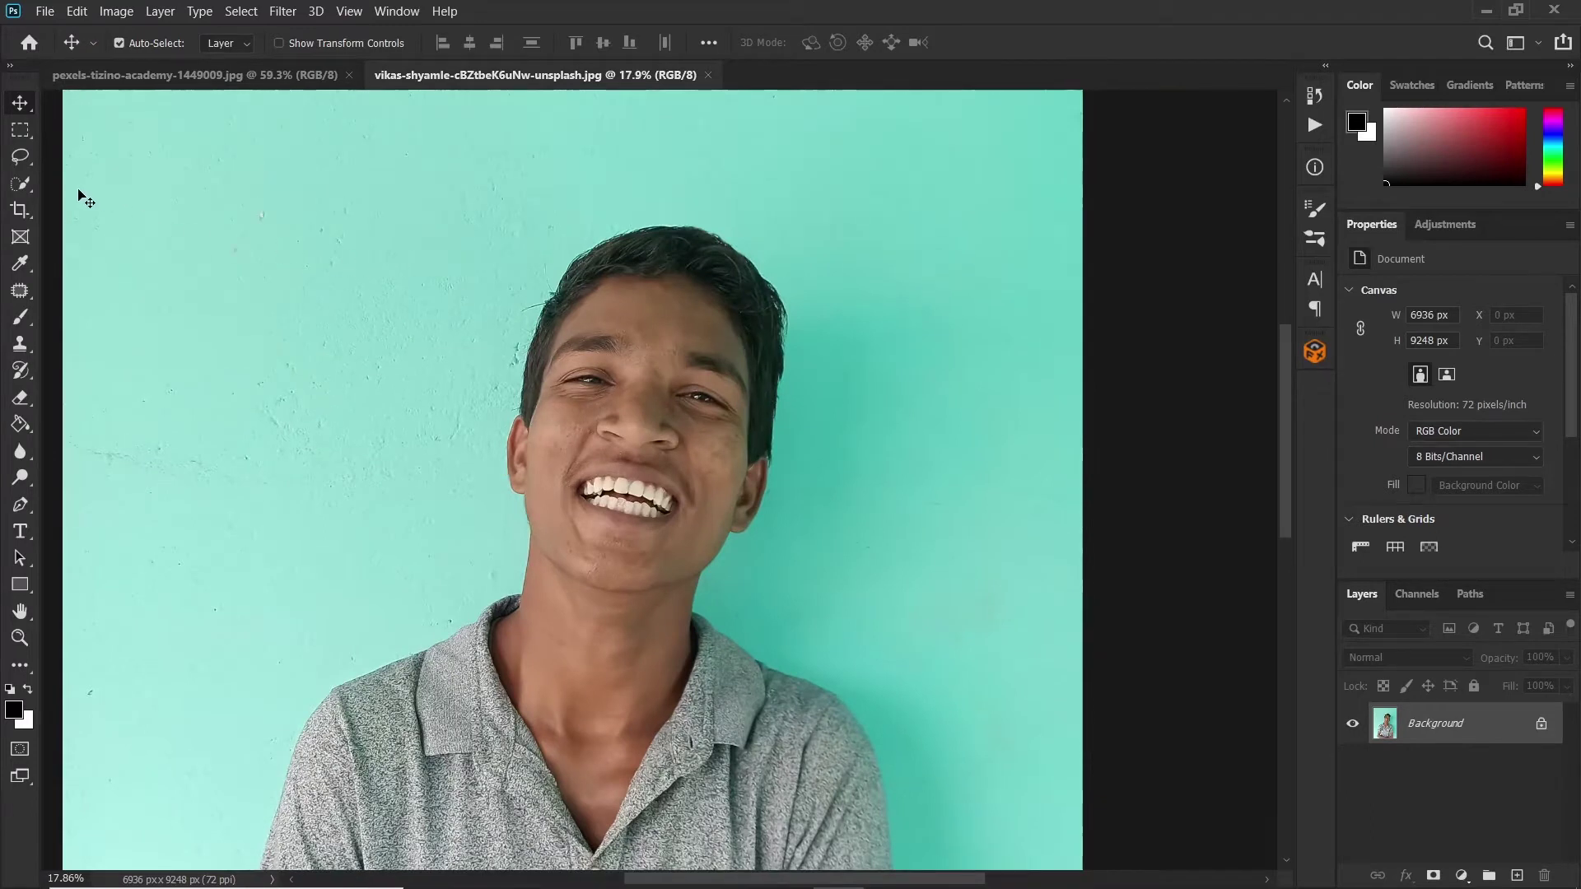
left_click(25, 185)
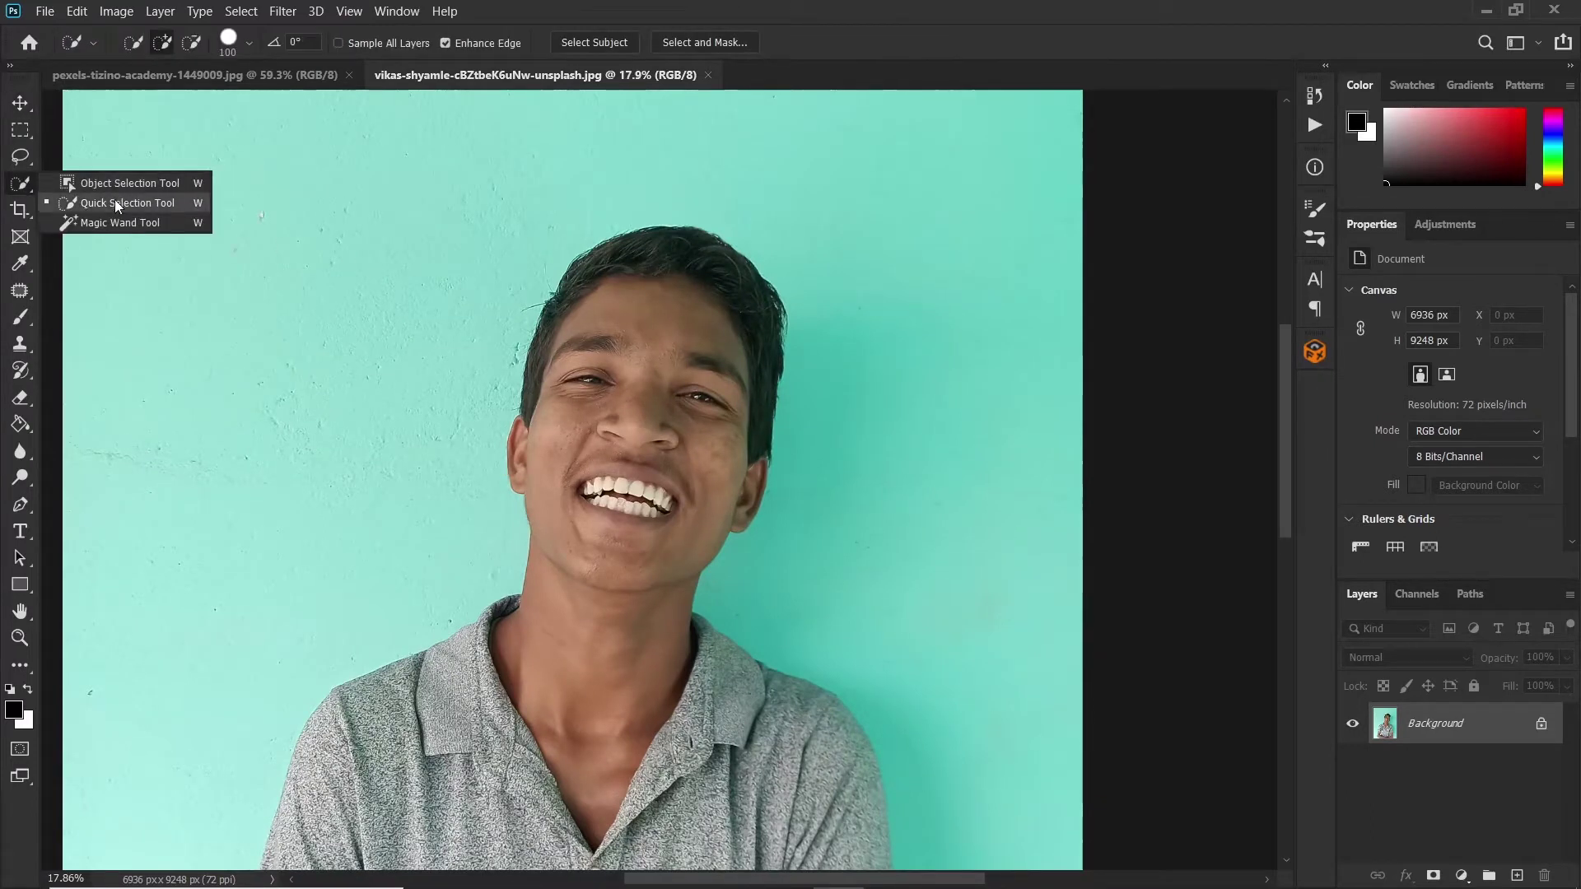
left_click(116, 206)
mouse_move(667, 279)
left_mouse_down()
mouse_move(720, 415)
mouse_move(634, 572)
left_mouse_up()
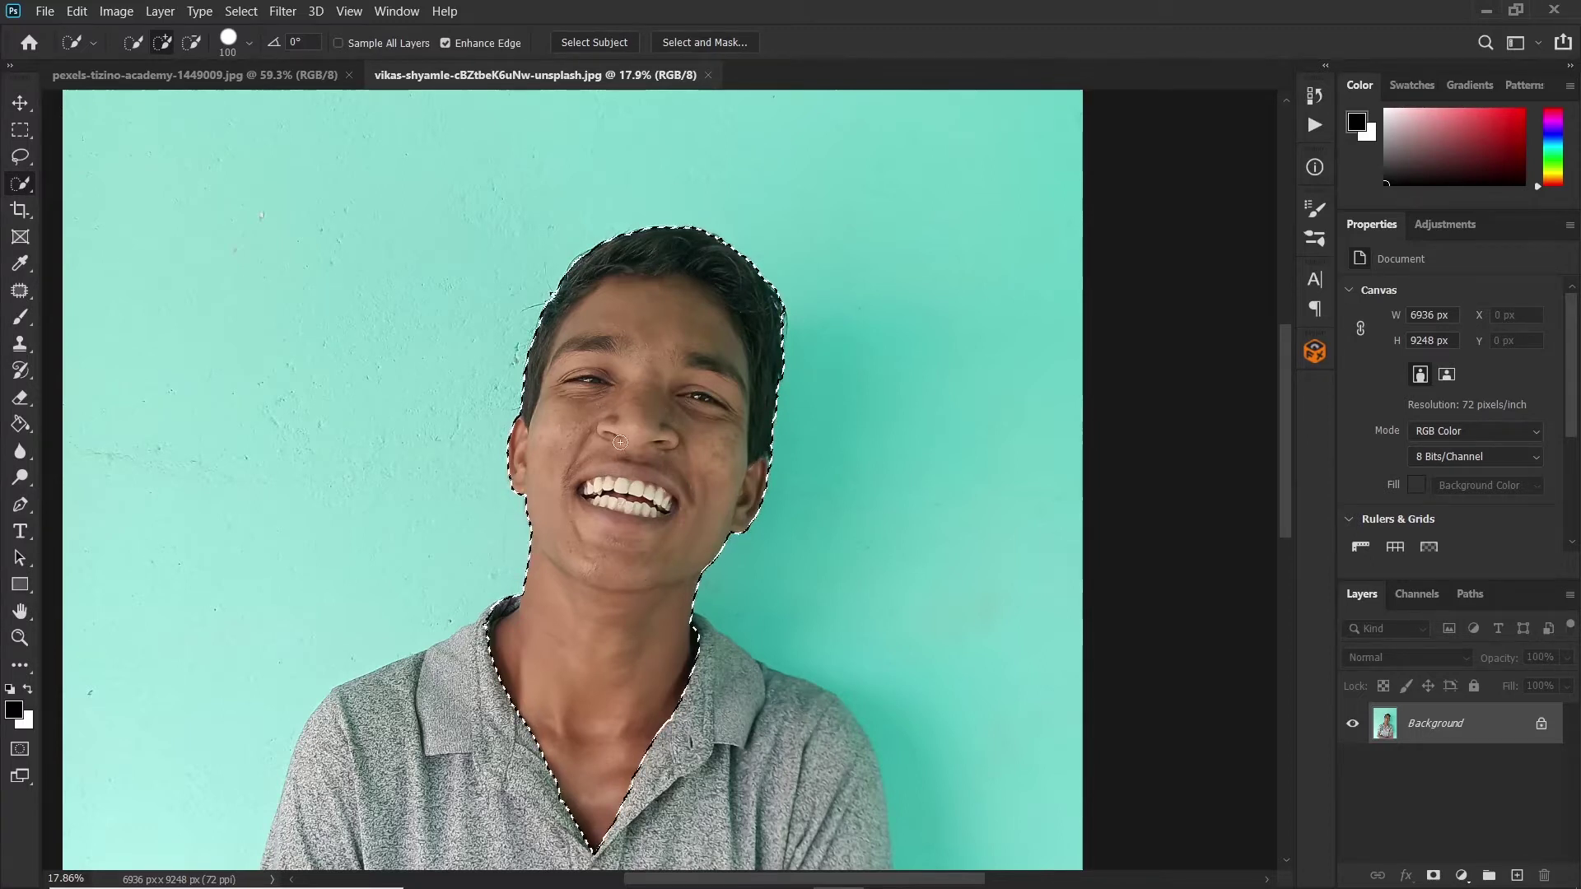
Step: Output the head selection through Select and Mask as a new layer with a layer mask
left_click(245, 12)
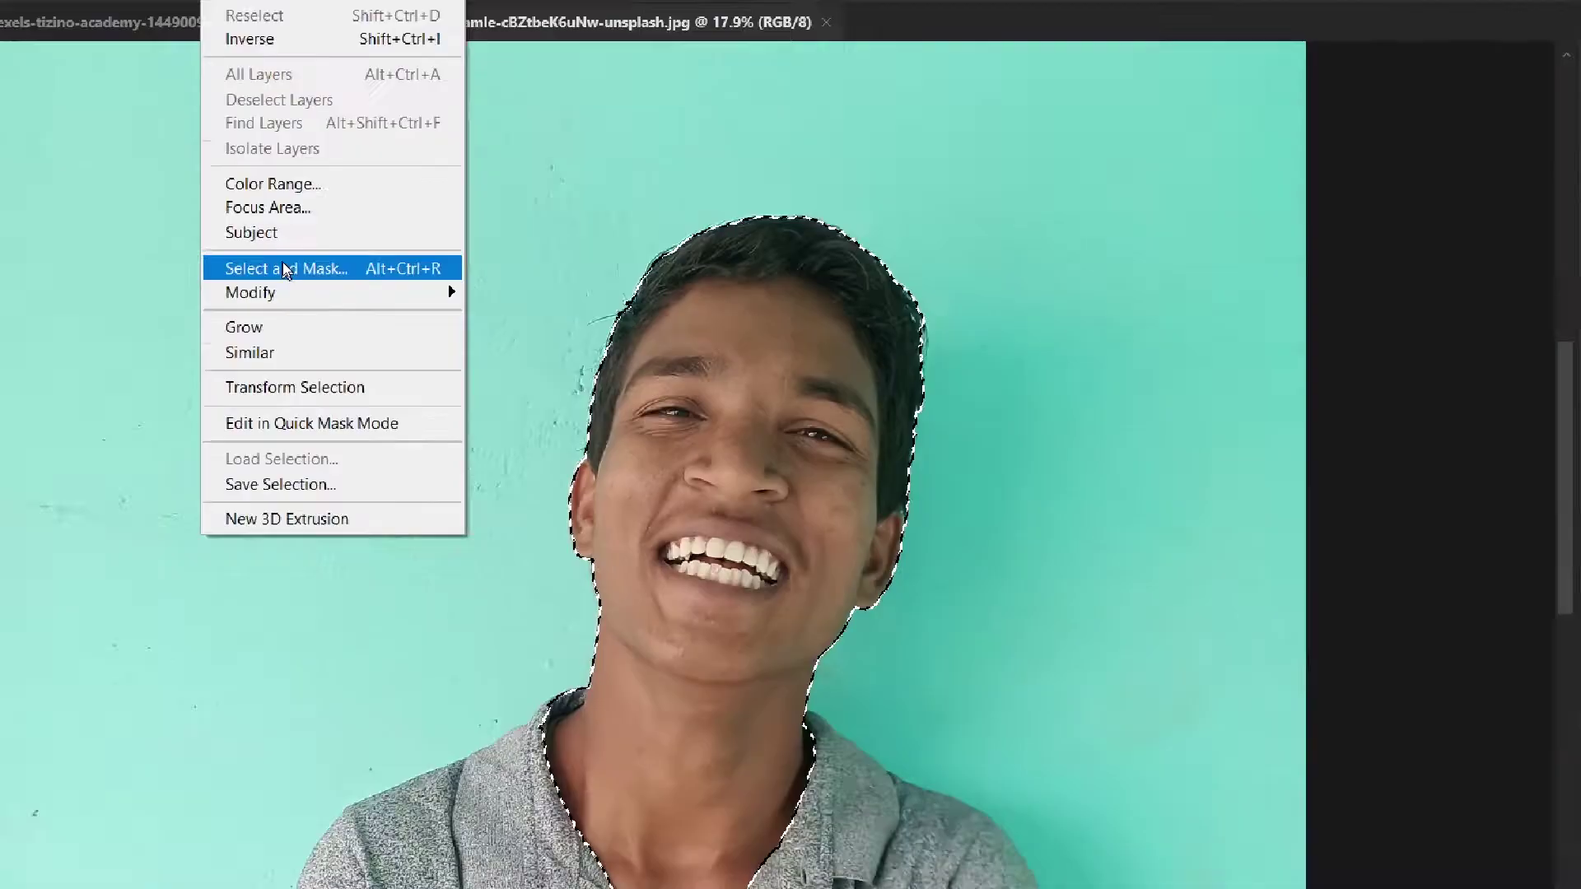
left_click(283, 273)
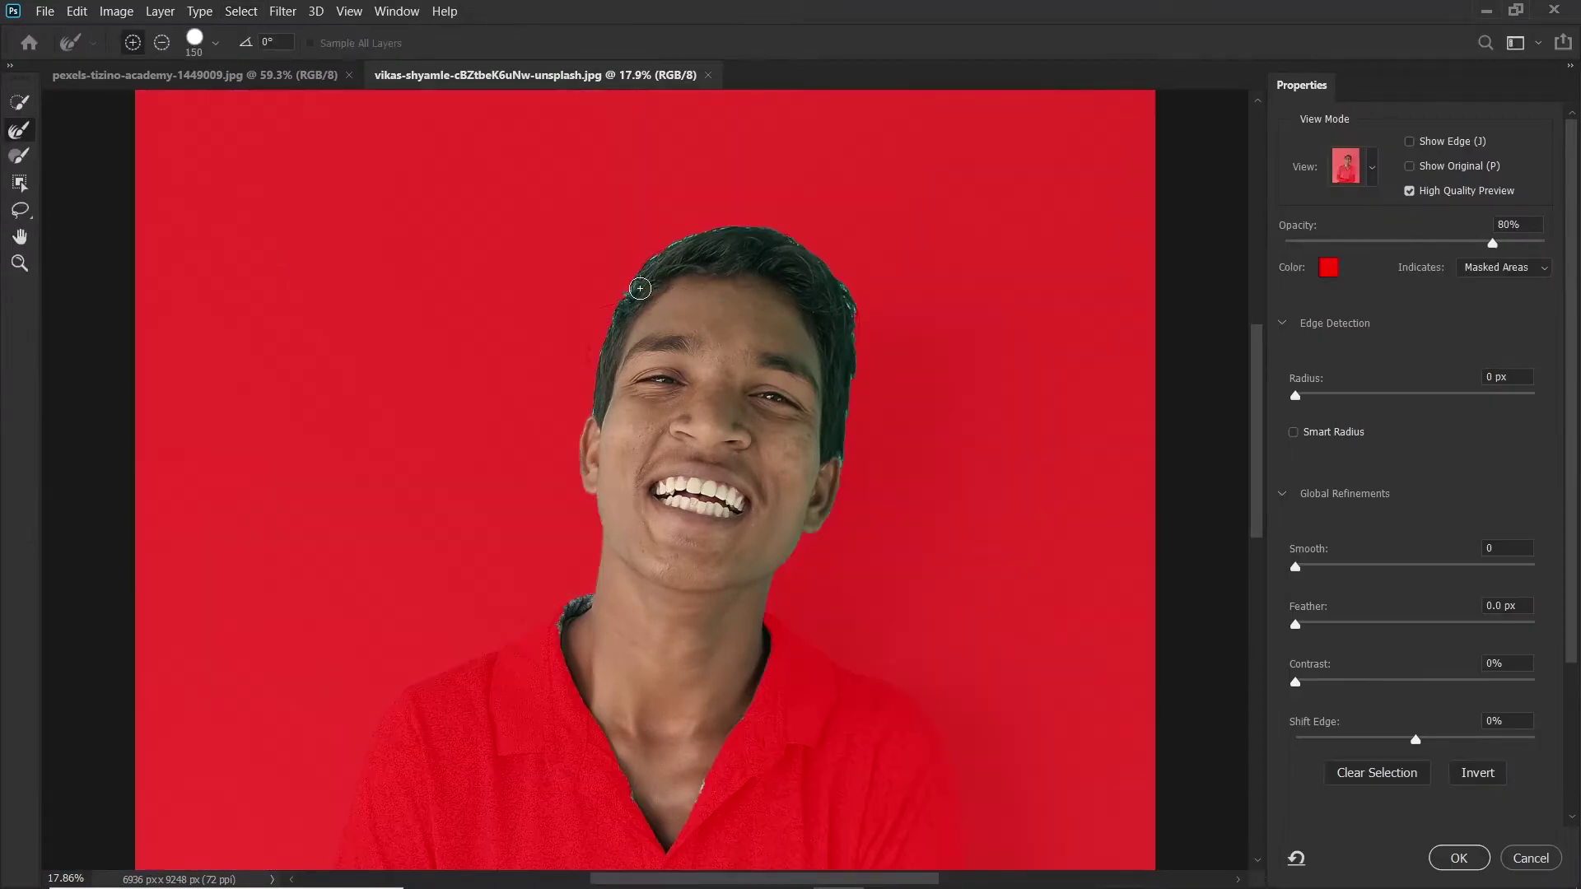
left_click(1372, 172)
scroll(1540, 770, "down", 2)
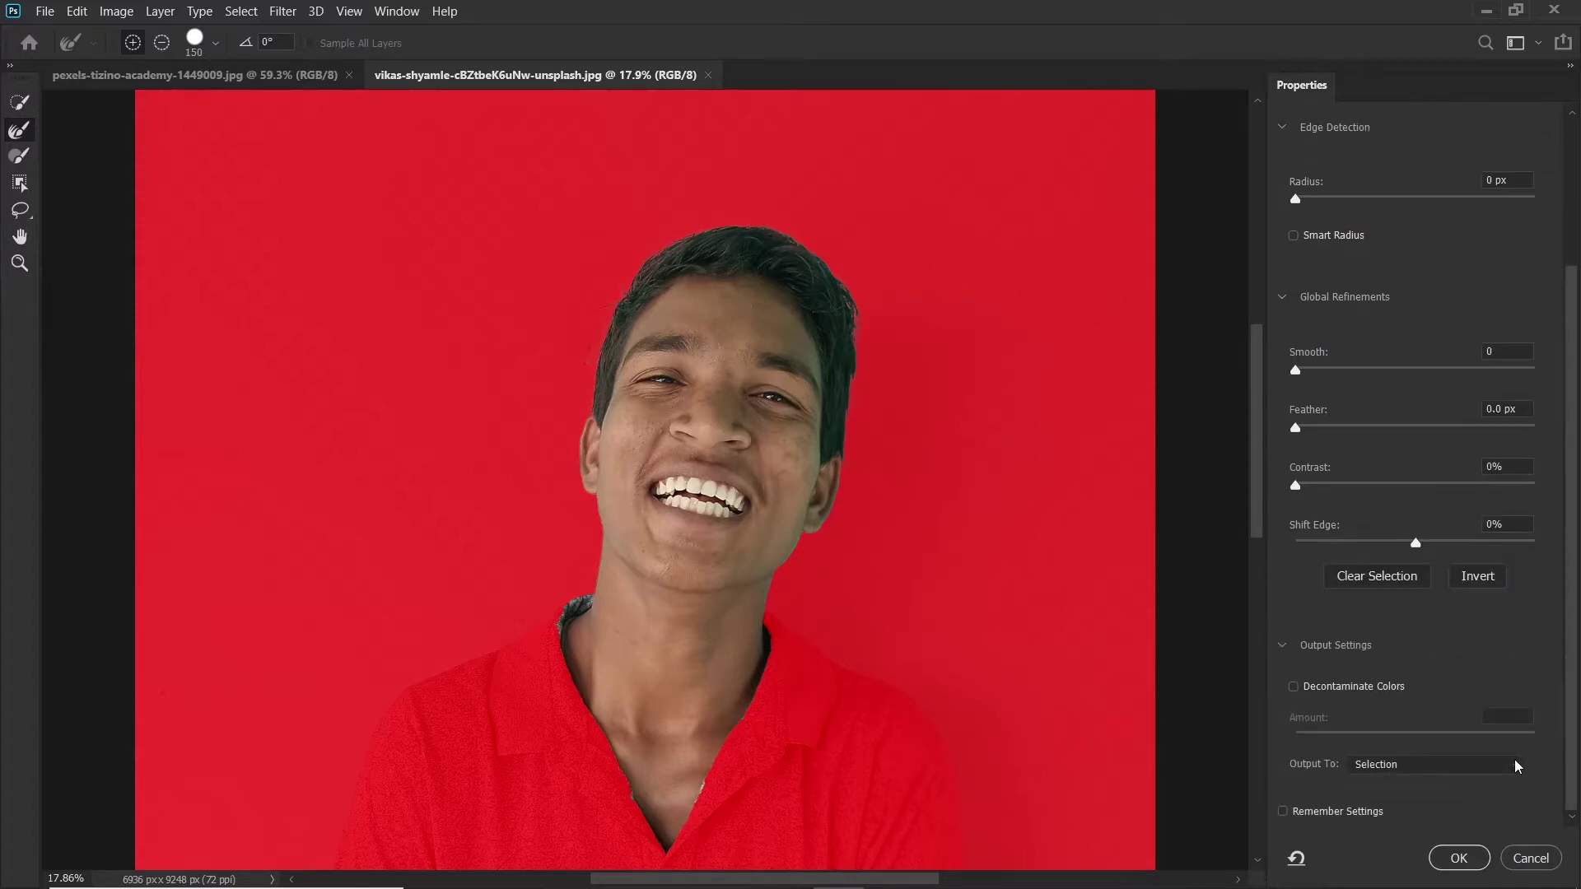
left_click(1436, 764)
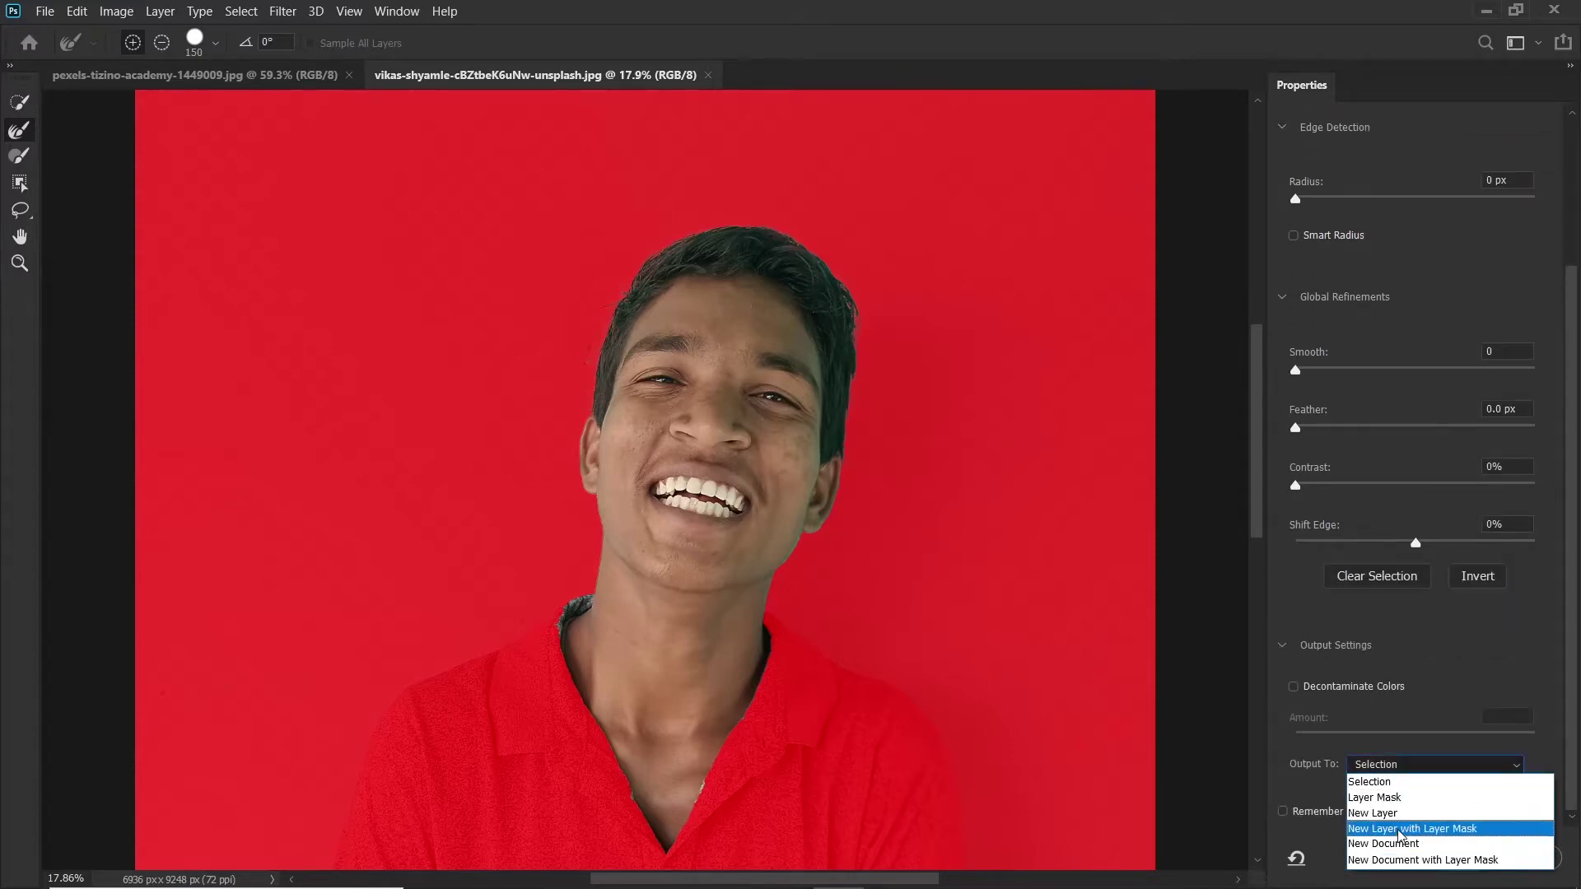
left_click(1401, 830)
left_click(1458, 859)
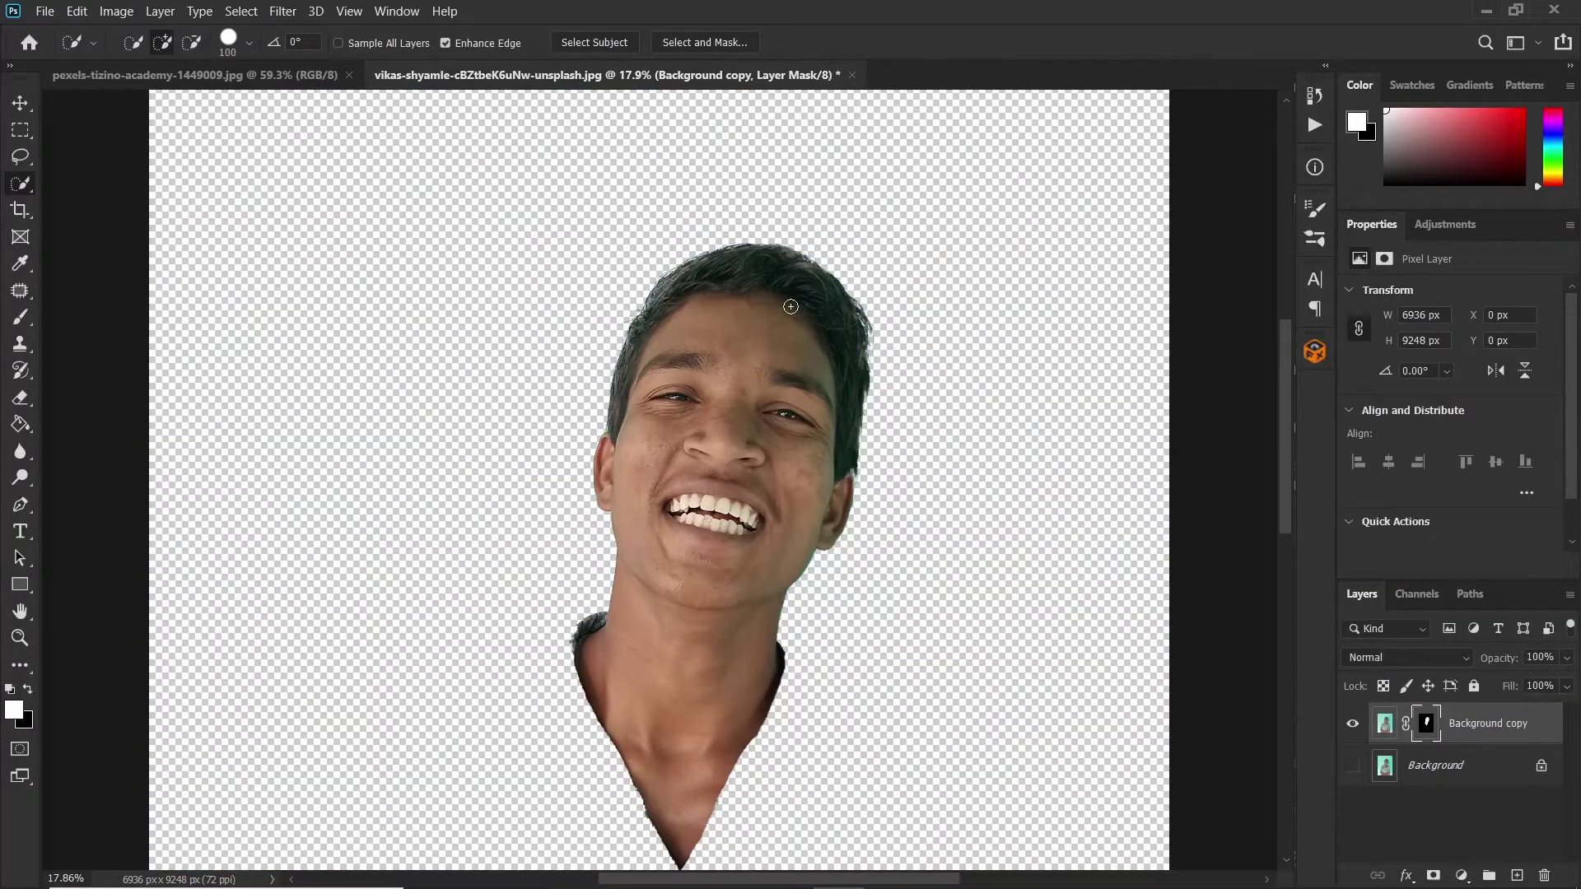
scroll(790, 306, "up", 3)
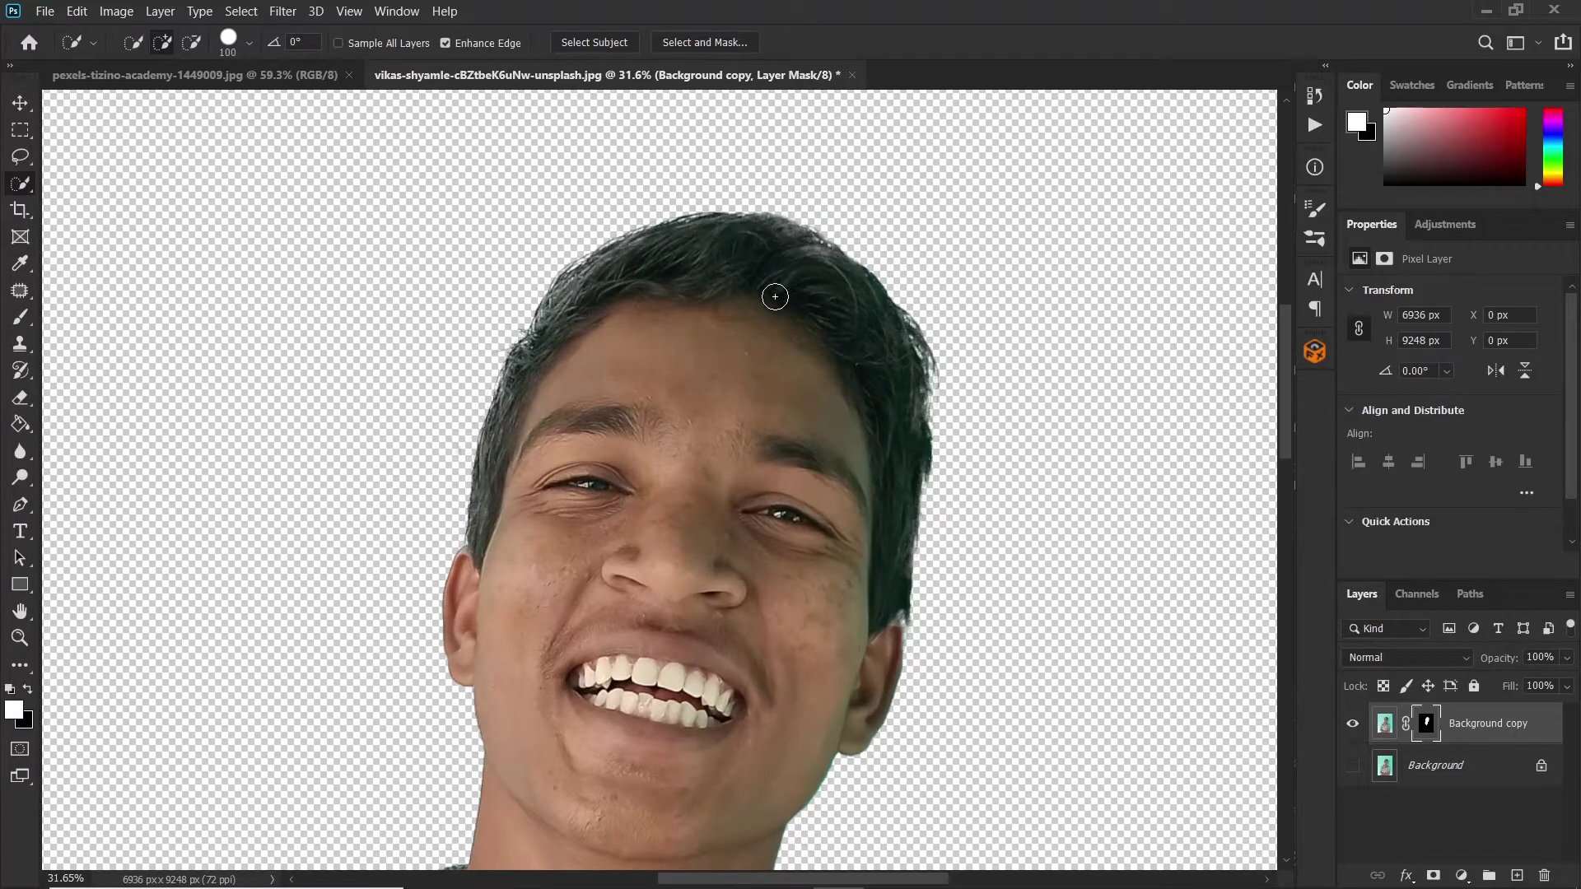
left_click(1427, 727)
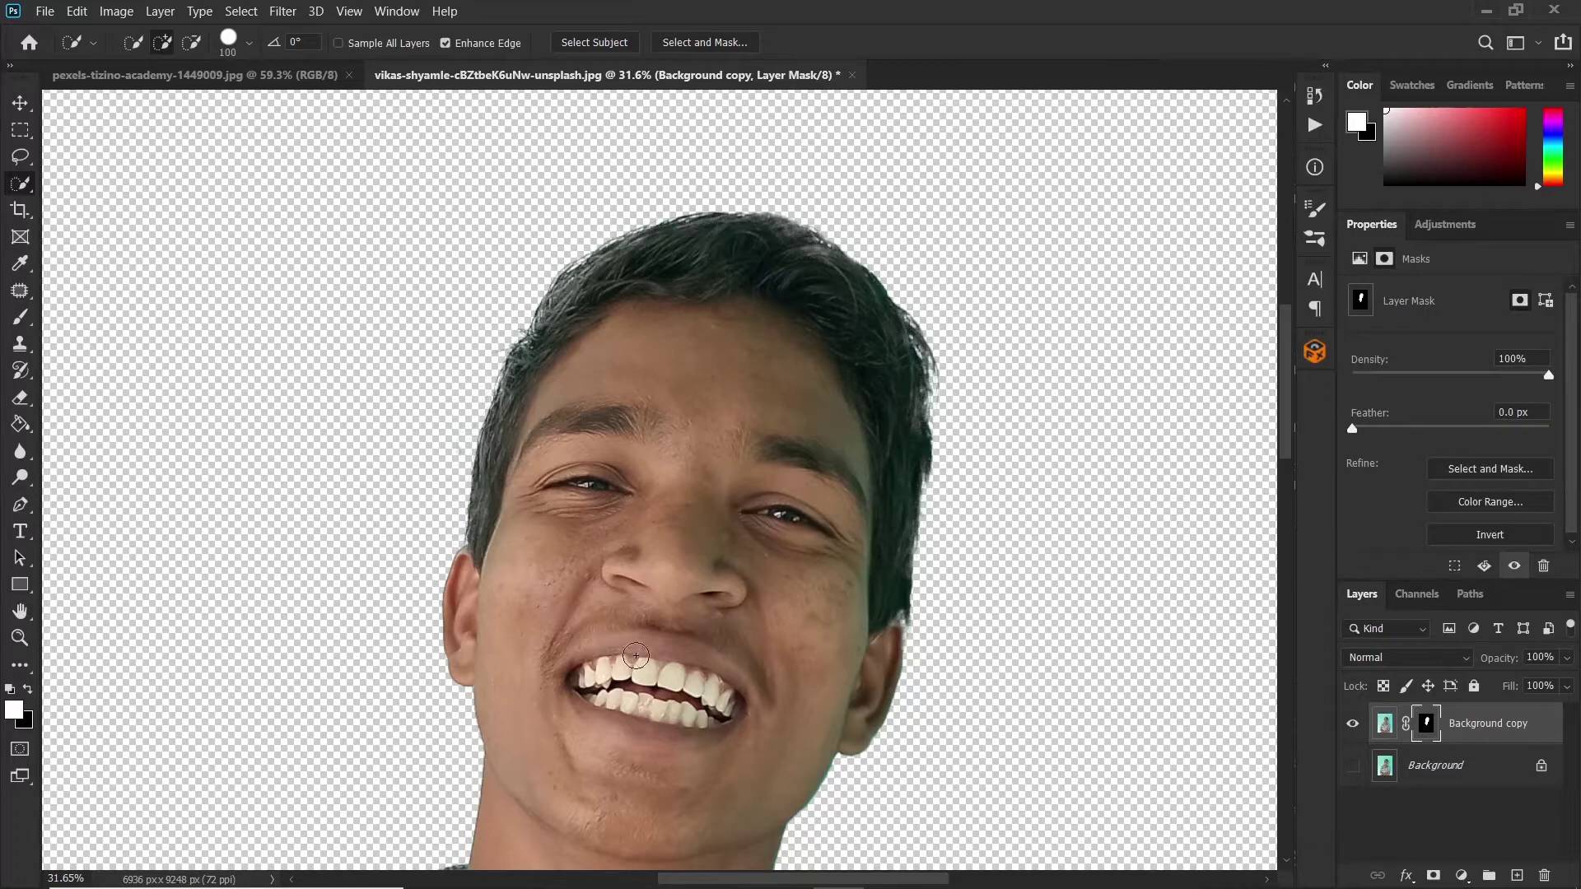
left_click(21, 317)
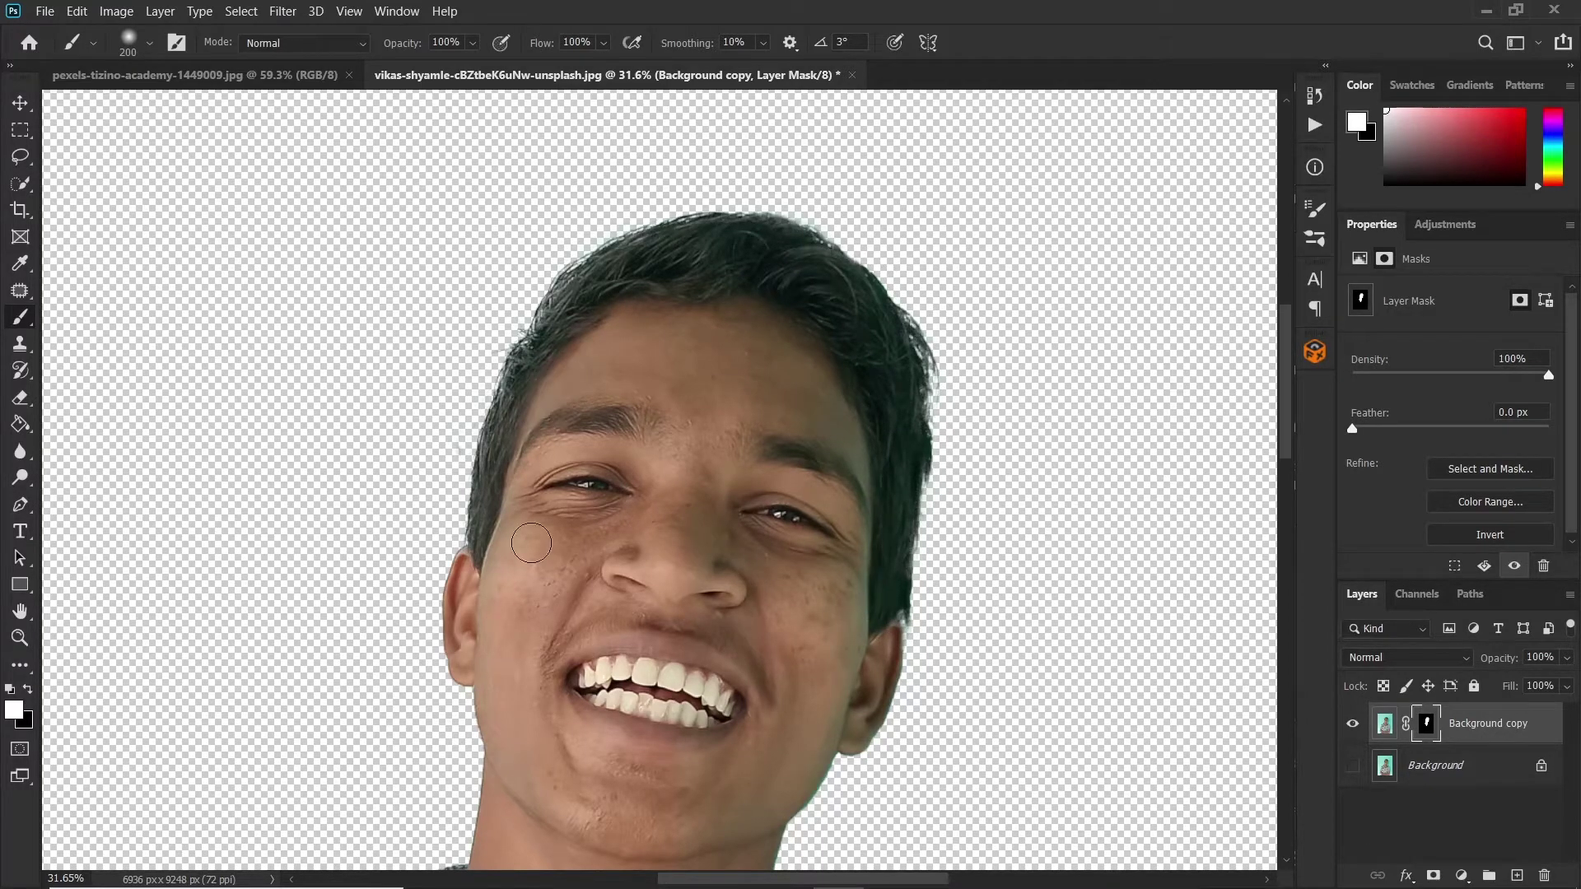
double_click(20, 611)
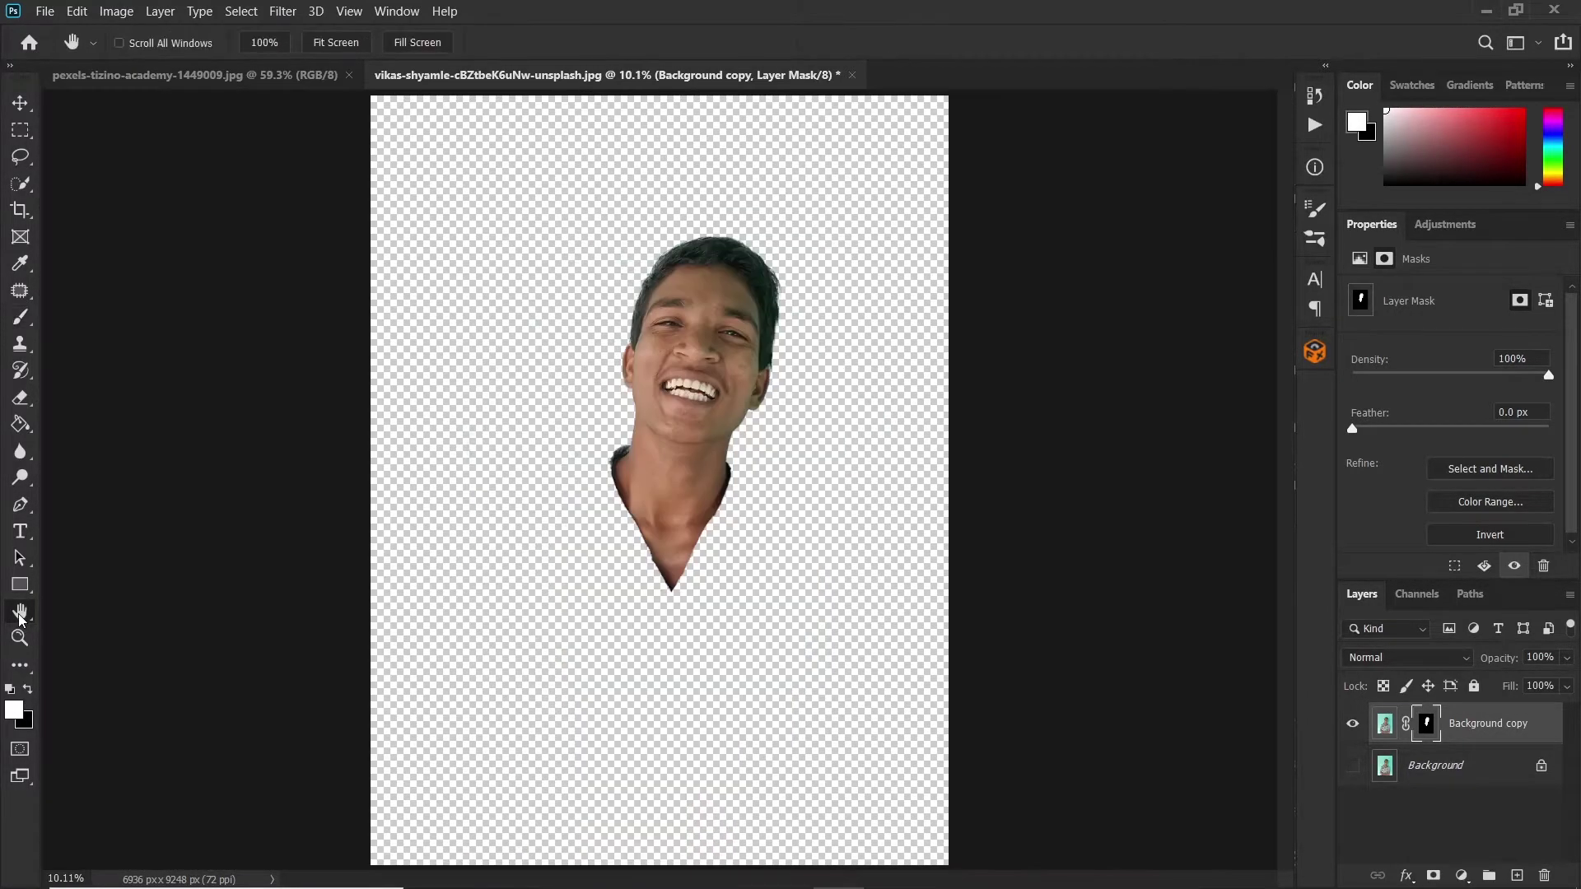
Step: Copy the masked head layer into the pexels-tizino-academy couple photo and fit the image in the window
left_click(21, 103)
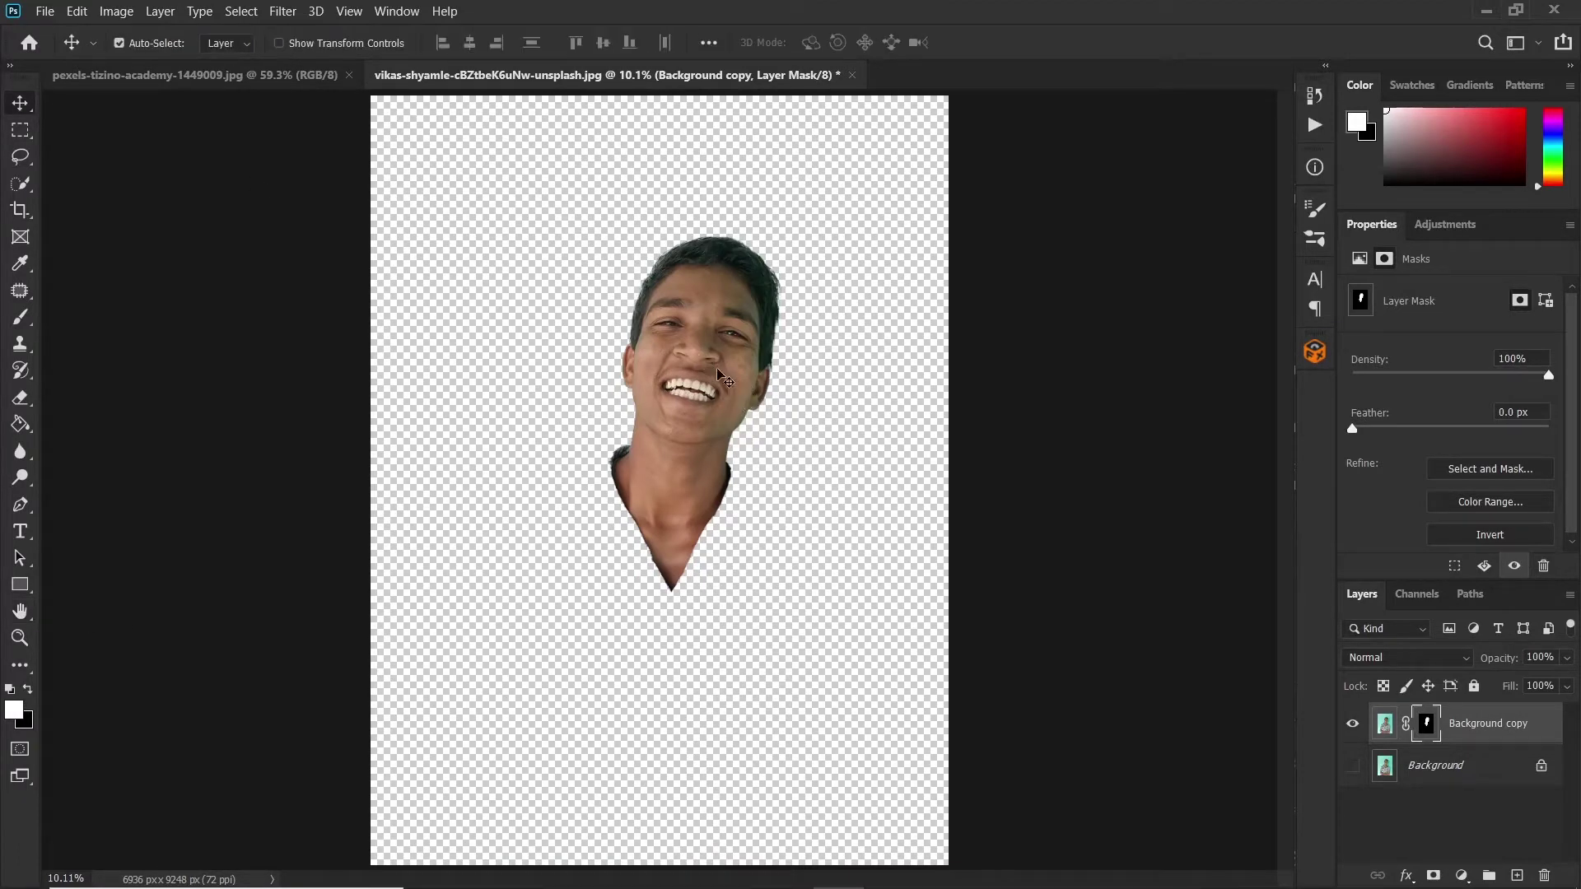
left_click_drag(724, 371, 574, 461)
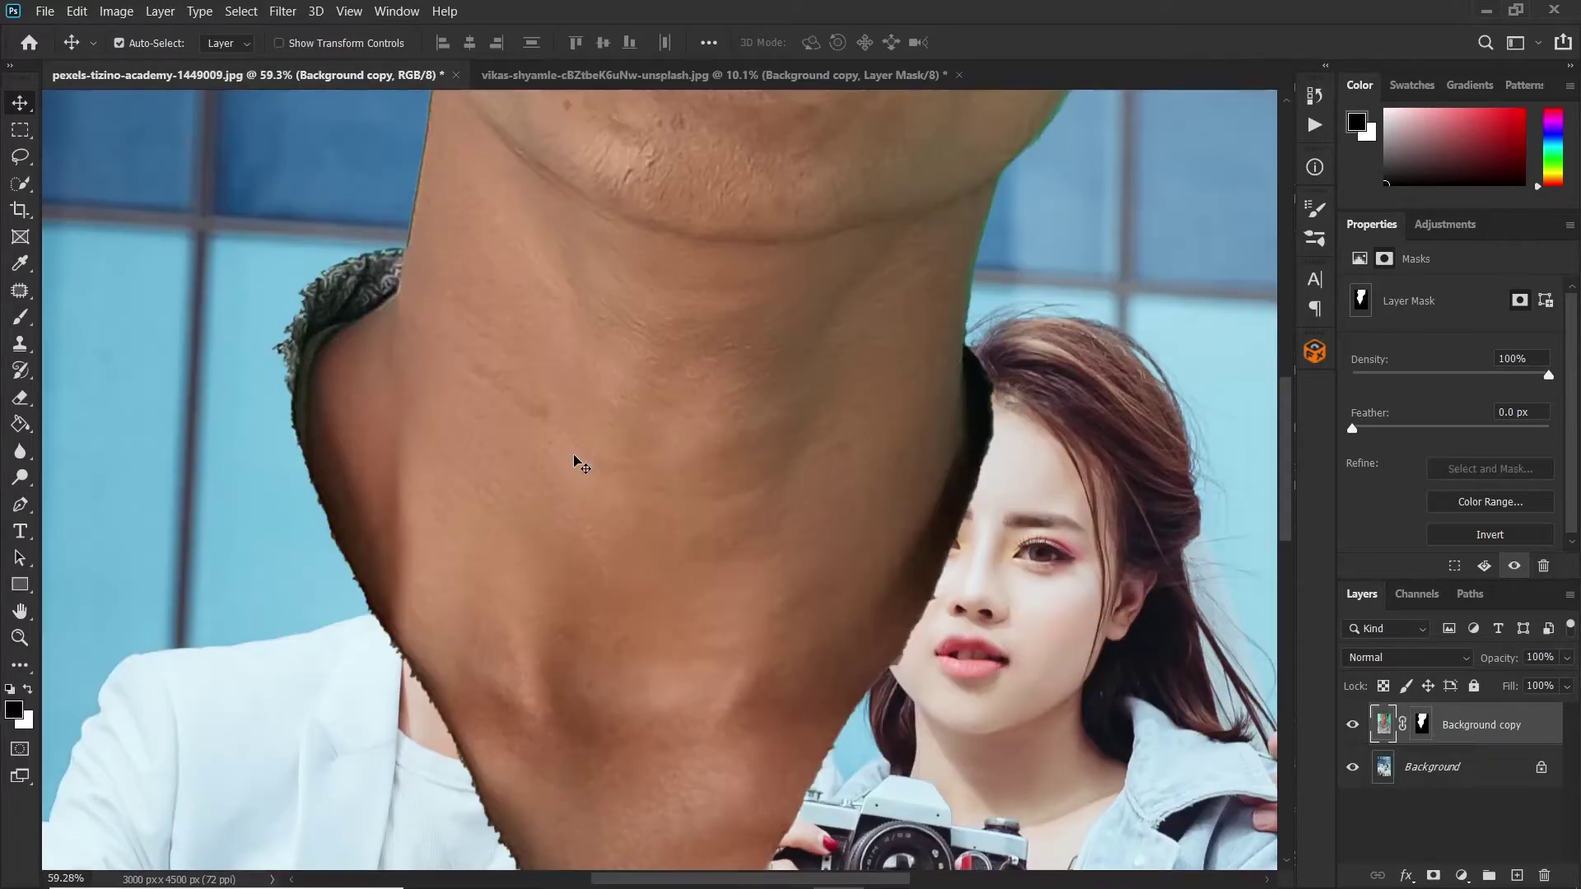
double_click(21, 612)
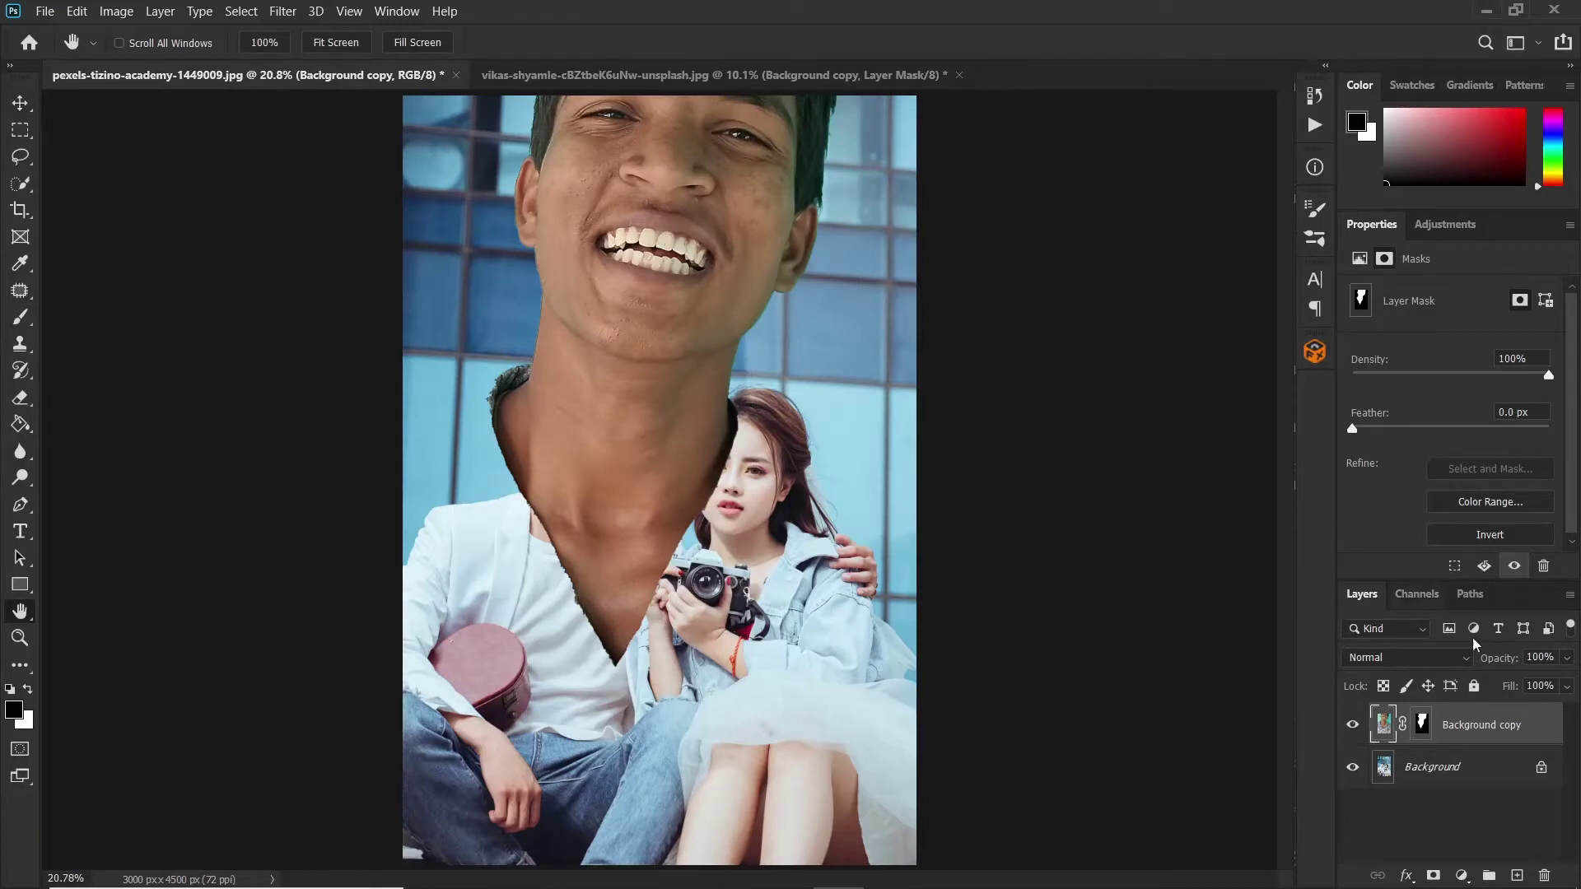
Step: Convert the pasted Background copy layer to a smart object and rename it "head"
right_click(1523, 723)
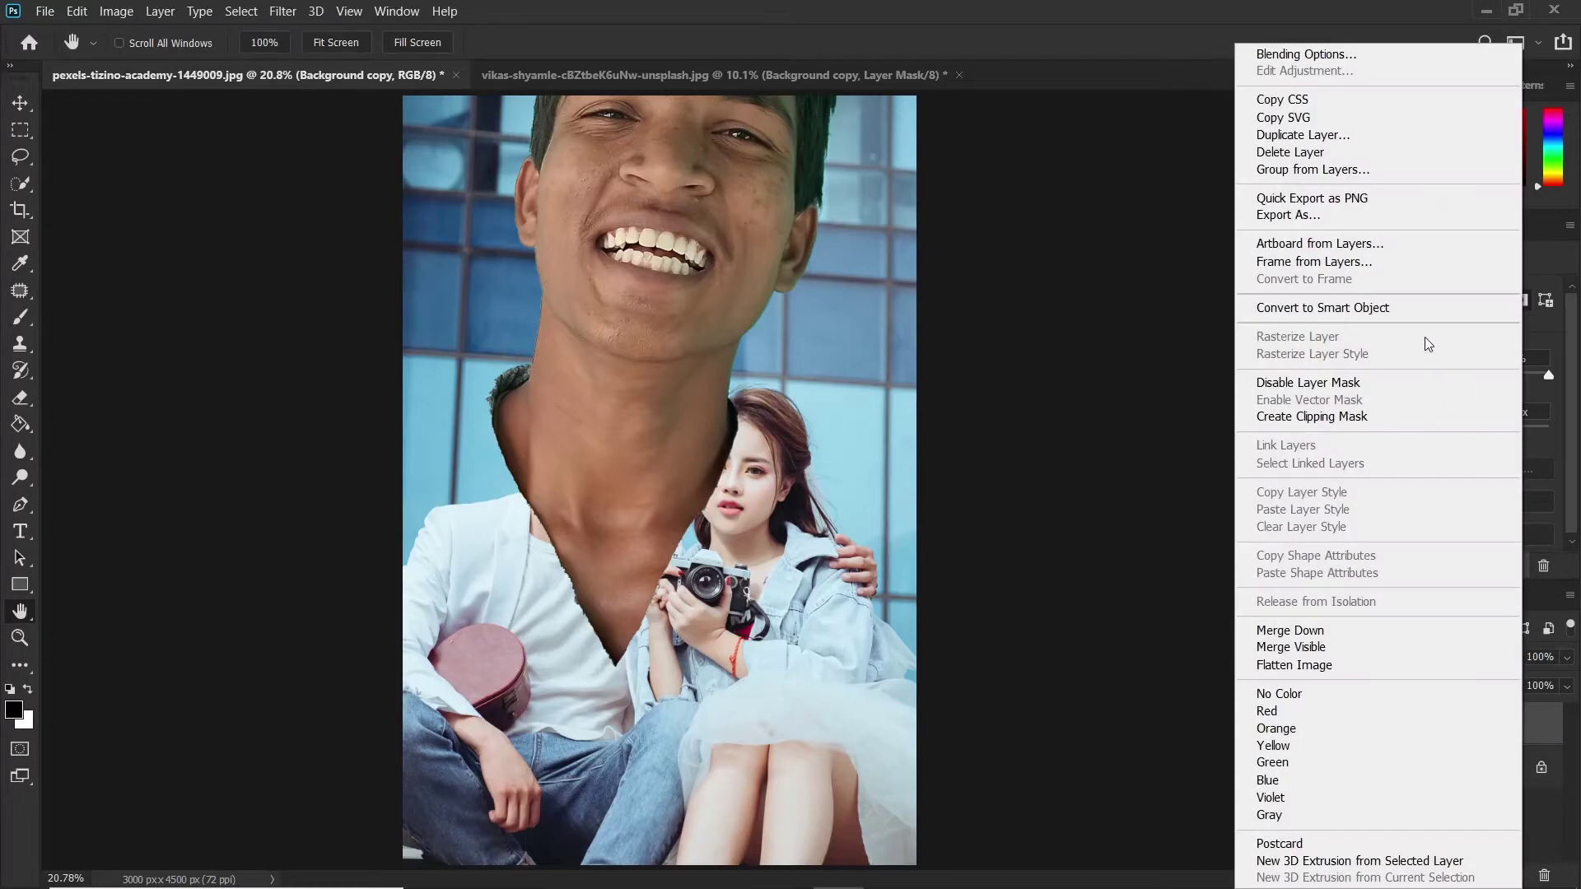
left_click(1361, 310)
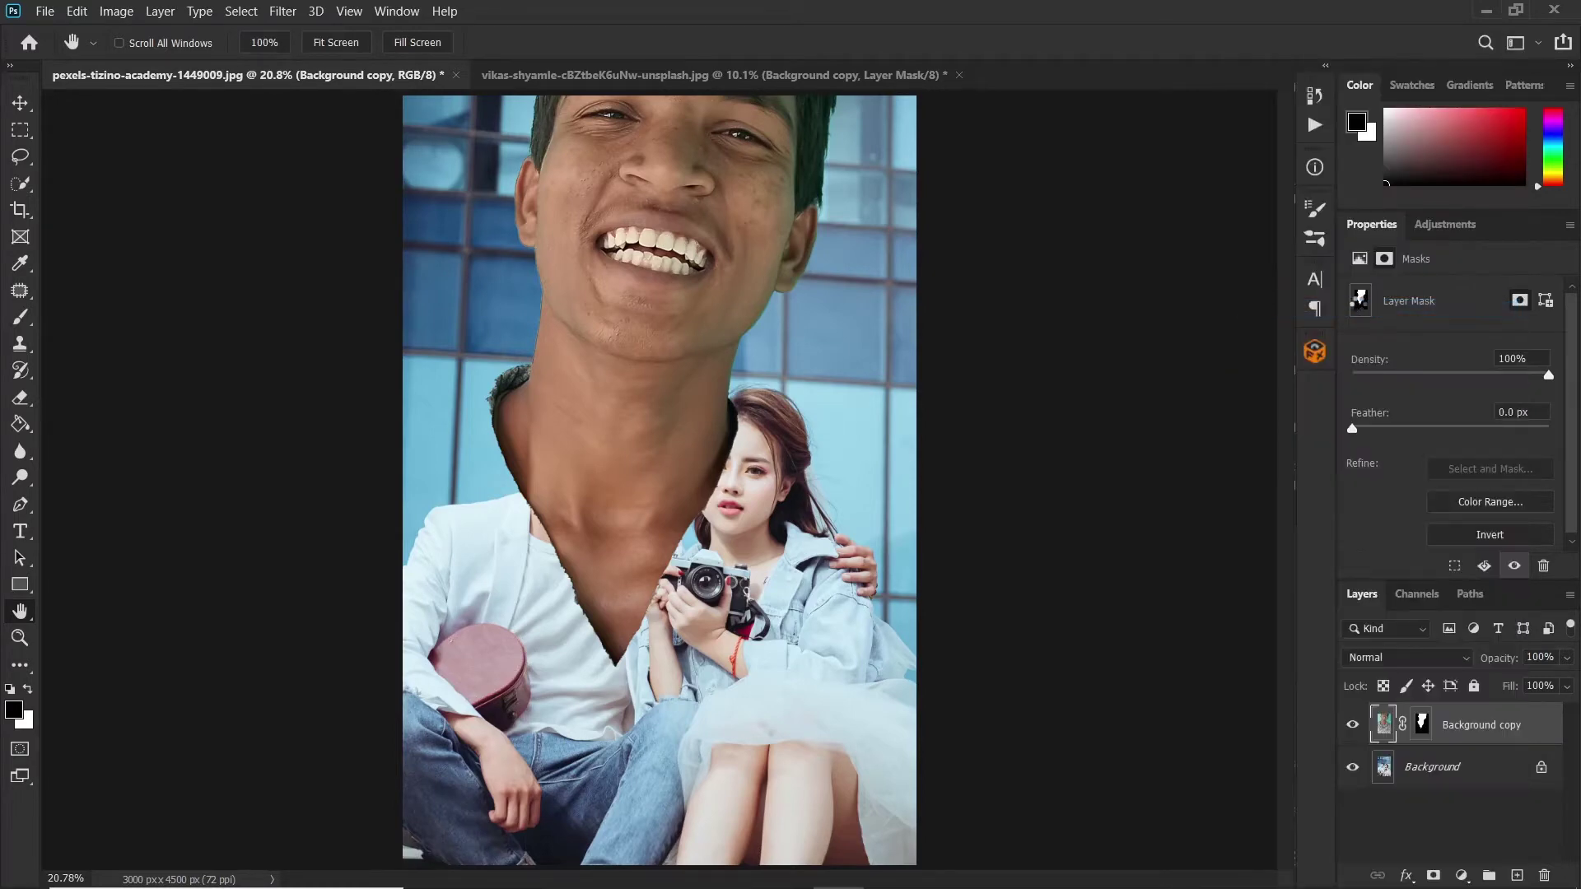
double_click(1440, 726)
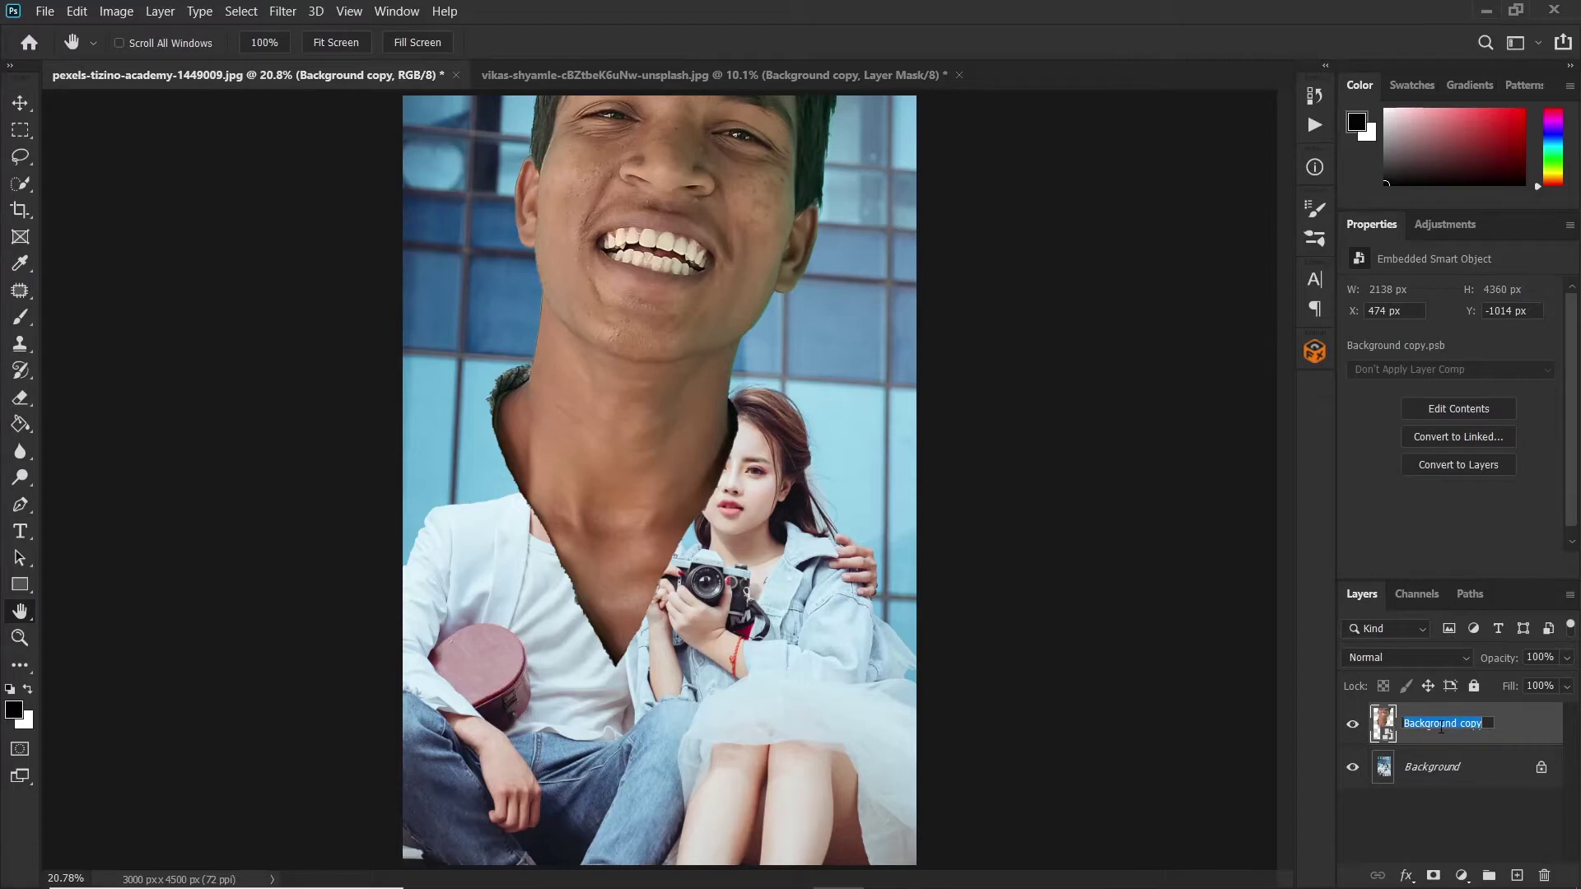
type("head")
key("Return")
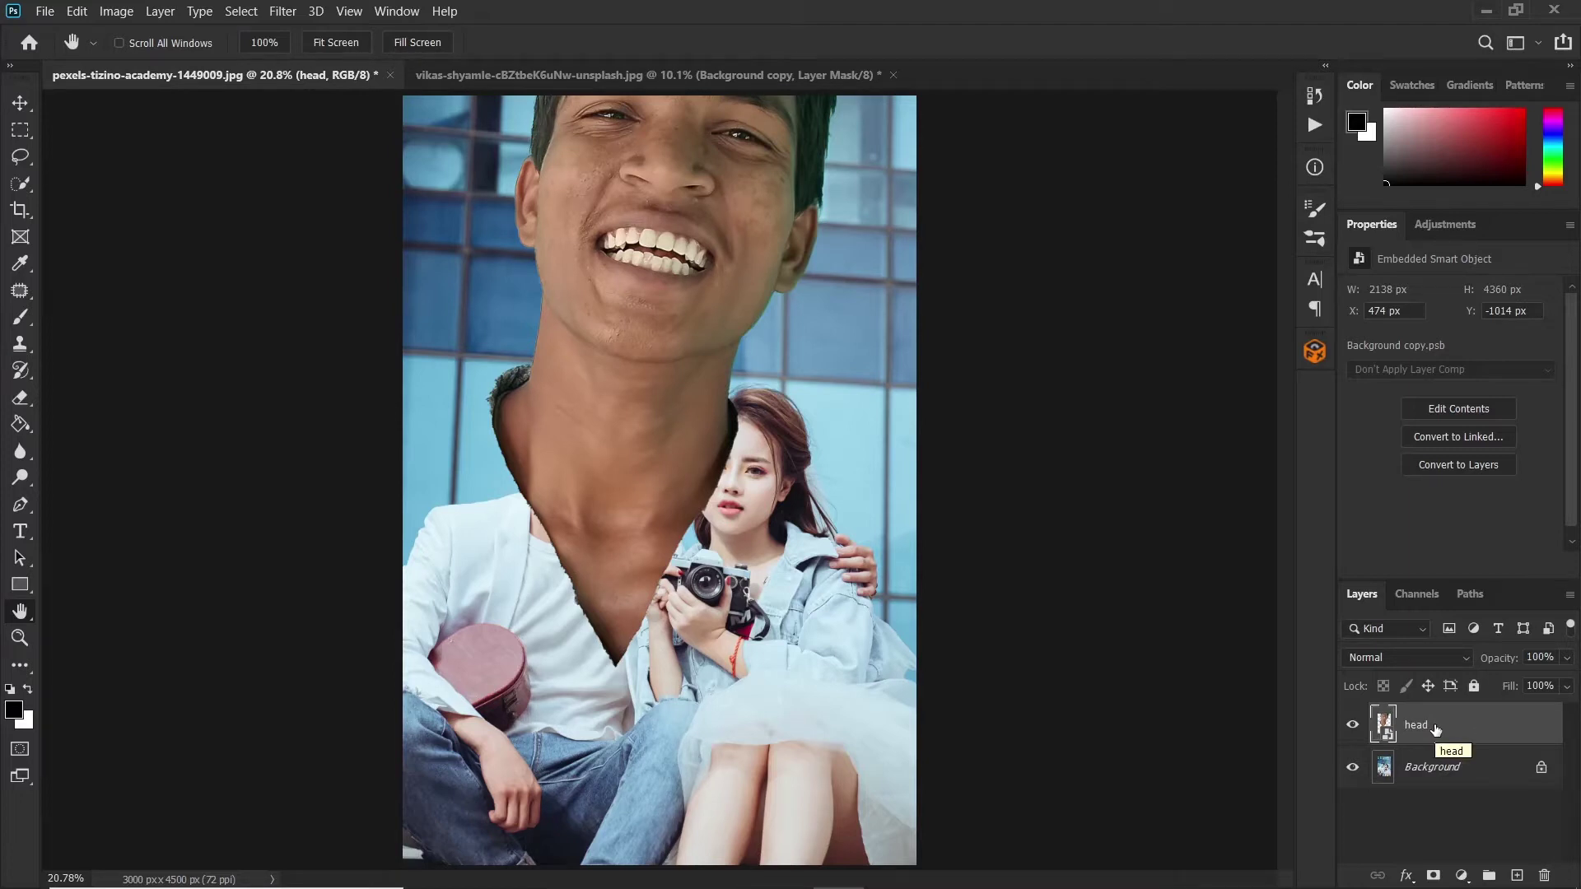
Step: Move the head down to the middle of the photo and scale it proportionally to about 38.88%
left_click(21, 103)
left_click_drag(659, 233, 663, 451)
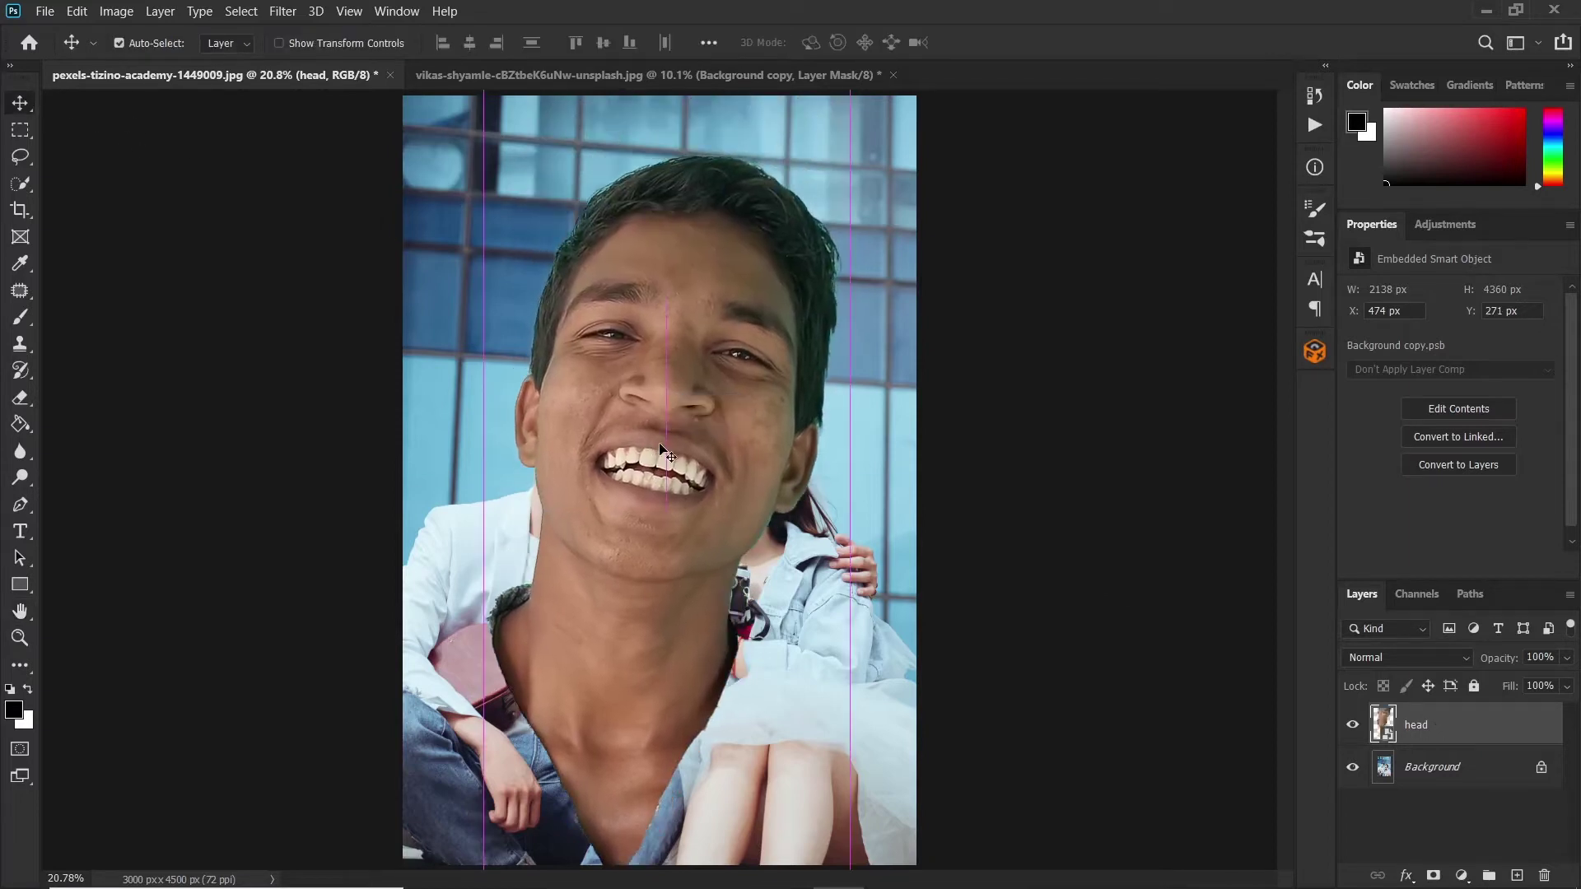
key("ctrl+t")
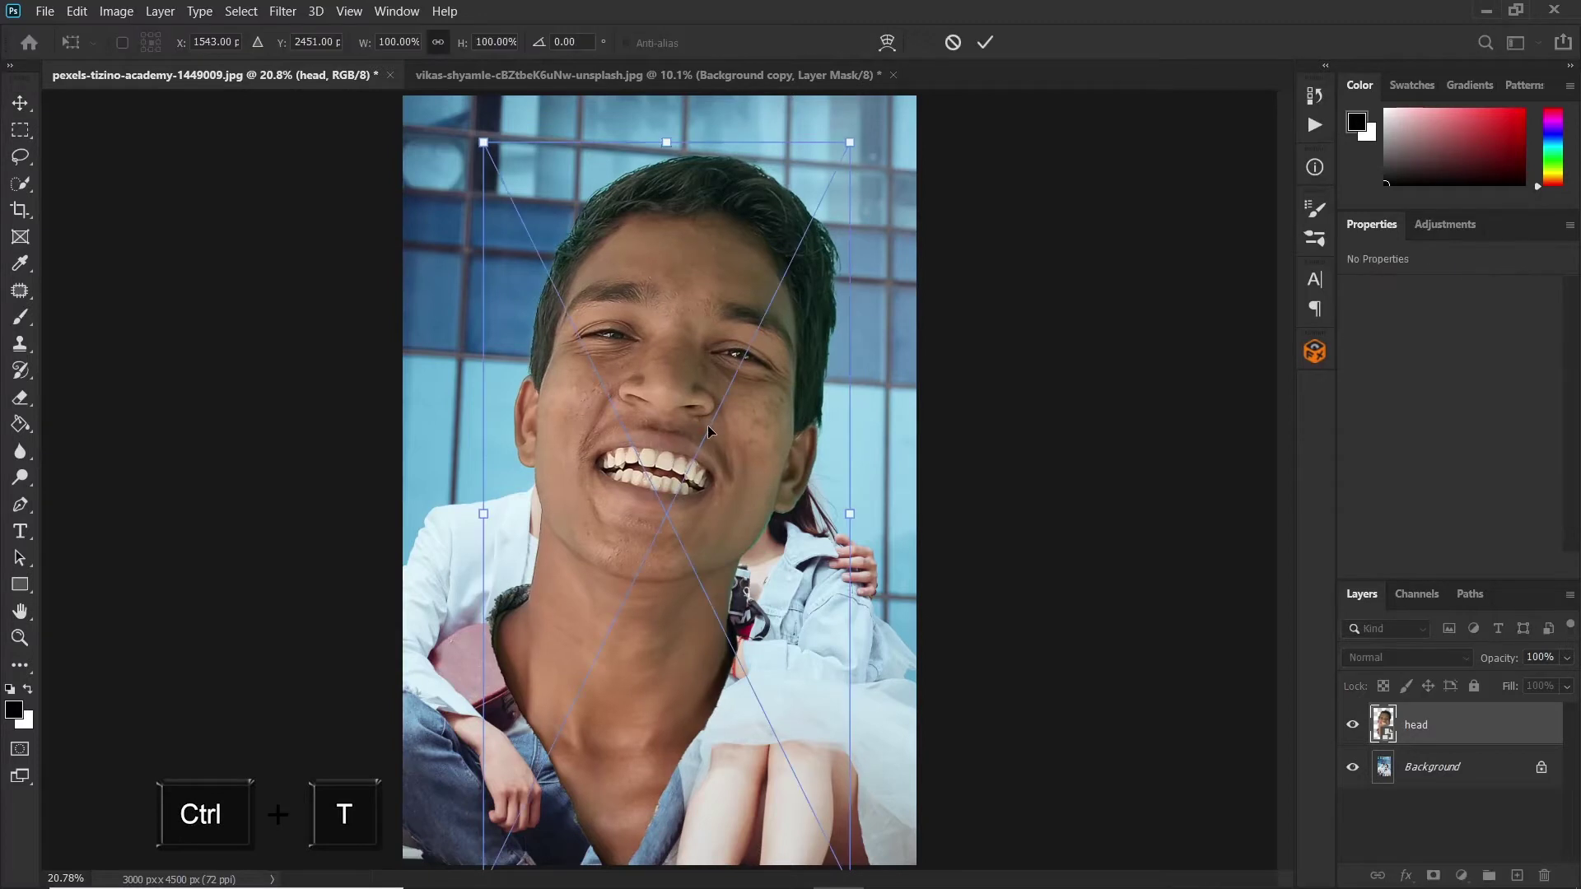
left_click_drag(851, 143, 723, 365)
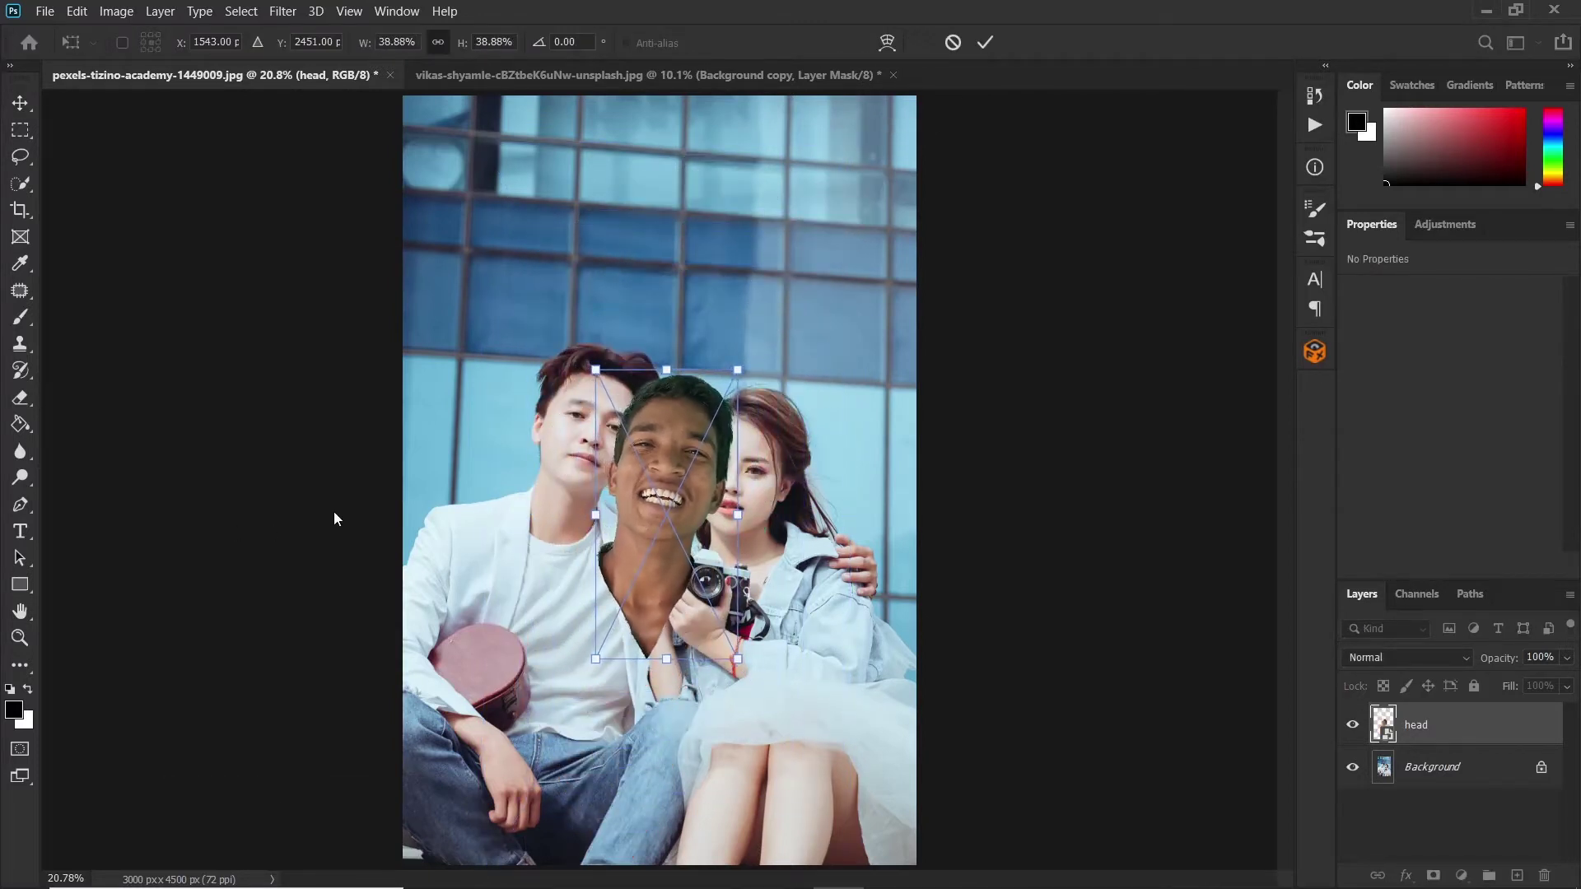
Step: Move the head over the seated man's face and rotate it about 7° clockwise to match his tilt
scroll(570, 489, "up", 1)
scroll(569, 496, "up", 2)
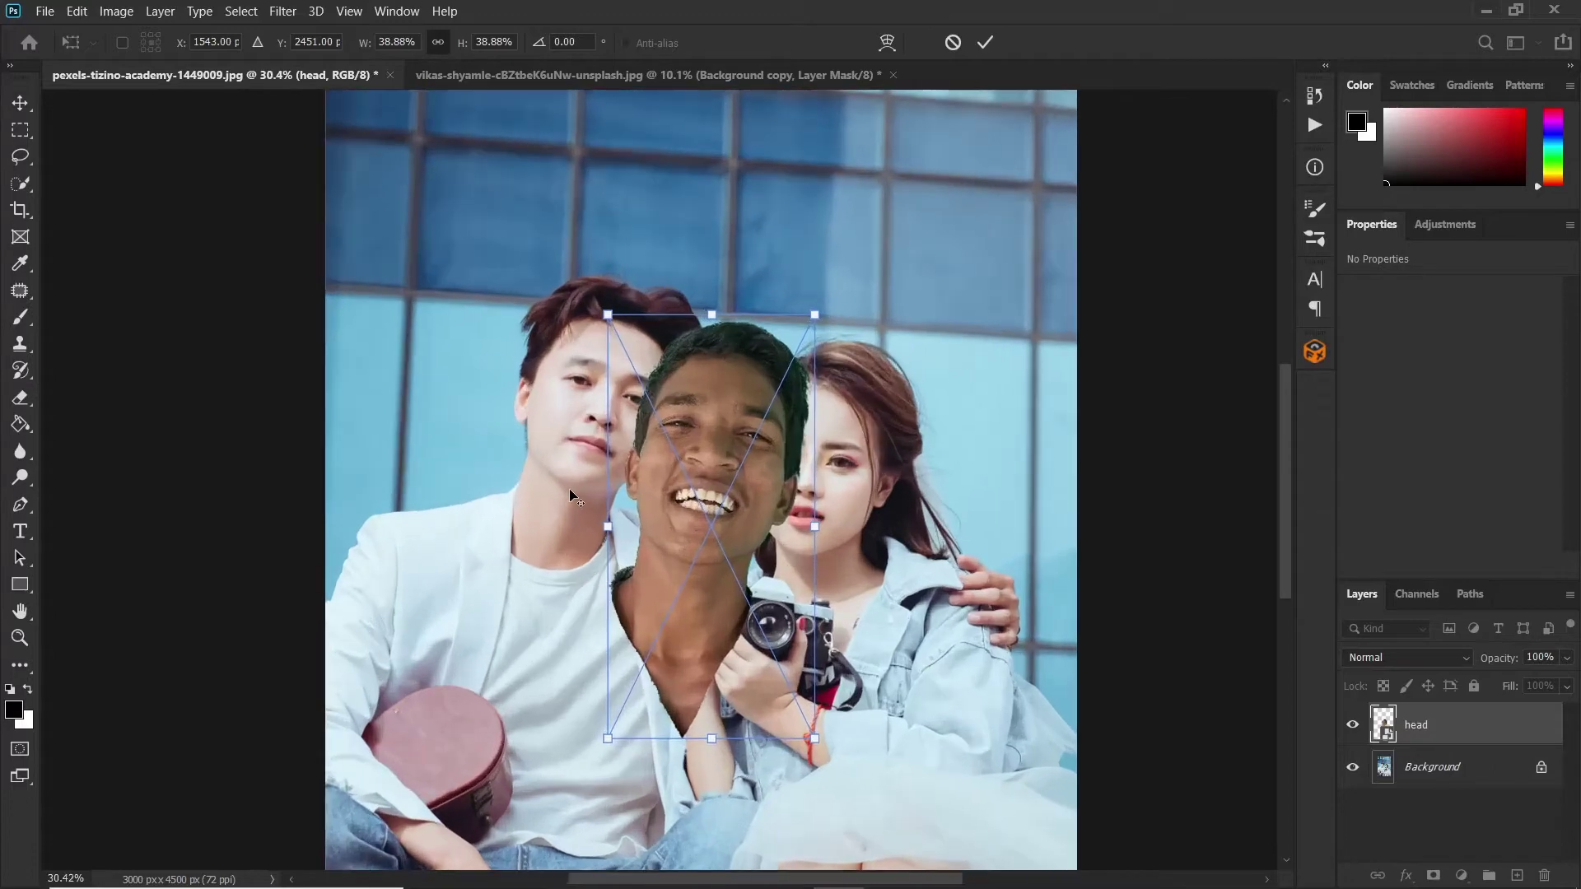
scroll(570, 490, "up", 3)
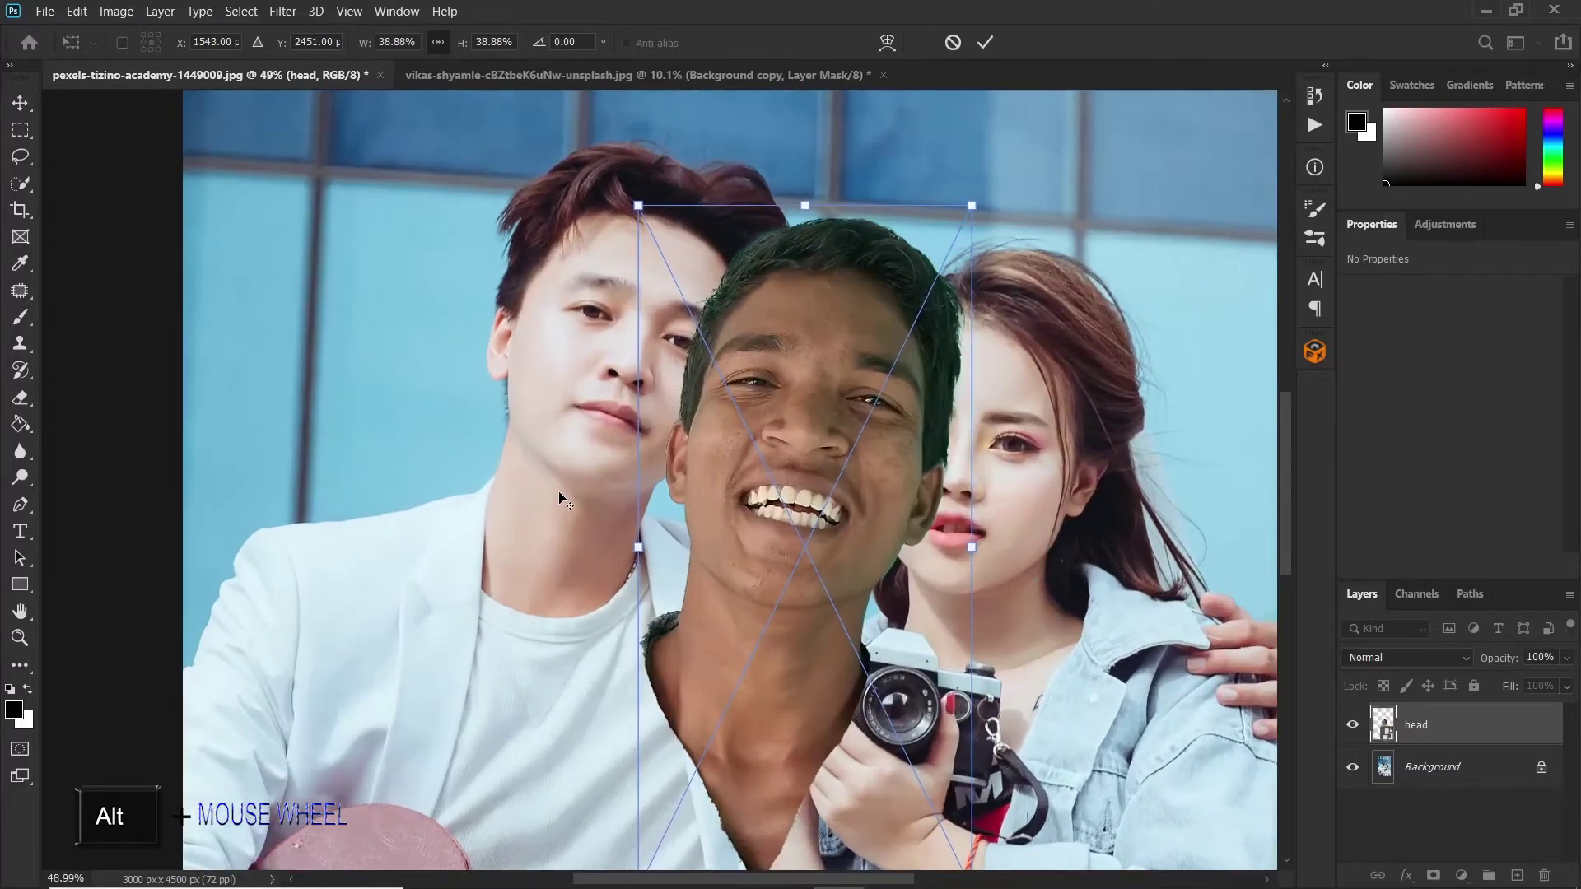
scroll(560, 495, "up", 1)
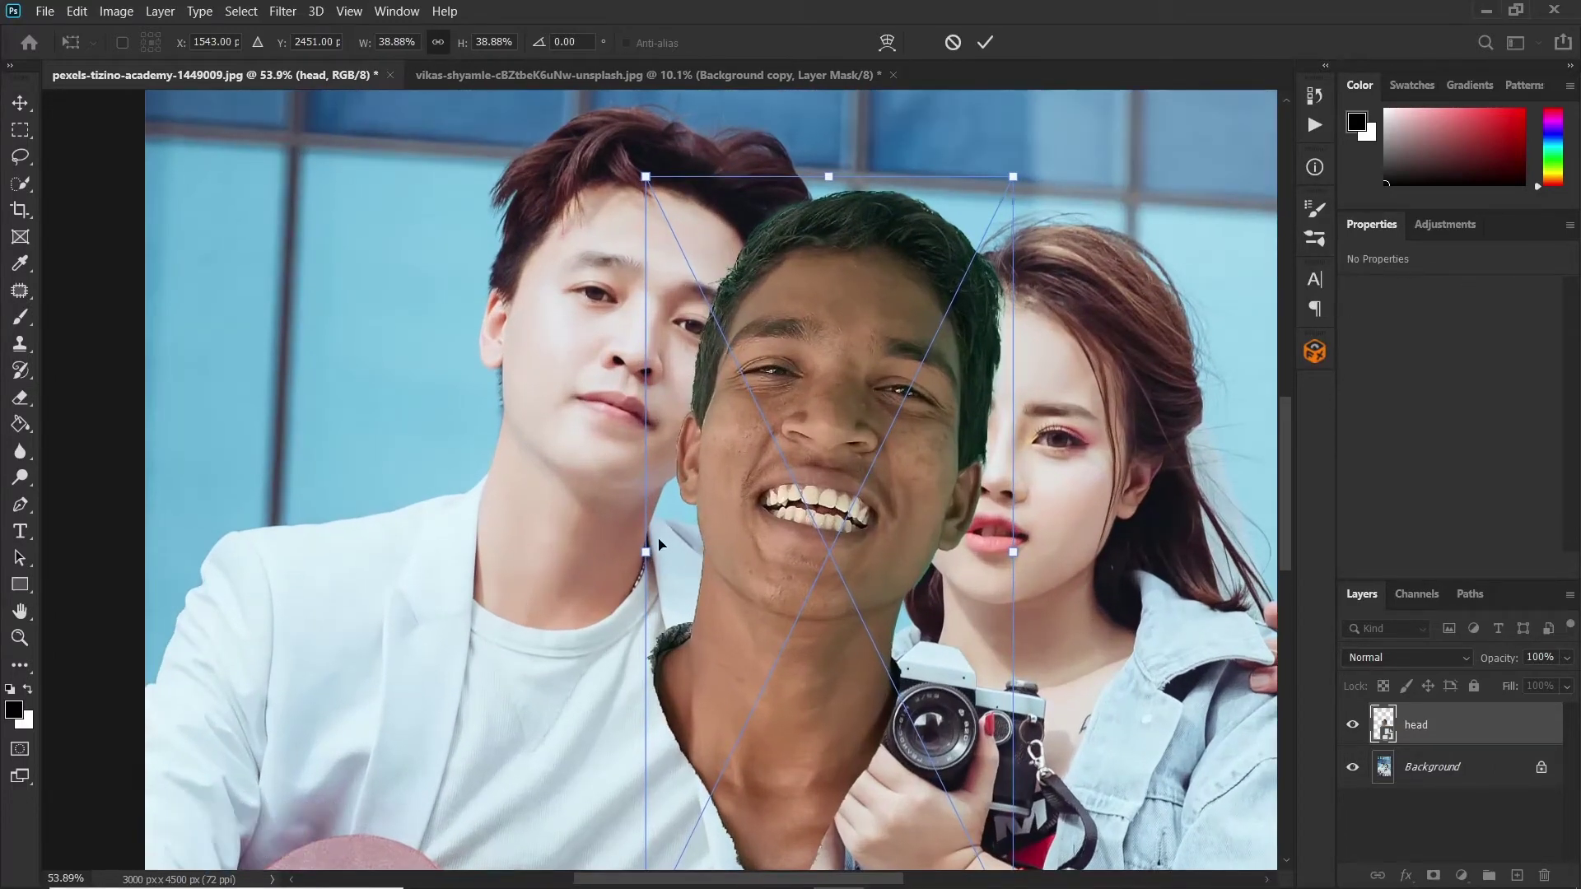
left_click_drag(766, 560, 570, 451)
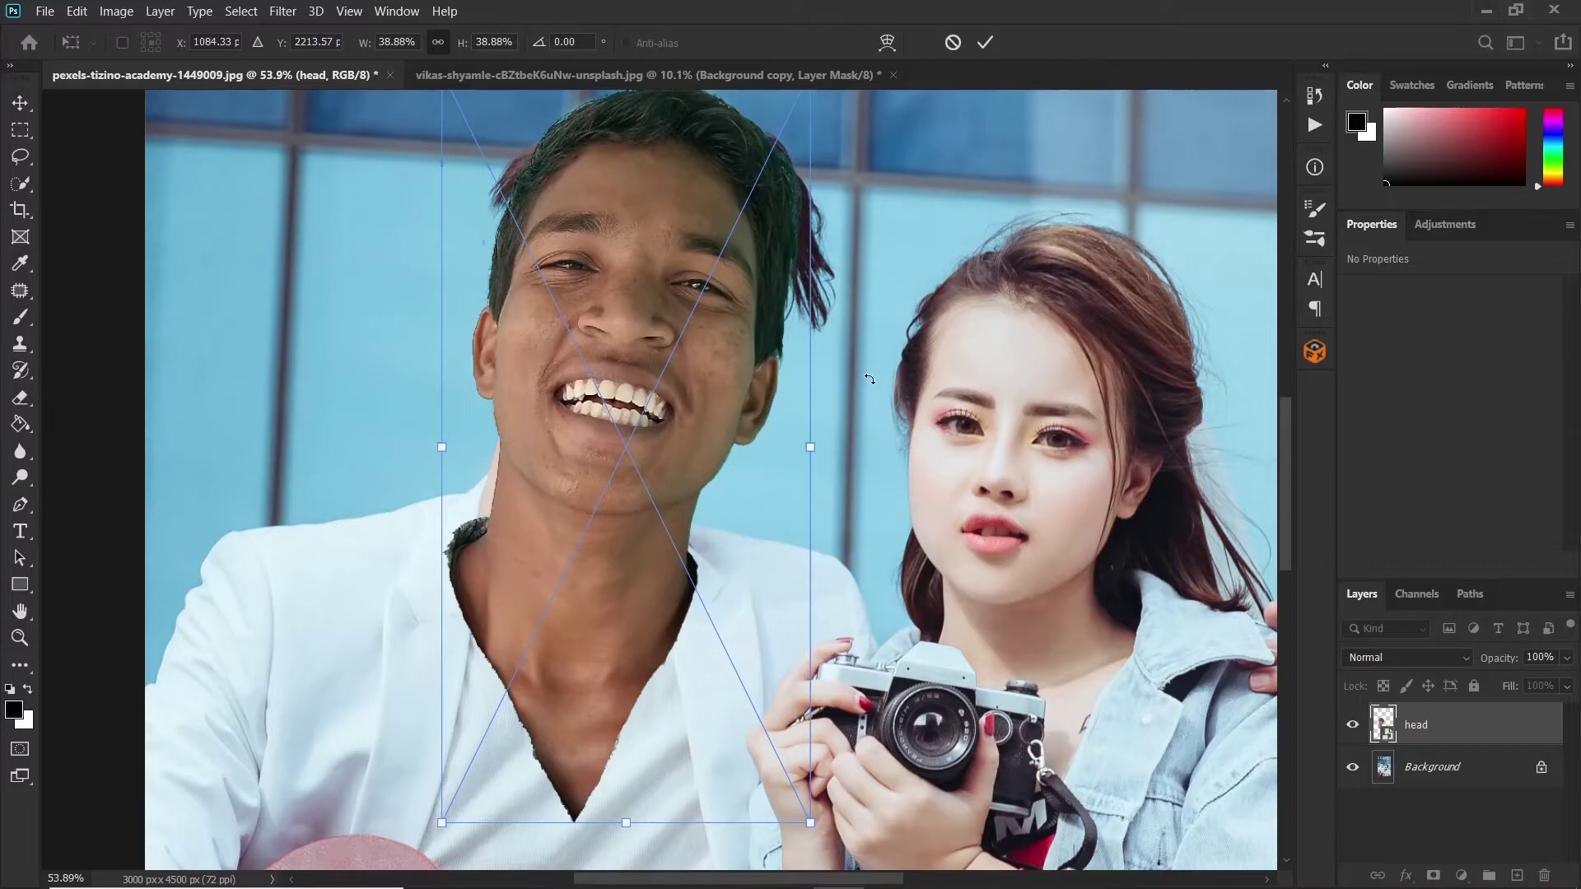
left_click_drag(861, 372, 871, 407)
Step: Lower the head layer's opacity to 75% and fit it to the man's face at about 32.57% scale, applying the transform
left_click_drag(1495, 659, 1468, 671)
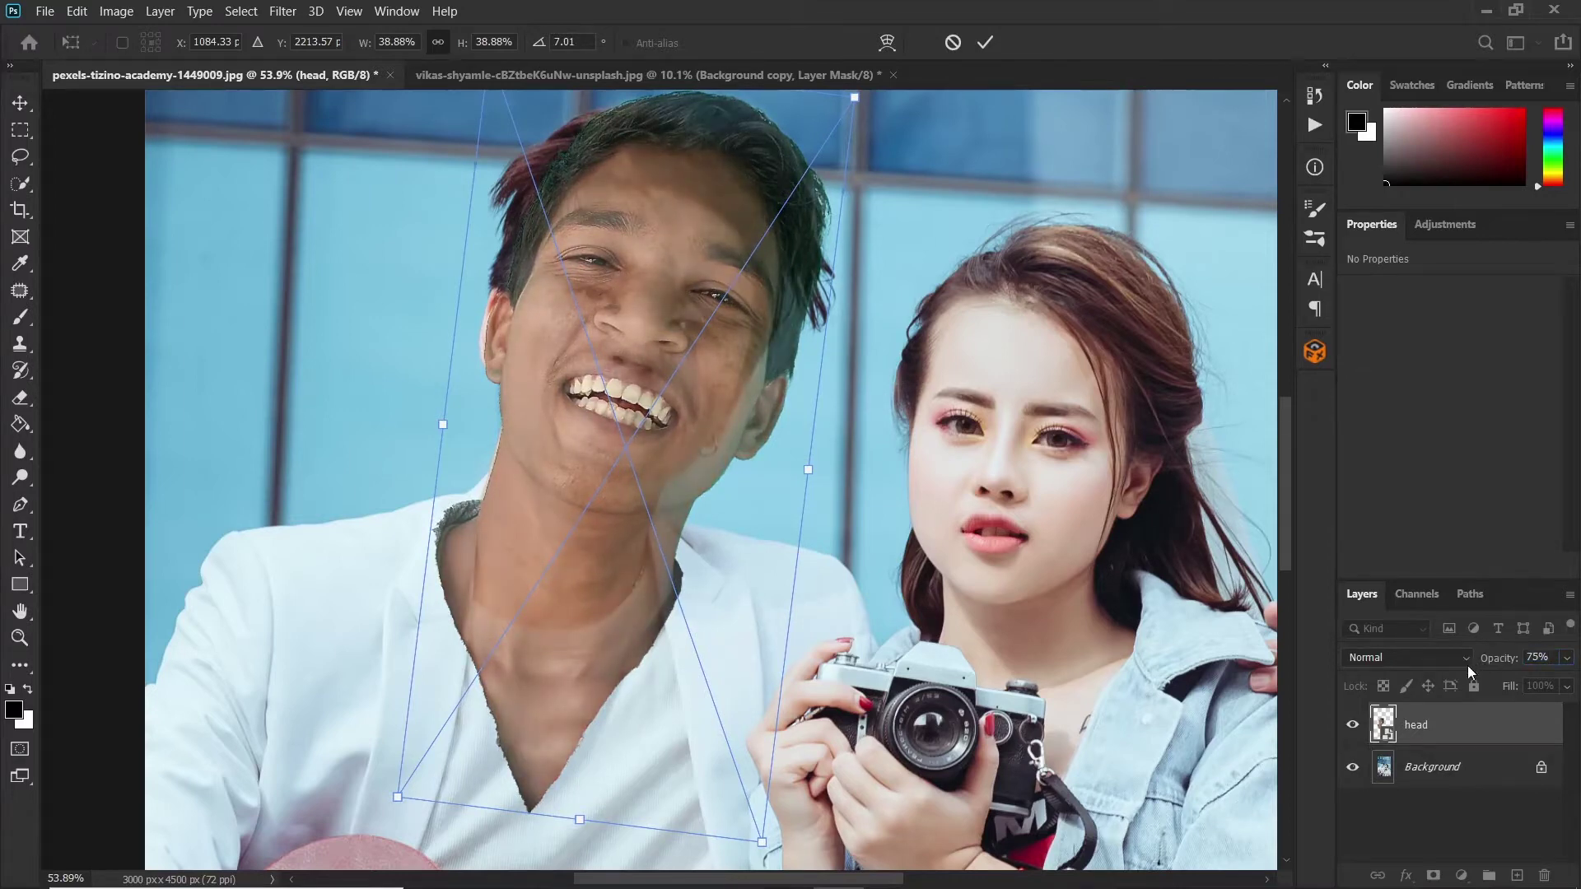
scroll(730, 455, "down", 1)
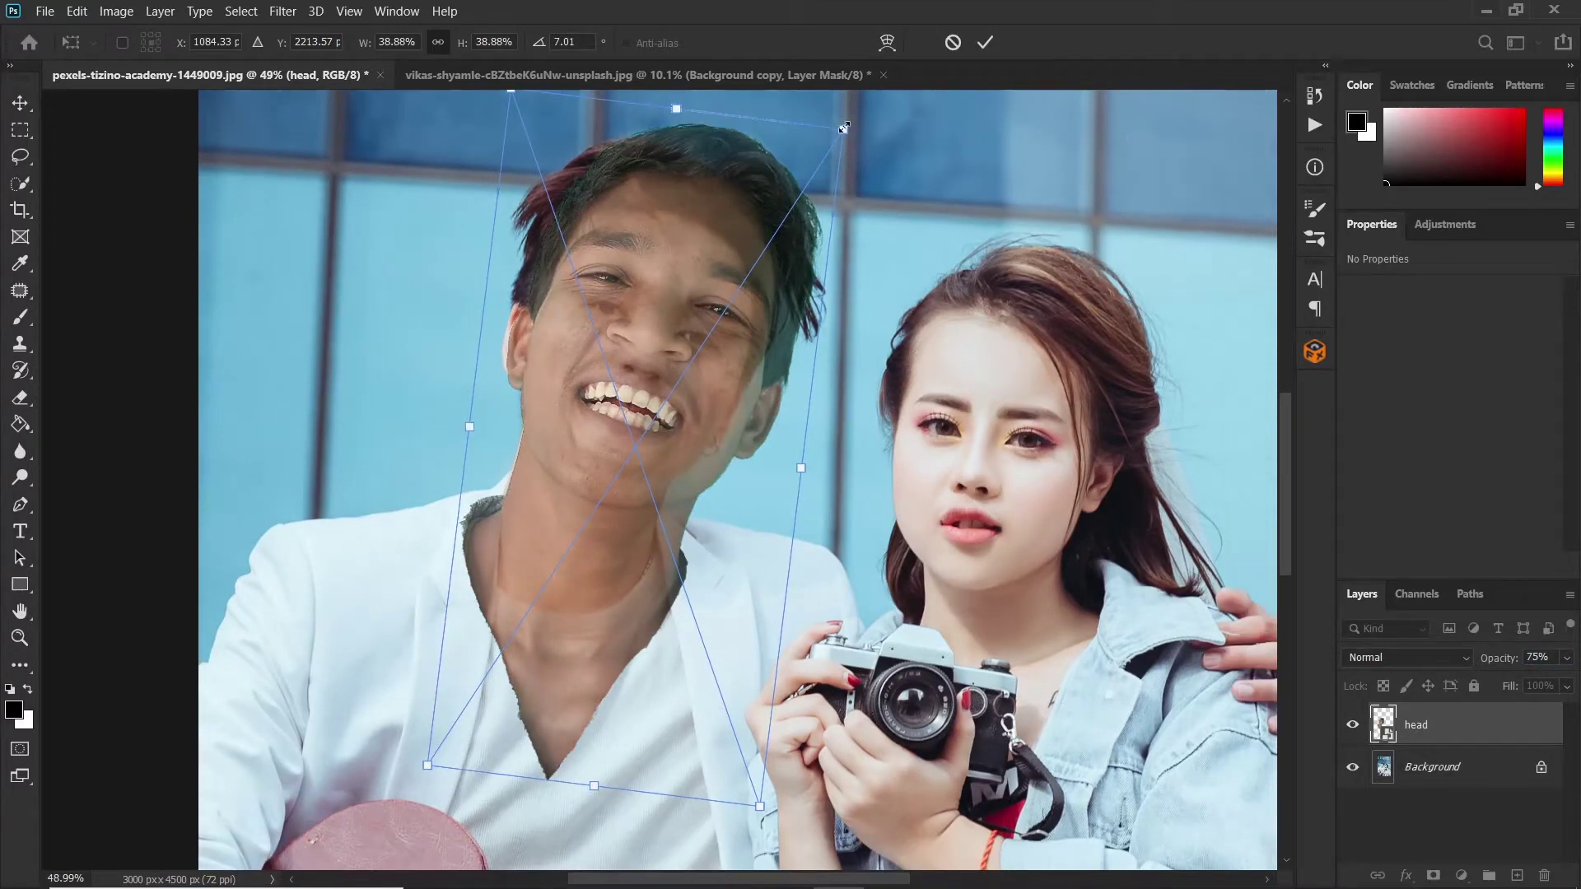
left_click_drag(844, 128, 833, 161)
left_click_drag(735, 438, 718, 430)
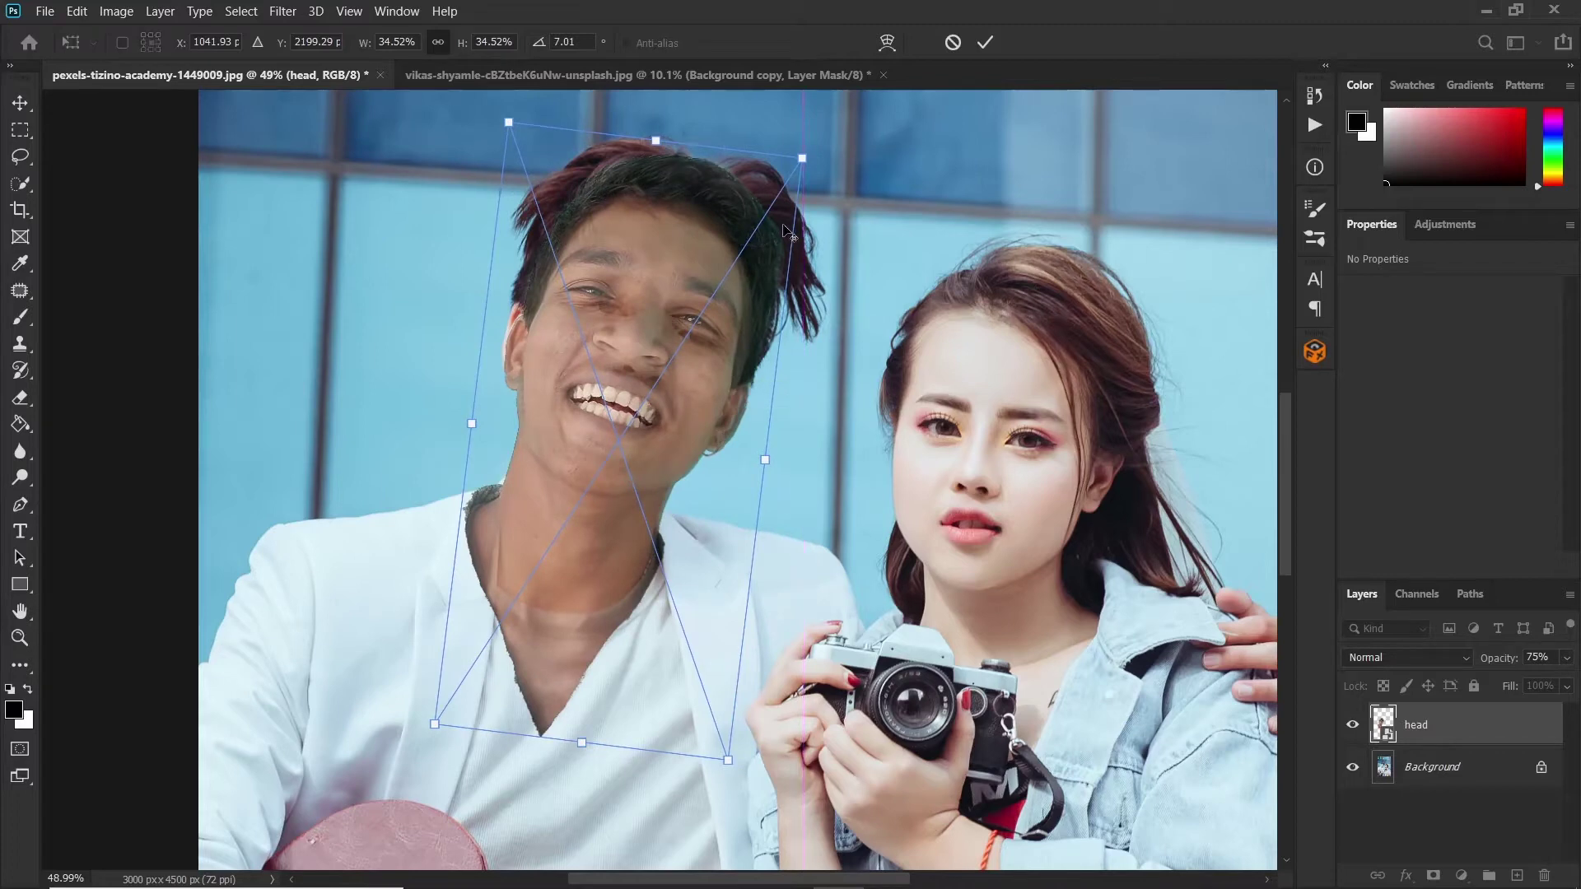
left_click_drag(799, 155, 797, 178)
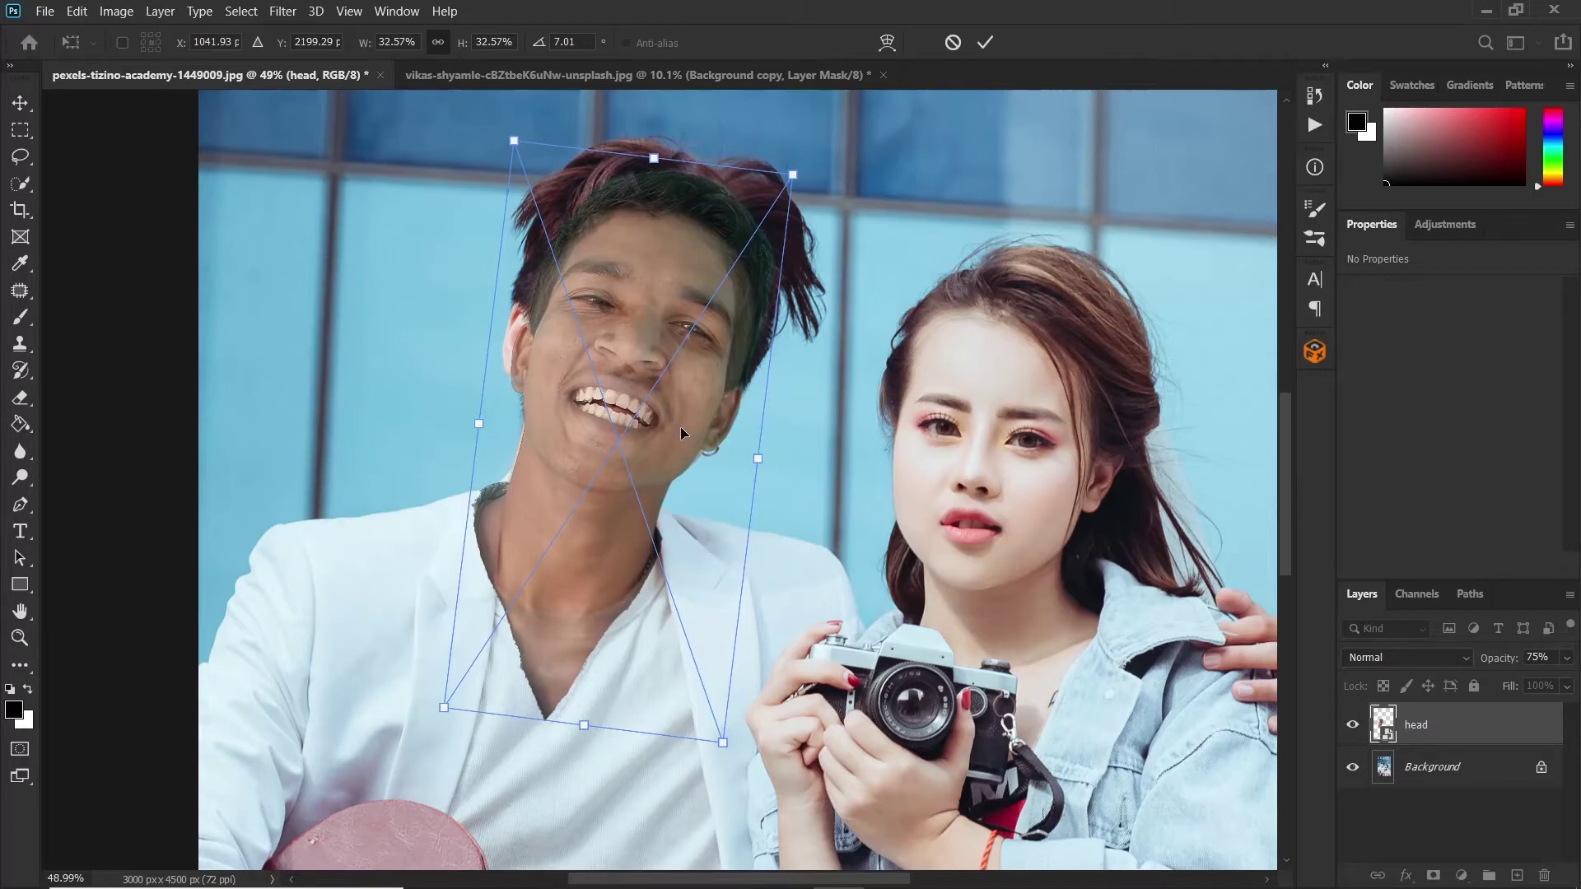
left_click_drag(675, 426, 676, 426)
key("Left")
key("Left")
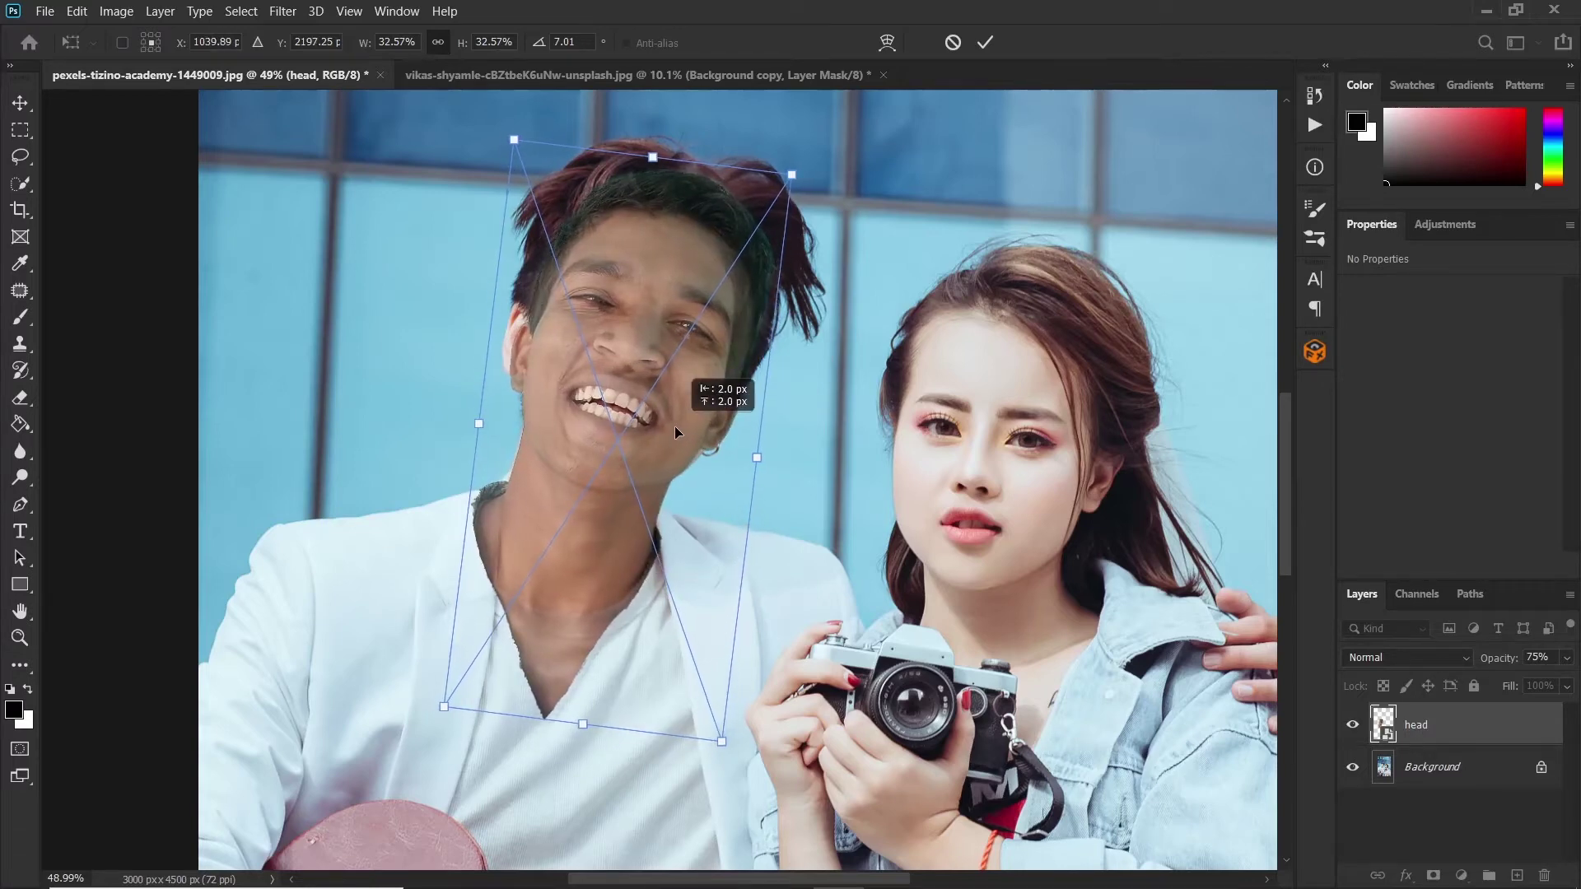
key("Return")
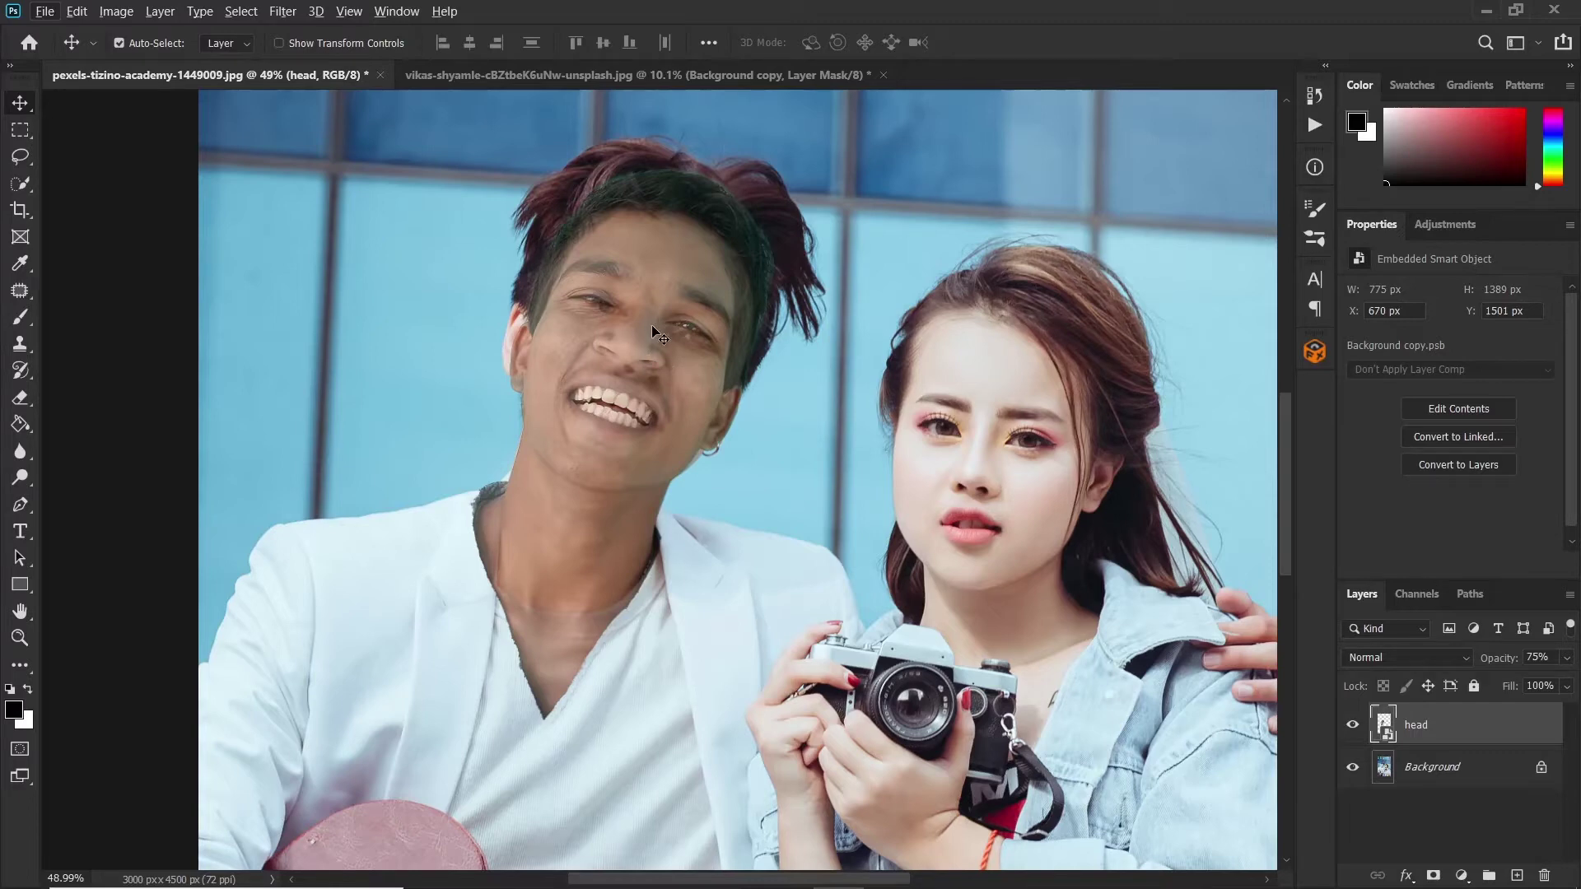
Step: Restore the head layer's opacity to 100% and swap the foreground and background colors
left_click_drag(654, 323, 568, 394)
key("x")
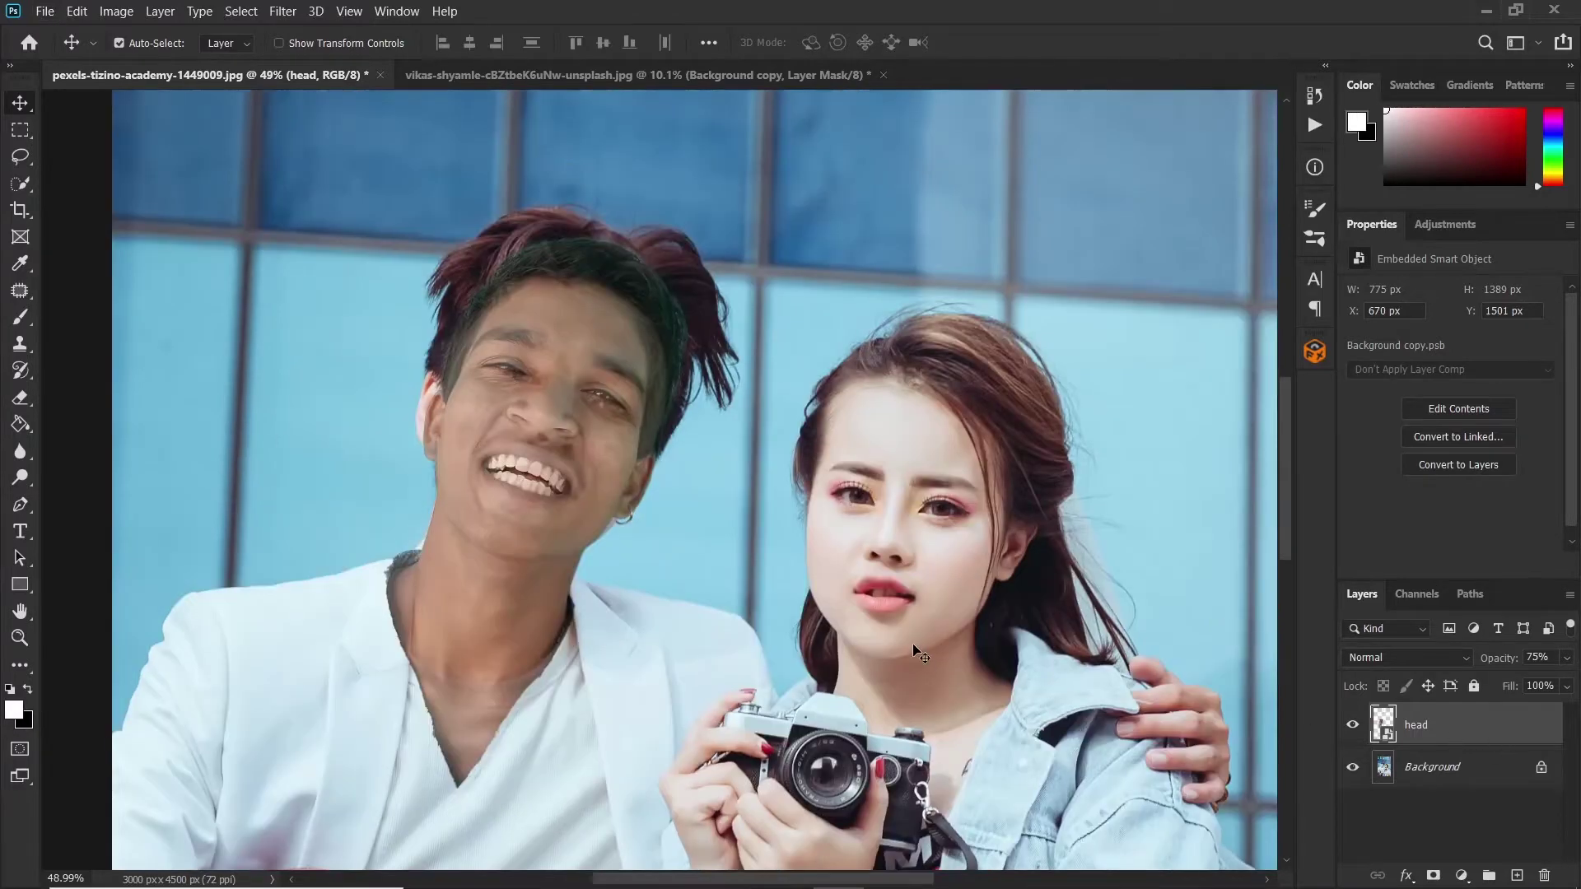
left_click_drag(1495, 666, 1548, 666)
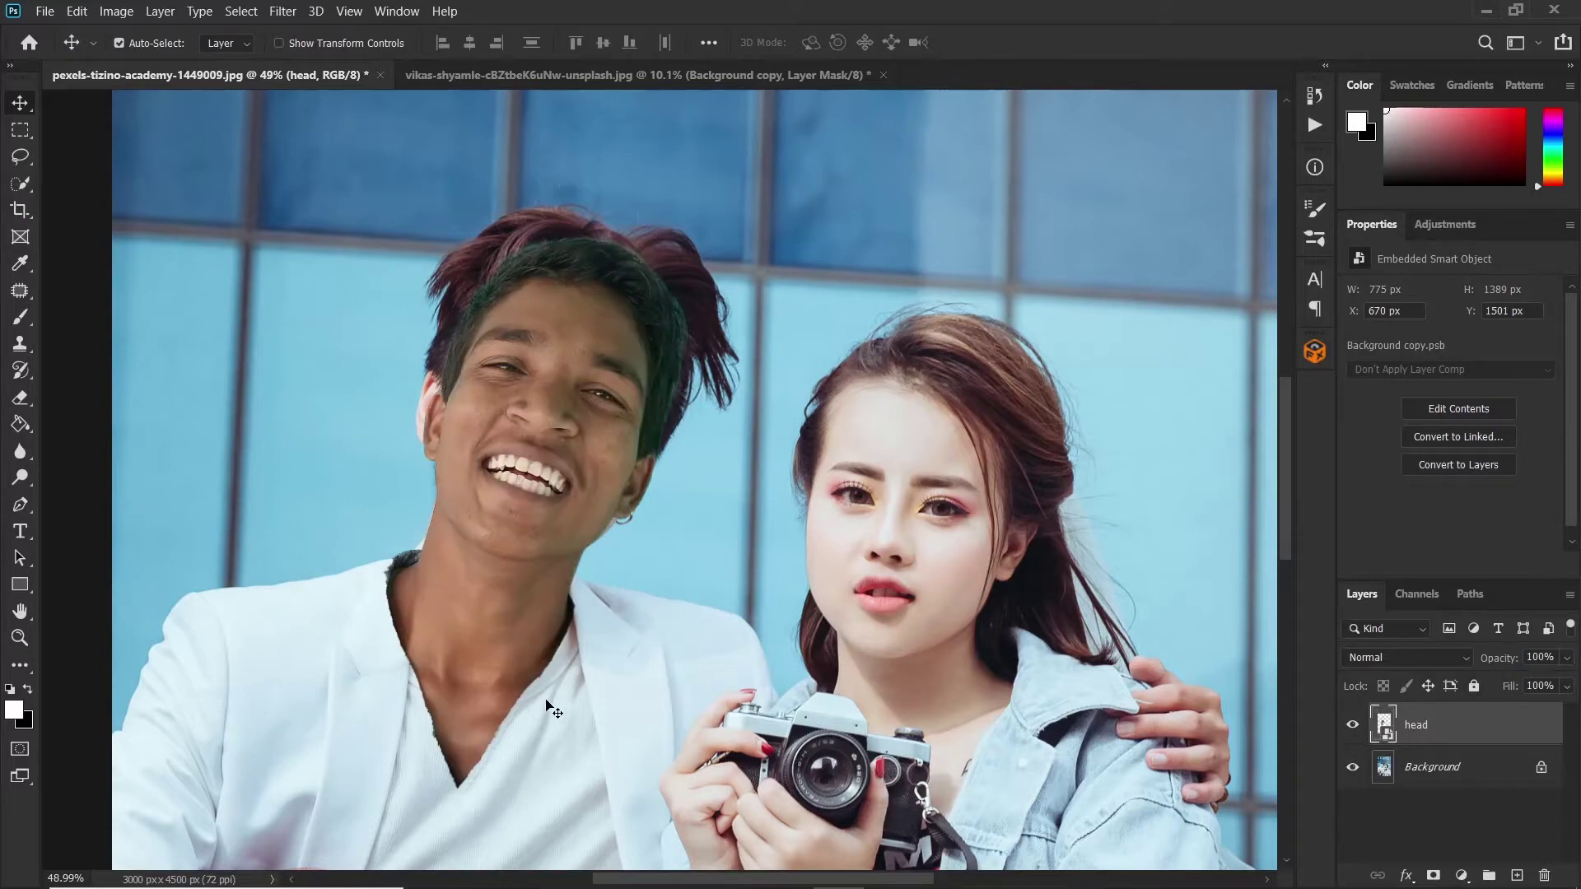
Step: Scale the head layer up slightly to about 32.91% around its centre and apply the transform
scroll(545, 633, "up", 10)
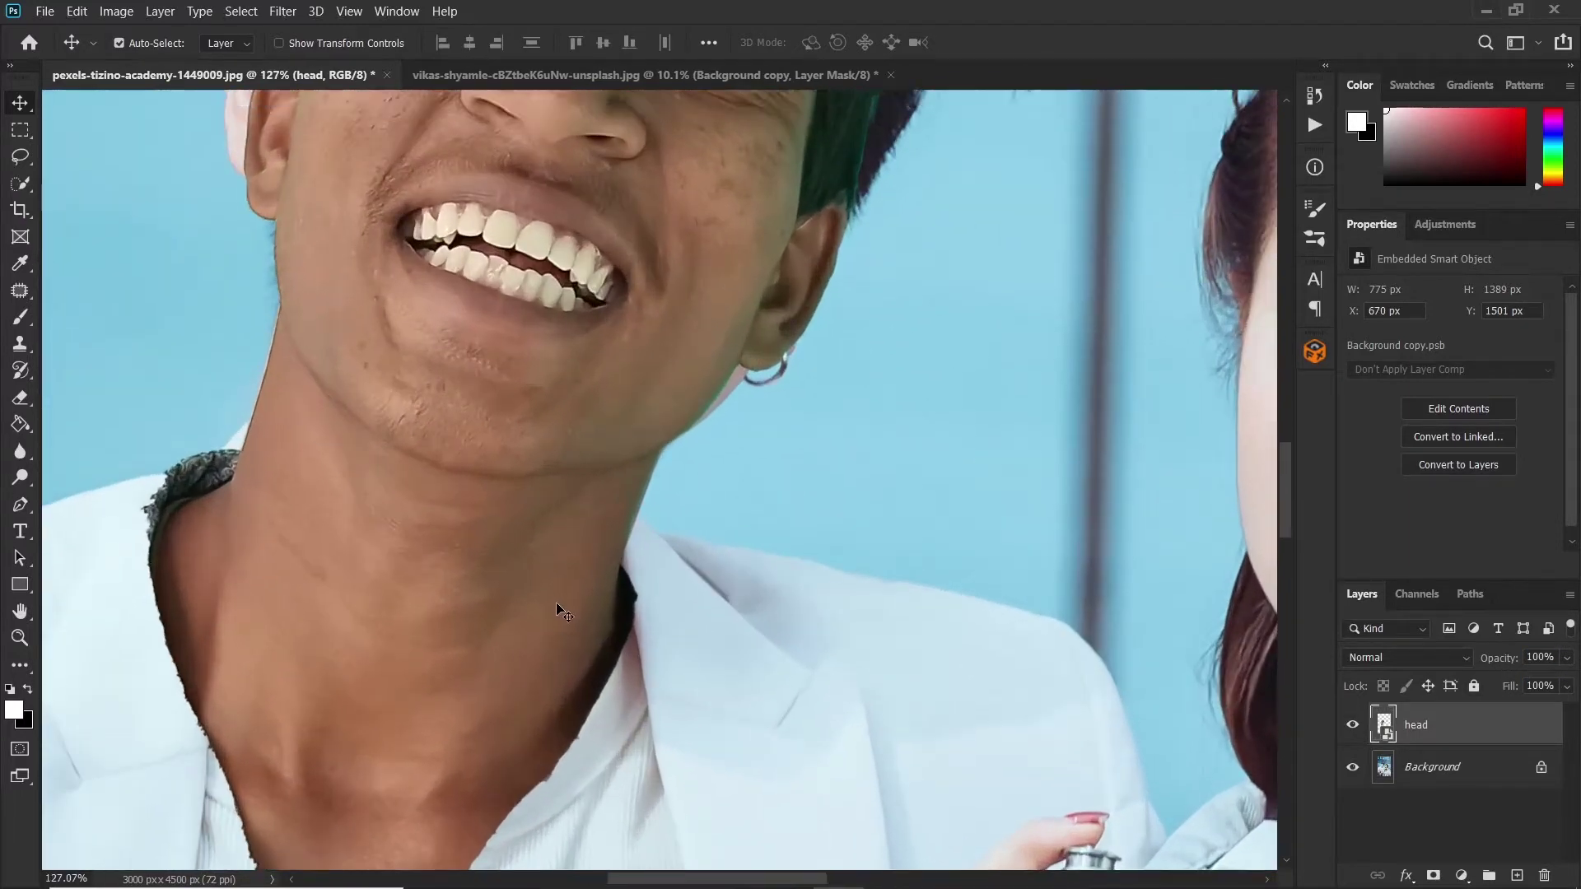
scroll(548, 628, "up", 1)
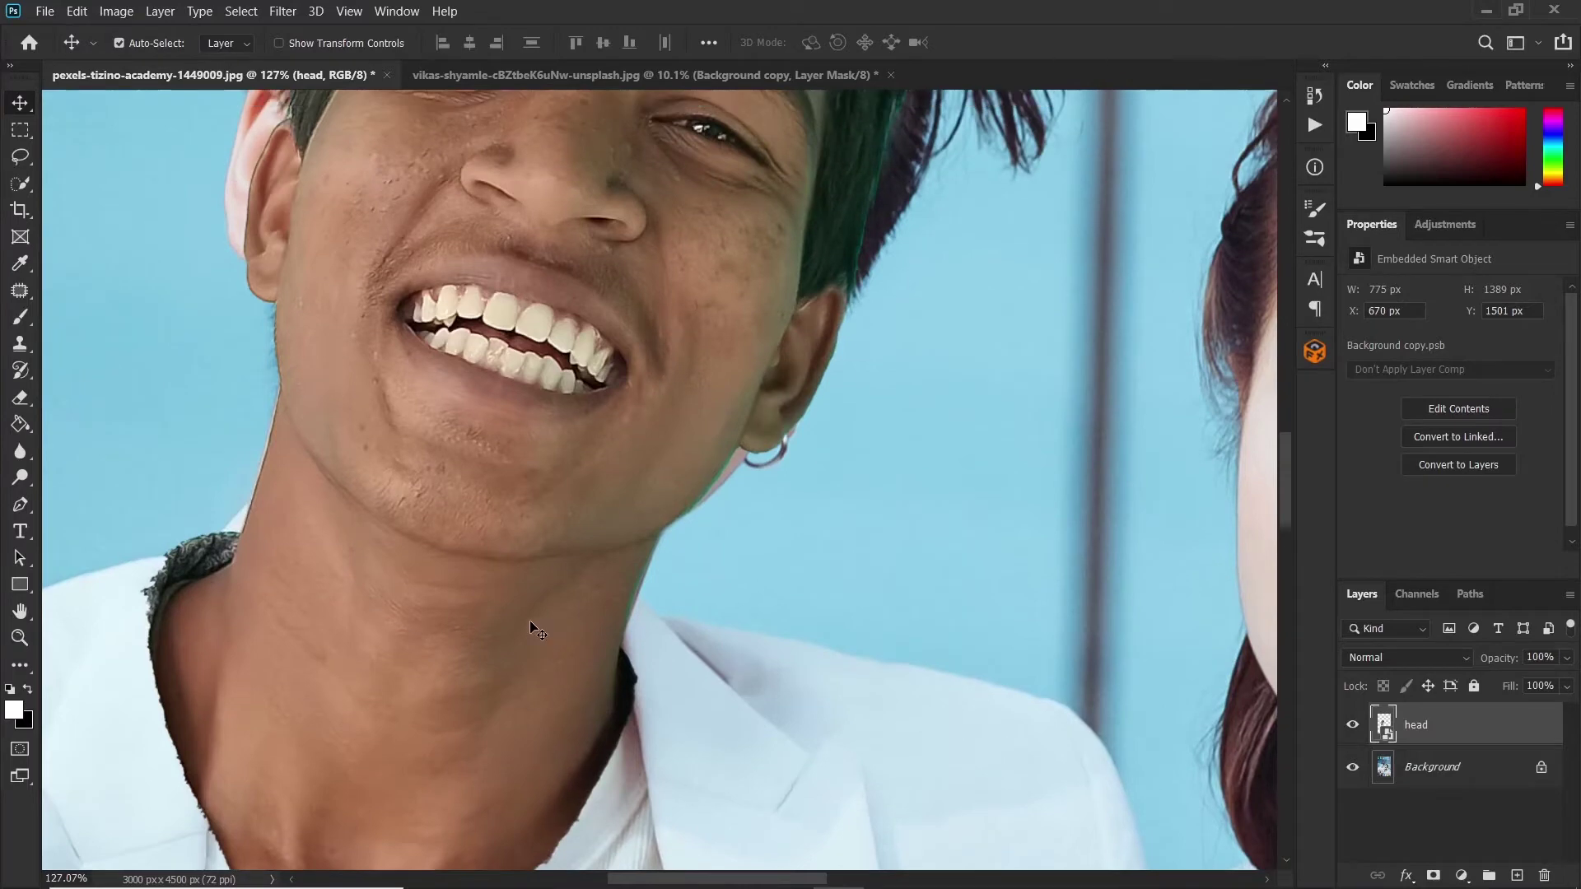
key("ctrl+t")
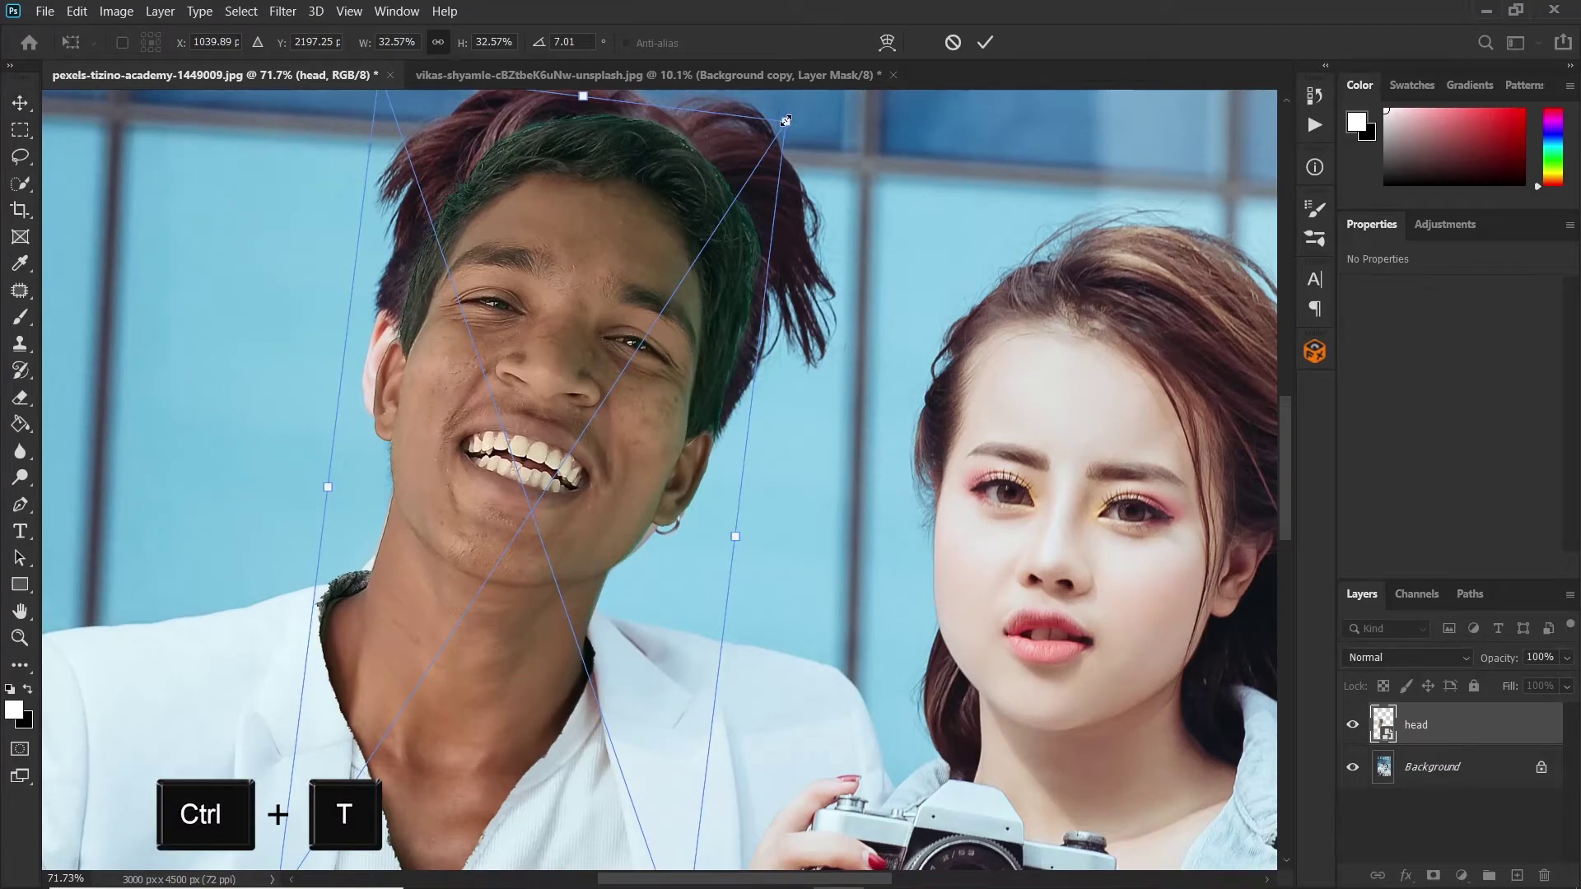
key("shift")
left_click_drag(785, 121, 788, 117)
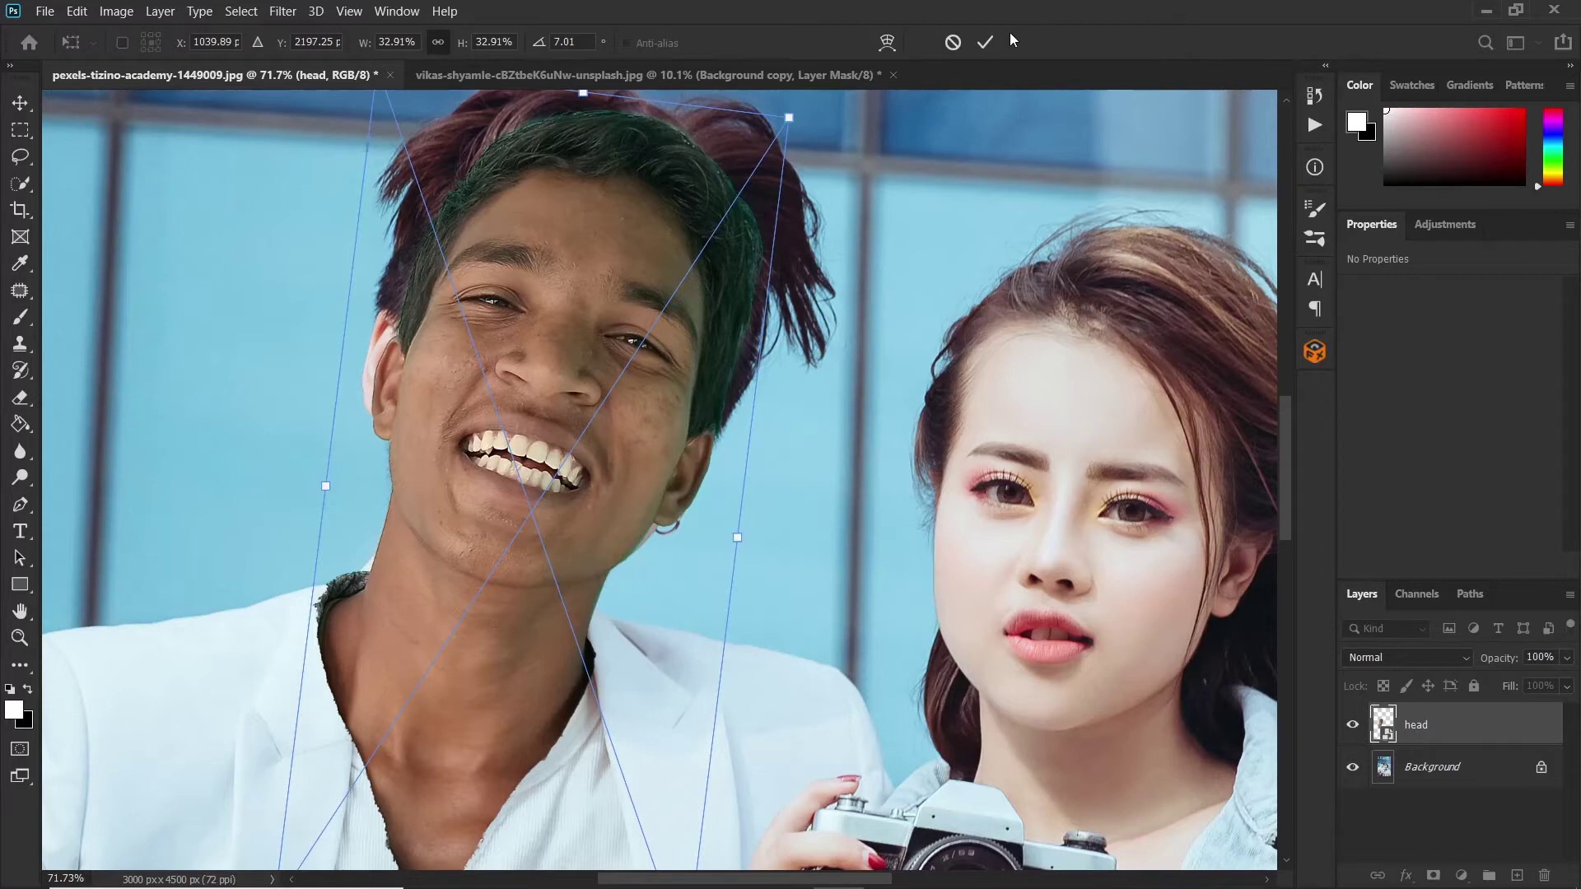
left_click(987, 43)
Step: Add a layer mask to the head layer and set up the Brush tool with black as the foreground color
scroll(594, 599, "up", 3)
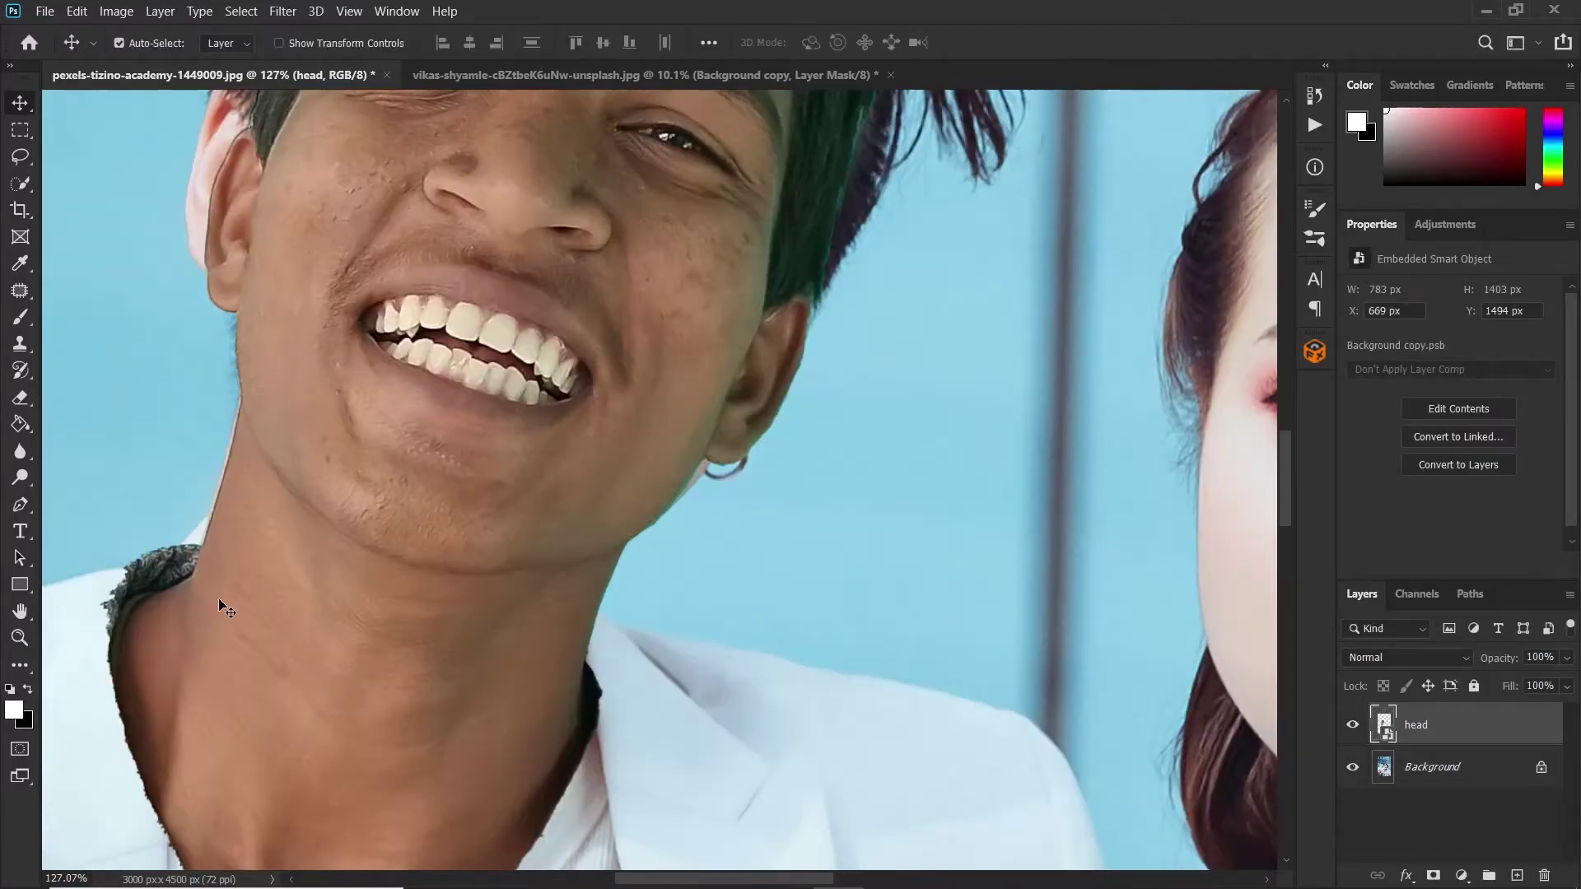
scroll(224, 582, "down", 4)
left_click_drag(237, 539, 522, 441)
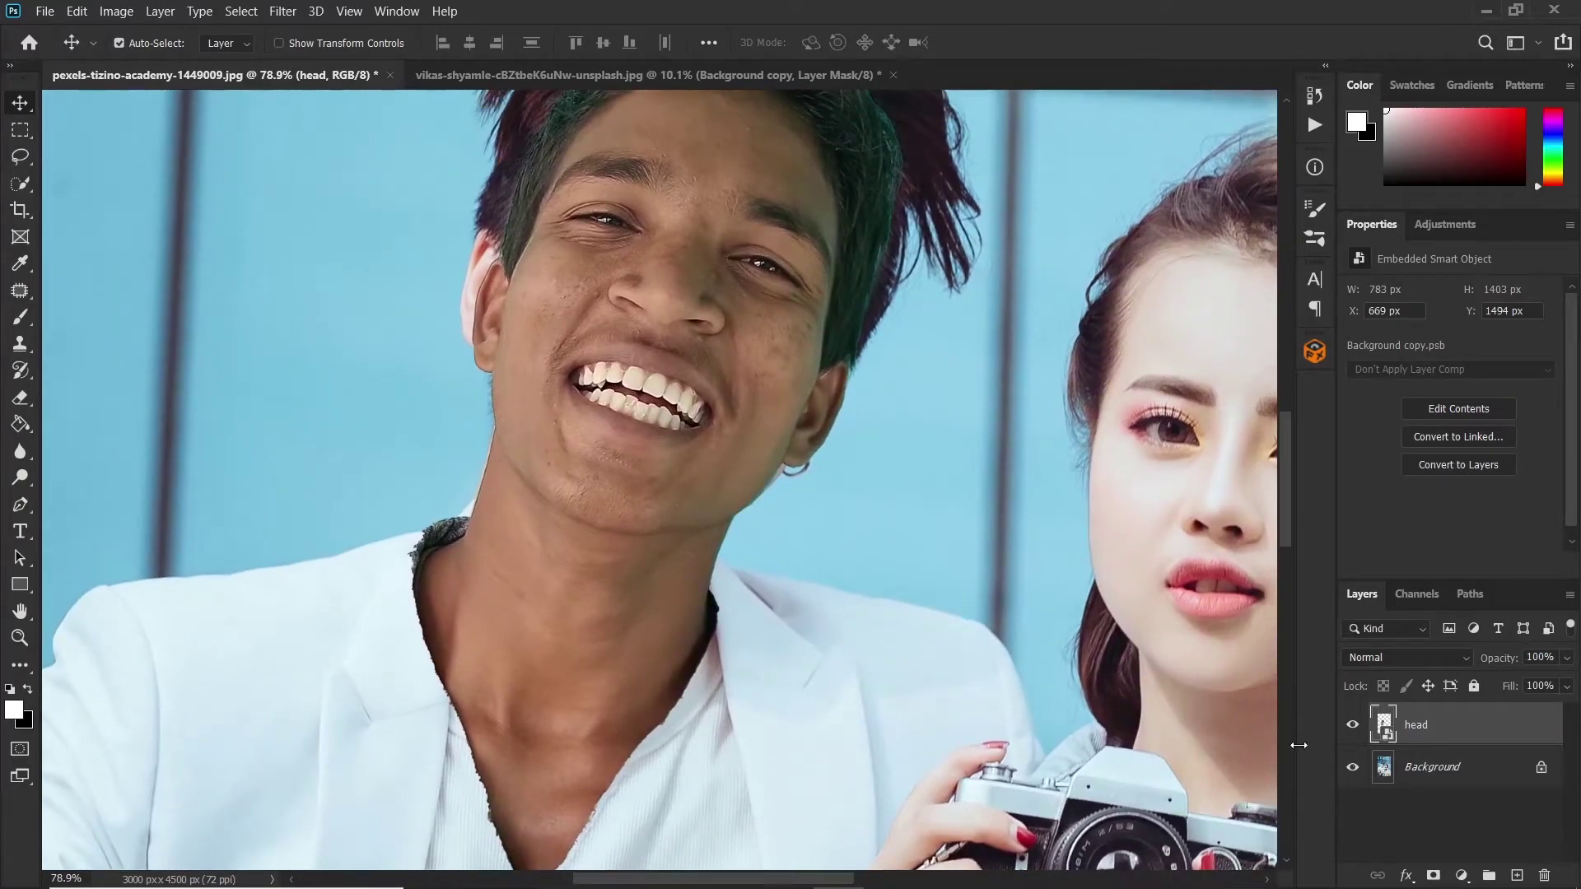
left_click(1435, 875)
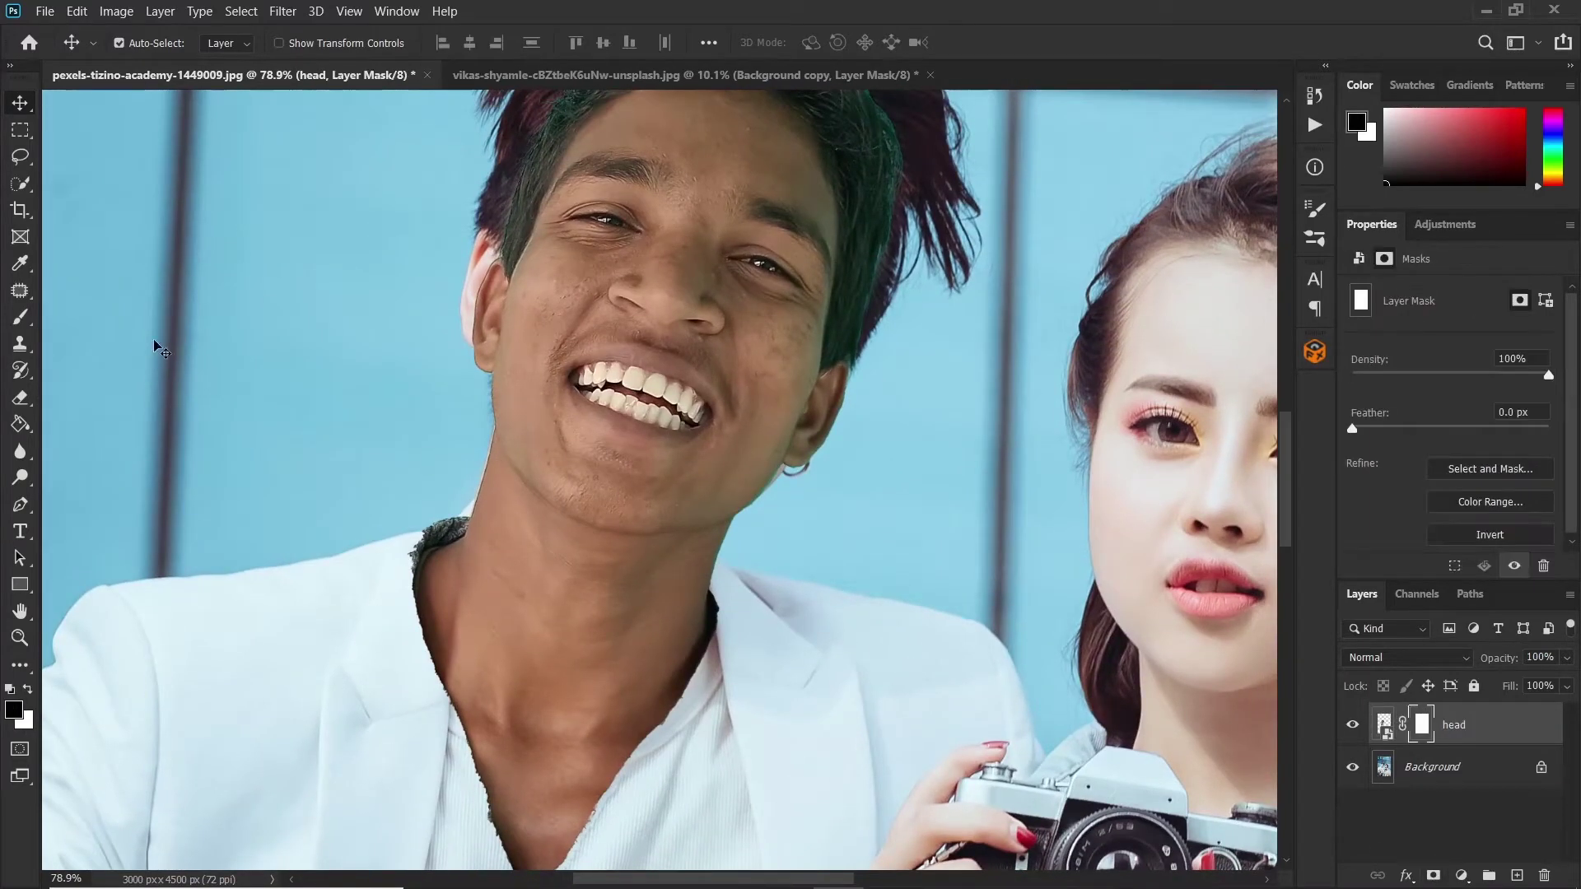
left_click(19, 316)
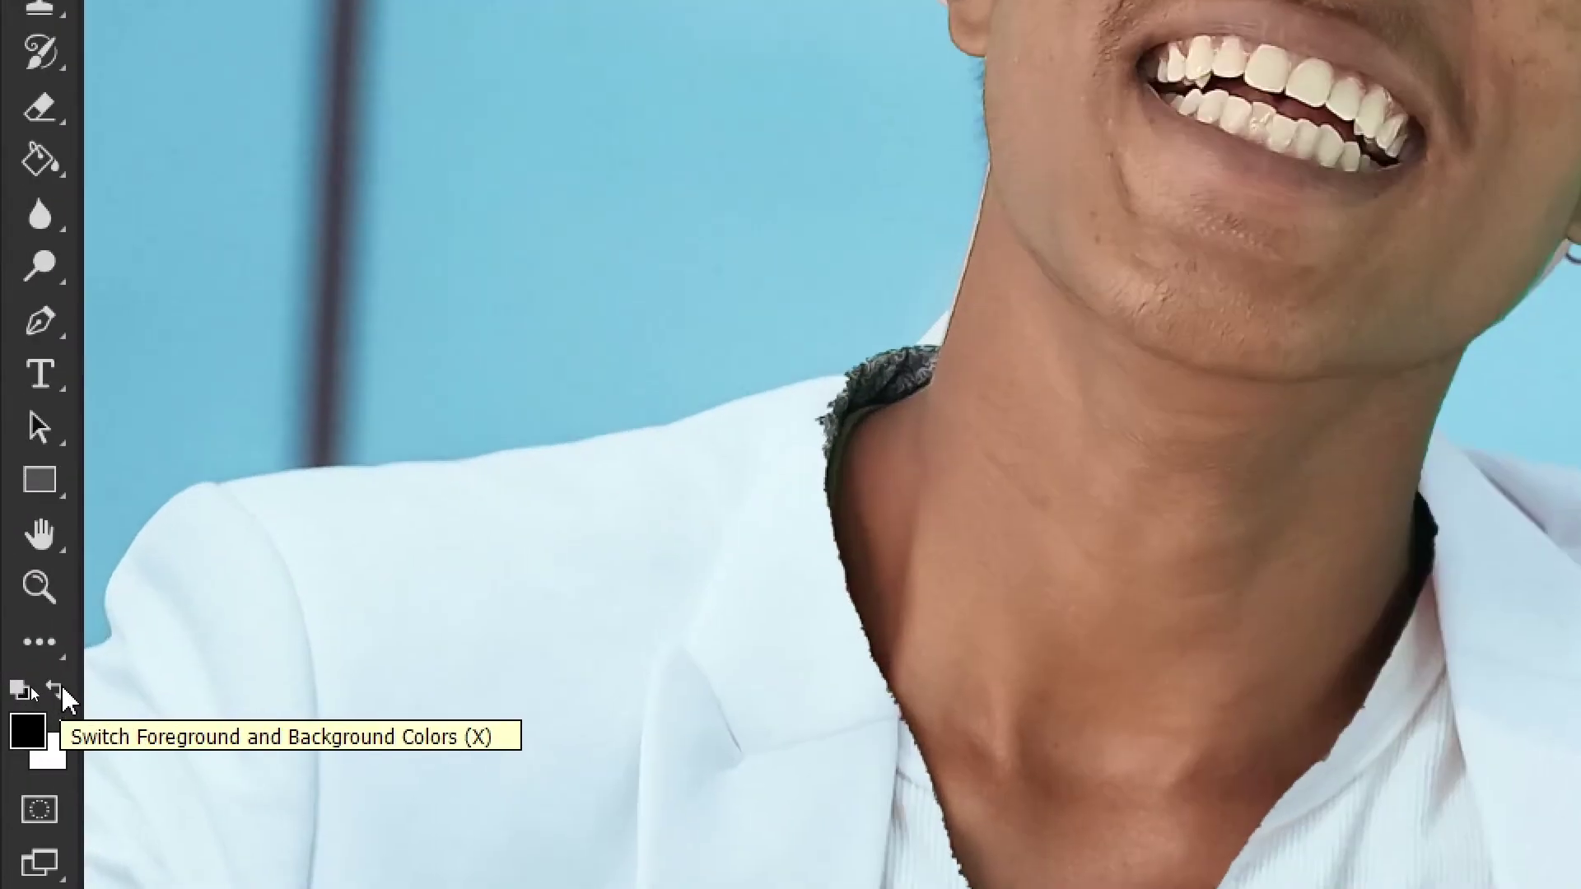
left_click(28, 692)
left_click(59, 689)
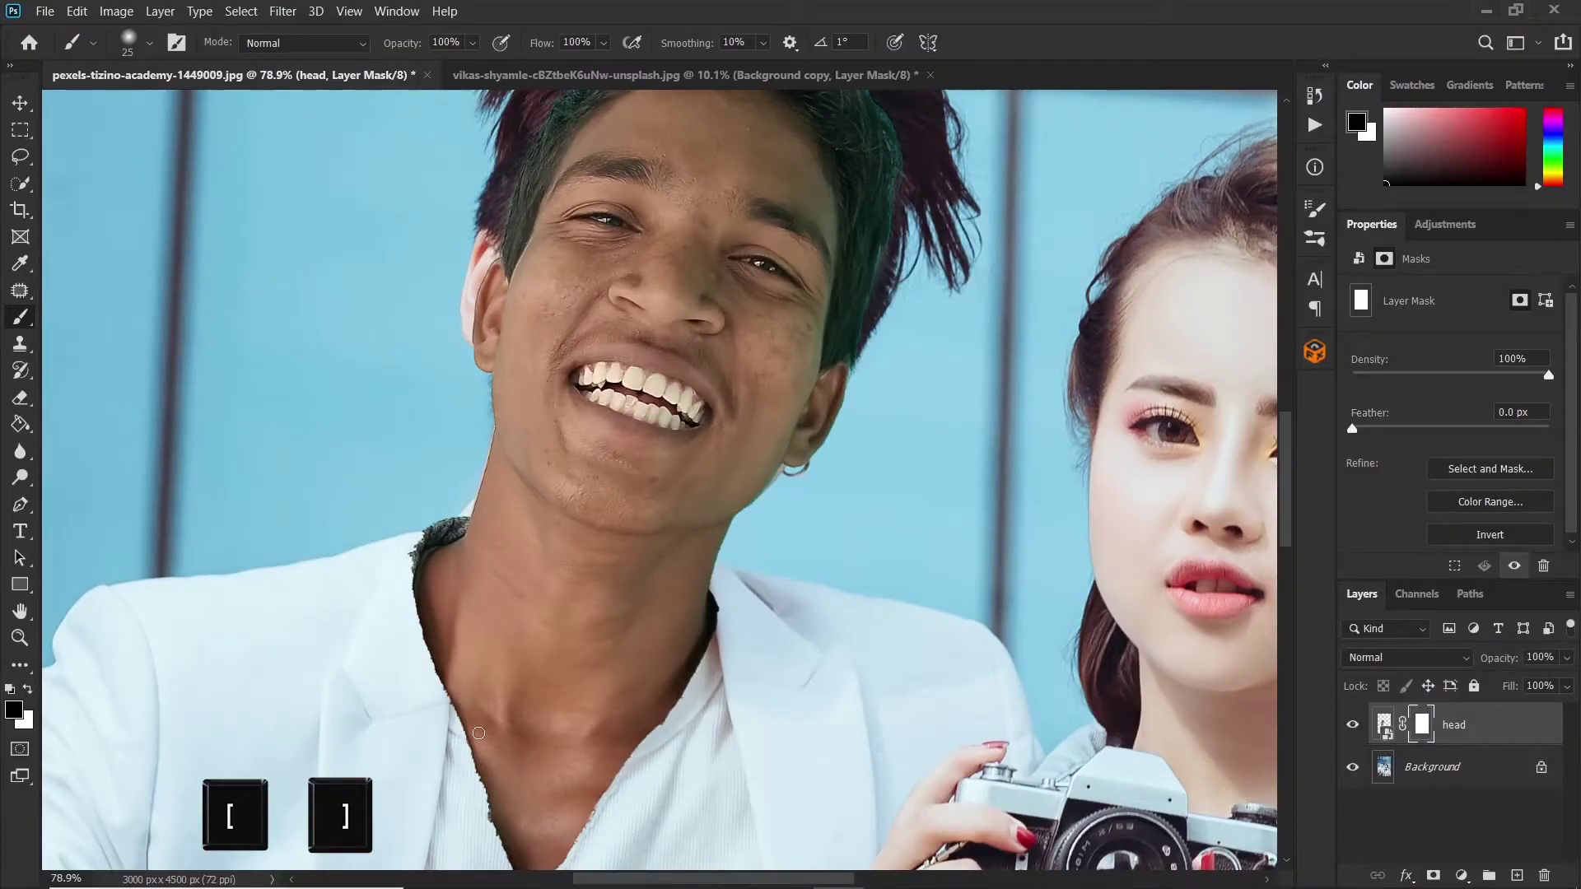
Step: Enlarge the brush and mask out the pasted head's dark collar edges and lower neck, revealing the original jacket and shirt neckline
key("bracketright")
key("bracketright")
key("bracketright")
key("bracketright")
key("bracketright")
key("bracketright")
key("bracketright")
key("bracketright")
mouse_move(400, 551)
left_mouse_down()
mouse_move(450, 755)
mouse_move(572, 800)
mouse_move(495, 708)
mouse_move(453, 691)
mouse_move(547, 818)
left_mouse_up()
scroll(547, 818, "down", 3)
mouse_move(547, 759)
left_mouse_down()
mouse_move(650, 653)
mouse_move(734, 494)
mouse_move(535, 511)
left_mouse_up()
Step: Refine the head mask along the neck edges and jacket collar, adjusting the brush size to blend the skin
key("bracketleft")
key("bracketleft")
key("bracketleft")
key("bracketleft")
key("bracketleft")
key("bracketleft")
key("bracketleft")
key("bracketleft")
mouse_move(462, 363)
left_mouse_down()
mouse_move(468, 380)
mouse_move(484, 329)
left_mouse_up()
key("bracketright")
key("bracketright")
key("bracketright")
key("bracketright")
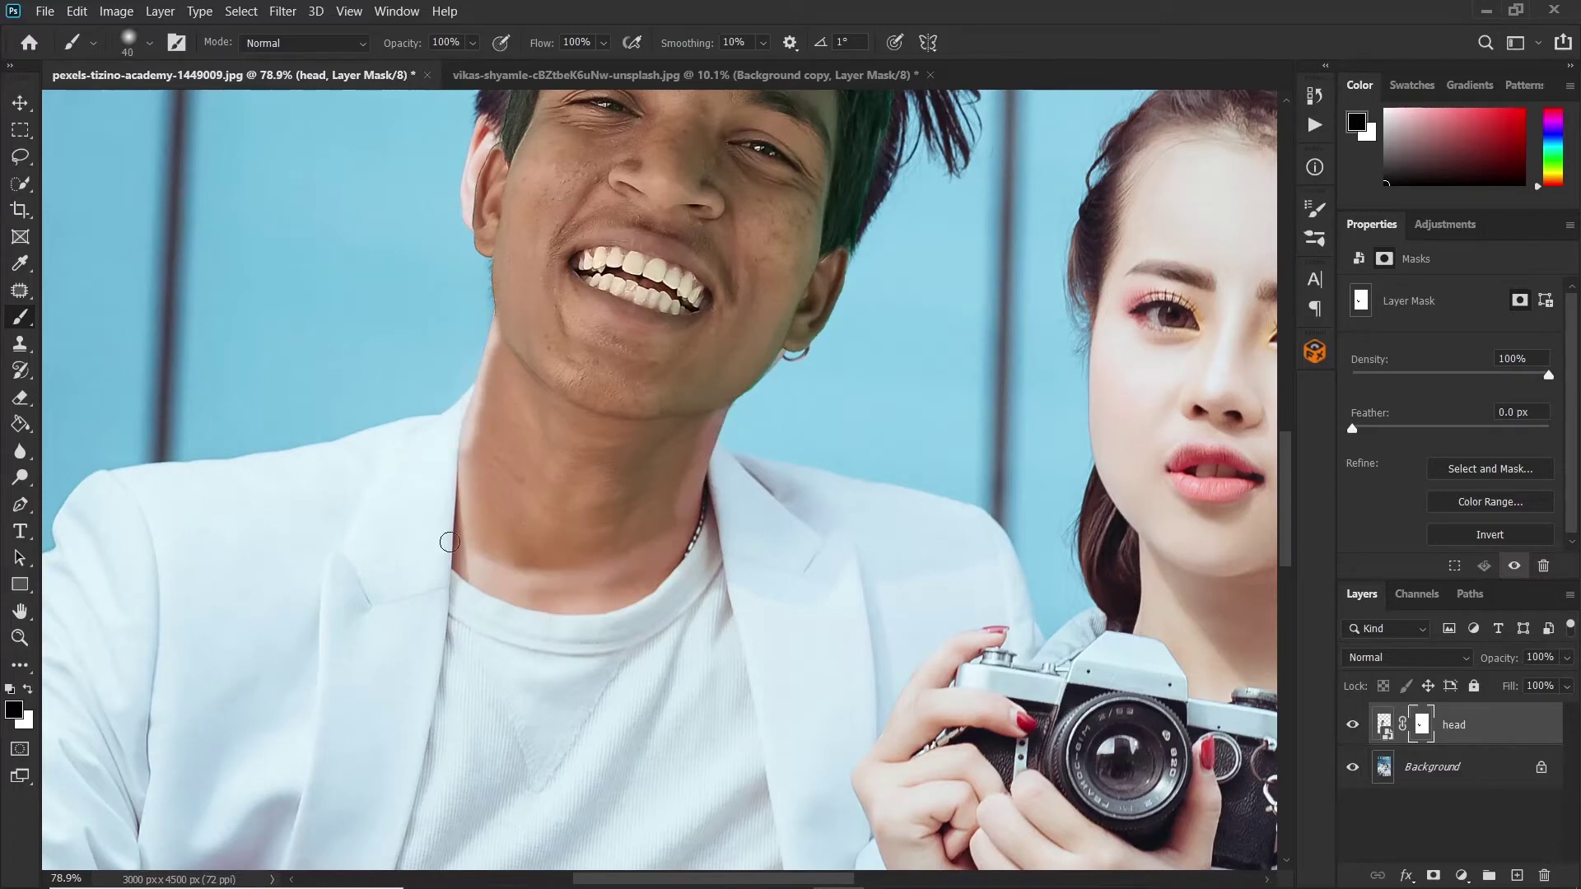
mouse_move(456, 484)
left_mouse_down()
mouse_move(442, 484)
mouse_move(519, 571)
left_mouse_up()
Step: Duplicate the Background layer and hide the original Background
scroll(512, 554, "down", 4)
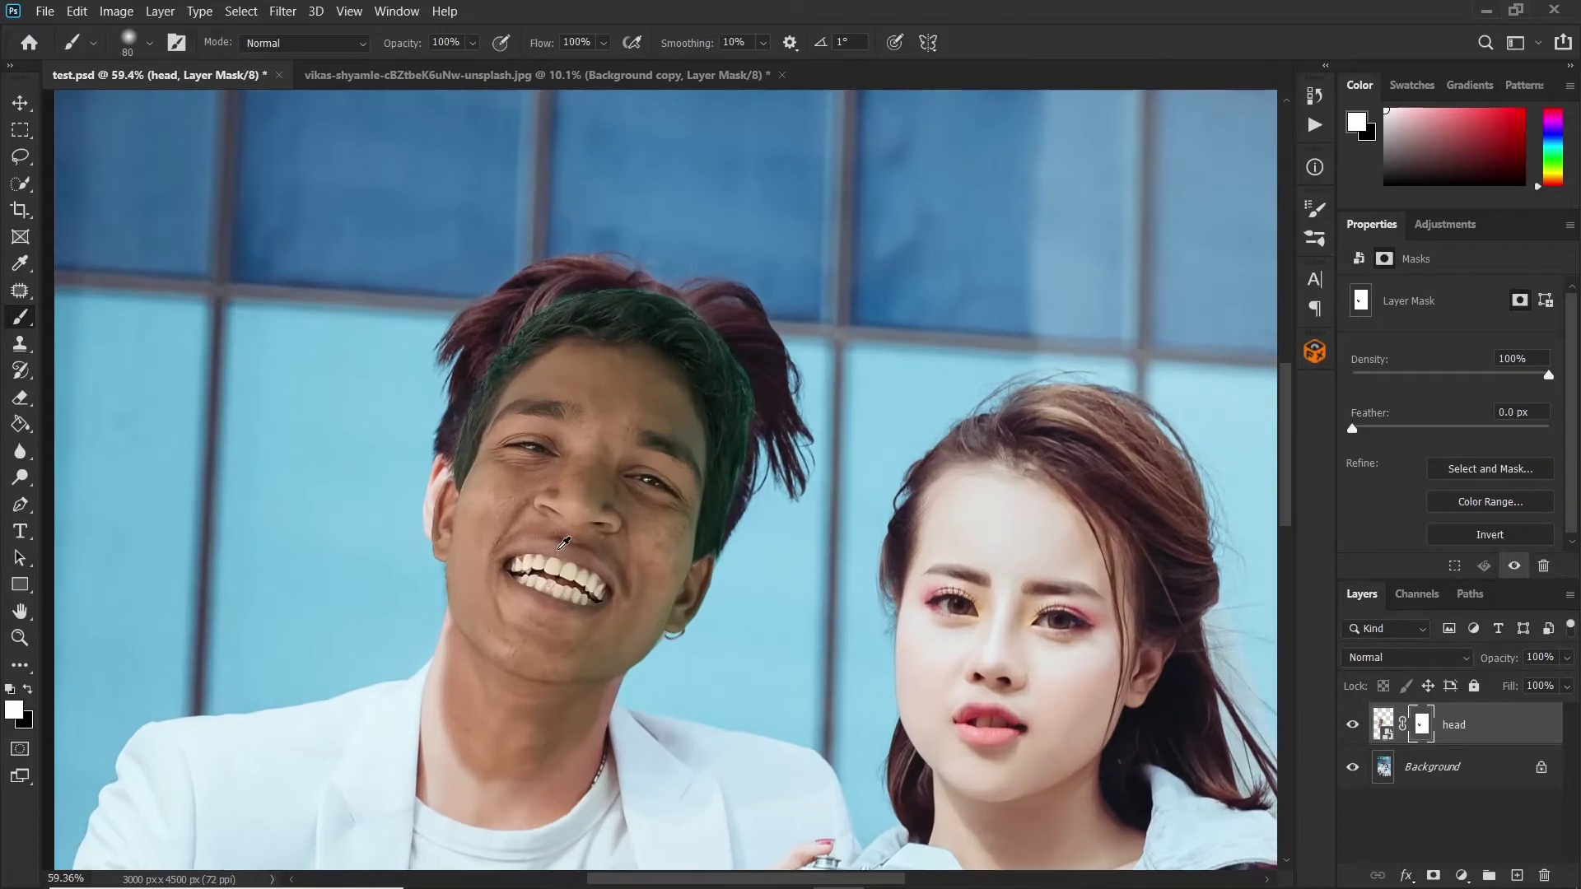
scroll(564, 543, "down", 1)
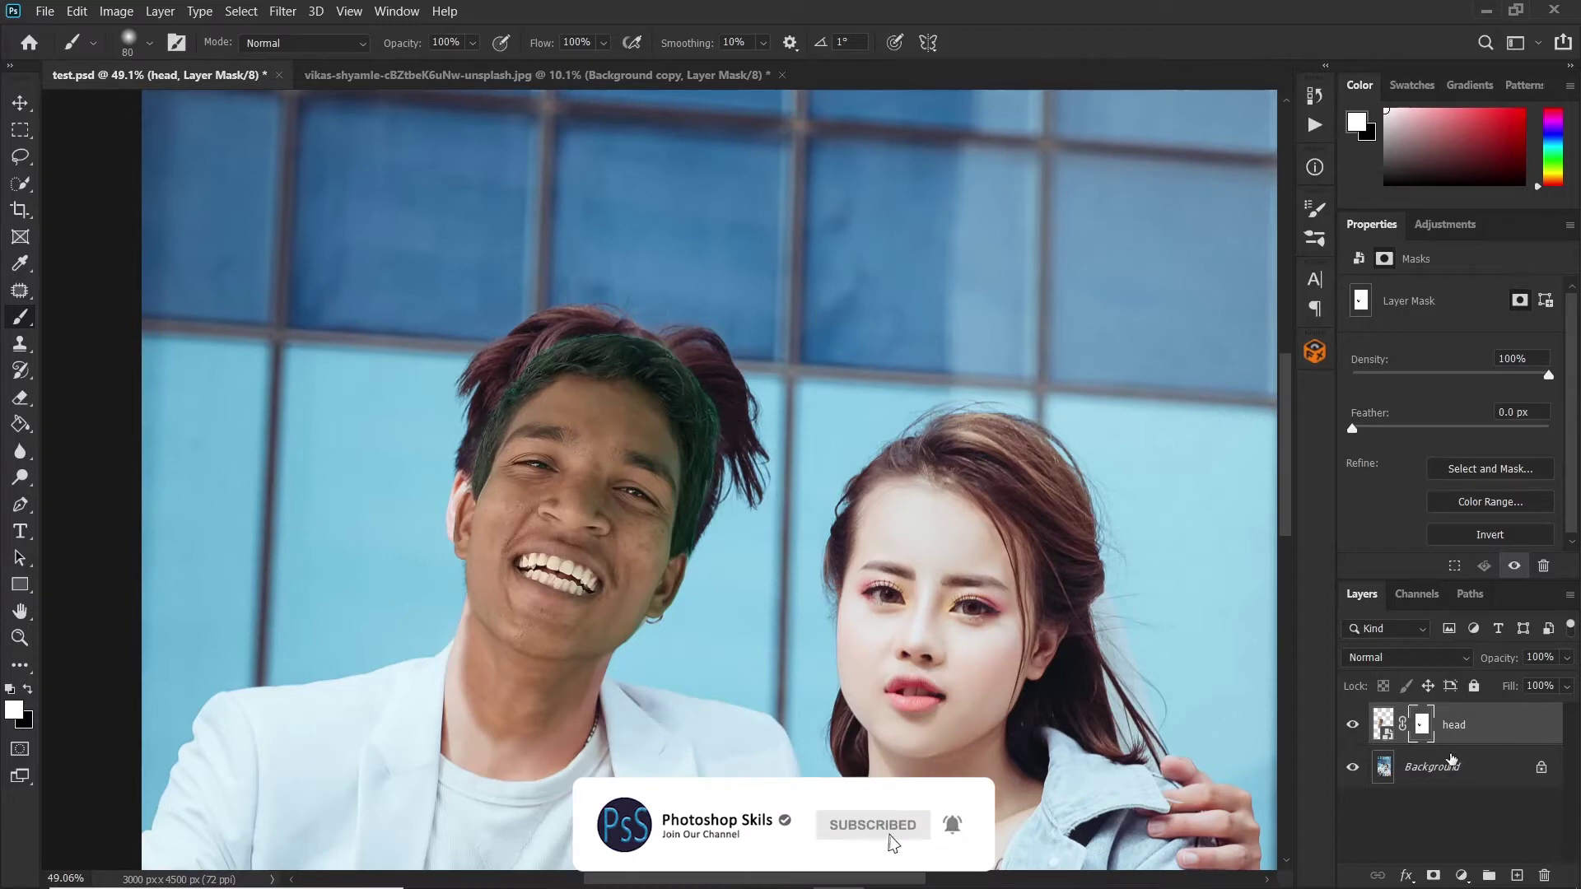
left_click(1449, 770)
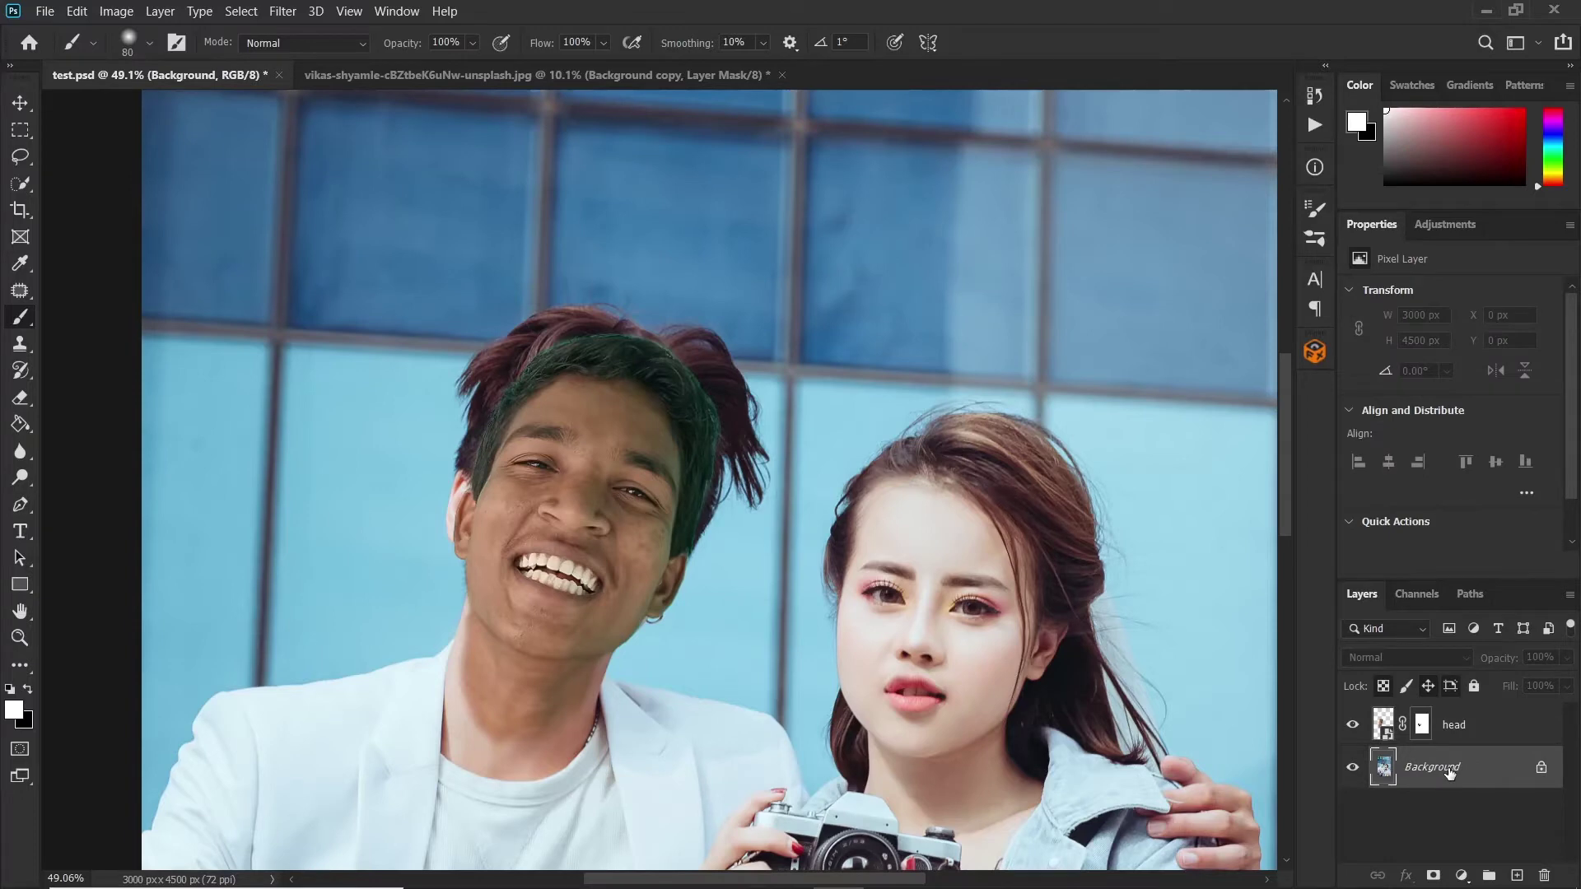
key("ctrl+j")
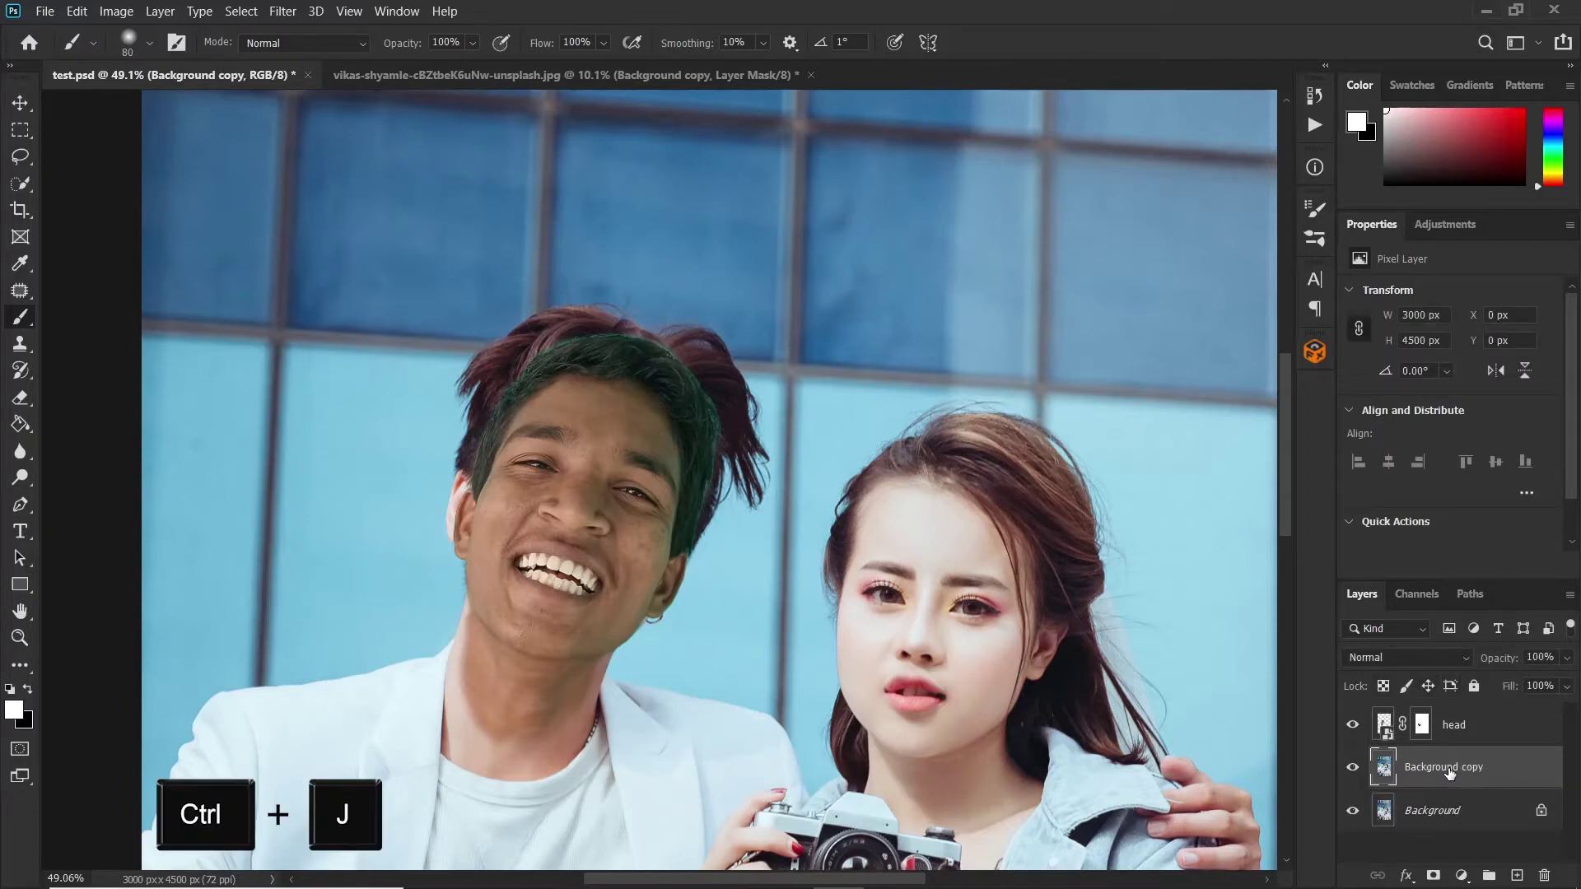
left_click(1353, 812)
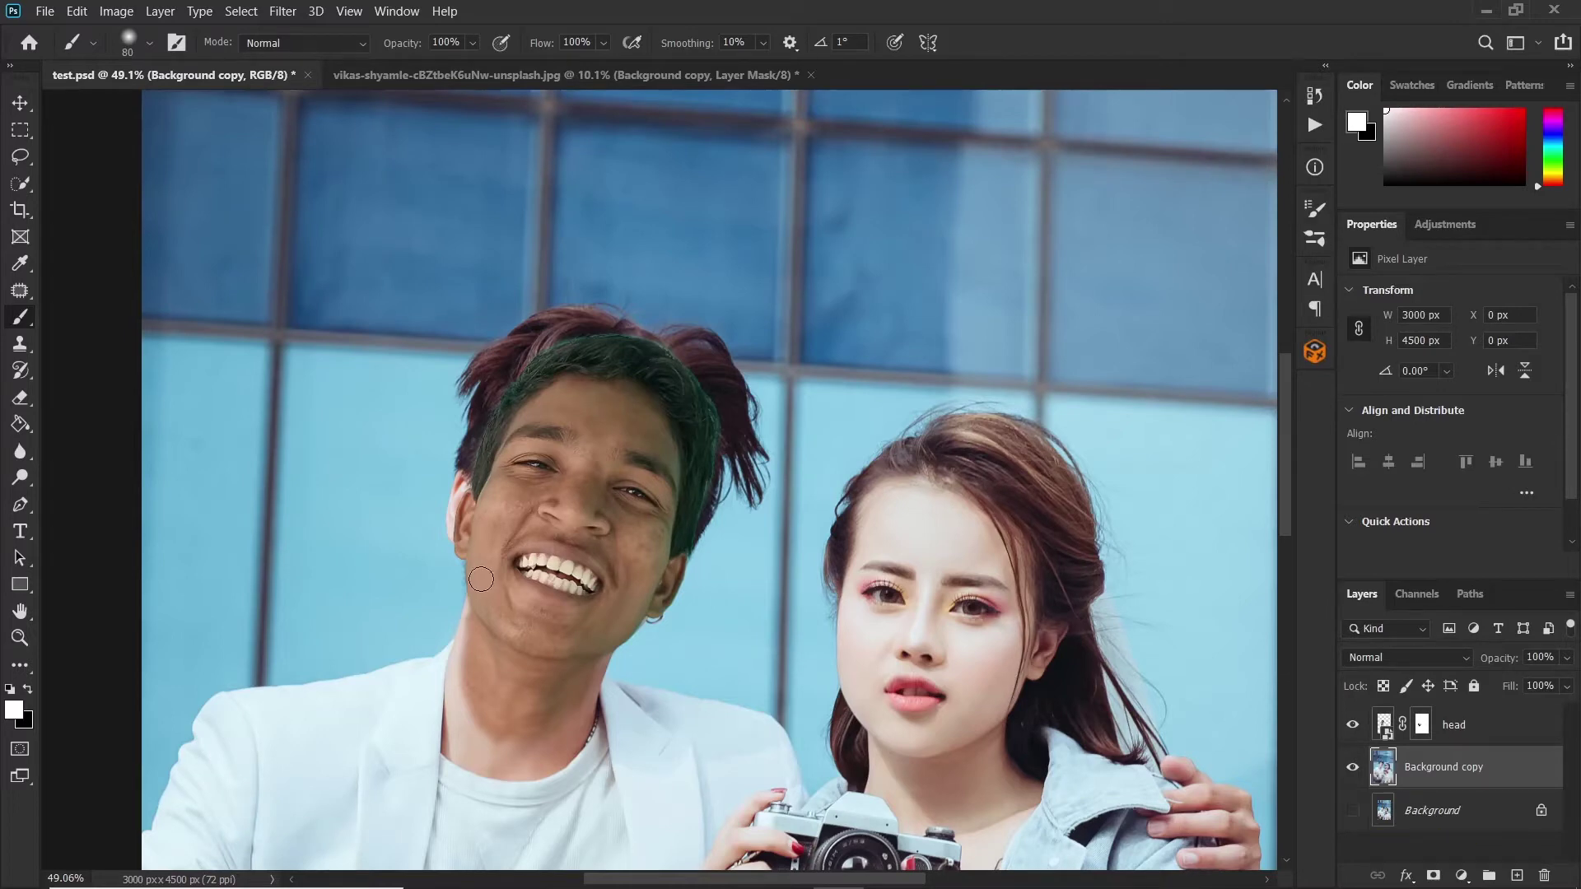
Step: Lasso loosely around the man's original head and hair on the Background copy, fill the selection with Content-Aware, and deselect
left_click(21, 159)
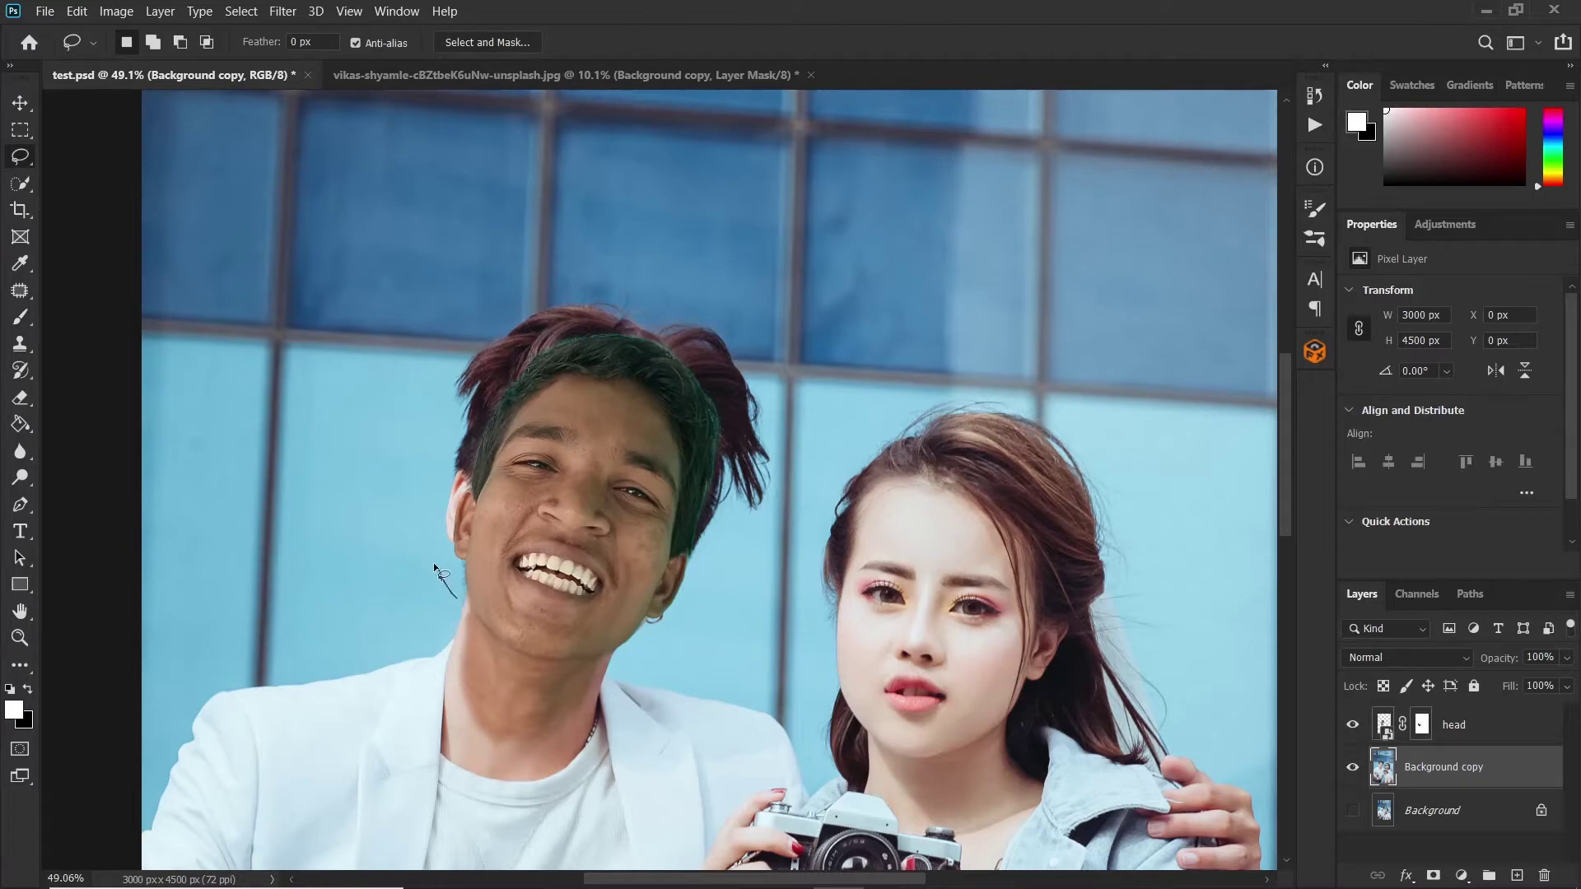
mouse_move(452, 387)
left_mouse_down()
mouse_move(522, 314)
mouse_move(654, 264)
mouse_move(725, 319)
left_mouse_up()
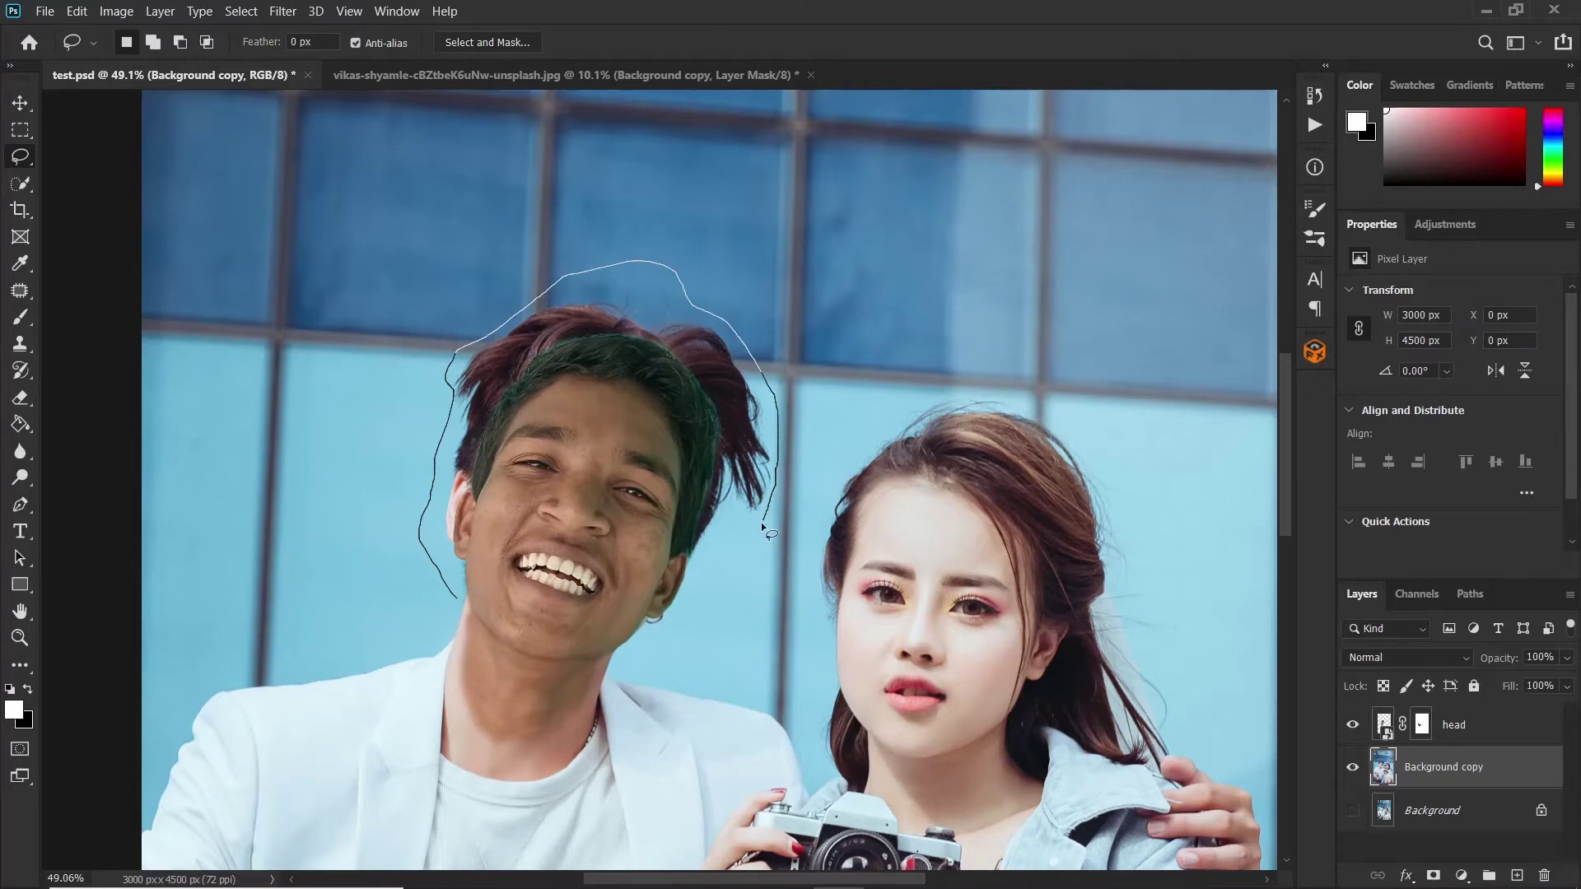
left_click_drag(457, 601, 456, 596)
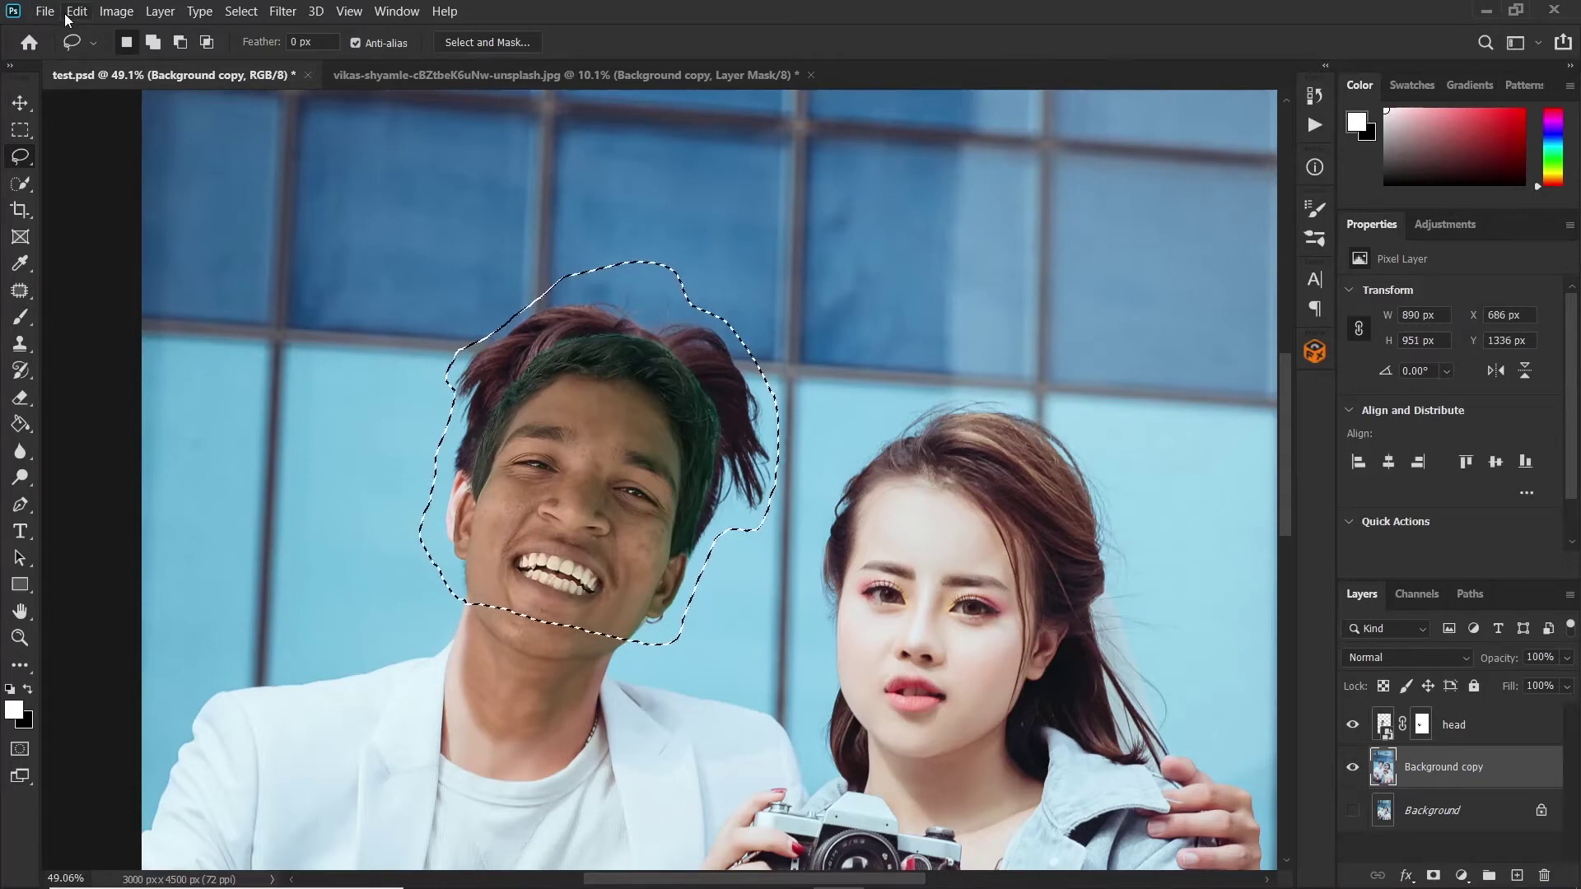
left_click(75, 11)
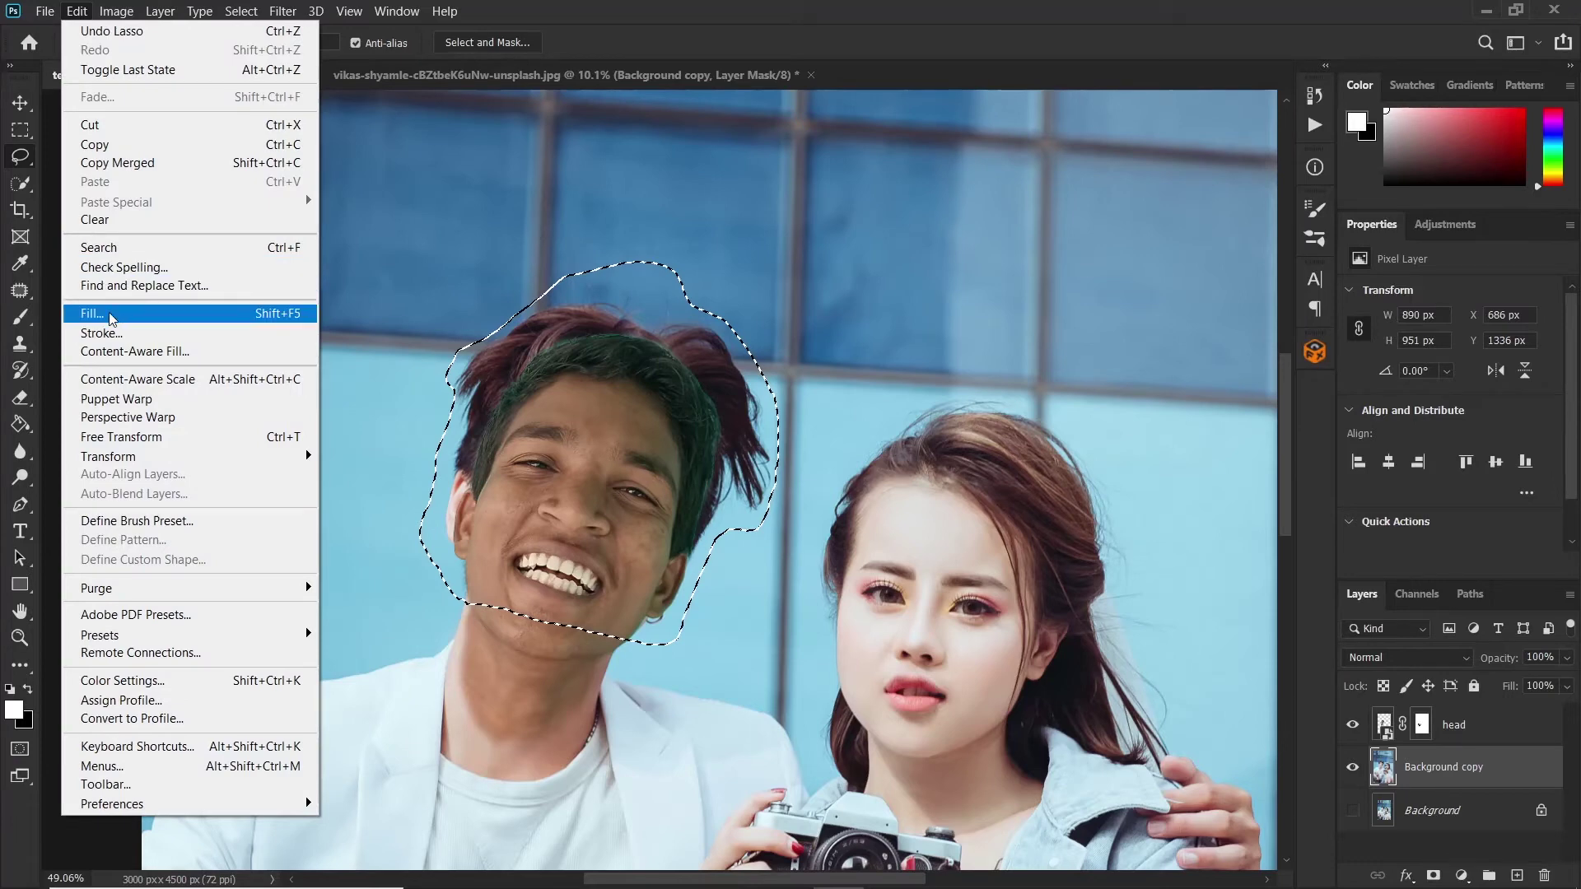
left_click(111, 316)
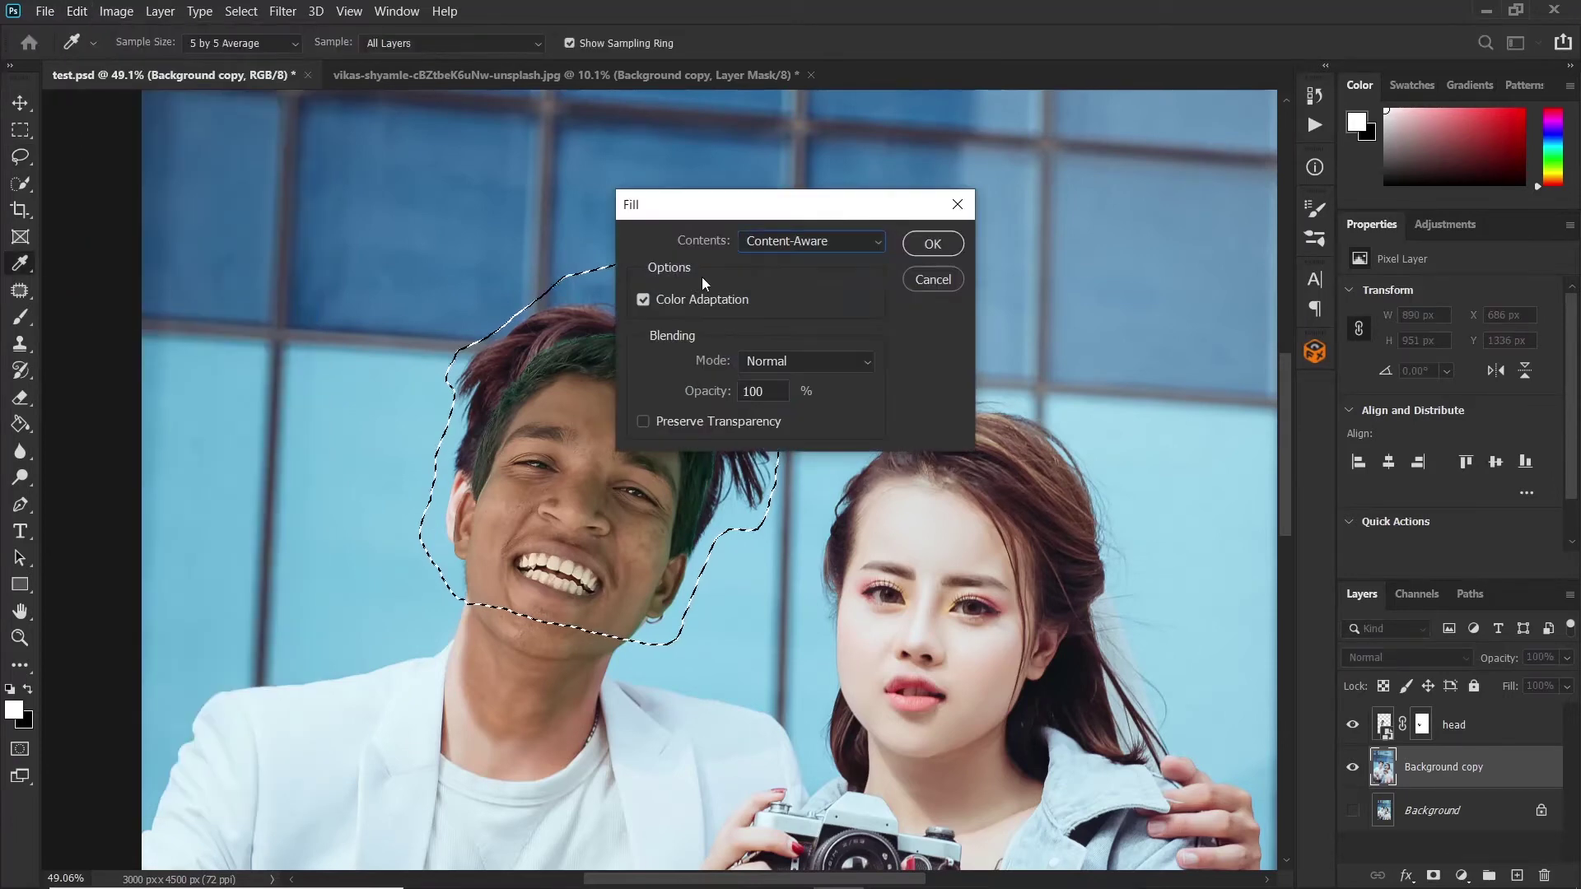
left_click(798, 243)
left_click(785, 333)
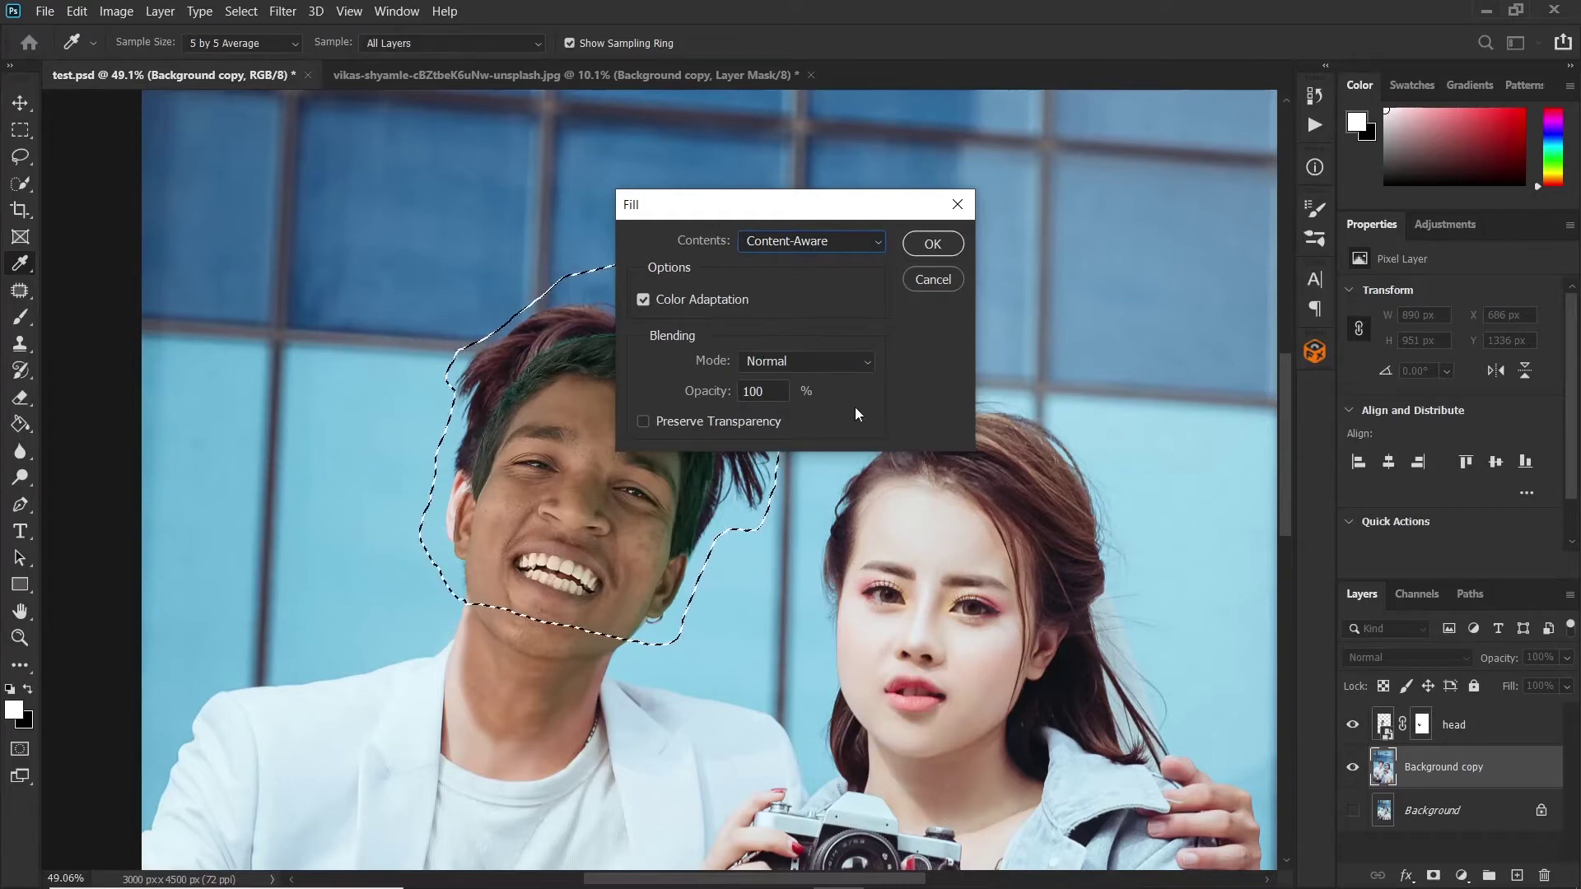
left_click(917, 246)
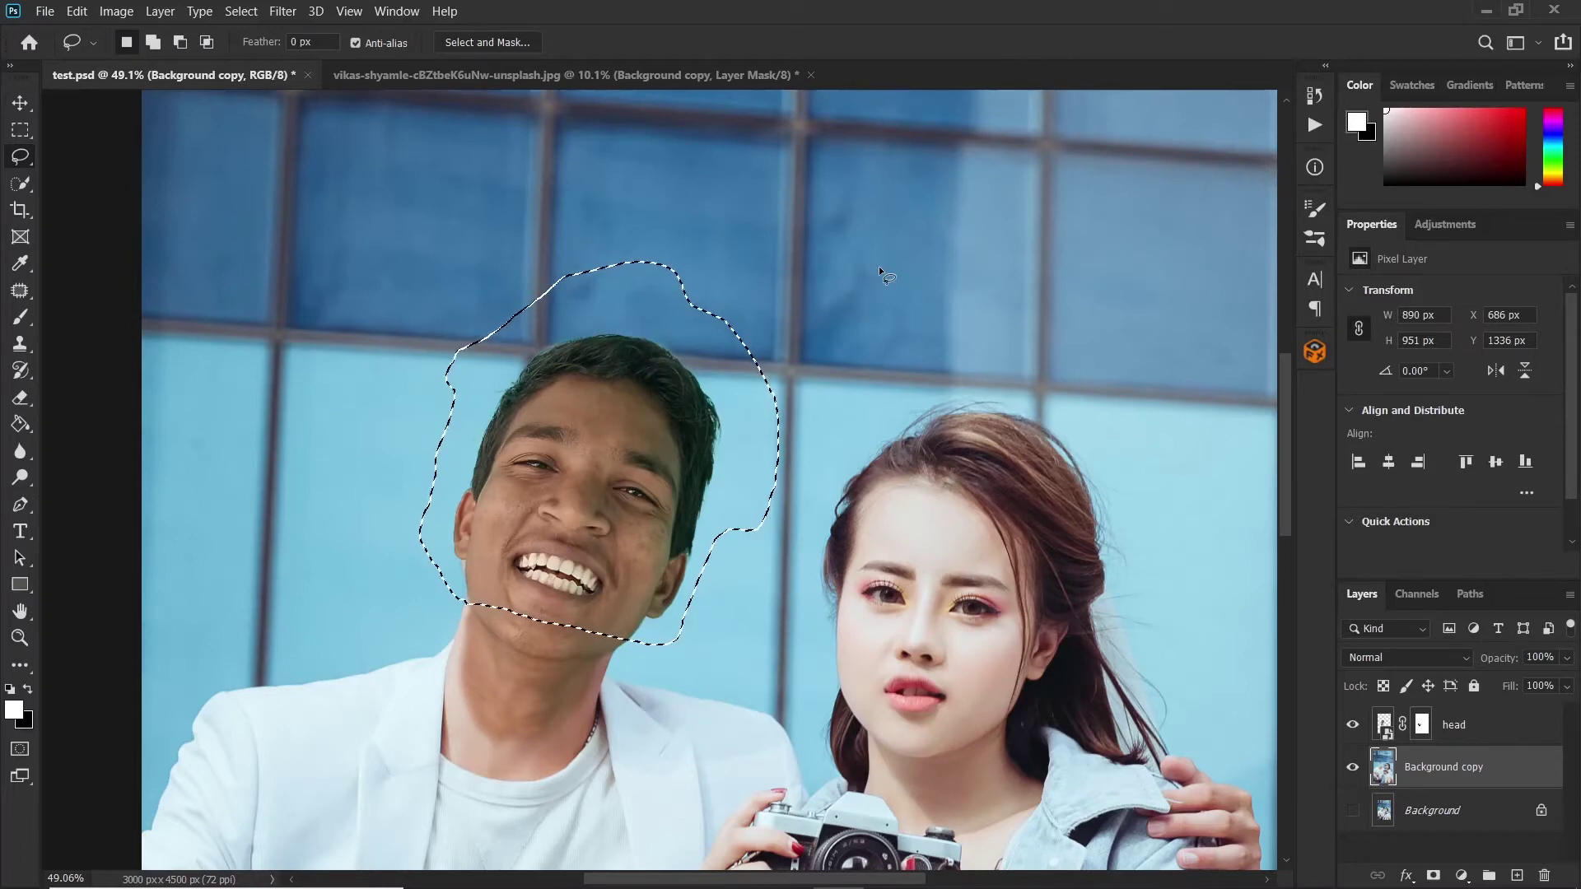
key("ctrl+d")
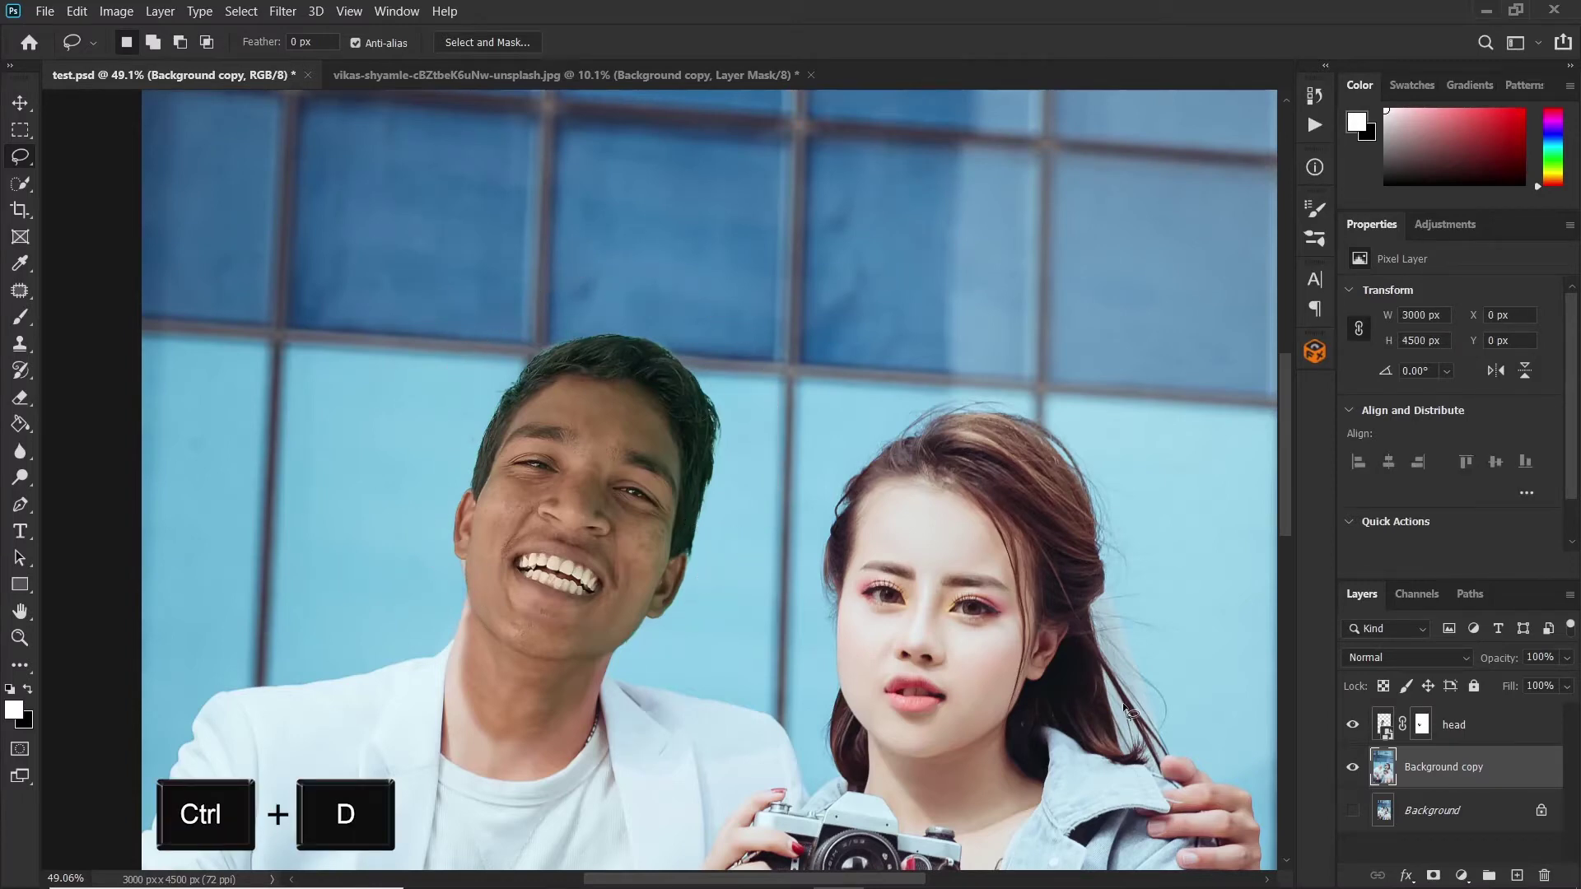
Step: With the head layer temporarily hidden, clone clean window background over the leftover patches around the neck on a new layer above Background copy
left_click(1353, 725)
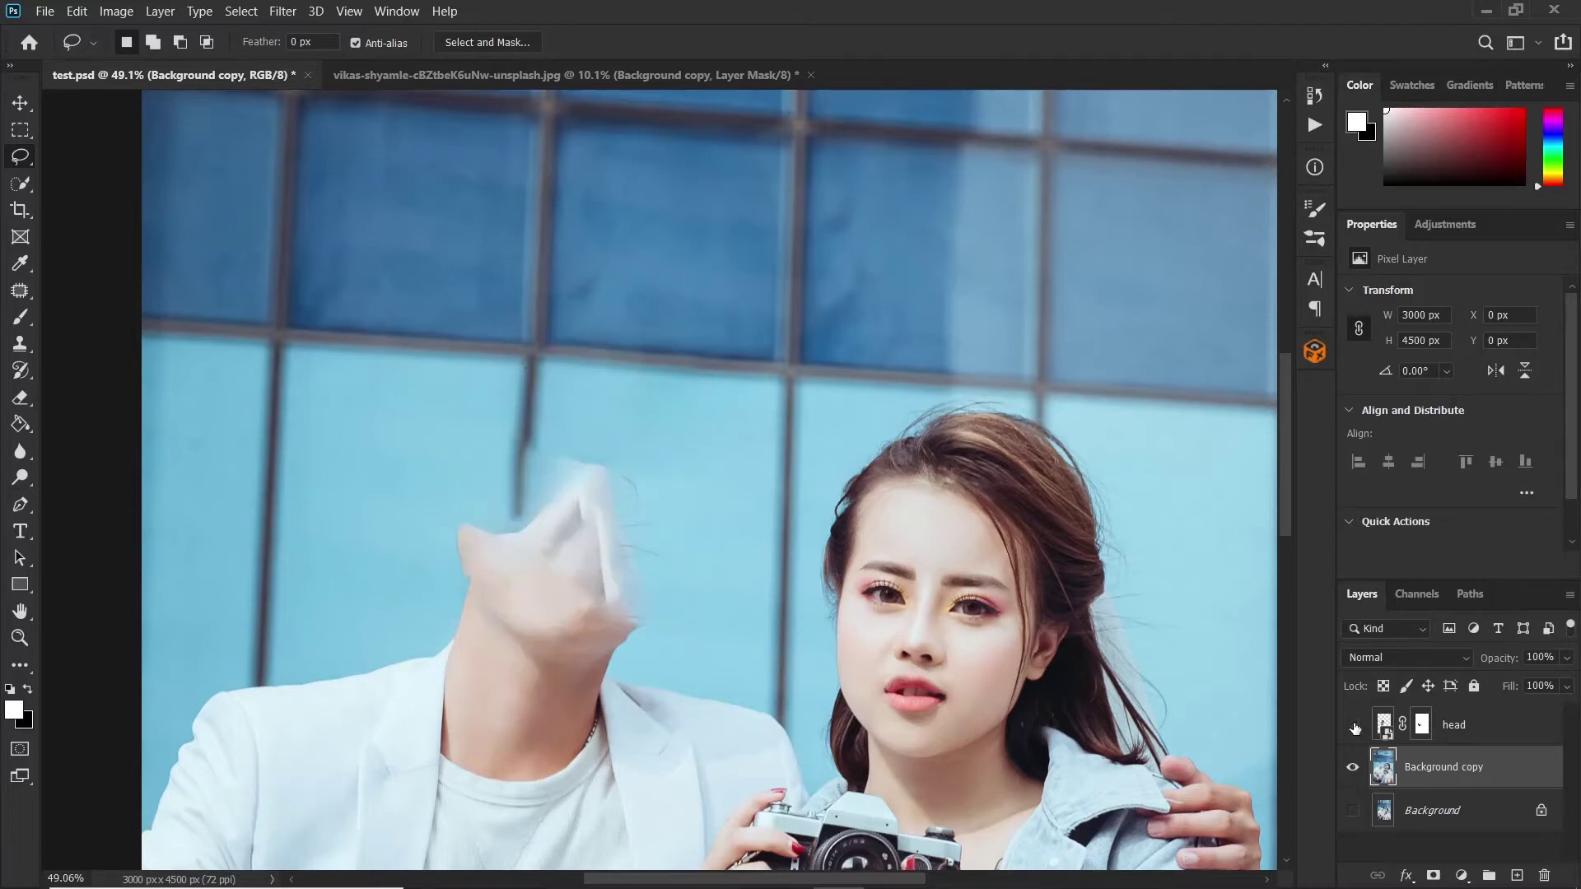
left_click(1519, 875)
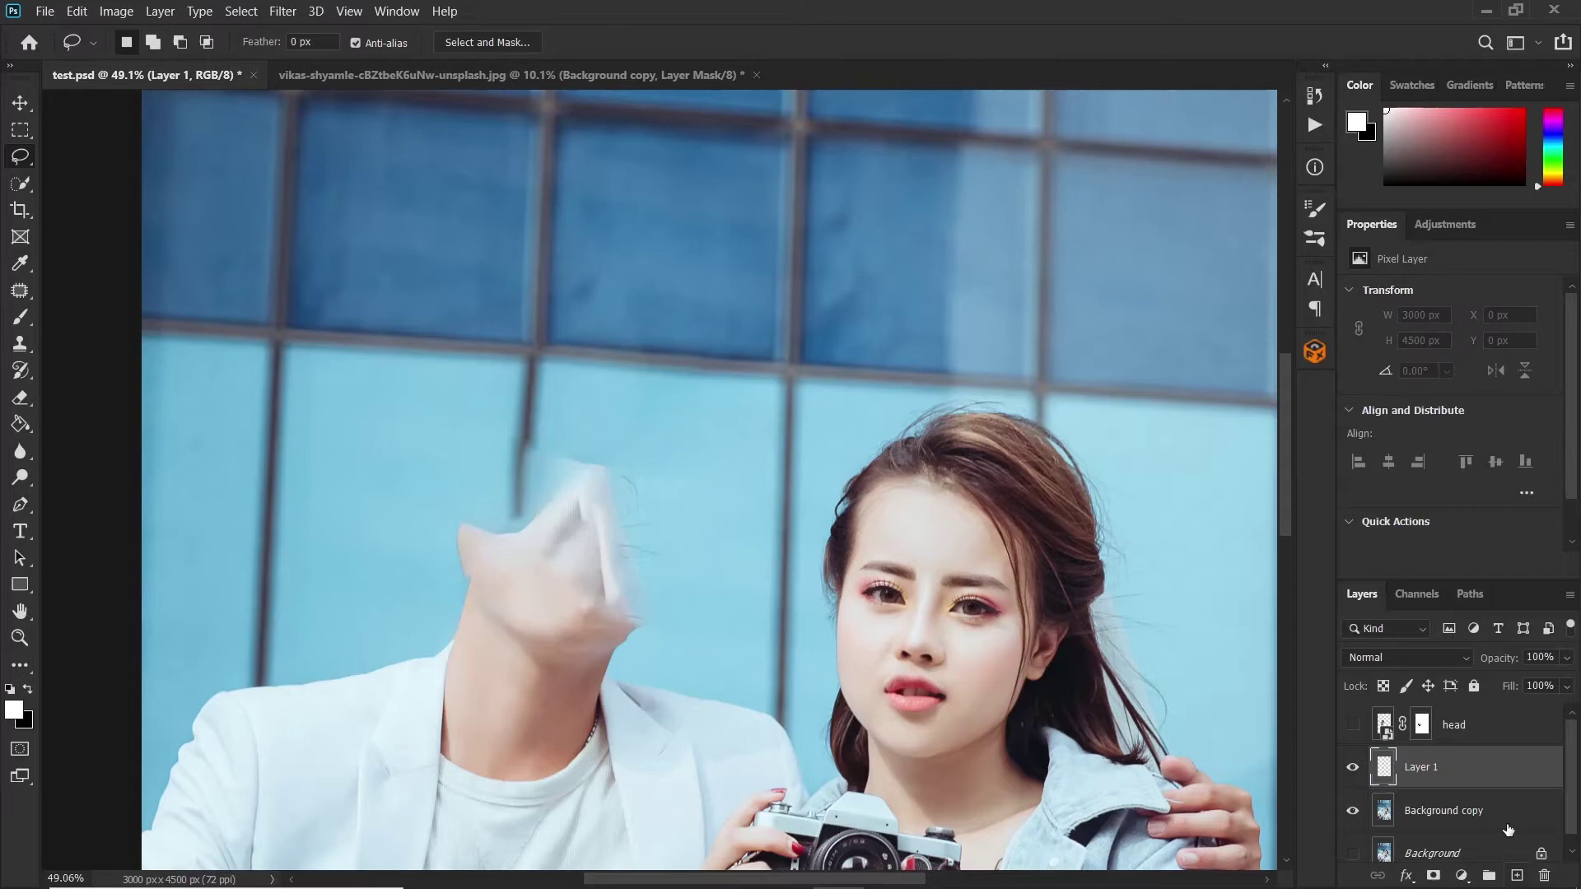
left_click(20, 344)
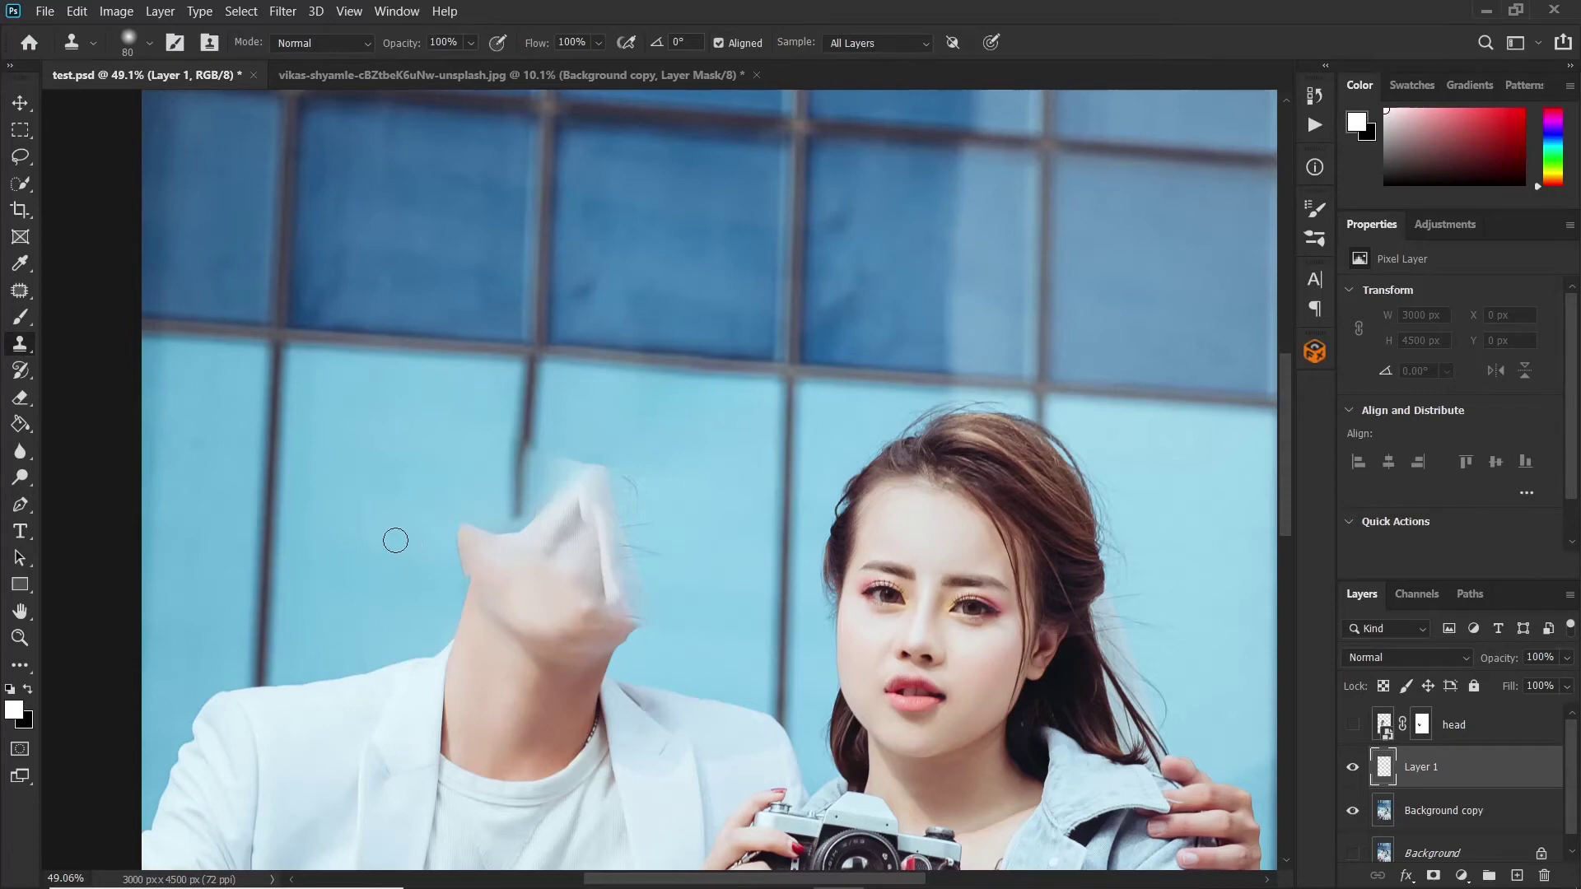
key("alt")
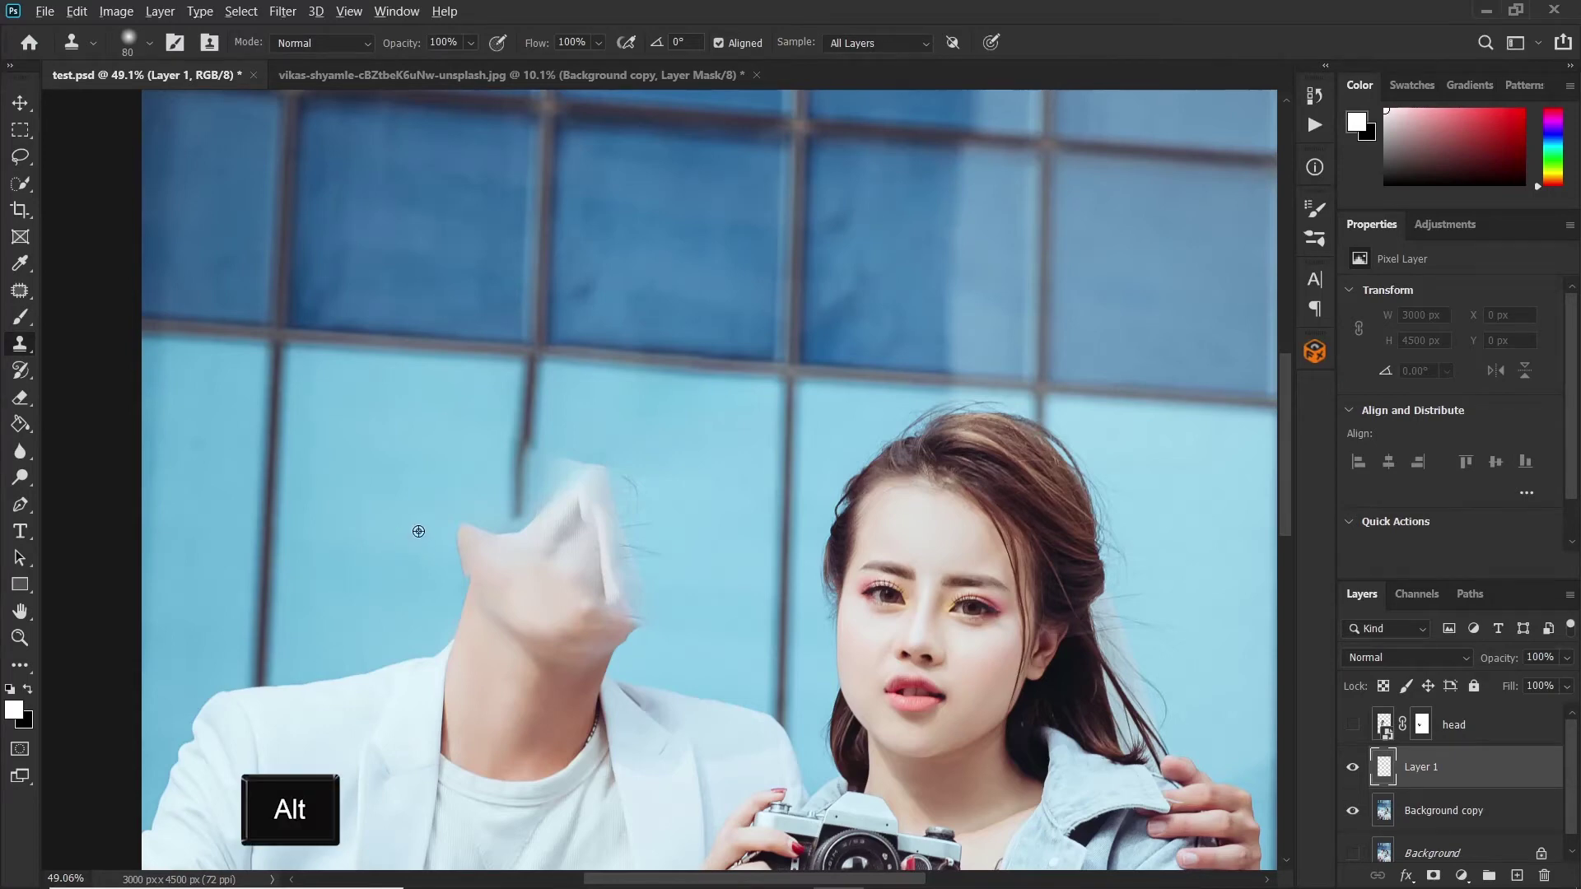
left_click(407, 528, "alt")
mouse_move(455, 525)
left_mouse_down()
mouse_move(493, 528)
mouse_move(455, 555)
mouse_move(461, 569)
mouse_move(503, 540)
mouse_move(457, 527)
left_mouse_up()
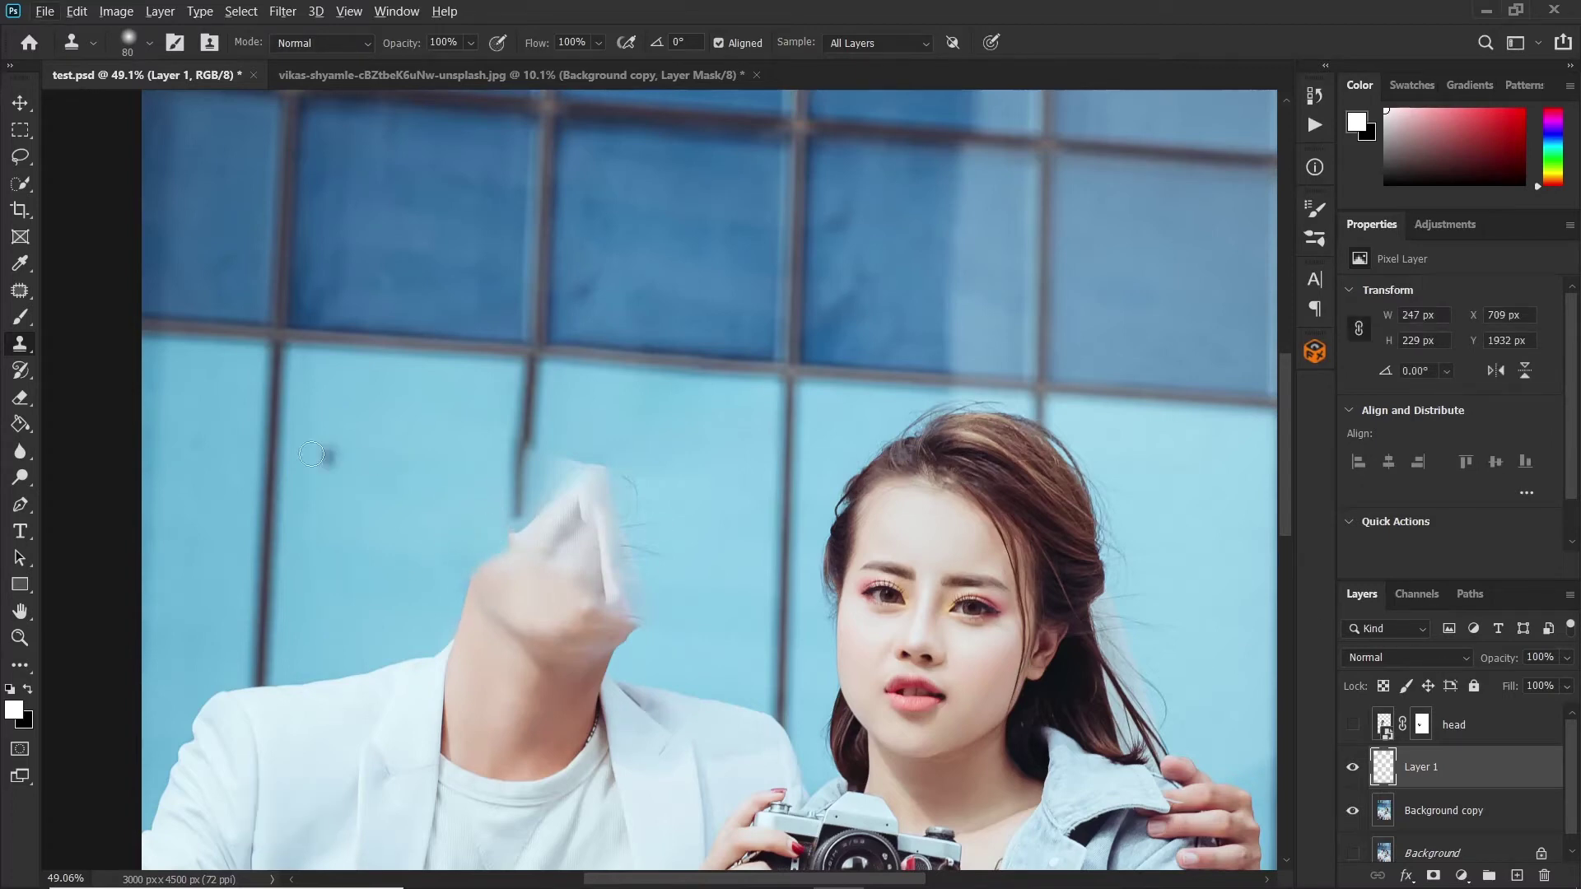
mouse_move(646, 504)
left_mouse_down()
mouse_move(646, 600)
mouse_move(682, 590)
mouse_move(634, 610)
mouse_move(636, 583)
mouse_move(692, 558)
left_mouse_up()
left_click(720, 598, "alt")
left_click(1352, 726)
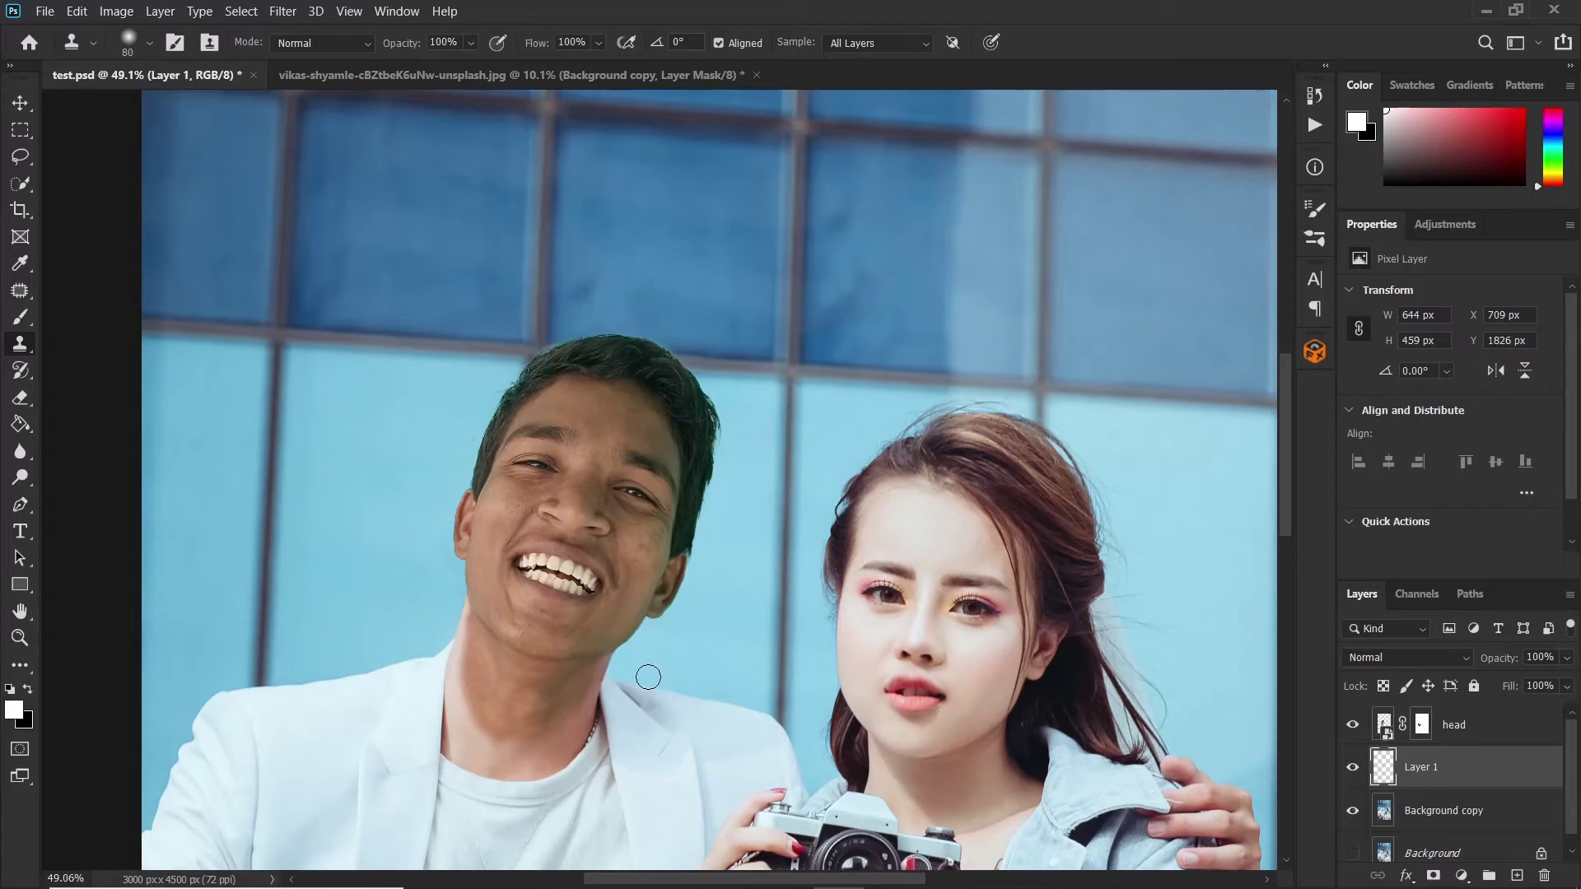
Step: Add a Hue/Saturation adjustment layer above the head layer and set its Saturation to -100
left_click(1478, 731)
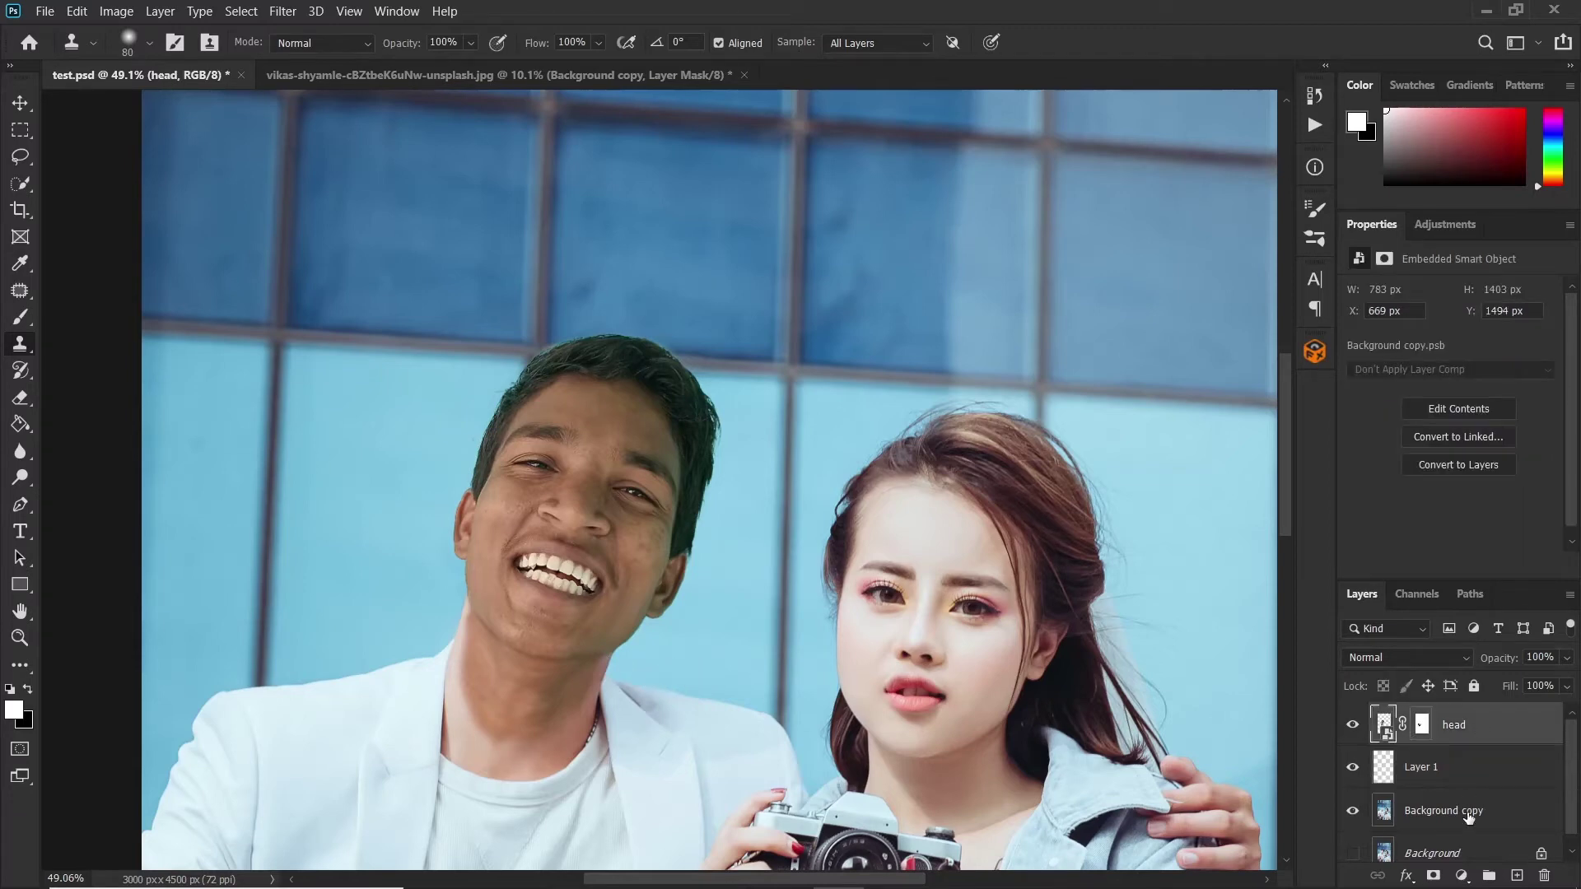
left_click(1462, 877)
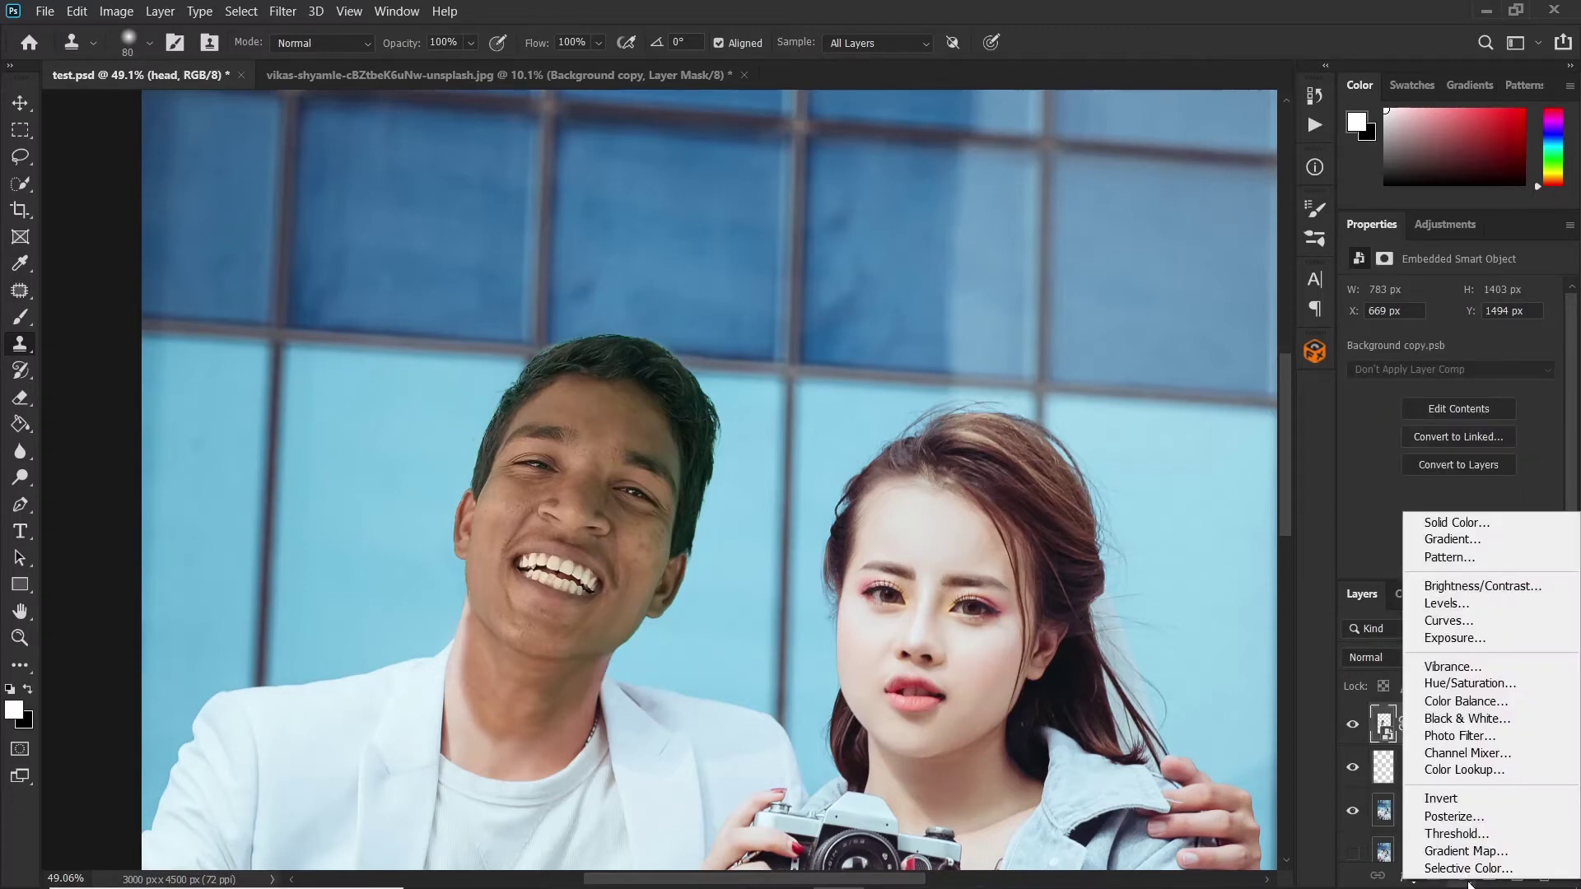
left_click(1455, 685)
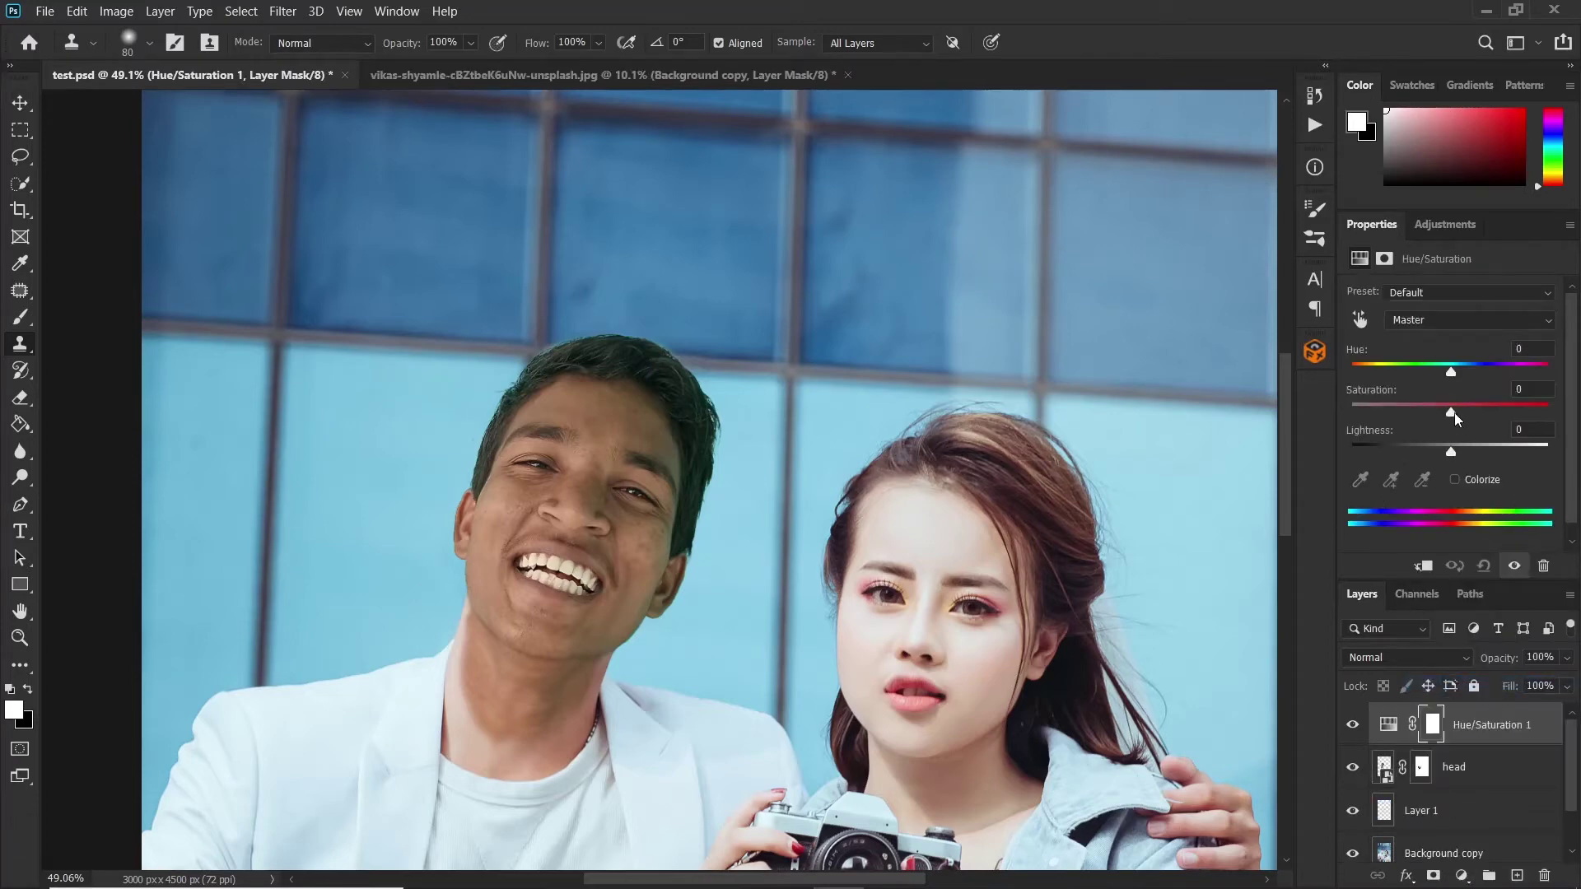
left_click_drag(1453, 413, 1274, 417)
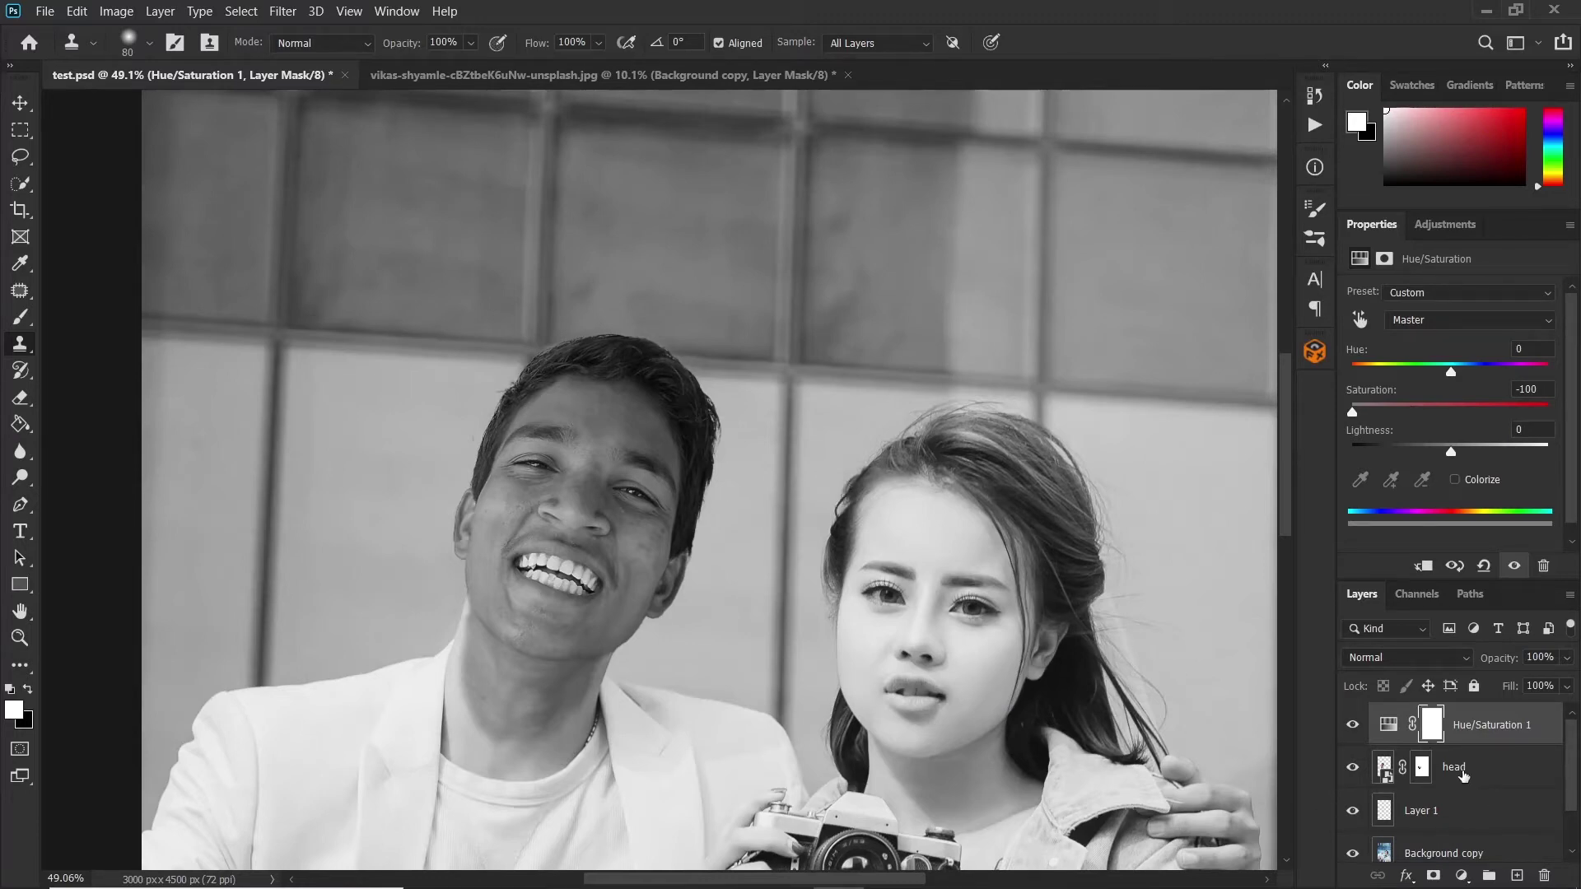
Step: Add a Curves adjustment clipped to the head layer and brighten the face by raising the curve from a tone sampled near the nose
left_click(1463, 775)
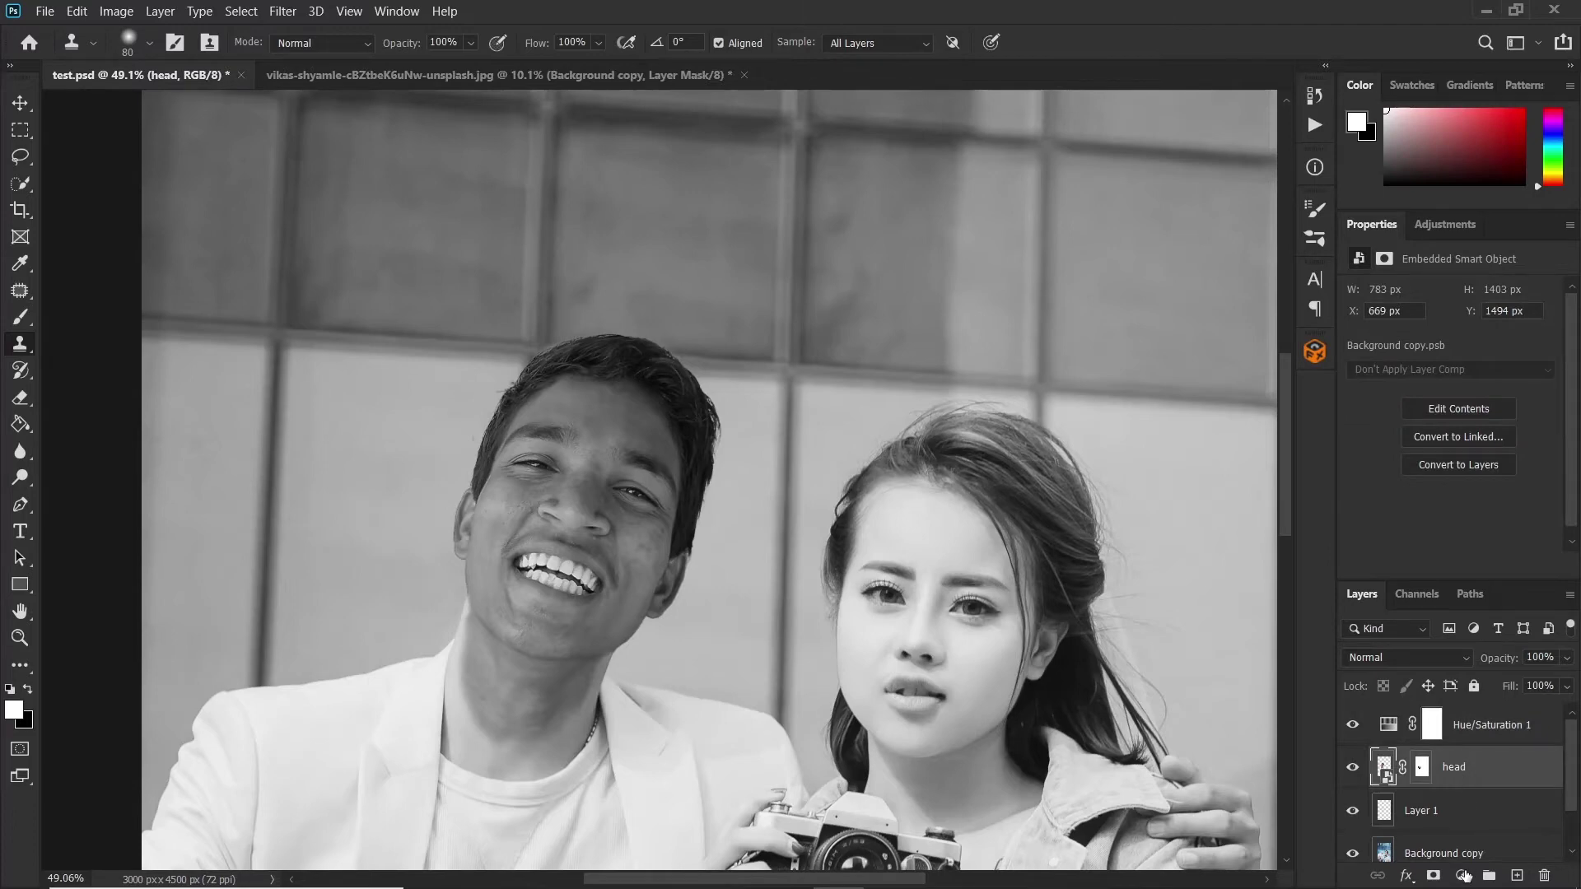
left_click(1463, 876)
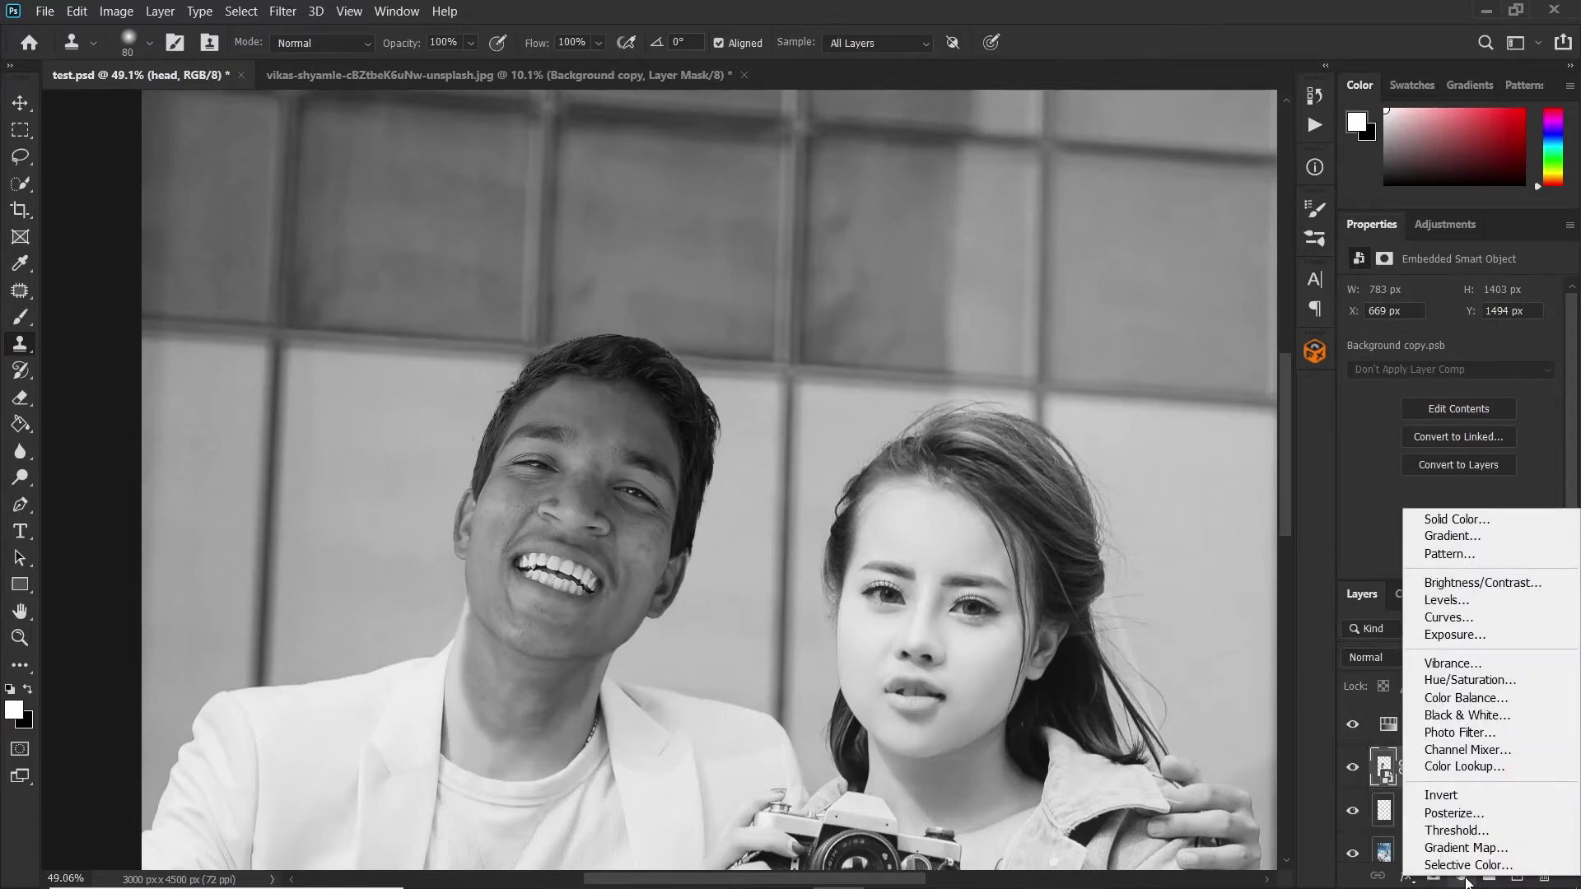
left_click(1464, 619)
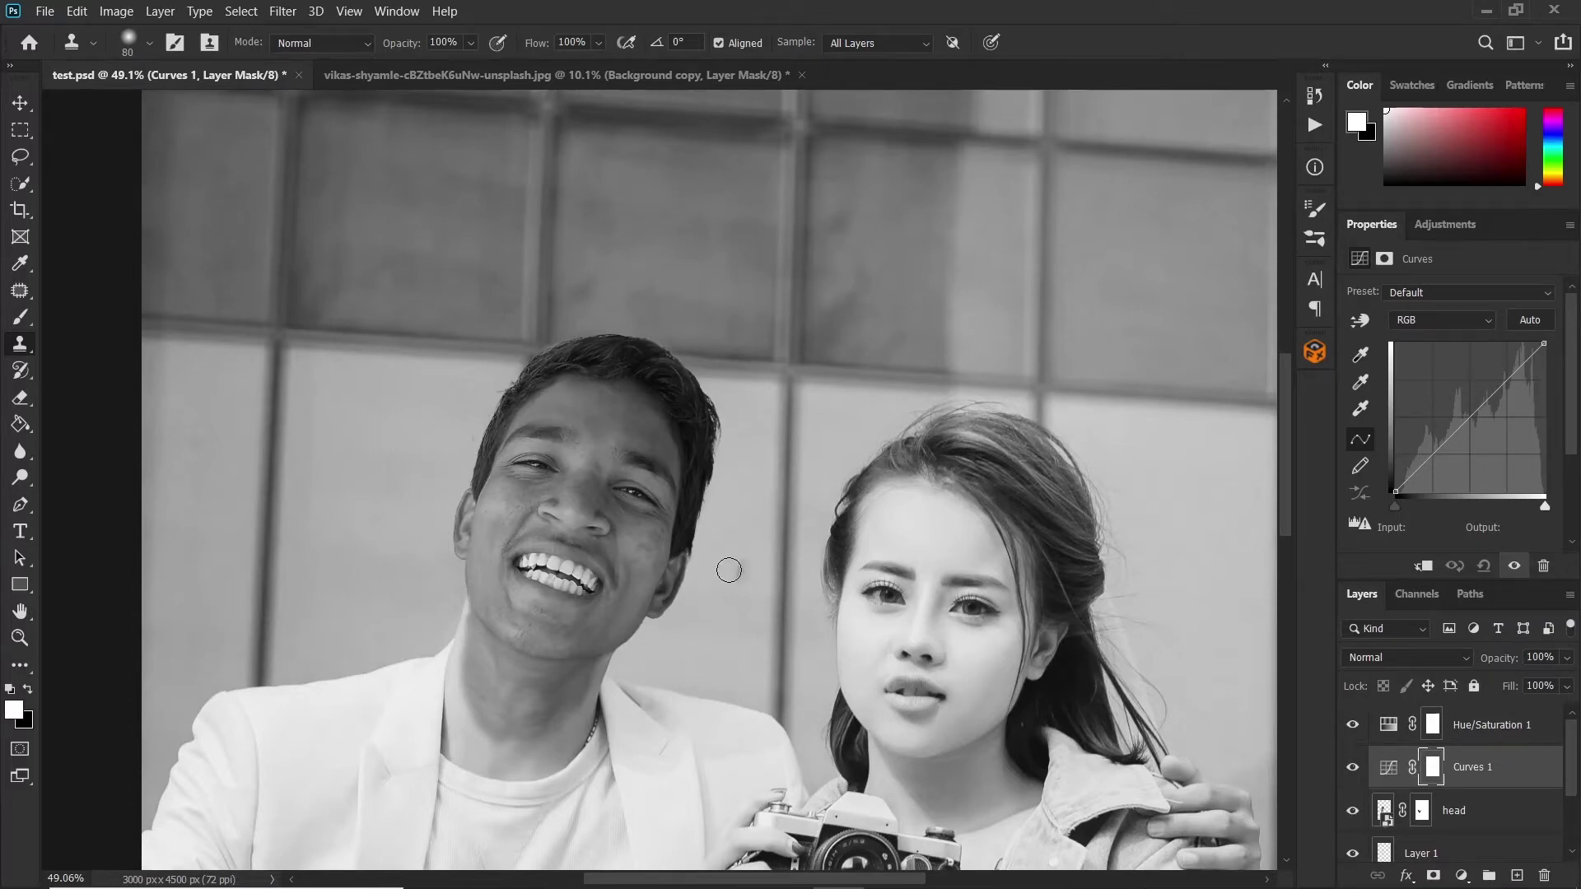
left_click(1422, 565)
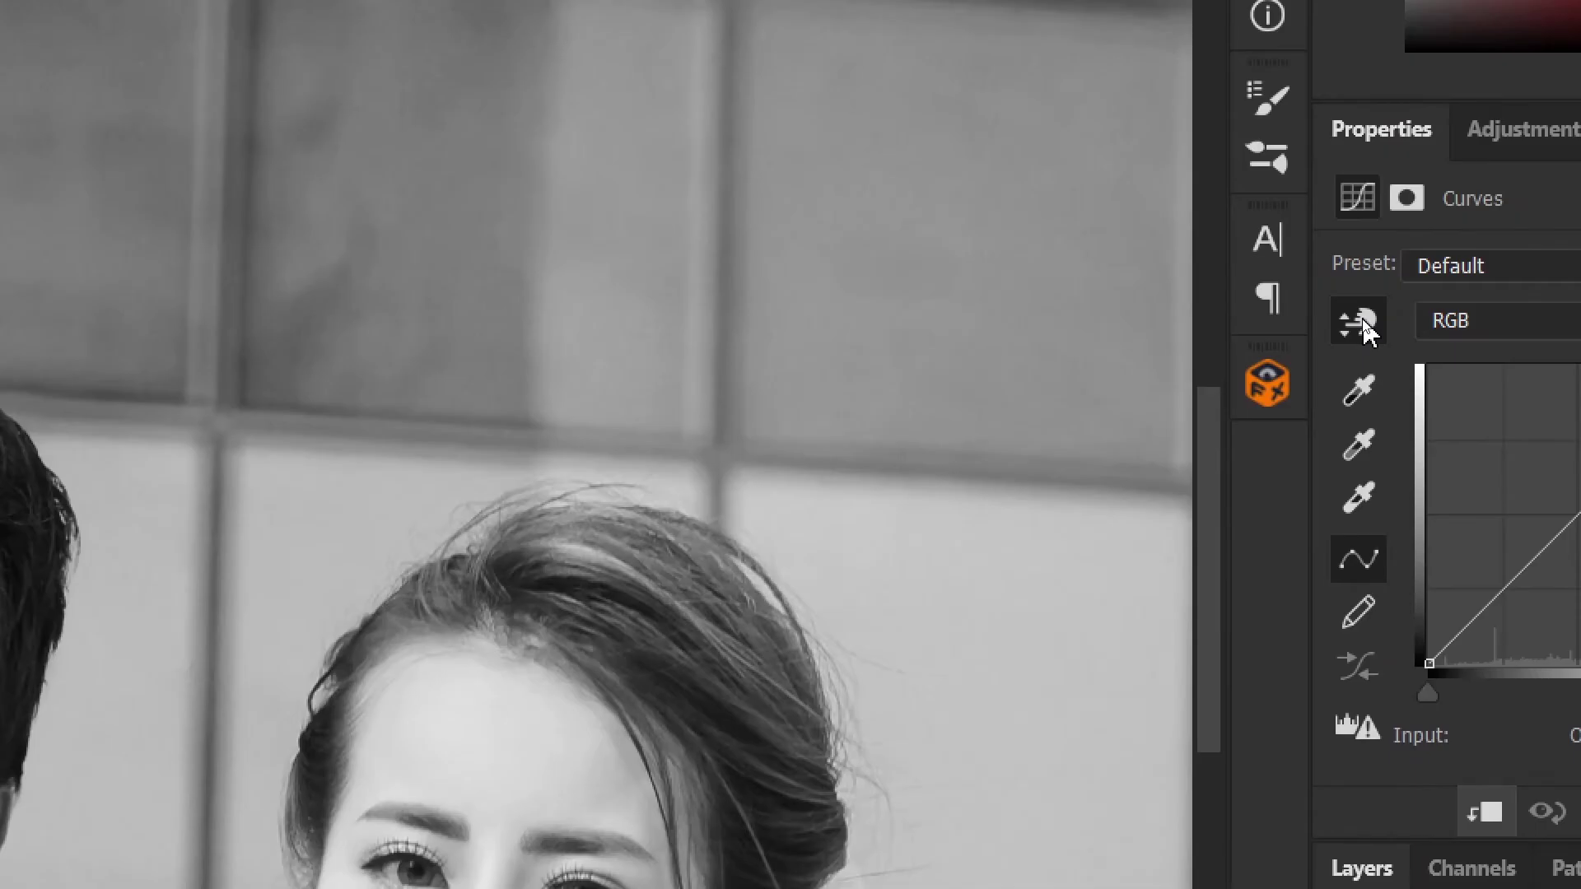
left_click(1362, 325)
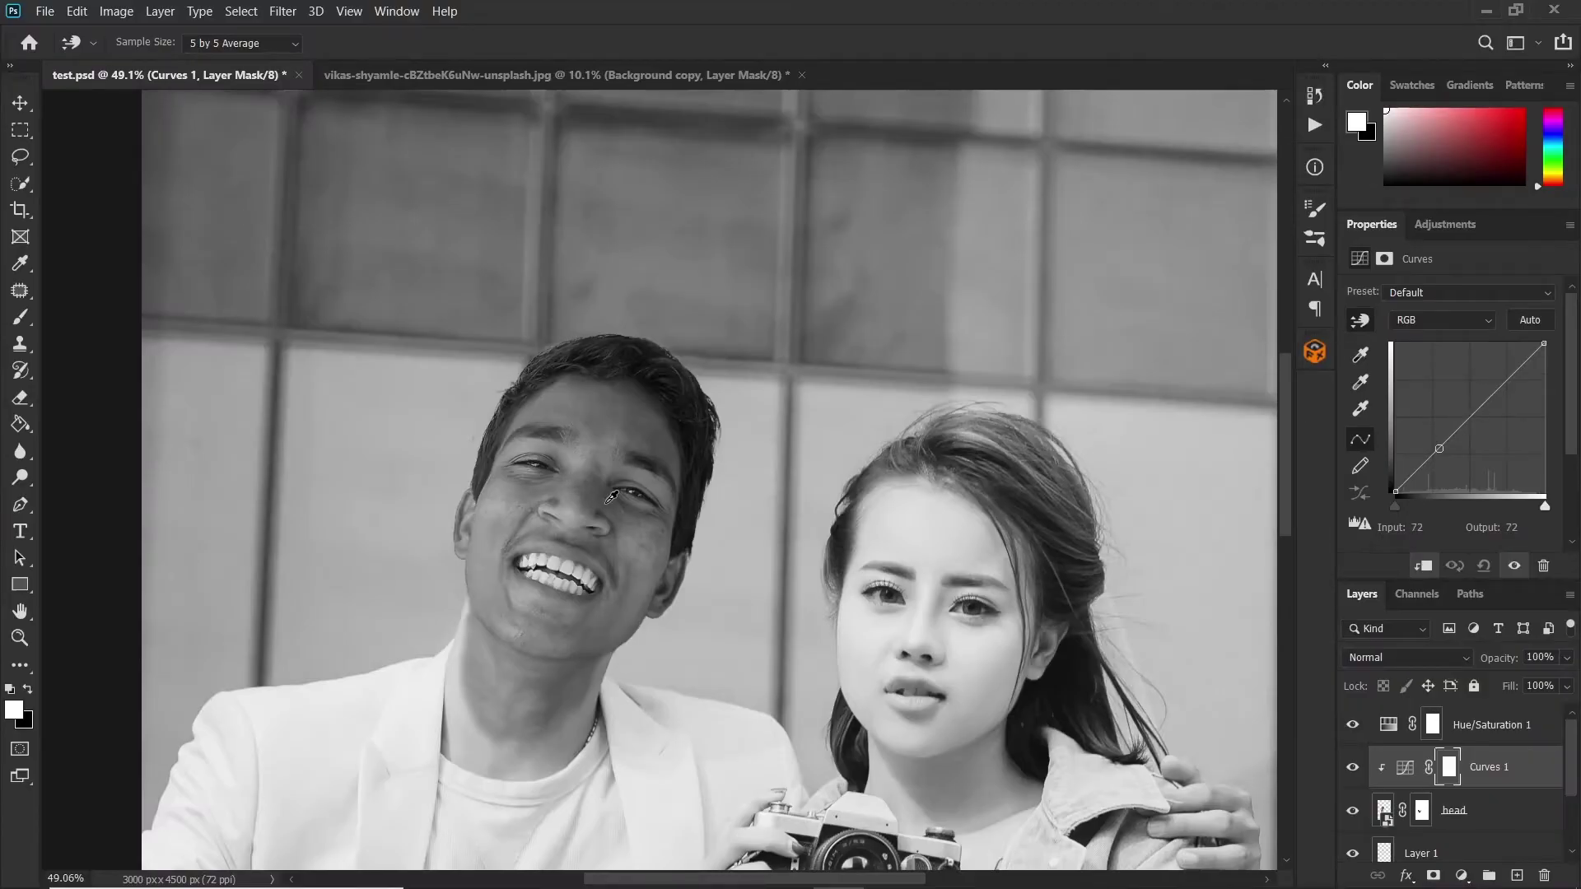
left_click(577, 506)
left_click_drag(577, 511, 582, 477)
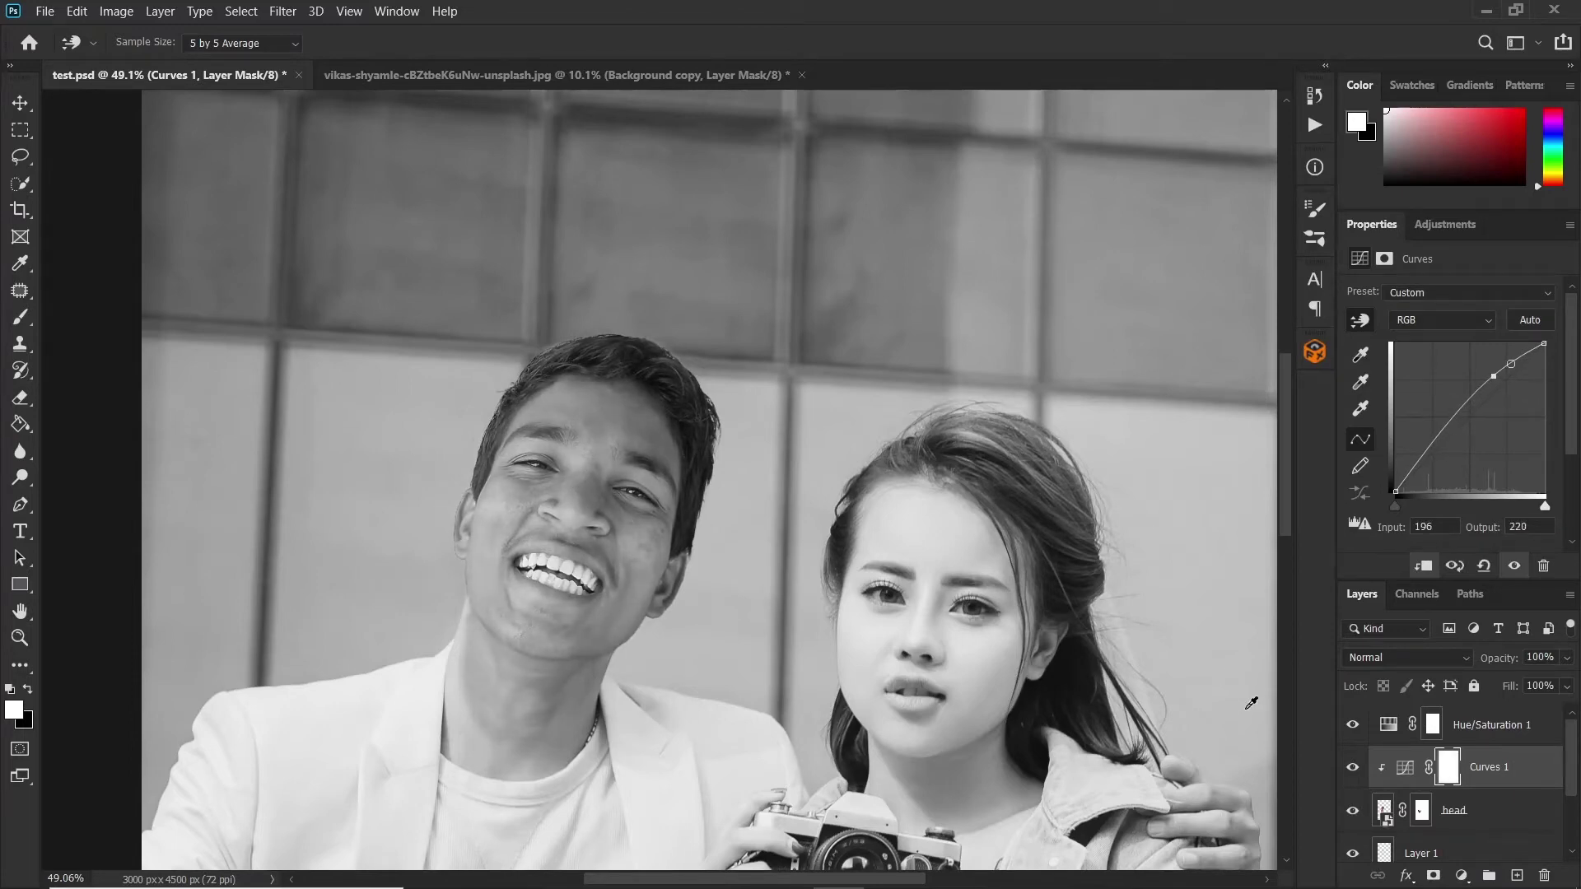
Step: Add a second clipped Curves adjustment above Curves 1 and raise the forehead tone from input 110 to output 121
left_click(1464, 876)
left_click(1456, 618)
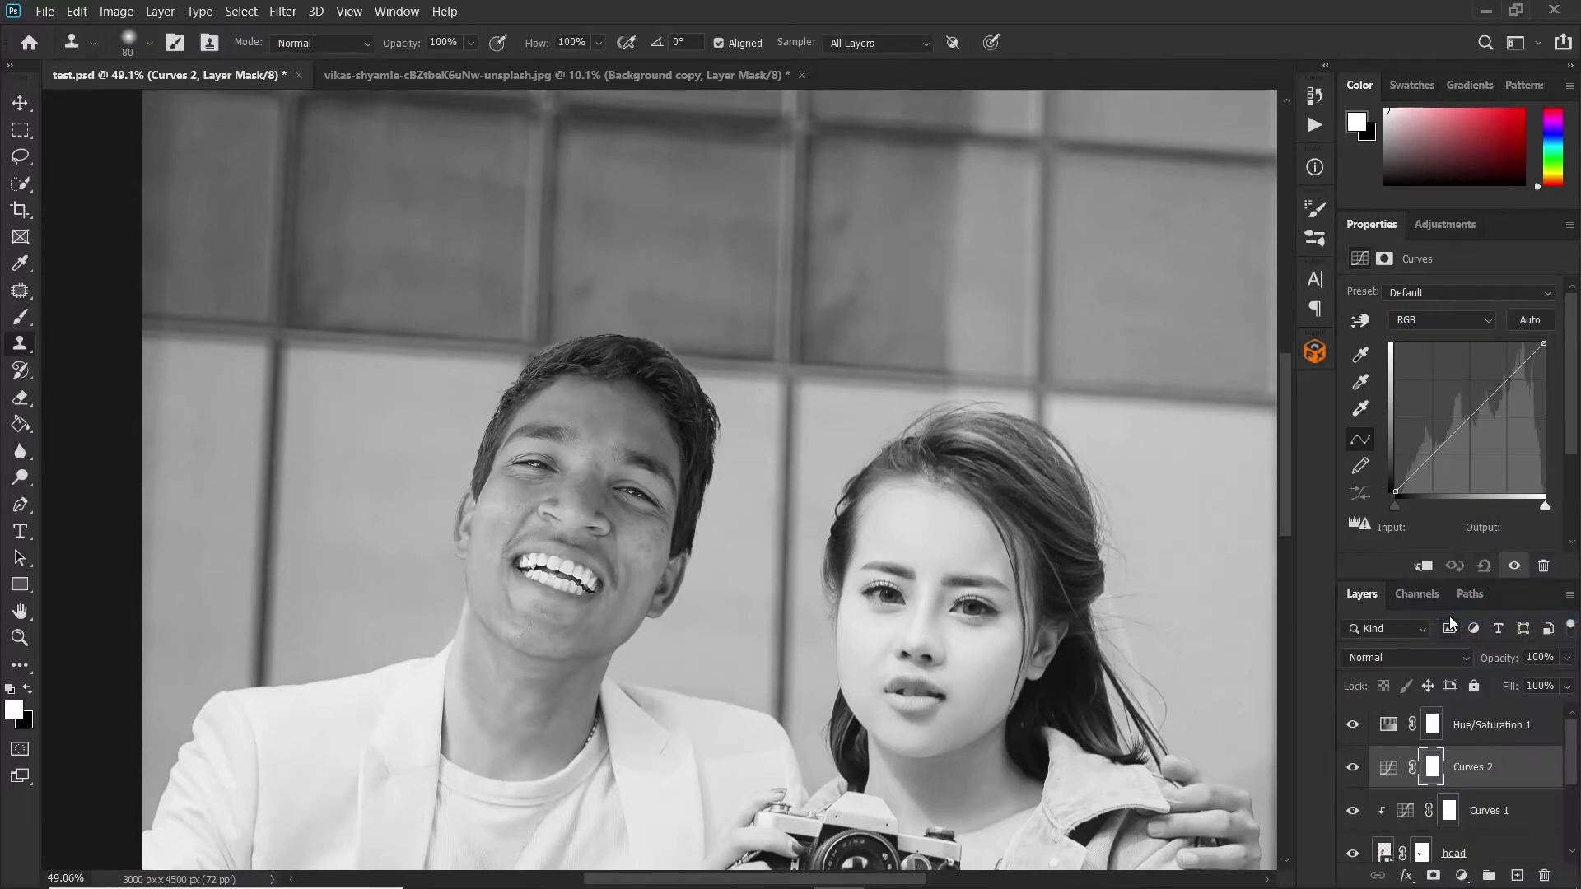
left_click(1359, 320)
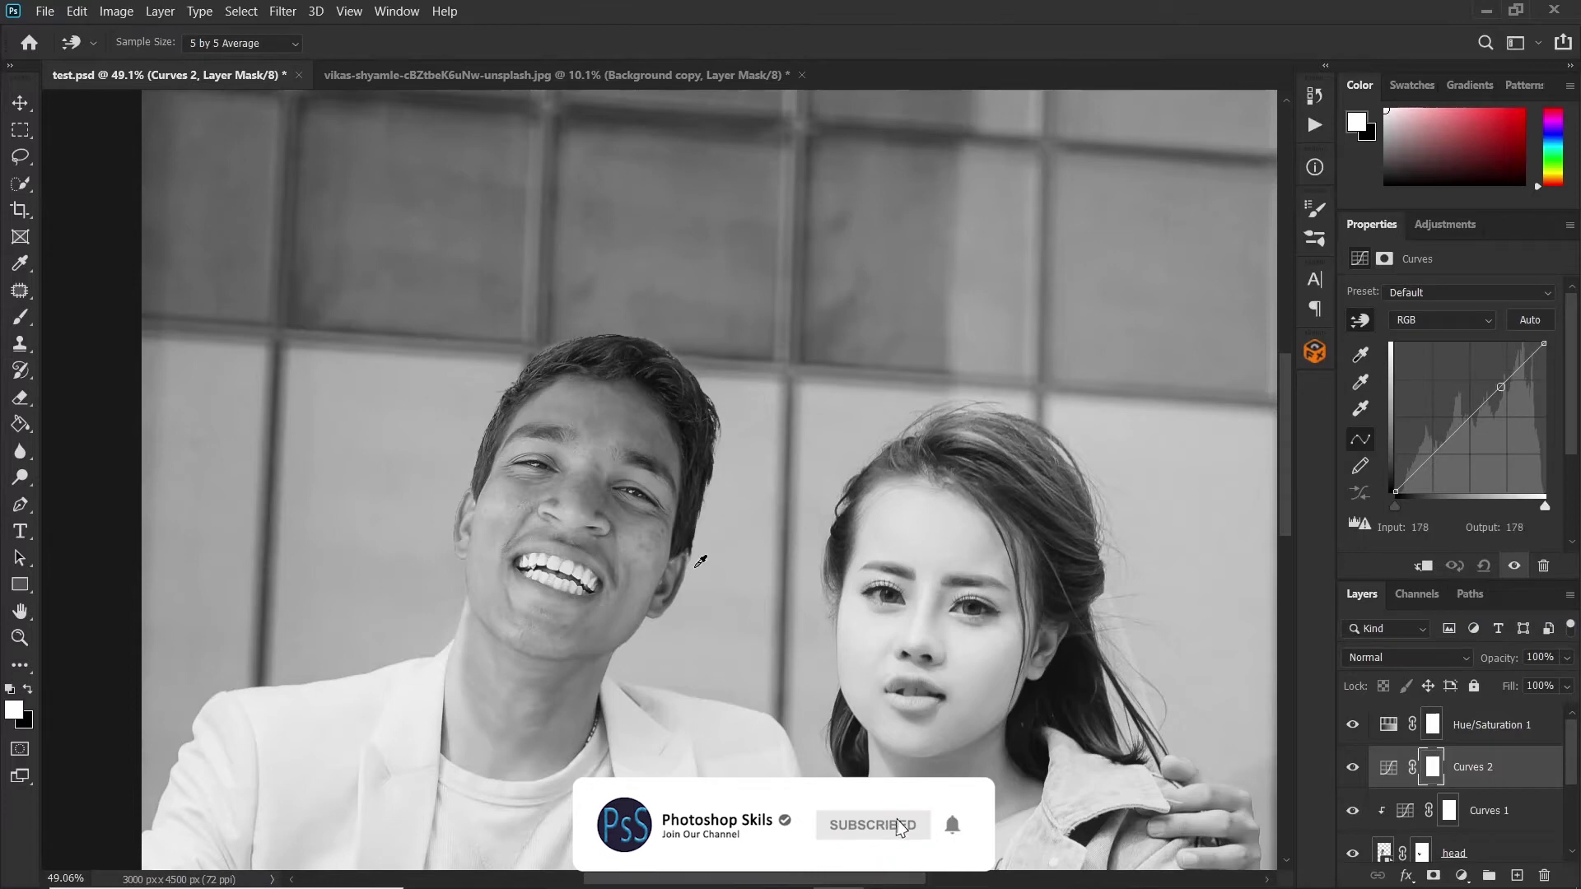
left_click(667, 450)
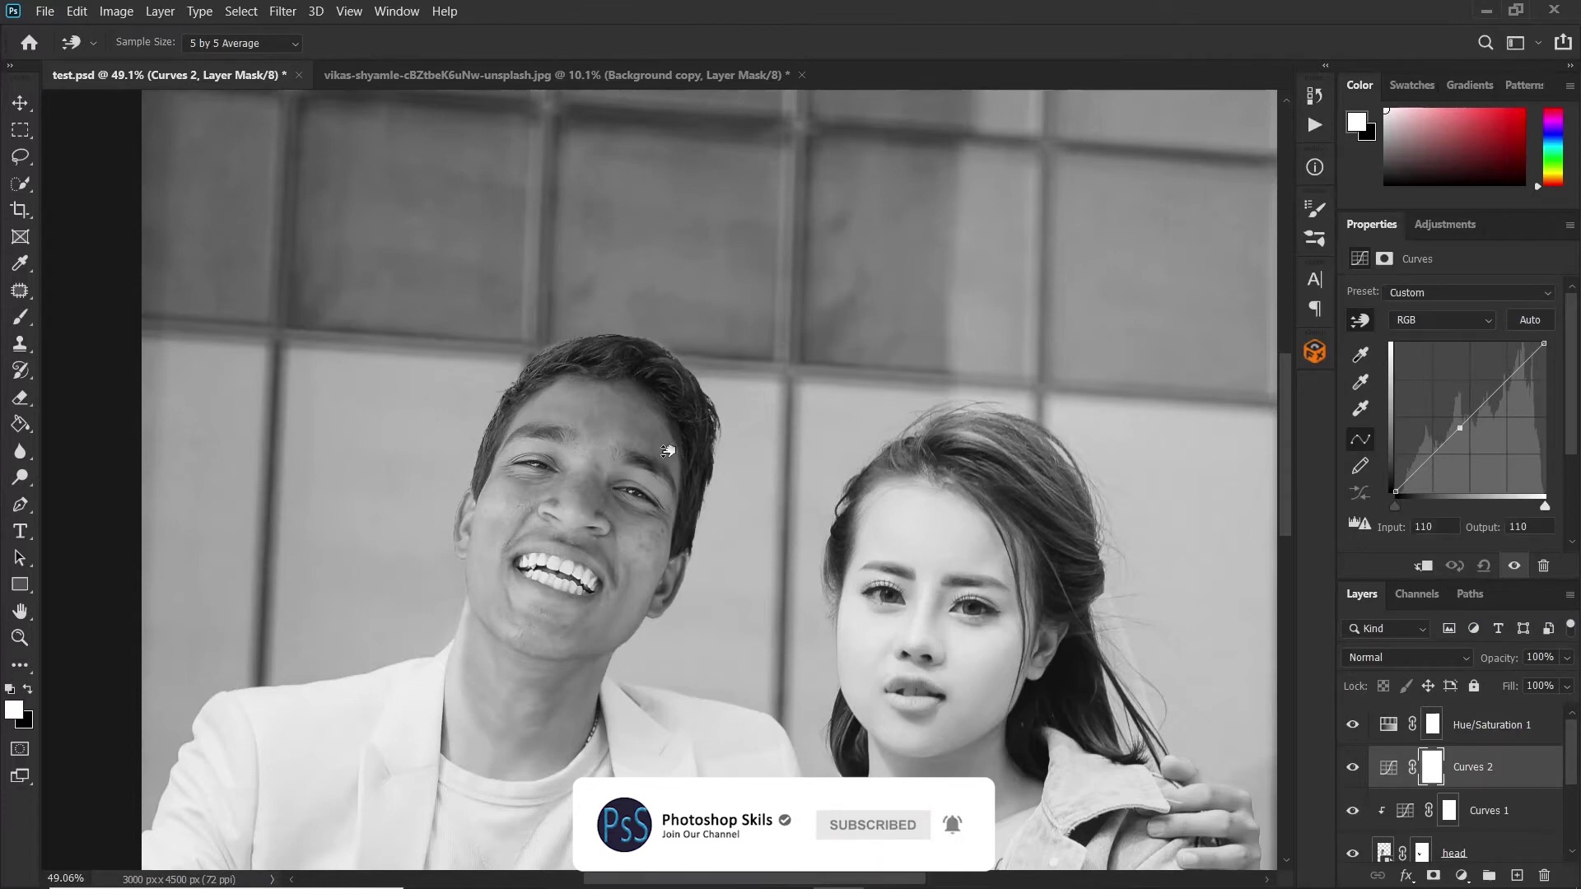
left_click_drag(667, 449, 666, 439)
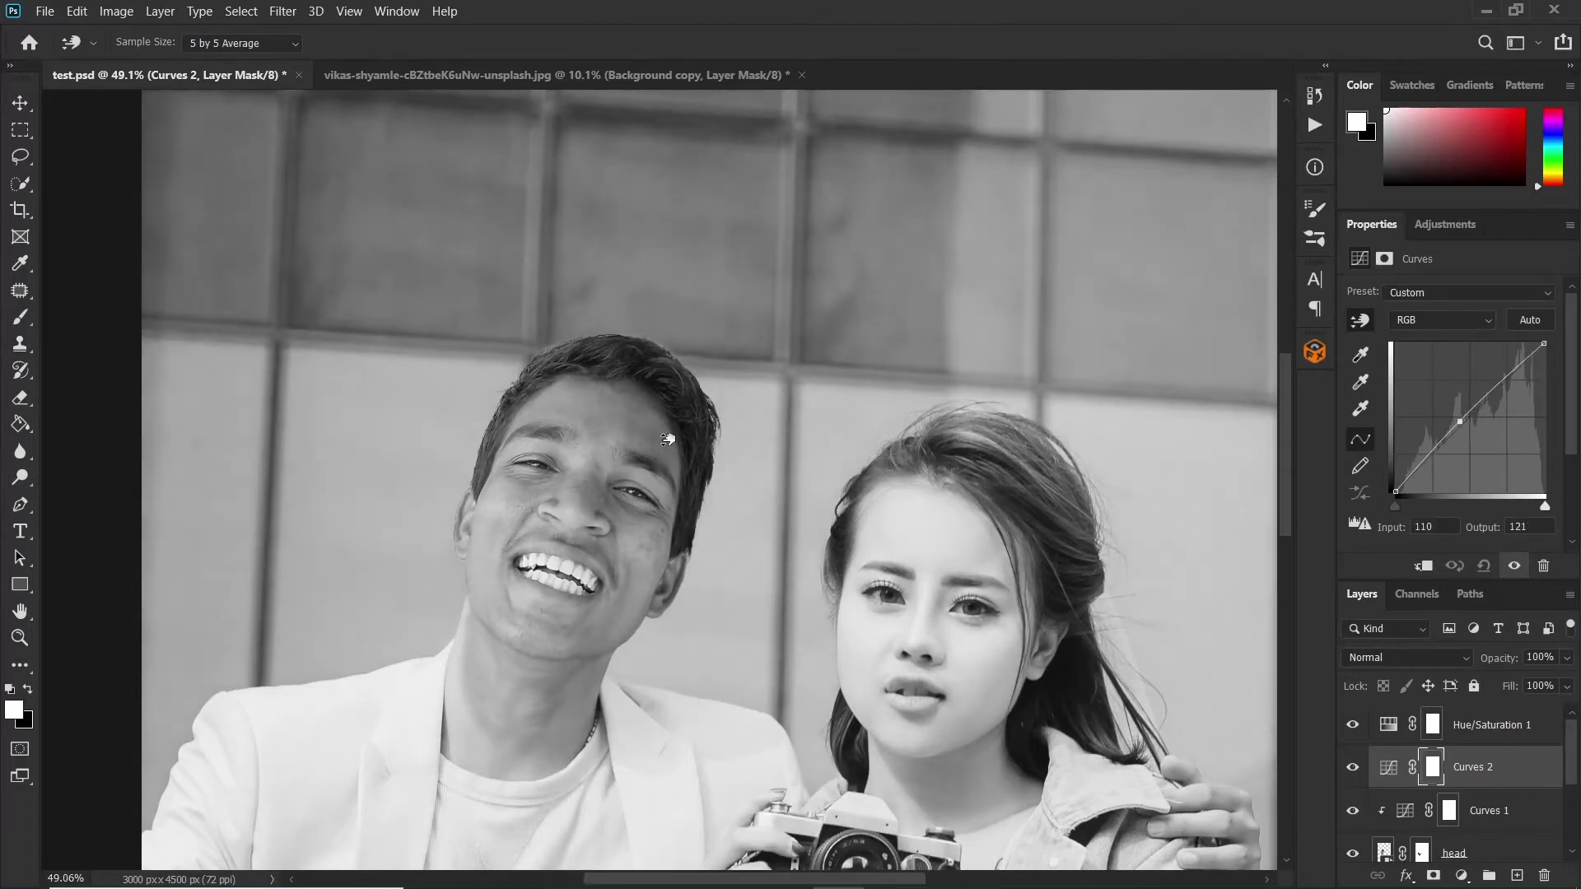
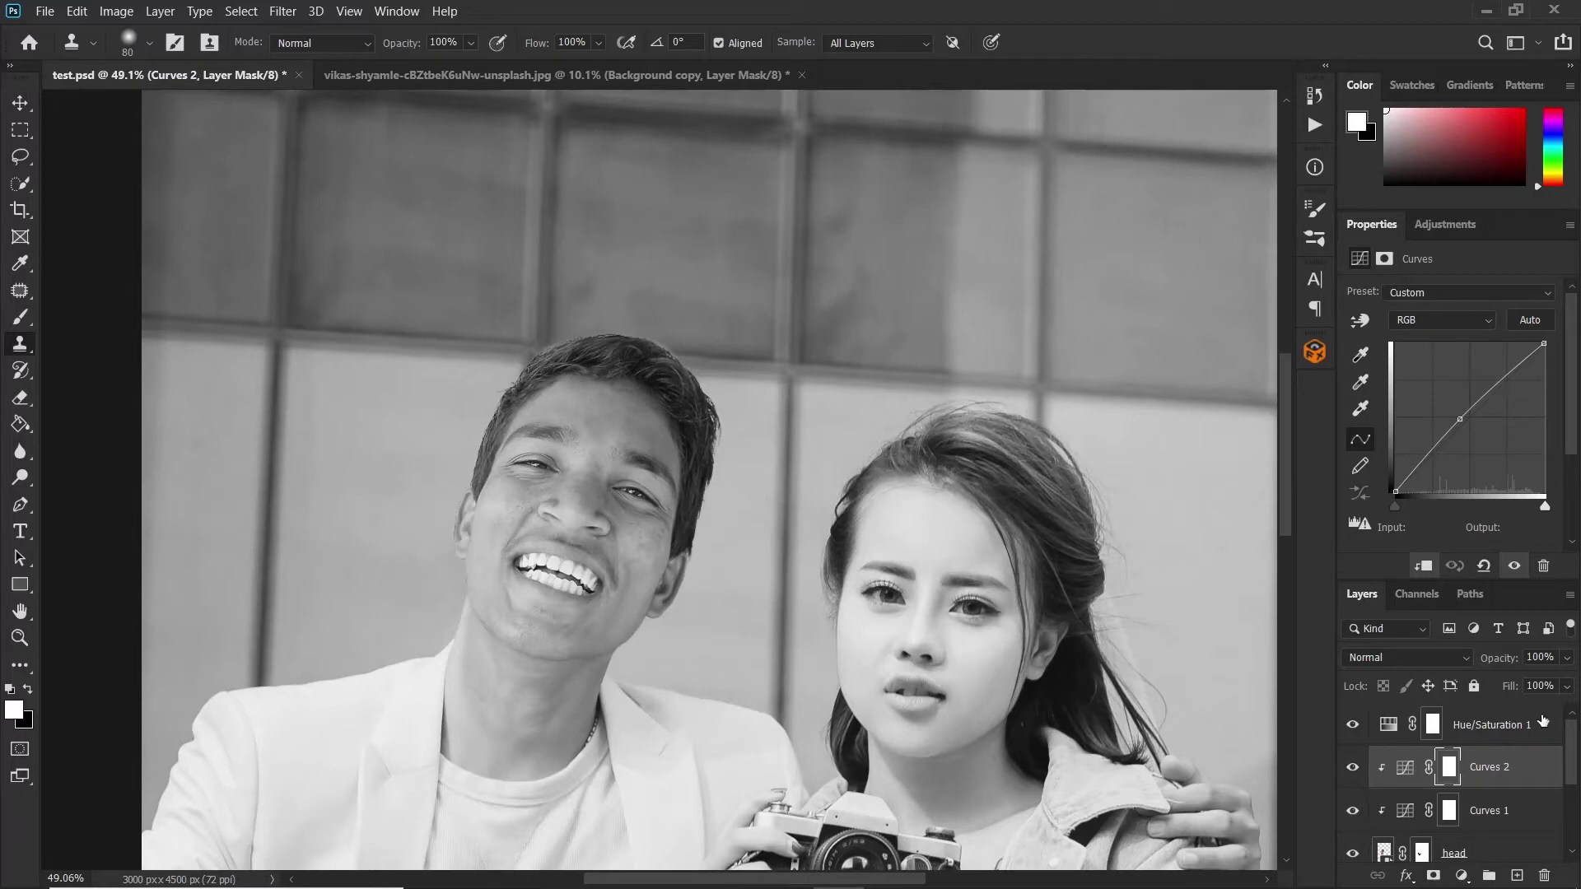
Step: Delete the Hue/Saturation 1 adjustment layer
left_click(1508, 725)
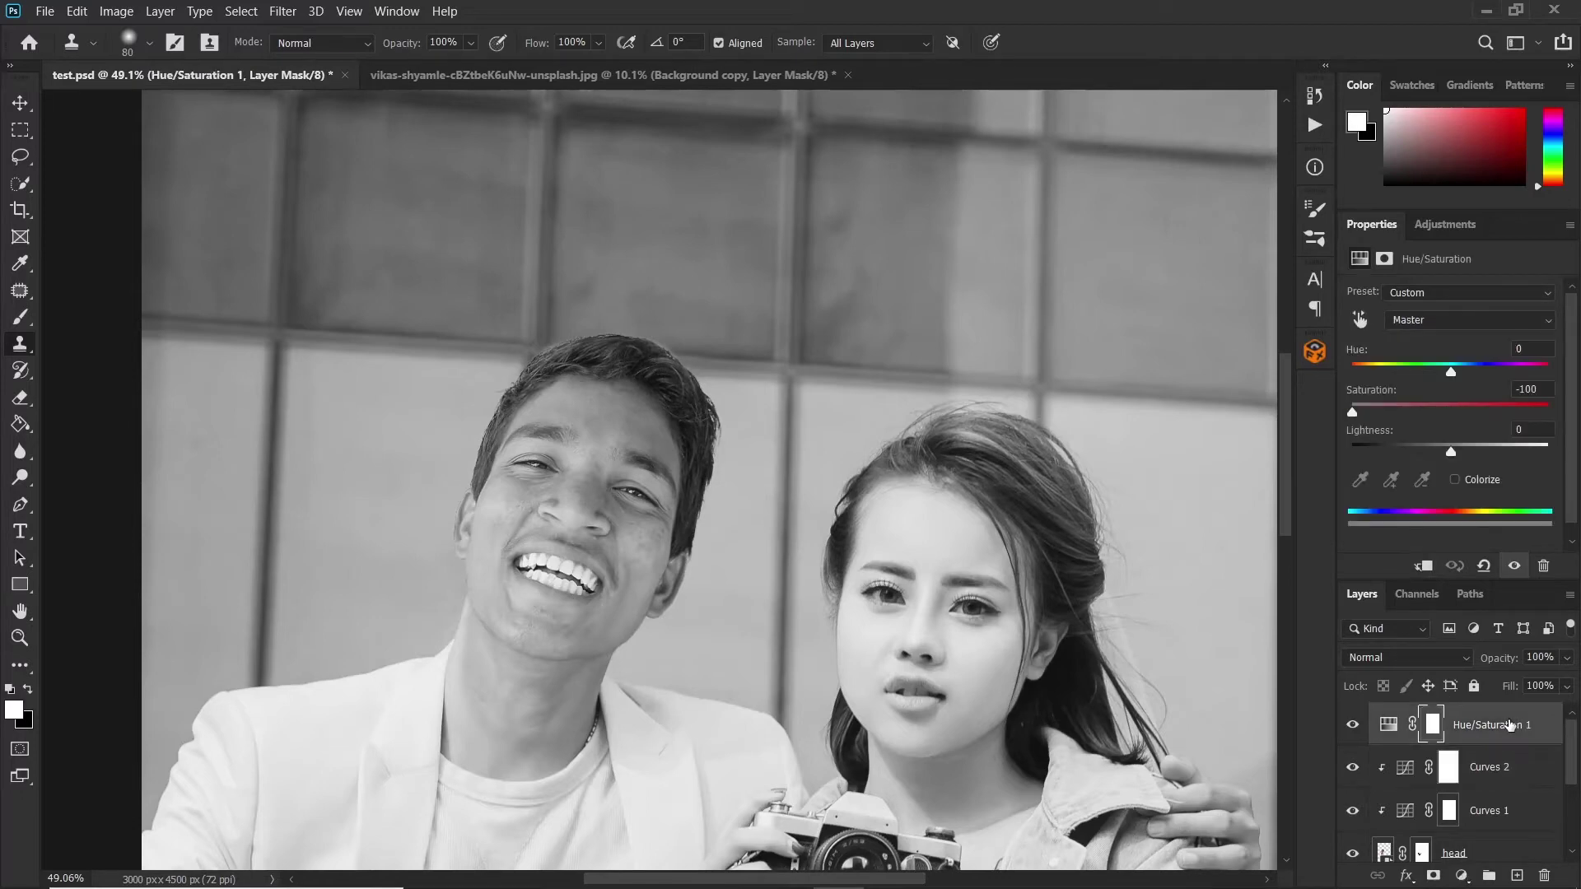
left_click_drag(1509, 724, 1545, 875)
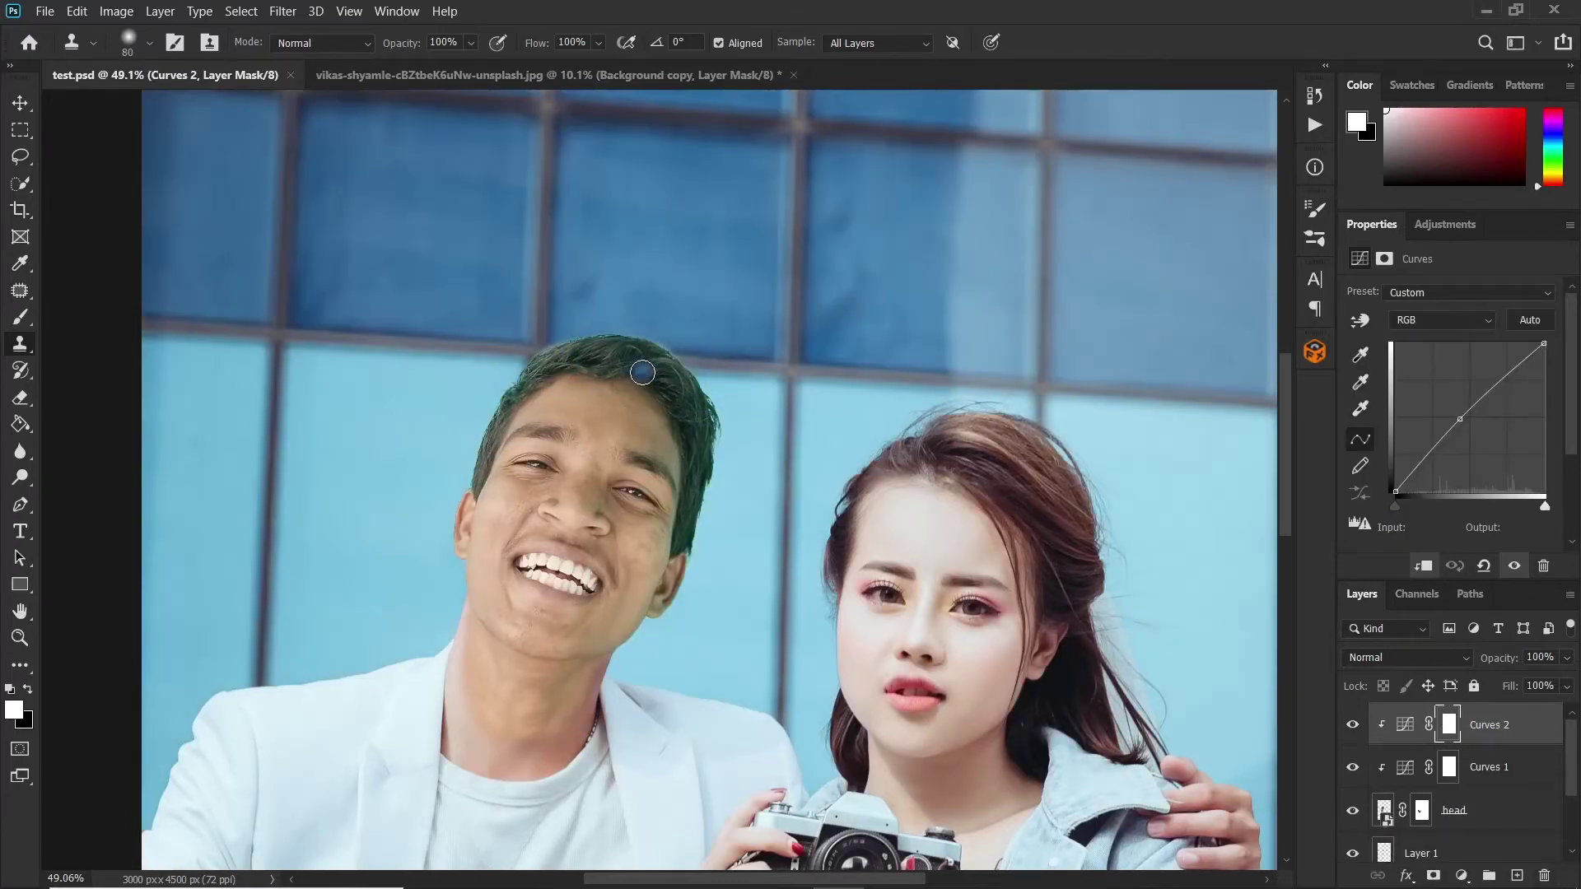
Step: Paint black with a soft brush over the man's hair on the Curves 2 and Curves 1 layer masks
left_click(1449, 726)
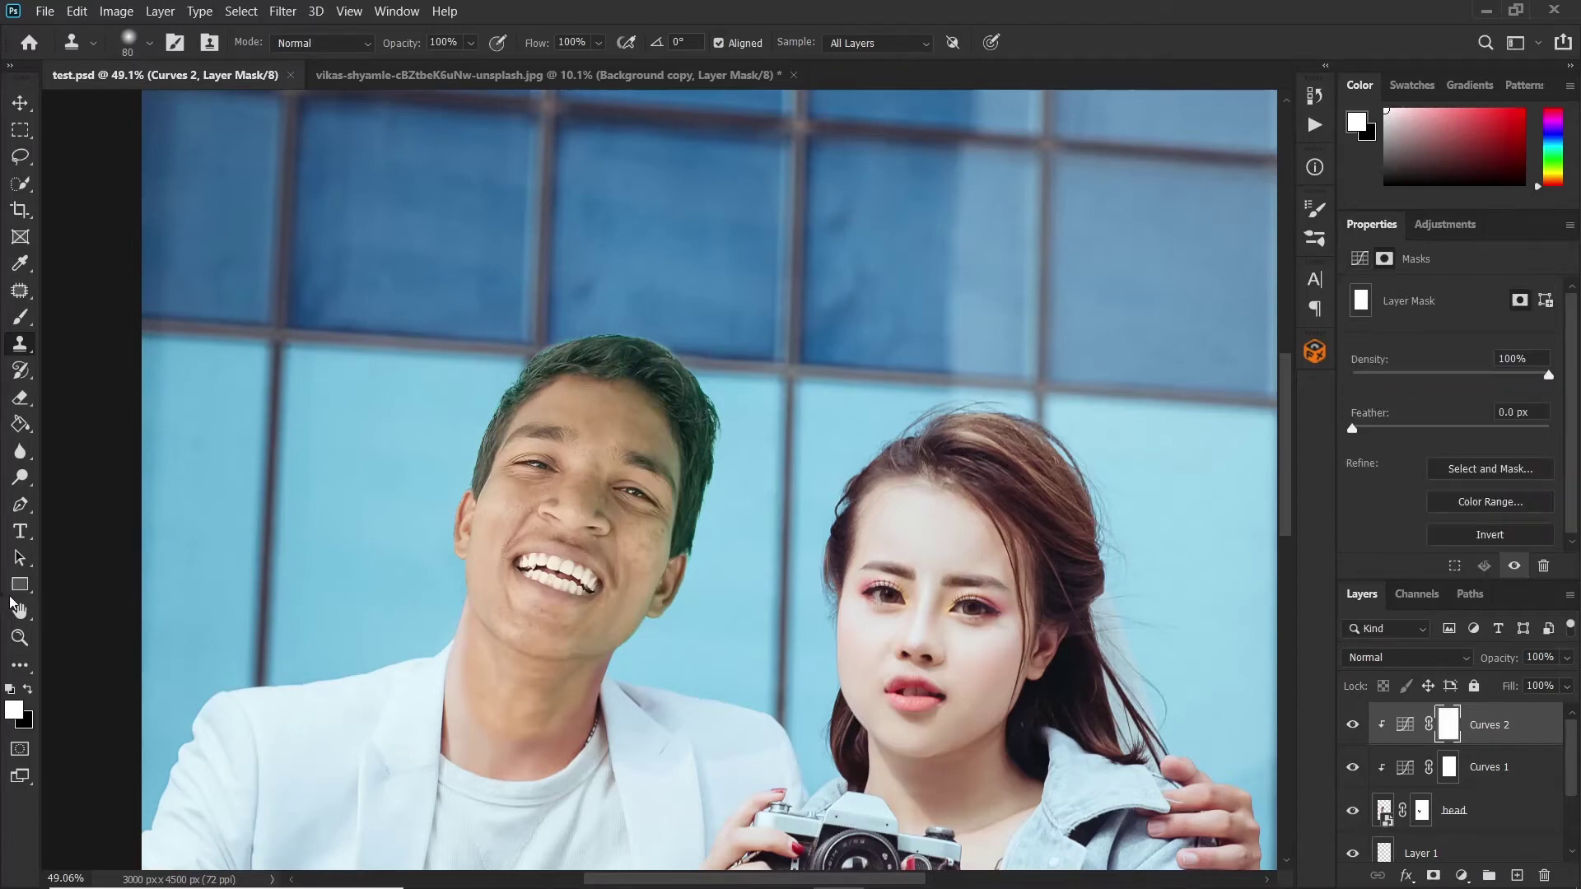
key("x")
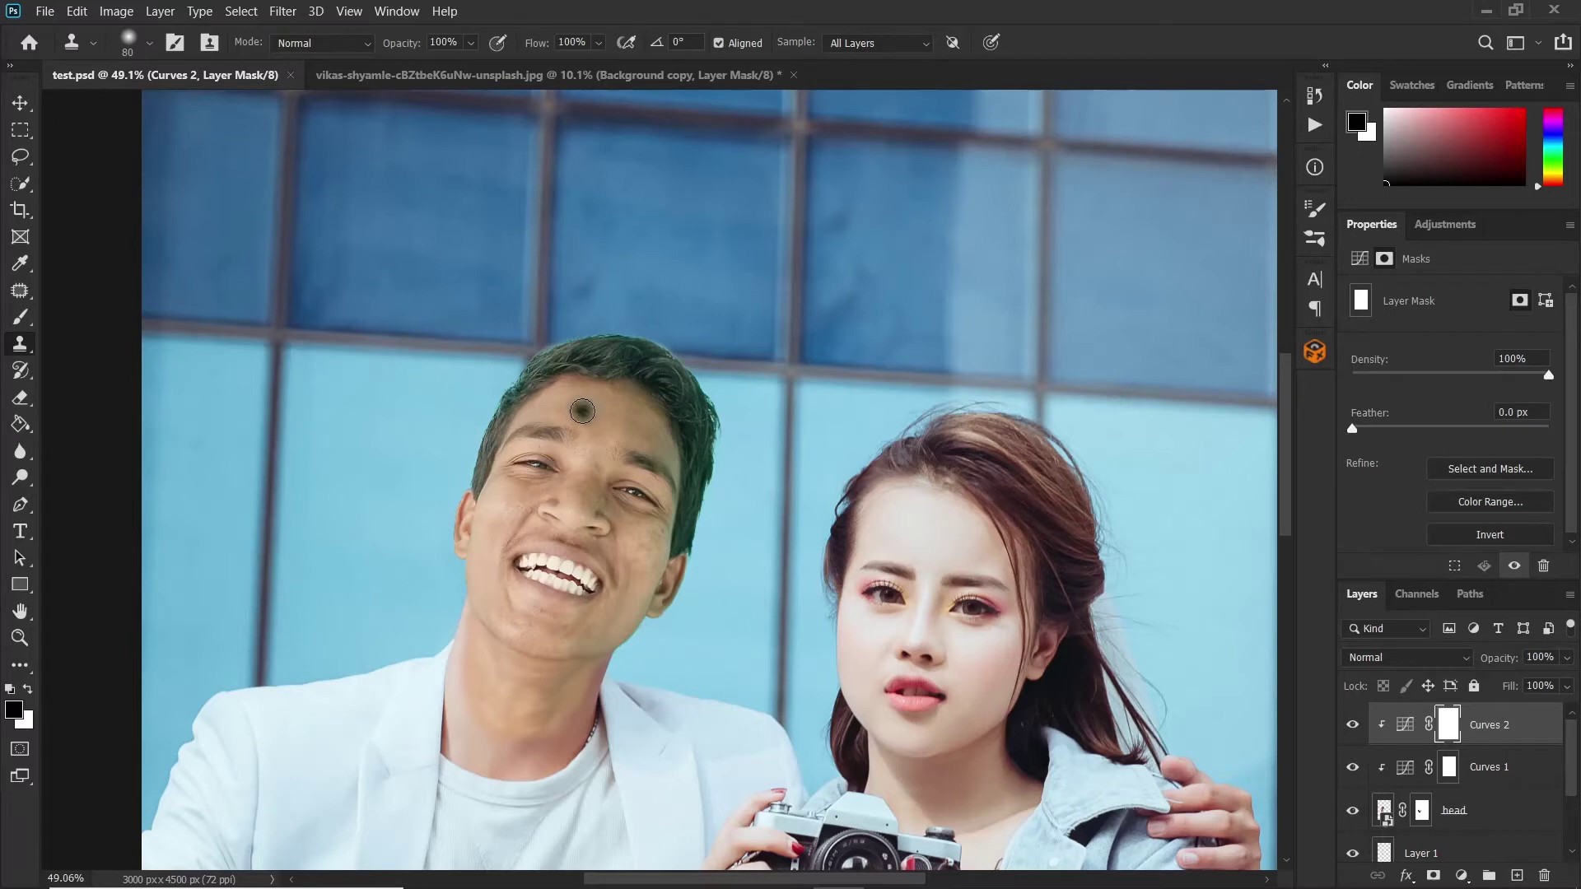
left_click(21, 318)
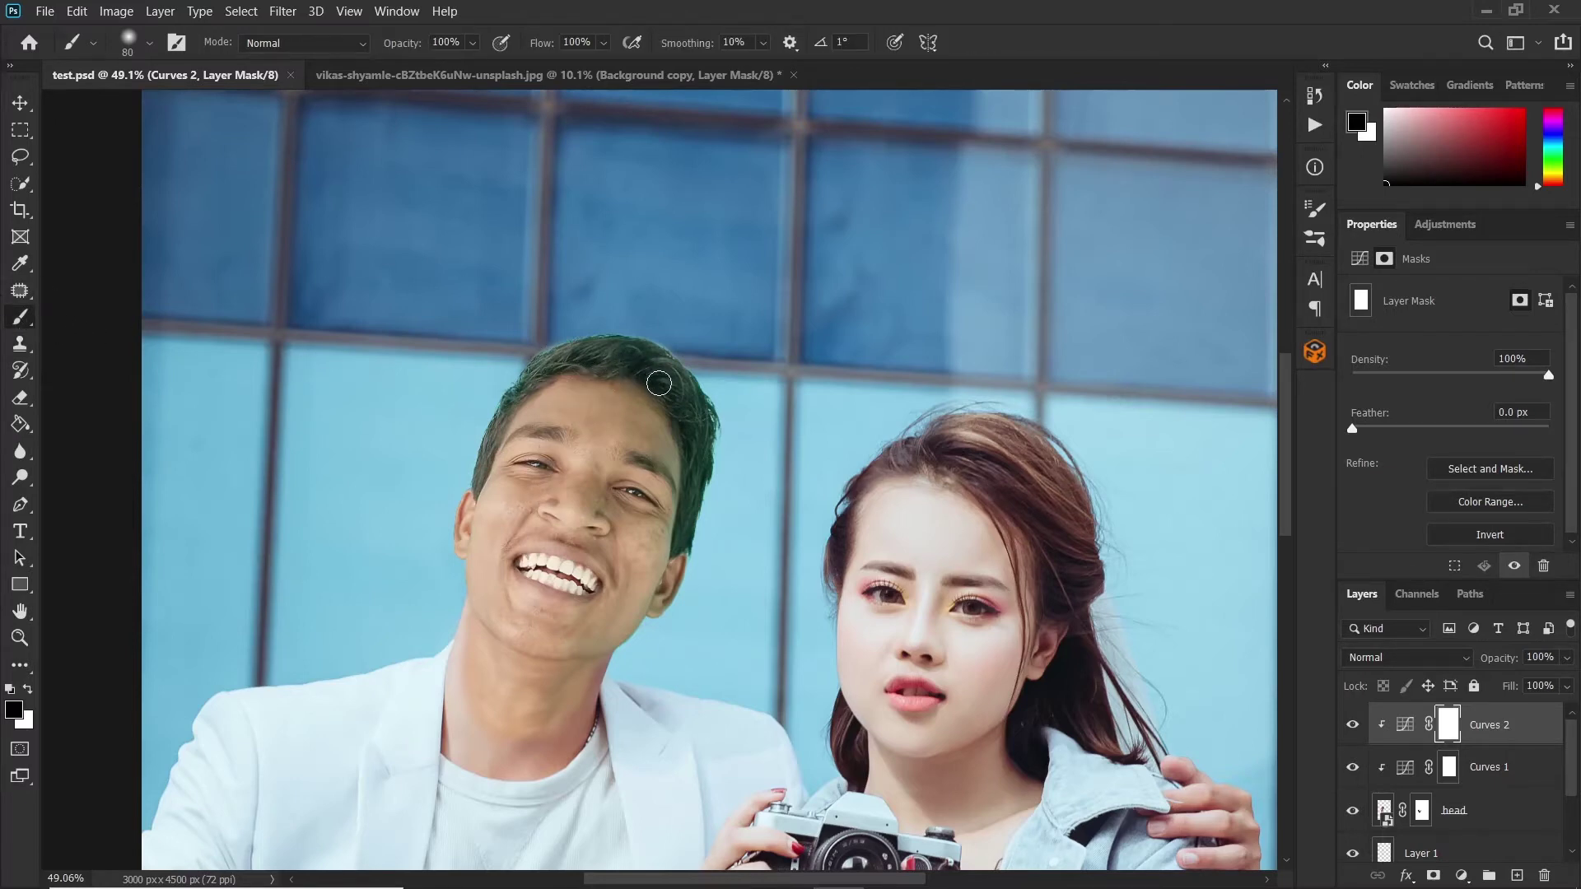
mouse_move(696, 445)
left_mouse_down()
mouse_move(698, 478)
mouse_move(700, 418)
mouse_move(660, 367)
mouse_move(577, 357)
mouse_move(593, 354)
mouse_move(524, 384)
mouse_move(482, 466)
mouse_move(514, 412)
mouse_move(579, 363)
mouse_move(558, 372)
mouse_move(562, 357)
mouse_move(604, 358)
mouse_move(680, 403)
mouse_move(686, 448)
mouse_move(689, 420)
mouse_move(688, 516)
mouse_move(696, 476)
mouse_move(649, 374)
left_mouse_up()
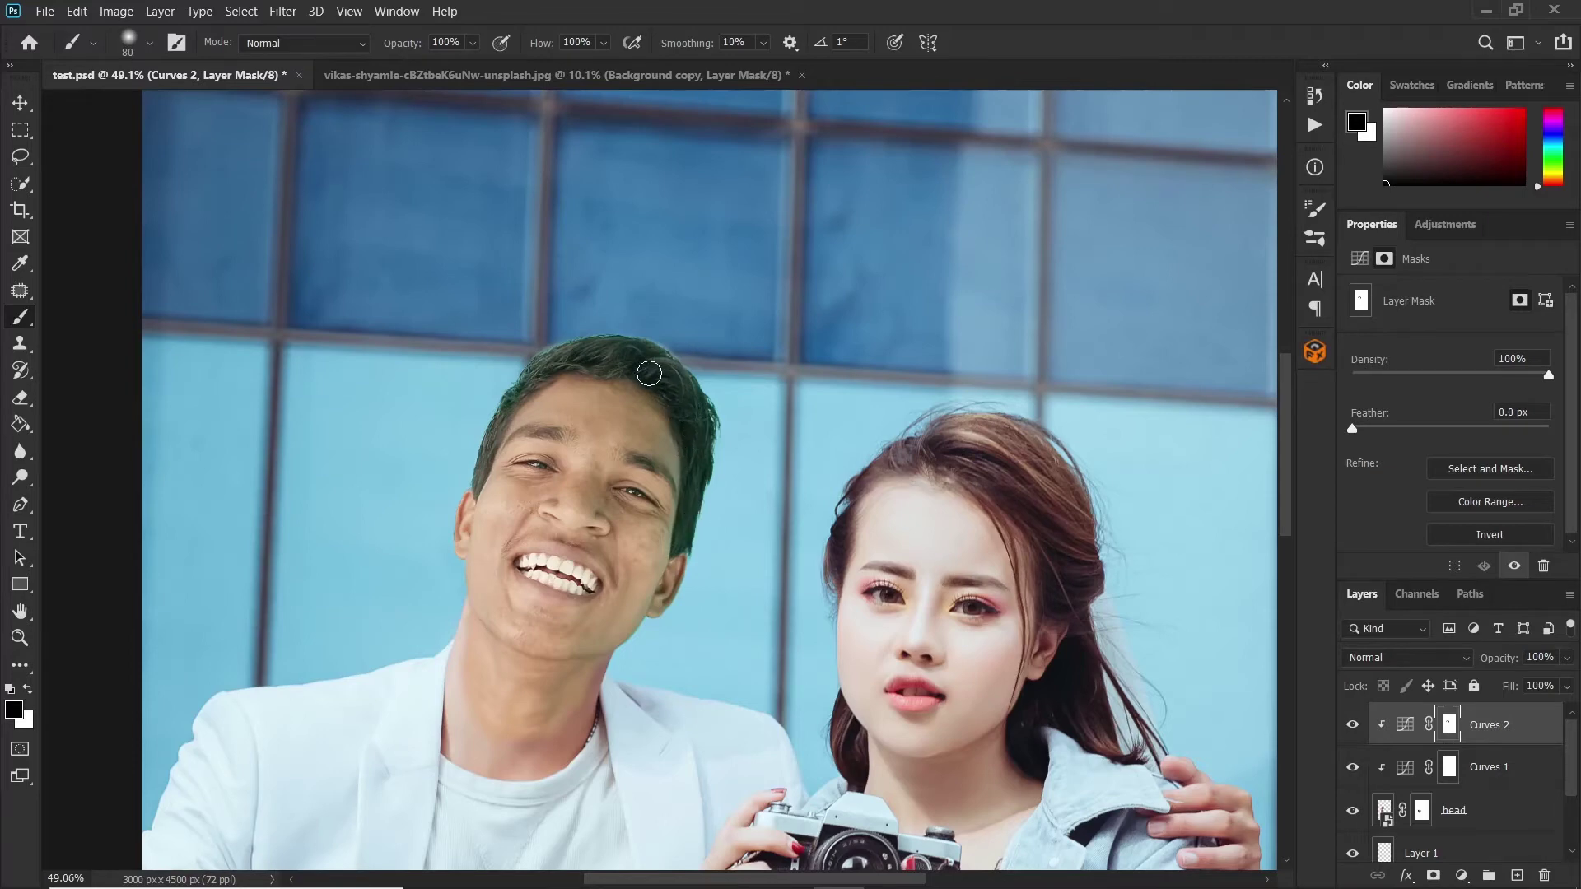
left_click(1449, 768)
mouse_move(710, 438)
left_mouse_down()
mouse_move(704, 485)
mouse_move(684, 397)
mouse_move(655, 369)
mouse_move(595, 356)
mouse_move(544, 379)
mouse_move(591, 347)
mouse_move(524, 392)
mouse_move(481, 469)
mouse_move(526, 412)
mouse_move(668, 364)
mouse_move(563, 344)
mouse_move(531, 375)
left_mouse_up()
mouse_move(807, 447)
left_mouse_down()
mouse_move(722, 437)
mouse_move(682, 538)
mouse_move(692, 426)
left_mouse_up()
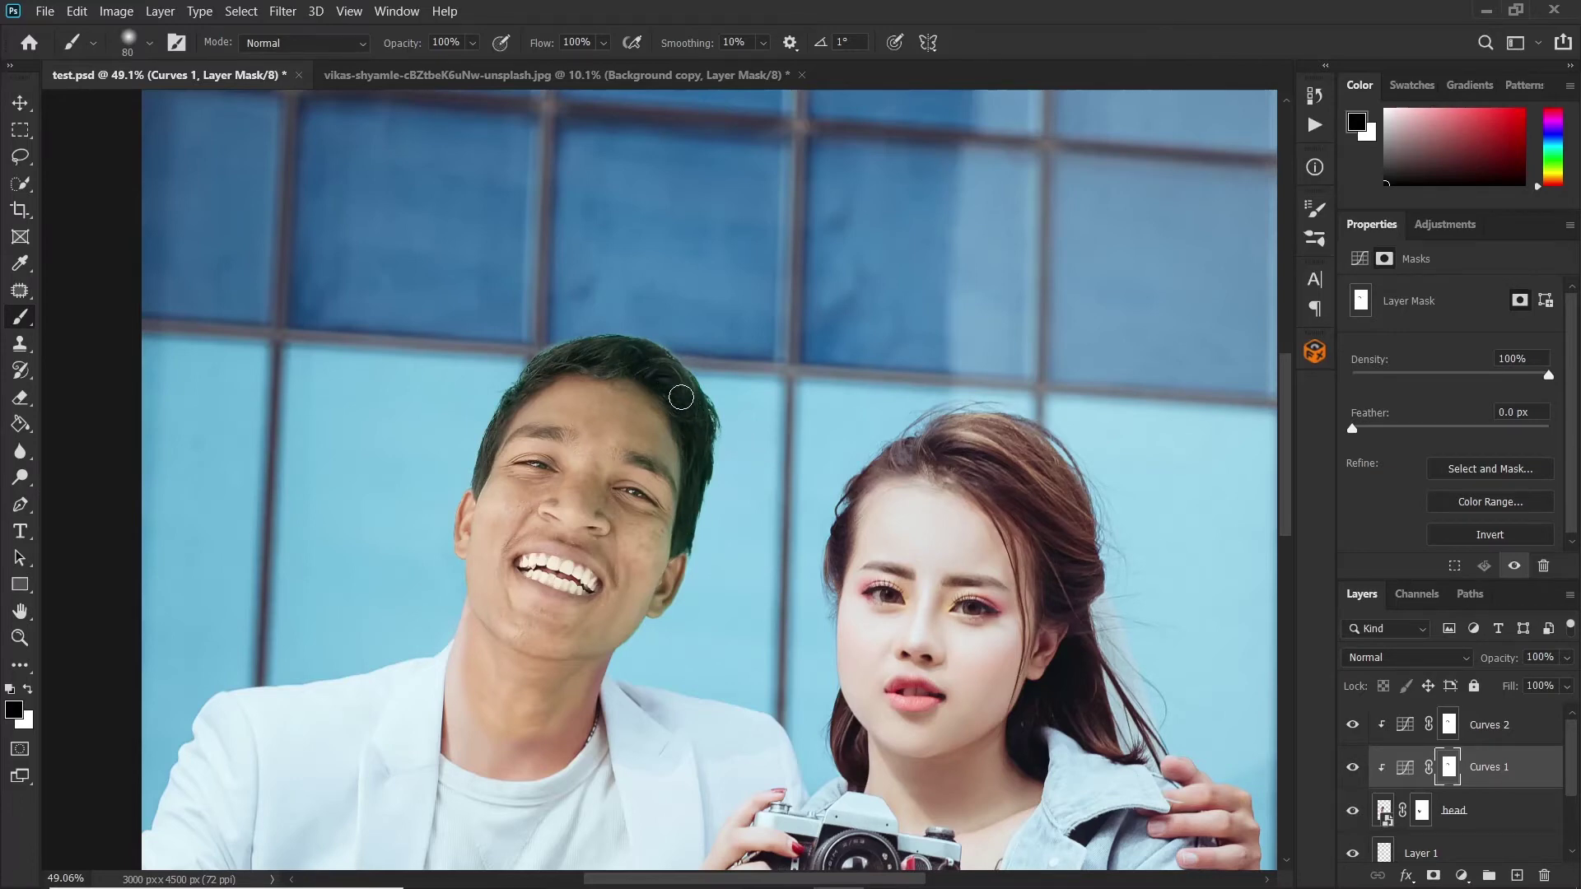
Step: Apply the Camera Raw Filter to the head layer with Texture at -53 to smooth the man's skin
scroll(702, 560, "down", 5)
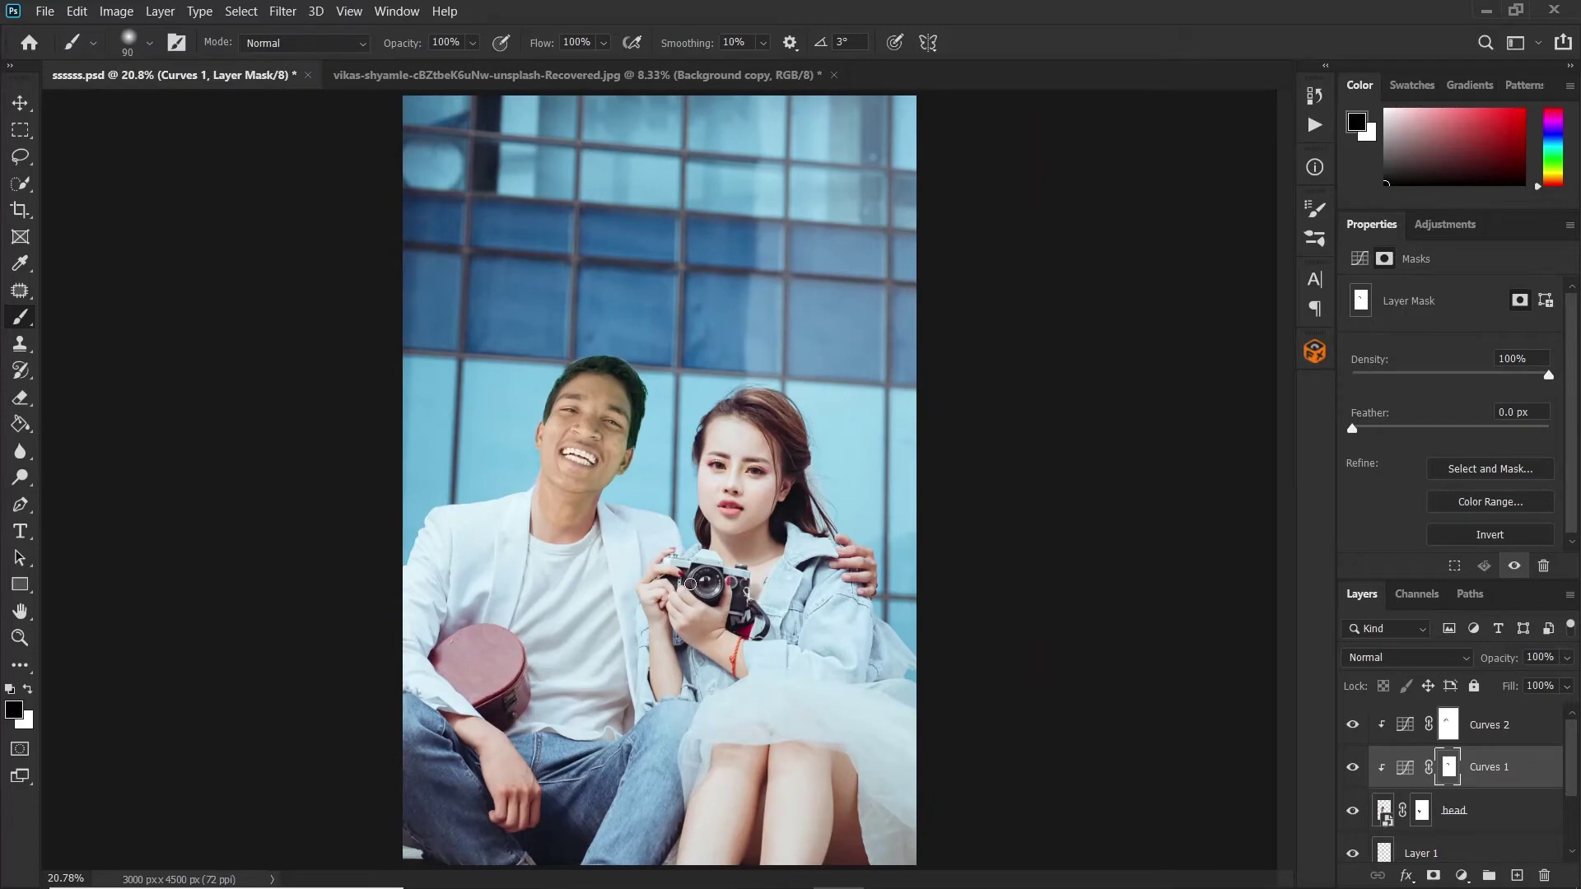
scroll(618, 516, "up", 6)
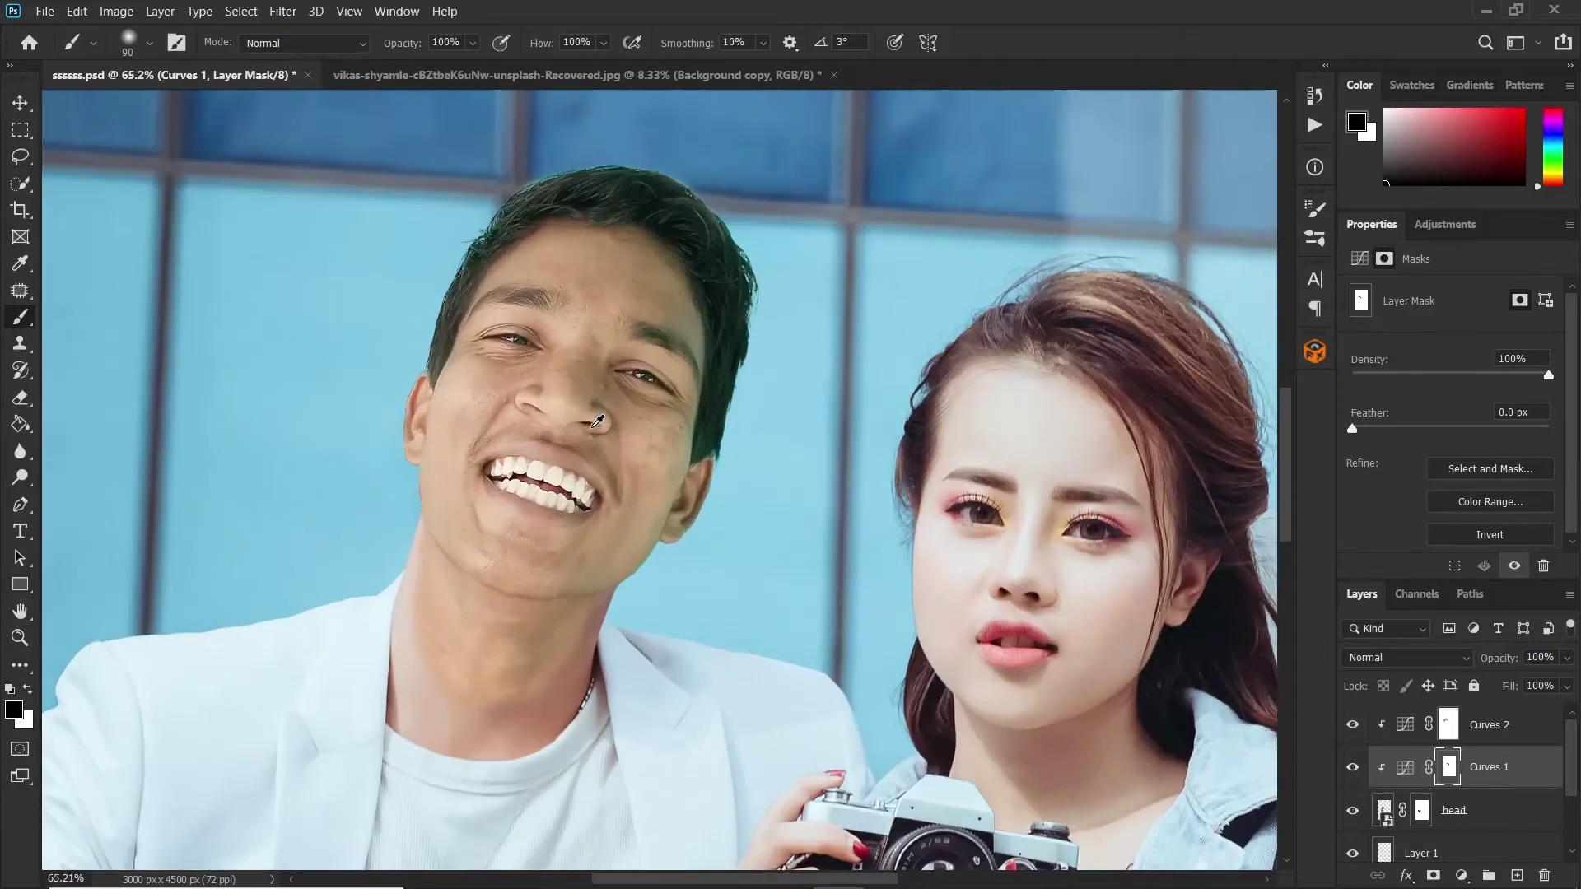
scroll(613, 424, "down", 2)
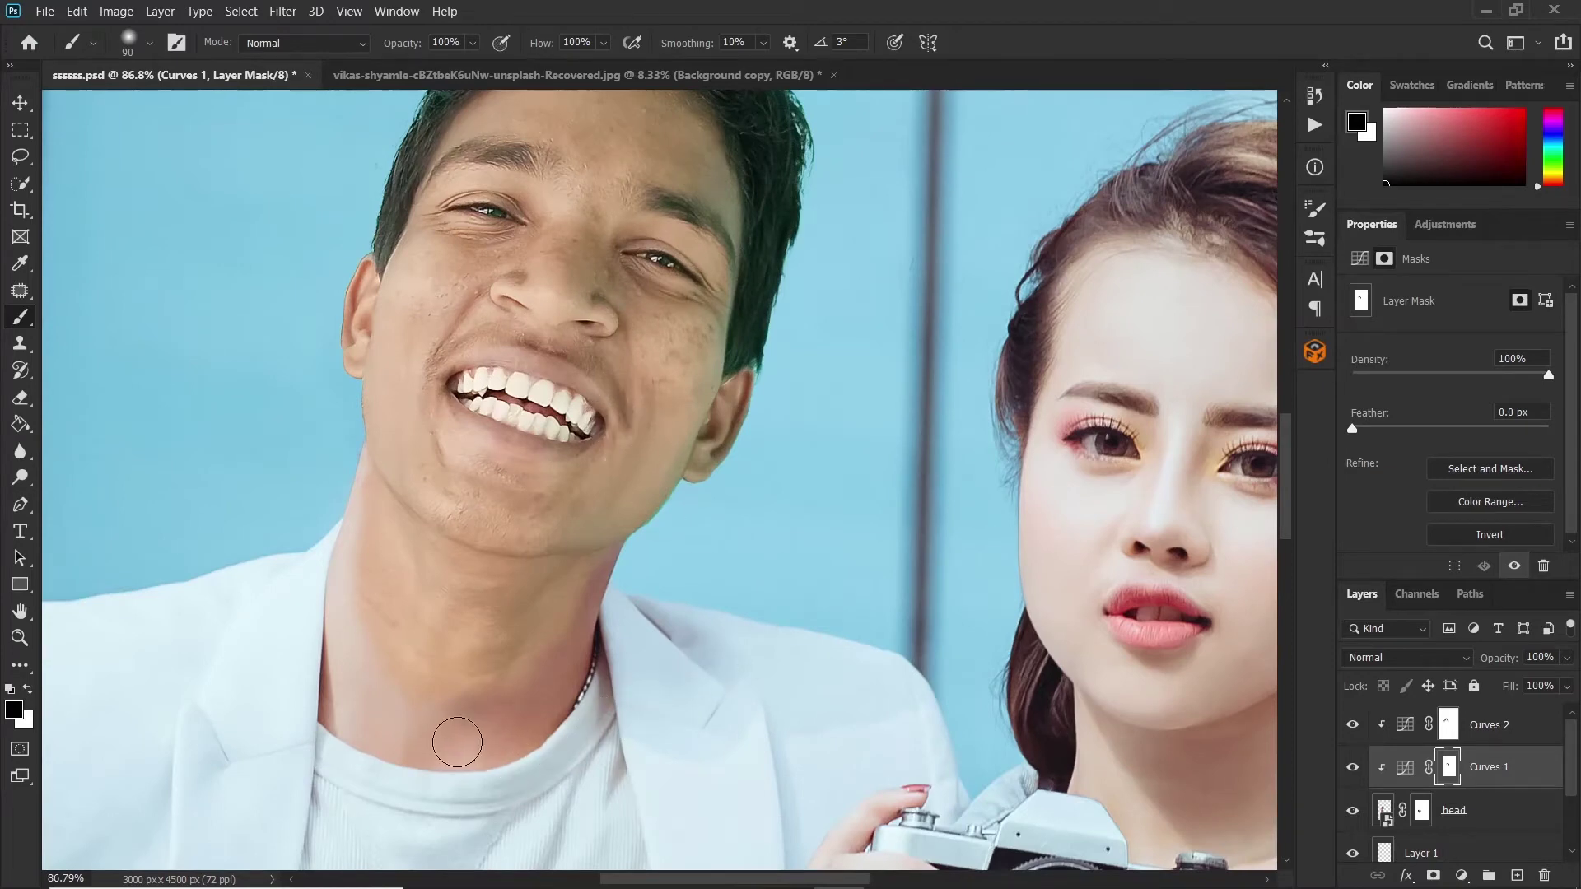
scroll(469, 745, "up", 1)
scroll(471, 743, "up", 1)
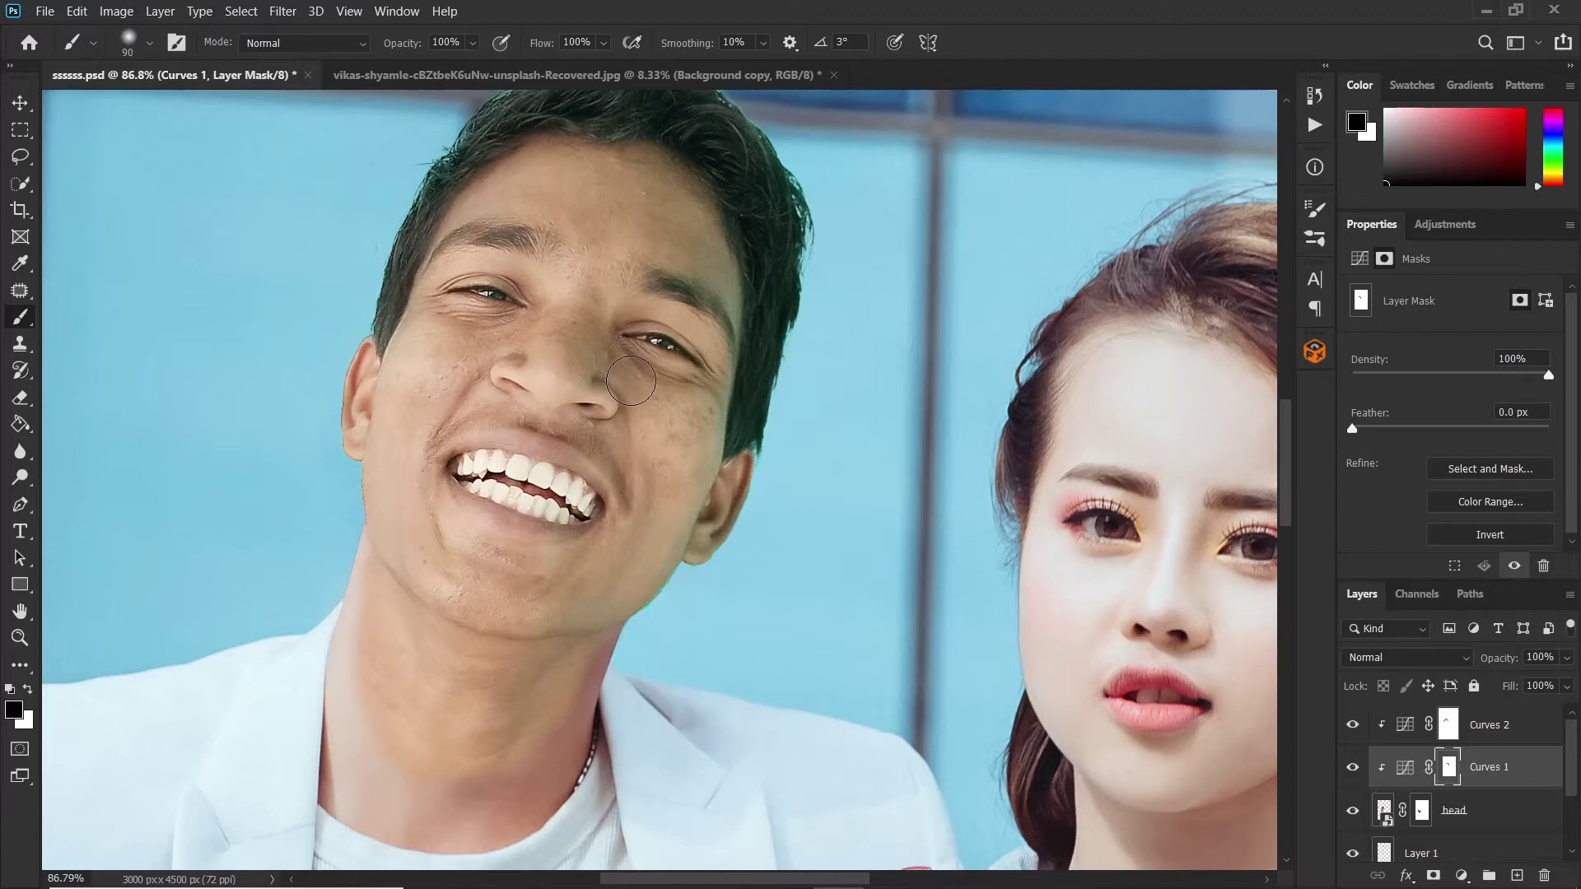
left_click(1510, 817)
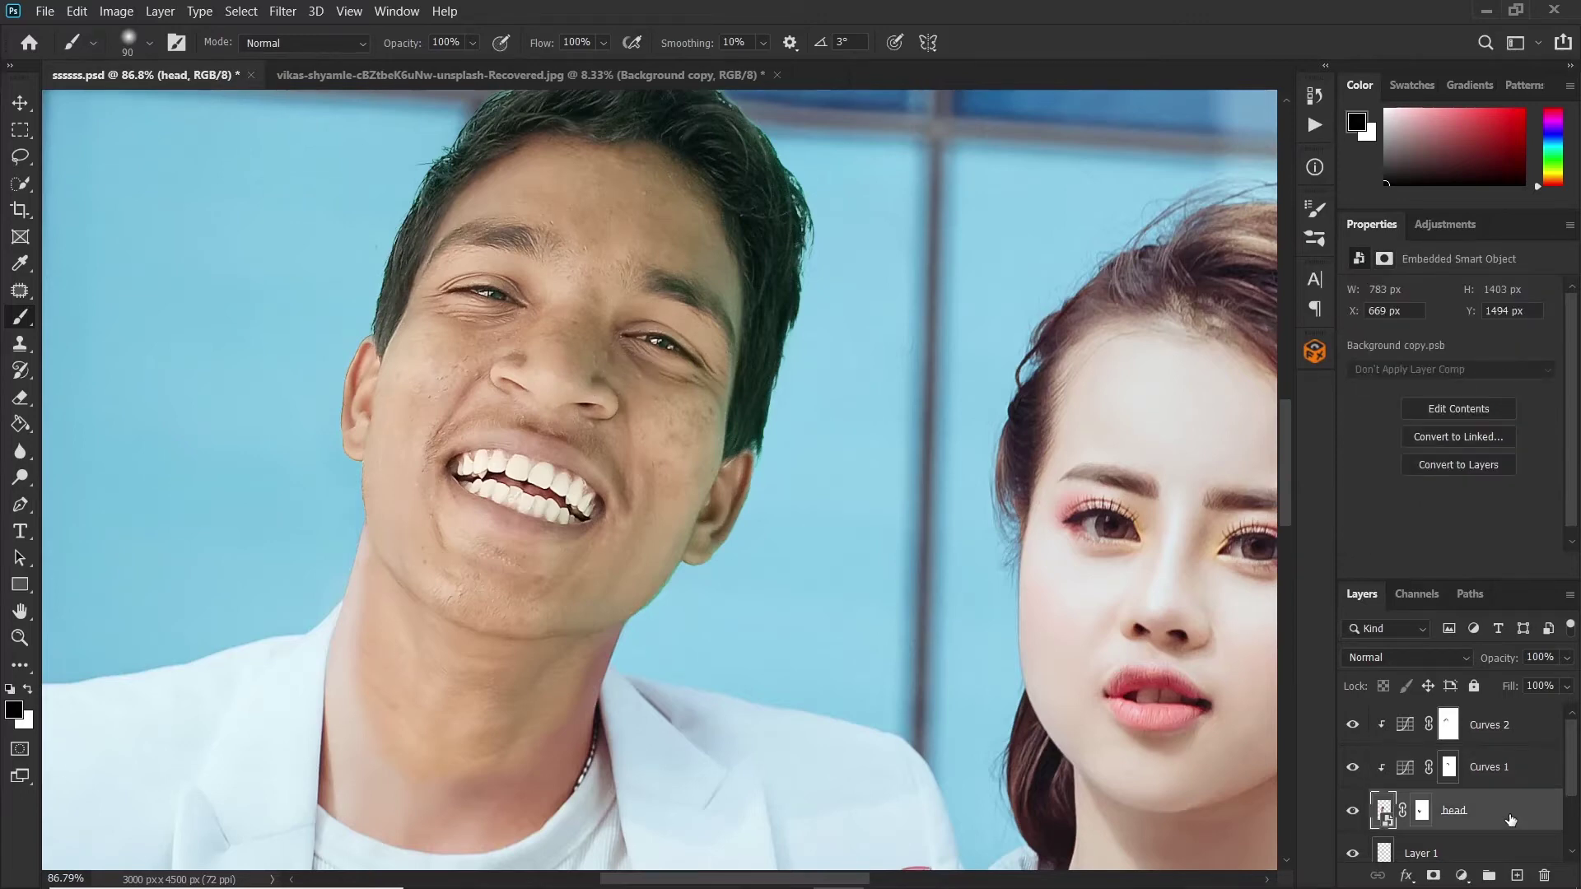
left_click(285, 11)
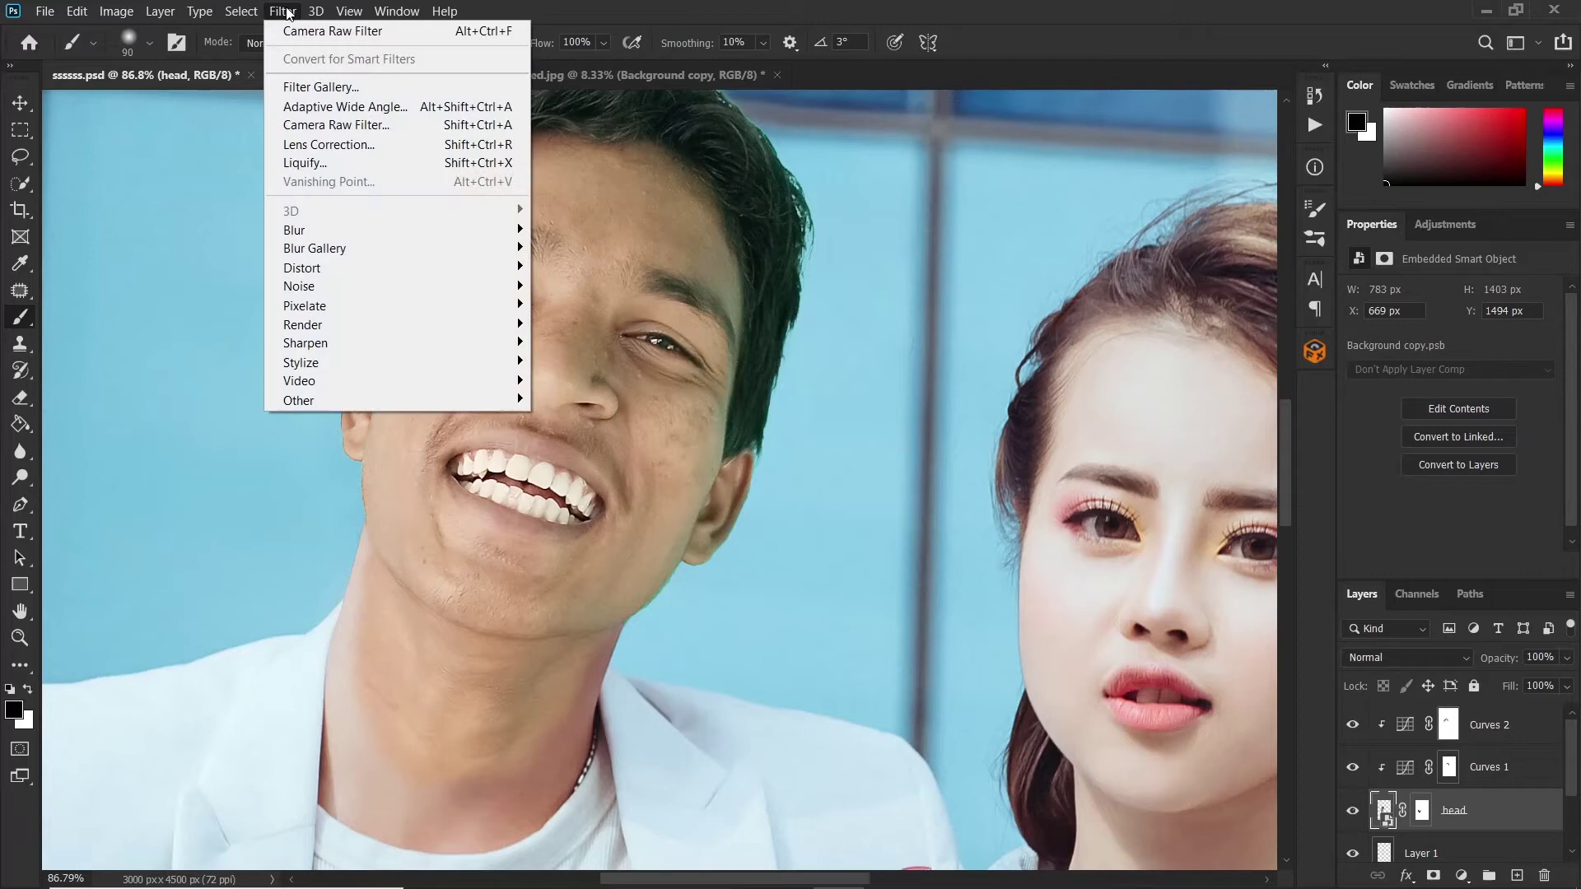
left_click(342, 128)
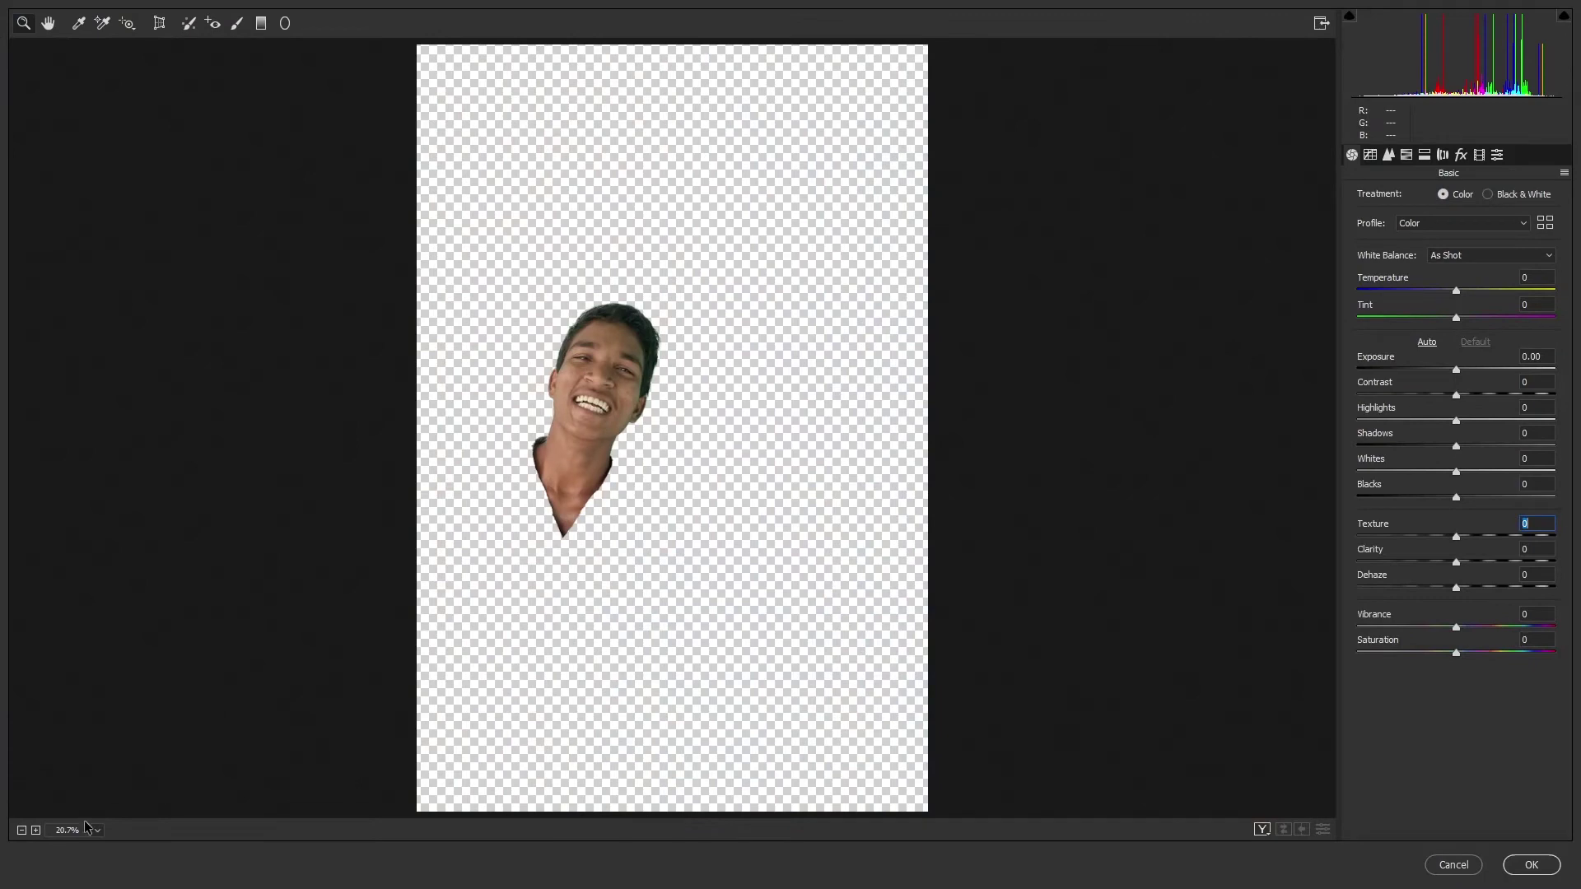
left_click(36, 830)
left_click(36, 830)
left_click(35, 830)
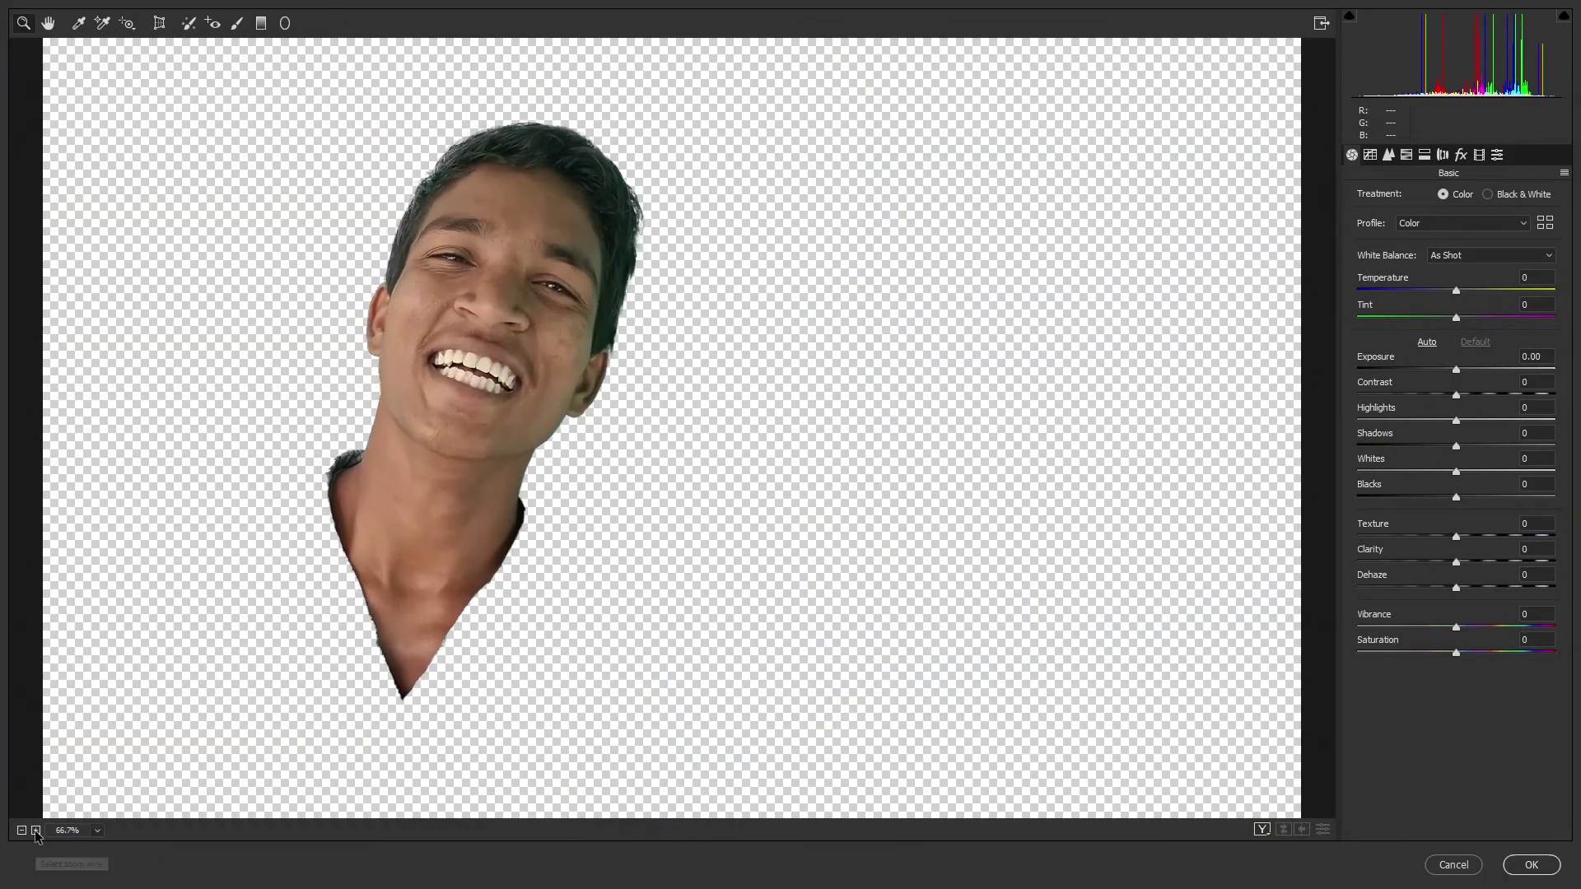
left_click(35, 830)
left_click(35, 829)
left_click_drag(351, 284, 603, 466)
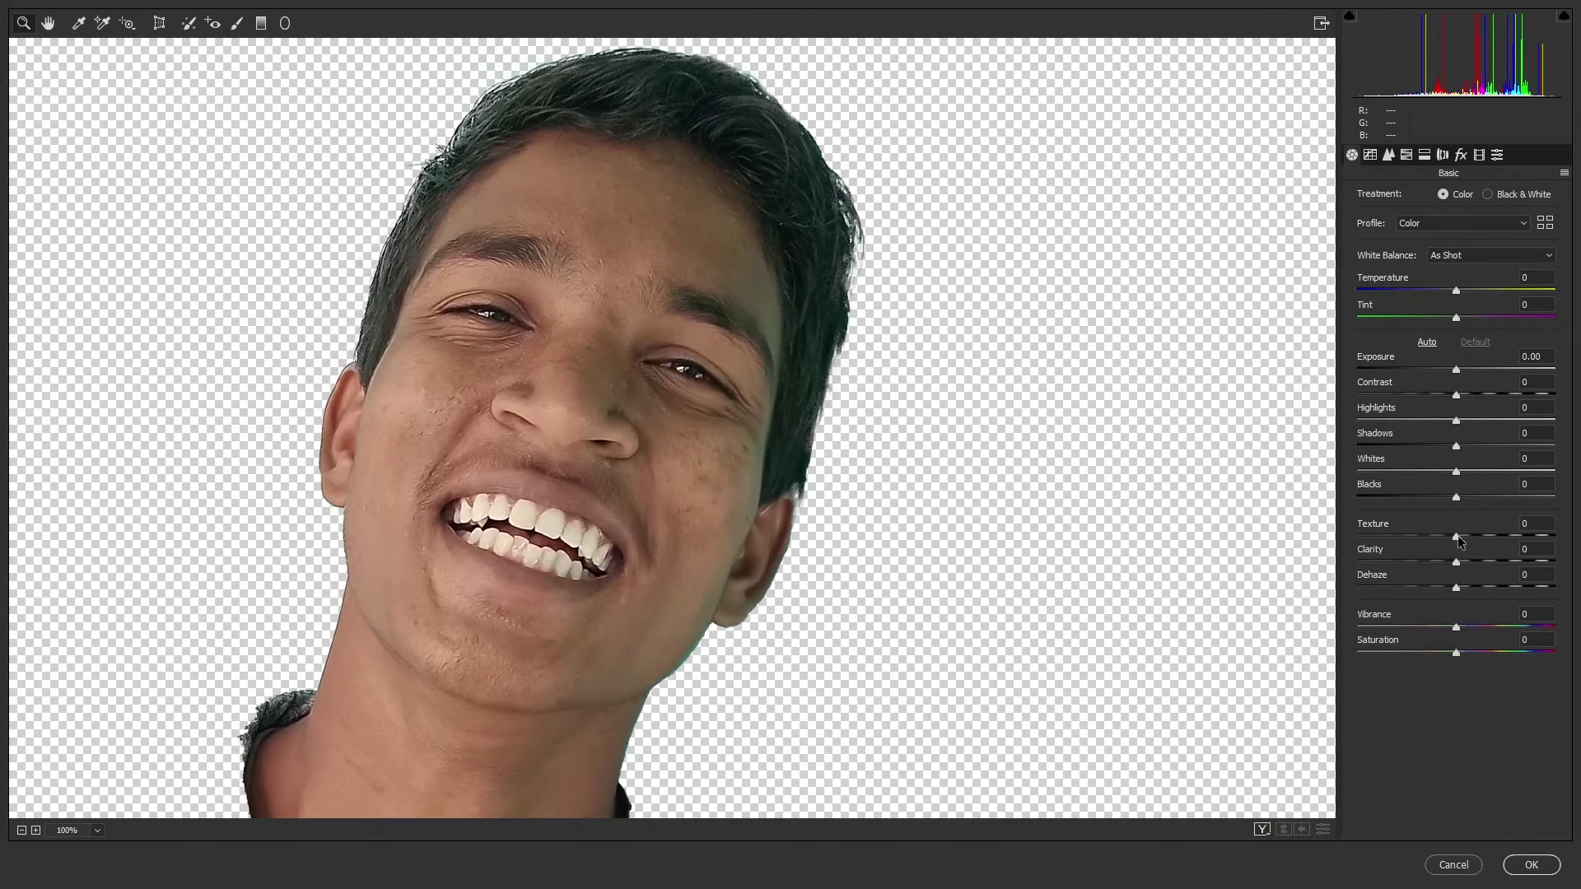
left_click_drag(1456, 535, 1403, 534)
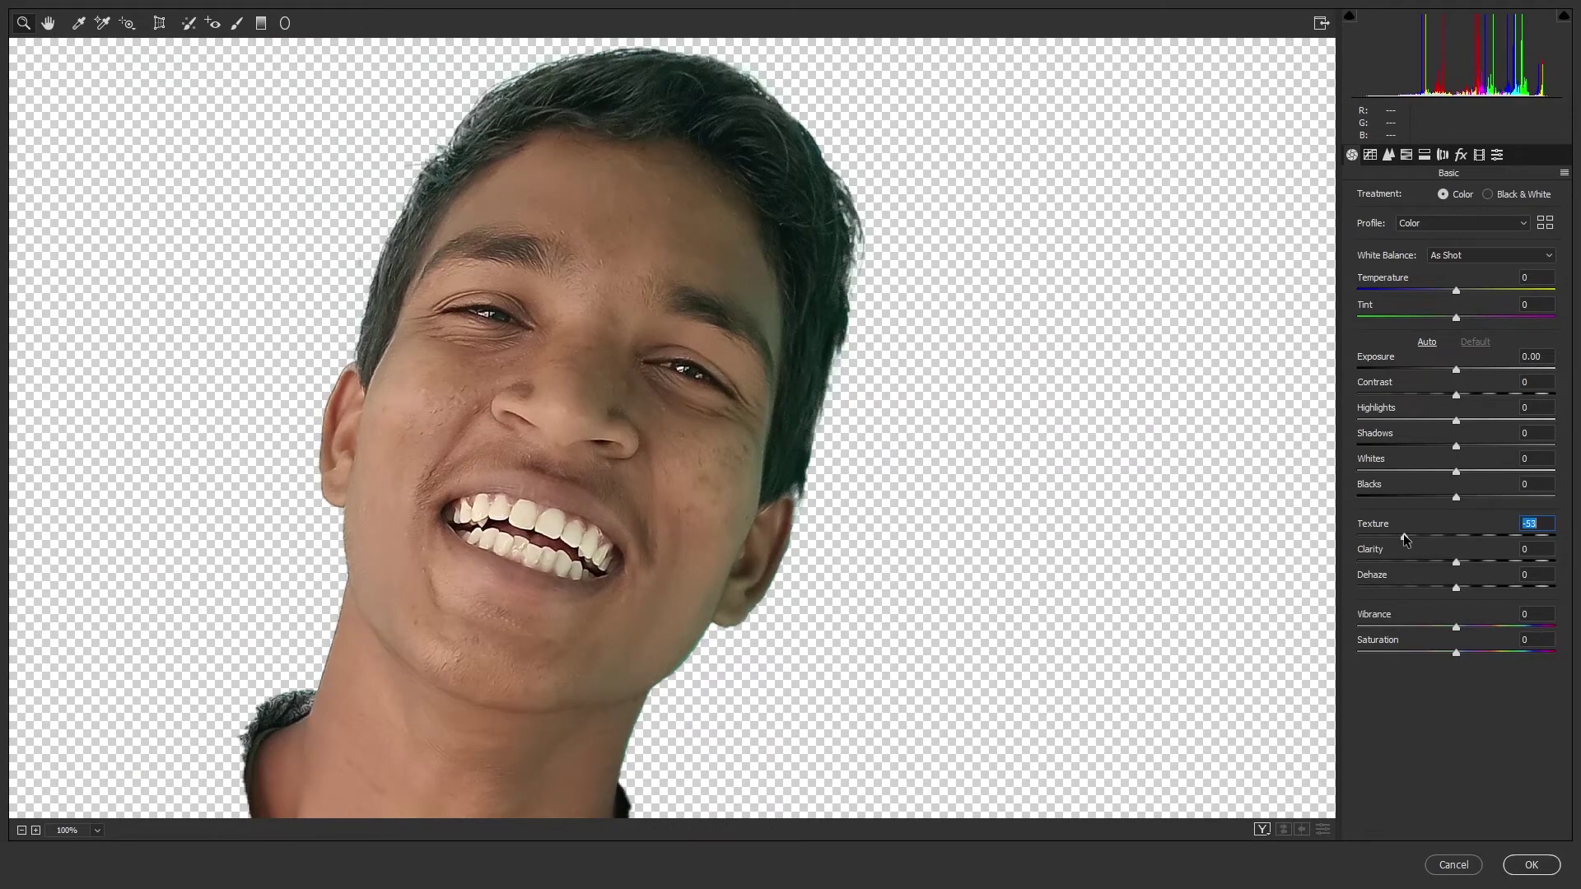
left_click(1530, 865)
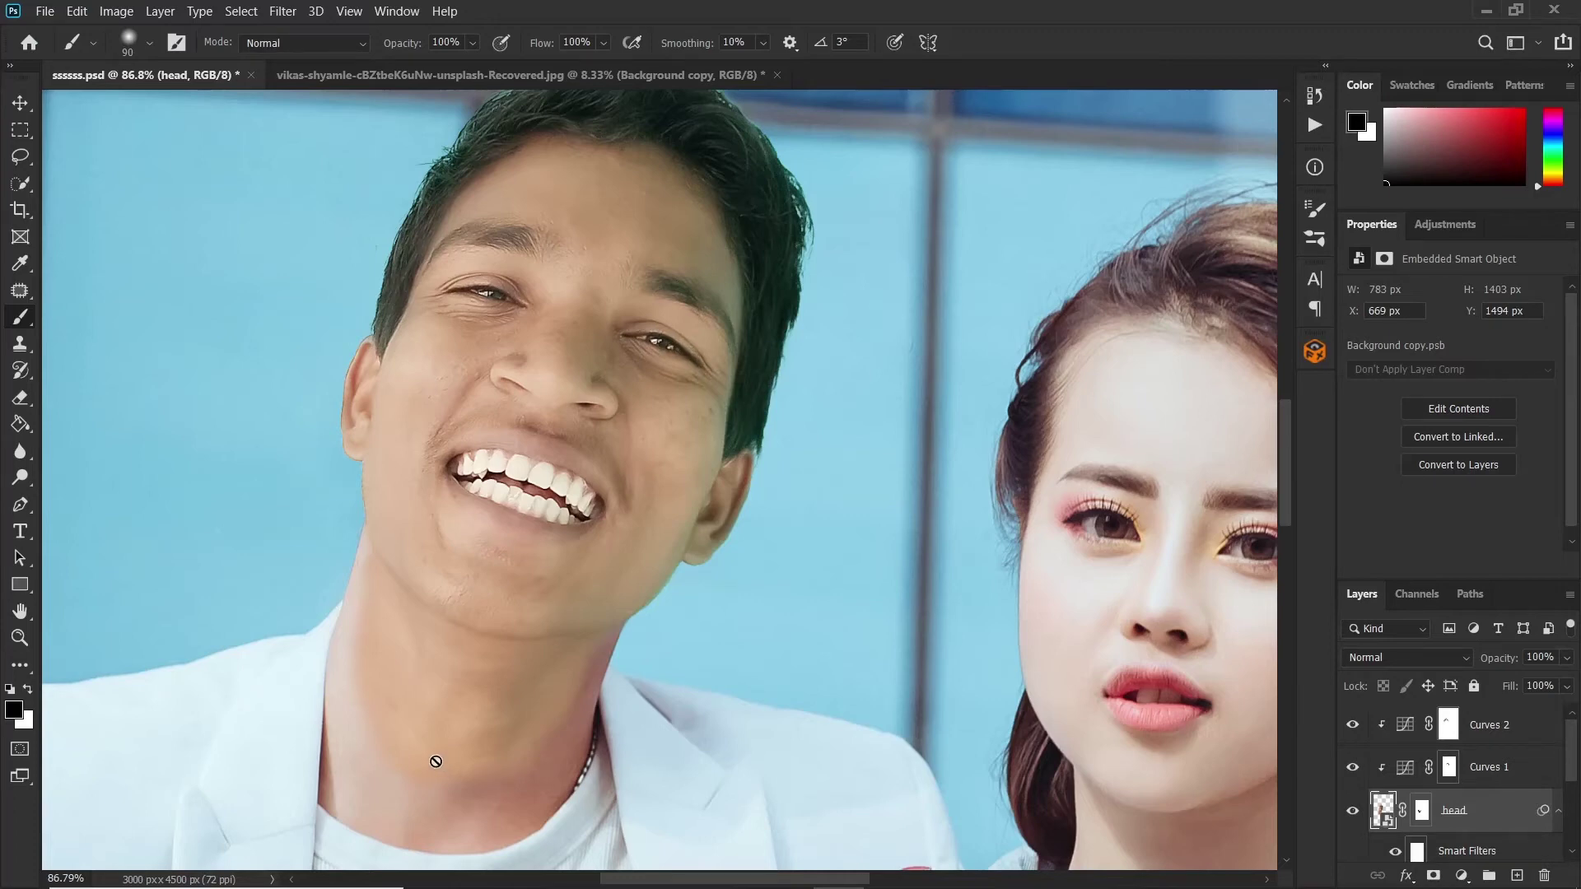
Step: Raise the midtone point of the Curves 2 adjustment to about input 103, output 129
scroll(435, 761, "down", 2)
scroll(518, 581, "down", 2)
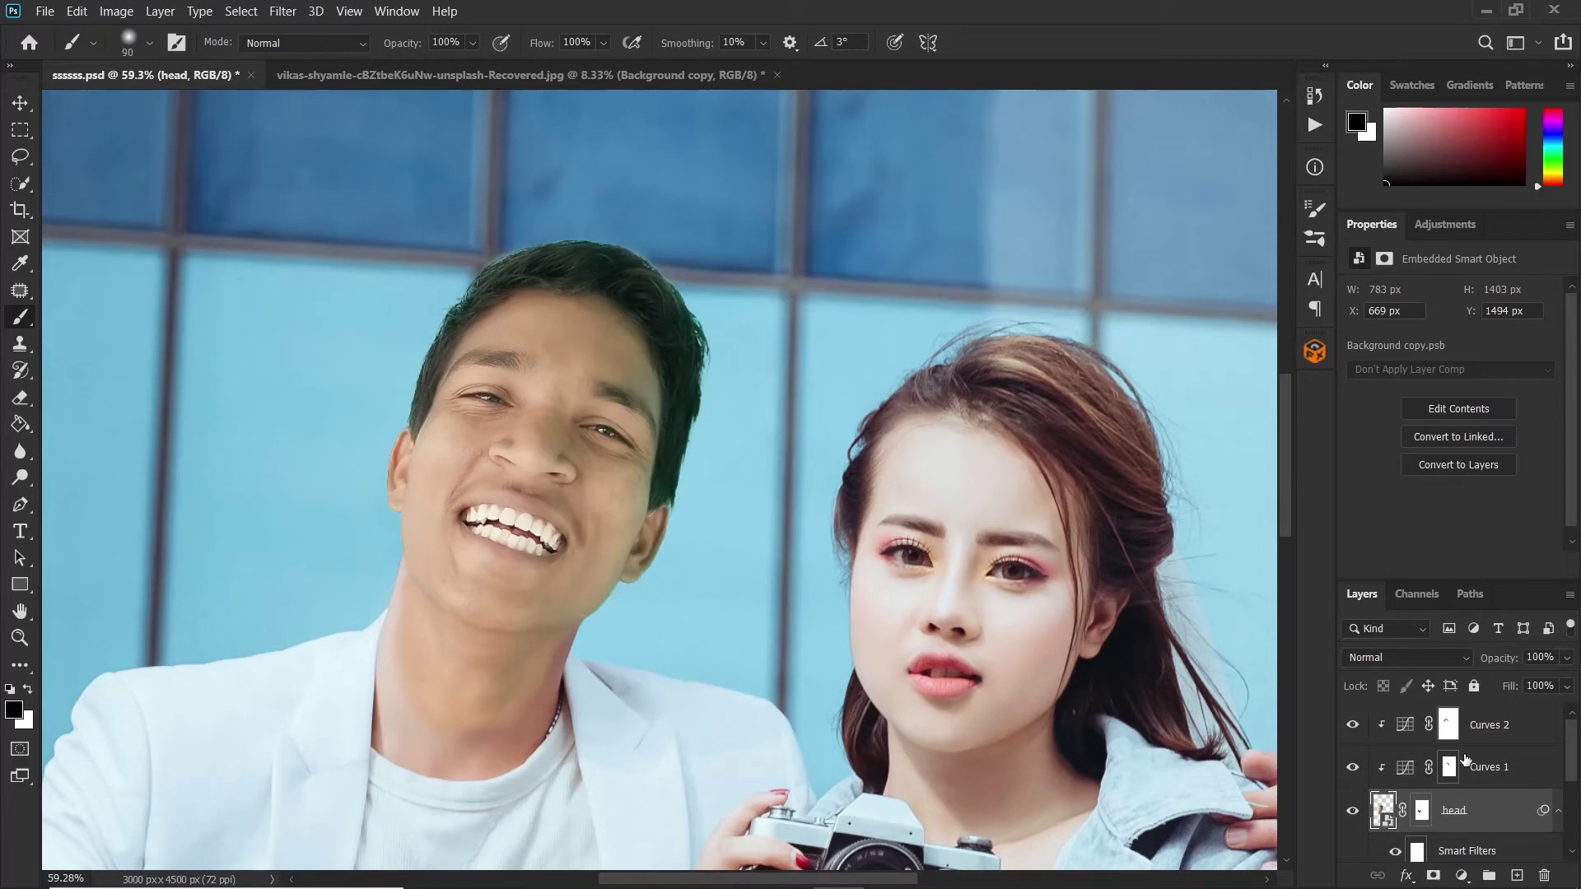
left_click(1408, 726)
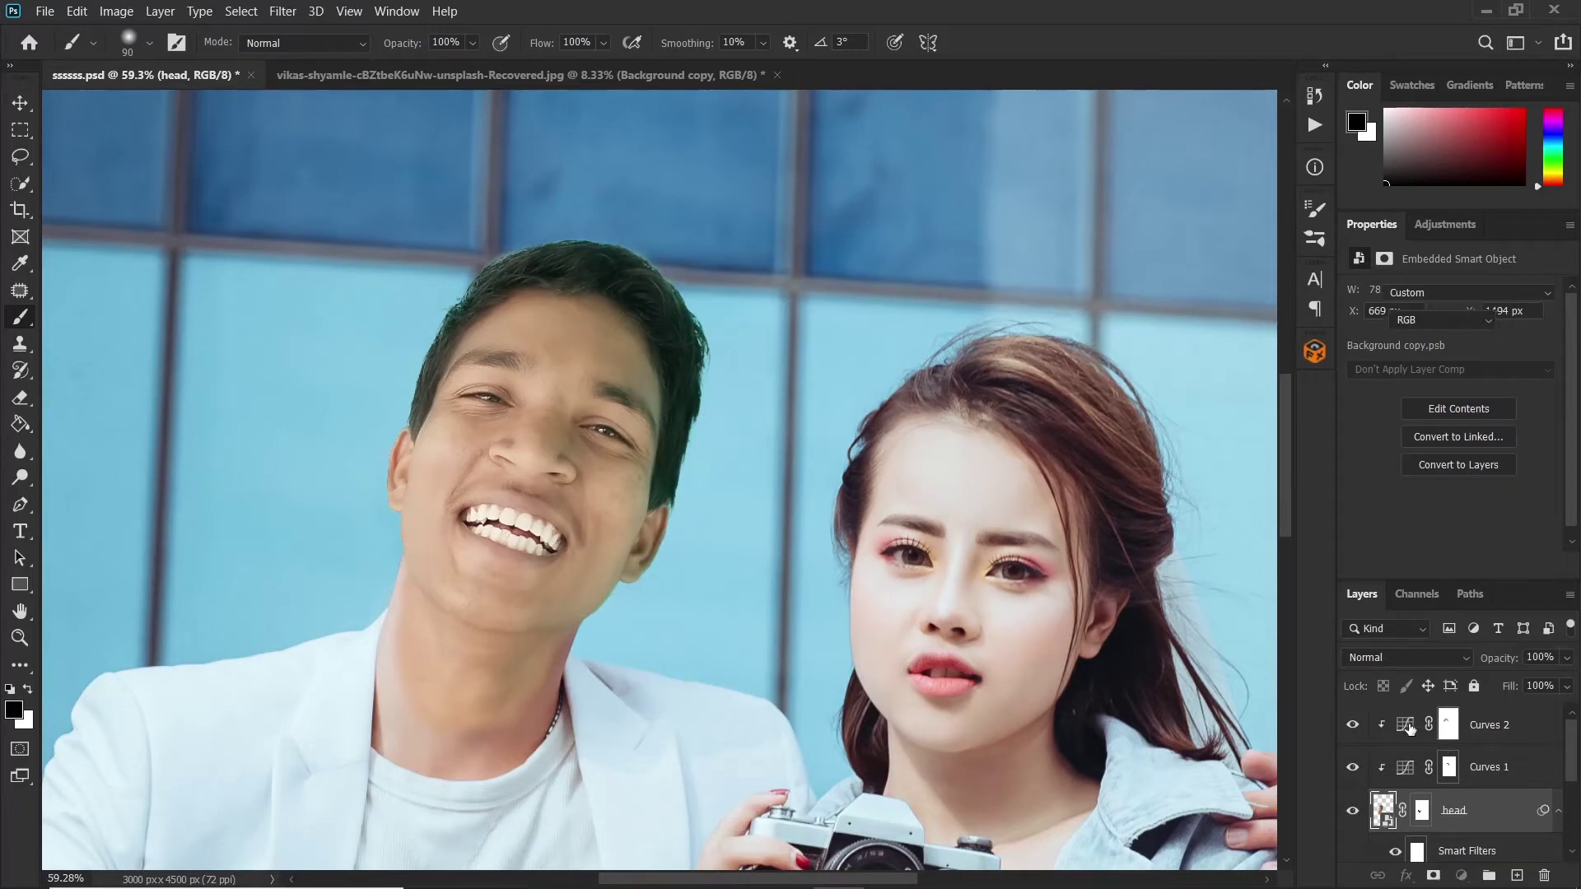
left_click_drag(1460, 422, 1457, 413)
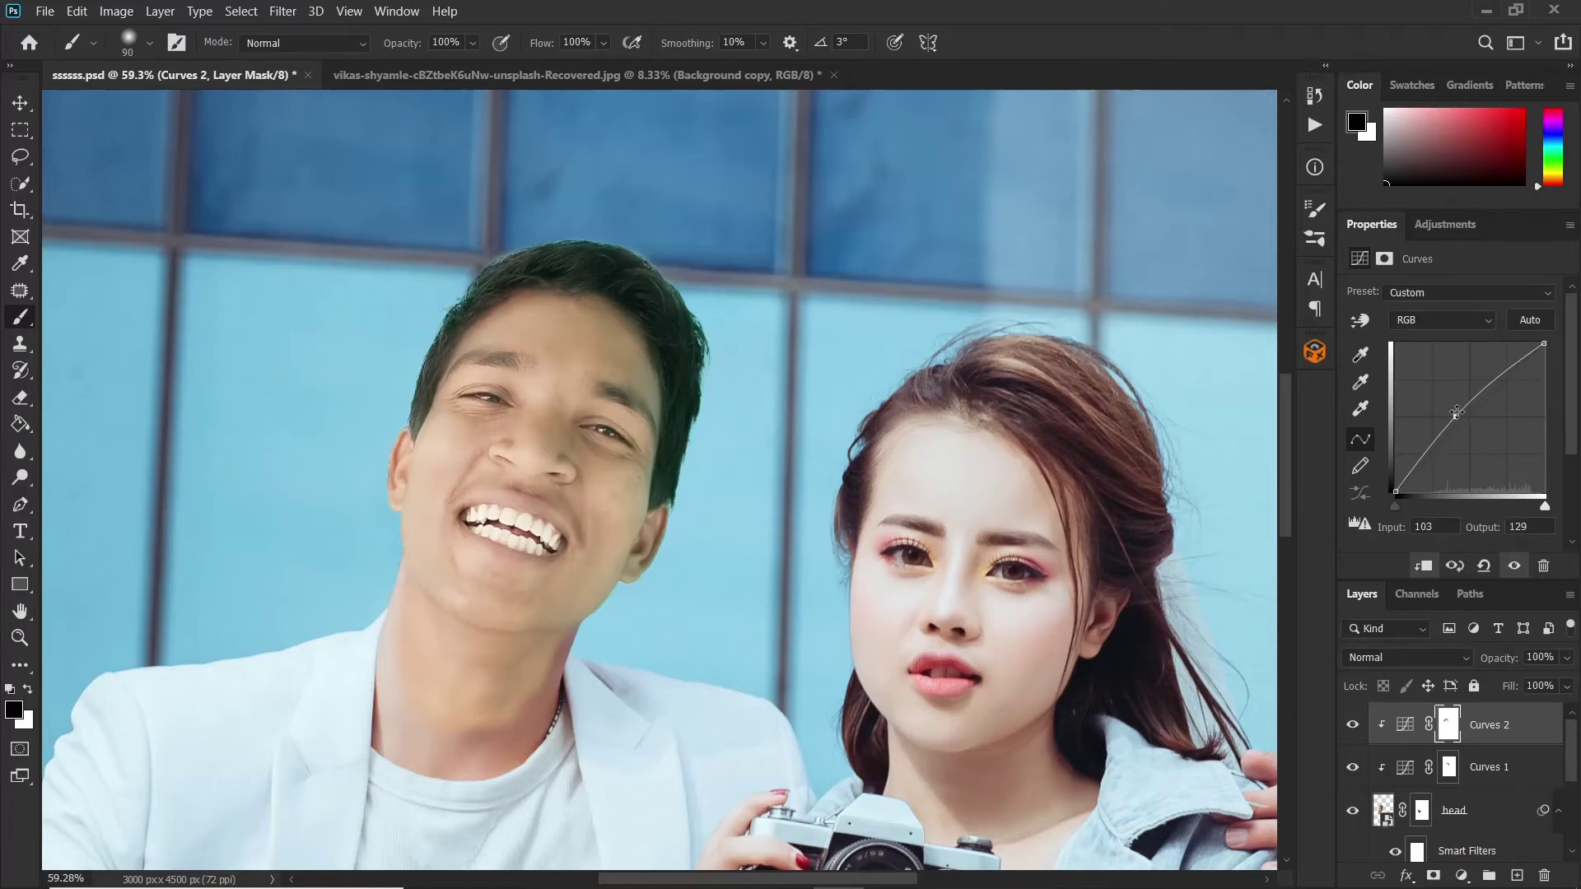
Step: Hide the head layer and select the man's neck and remaining chin skin with the Quick Selection tool
scroll(513, 590, "right", 1)
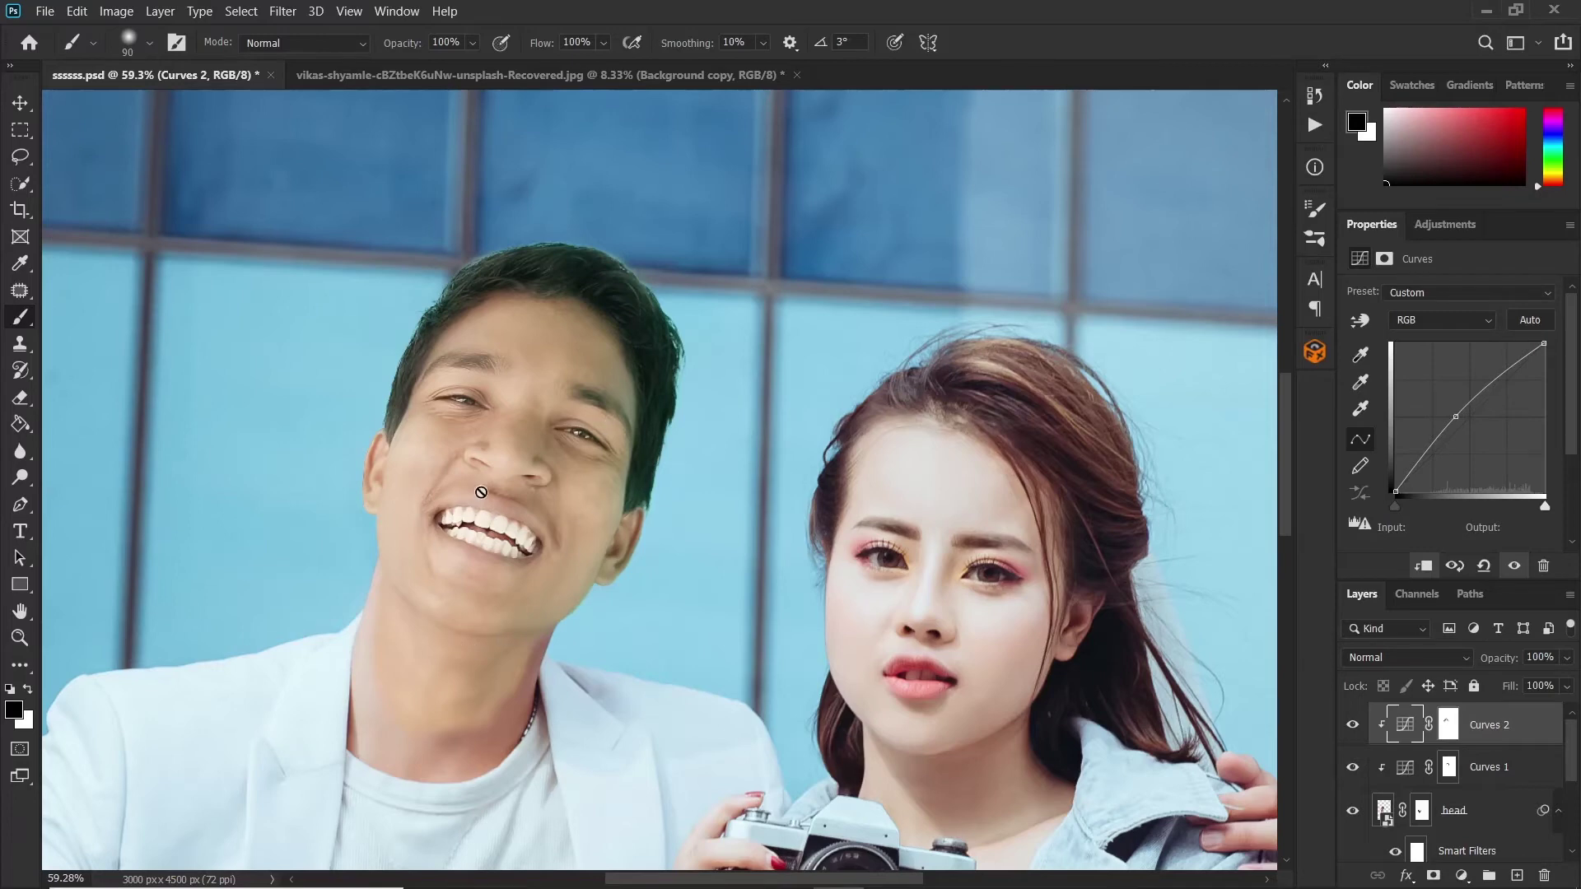
scroll(486, 487, "down", 1)
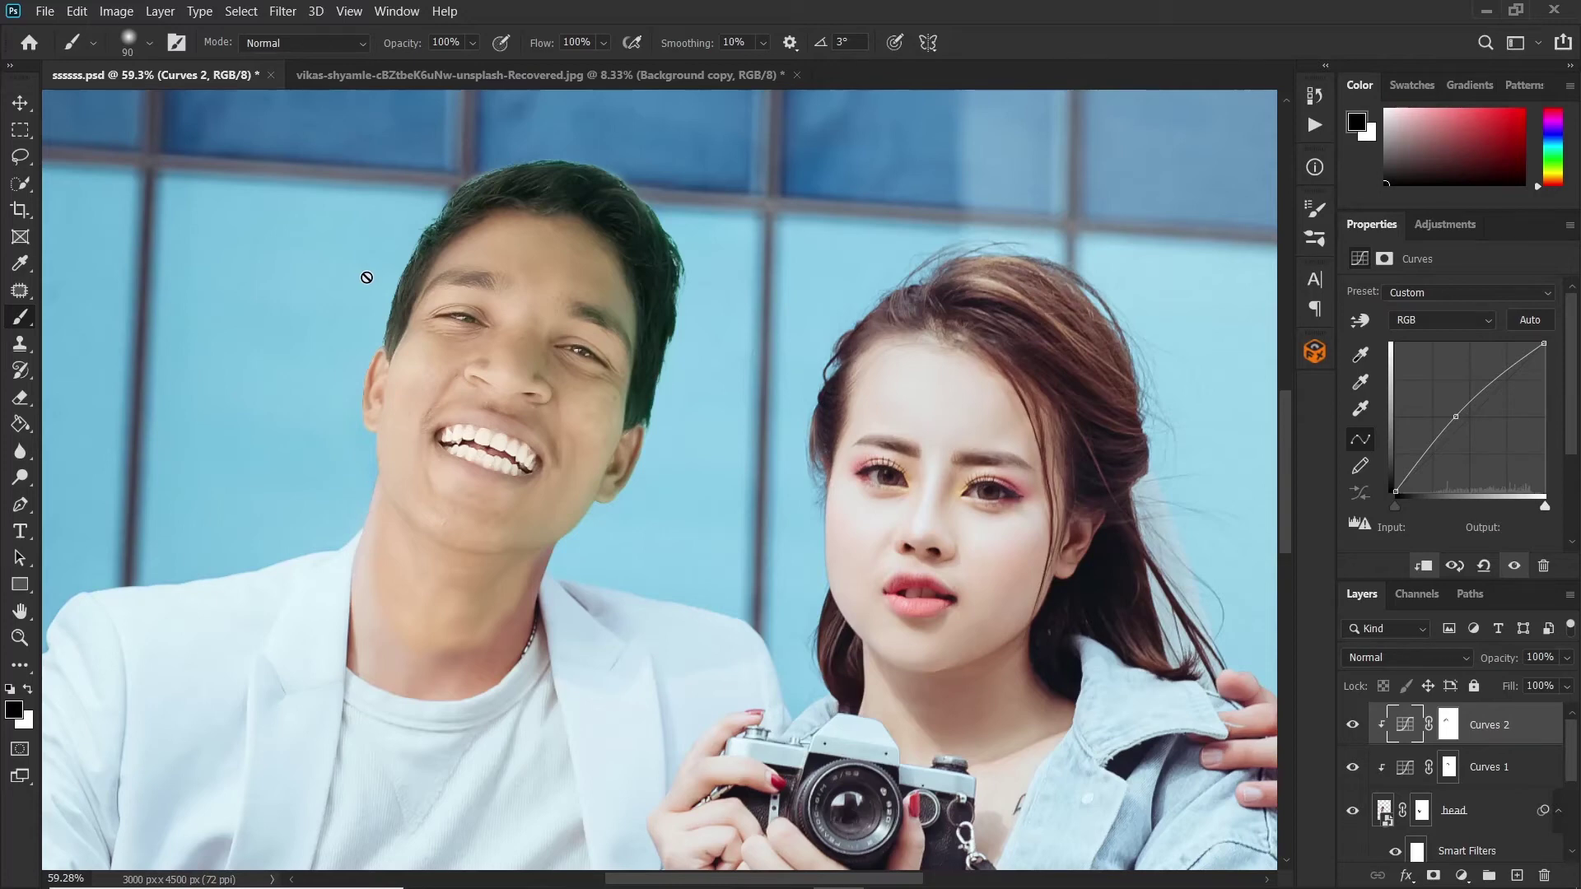
left_click(18, 186)
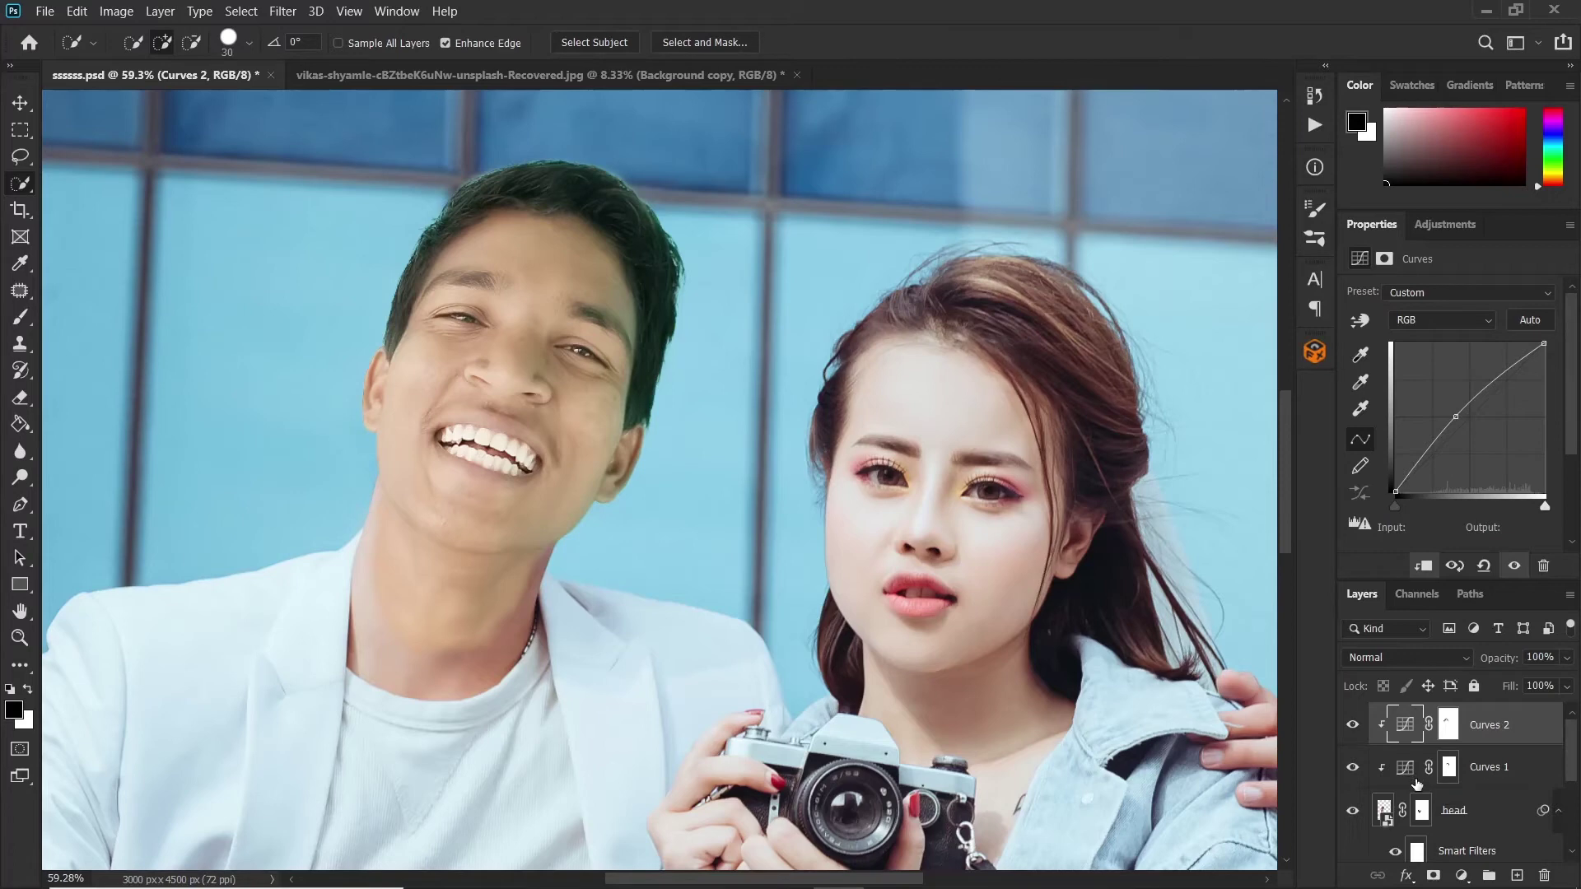
left_click(1353, 813)
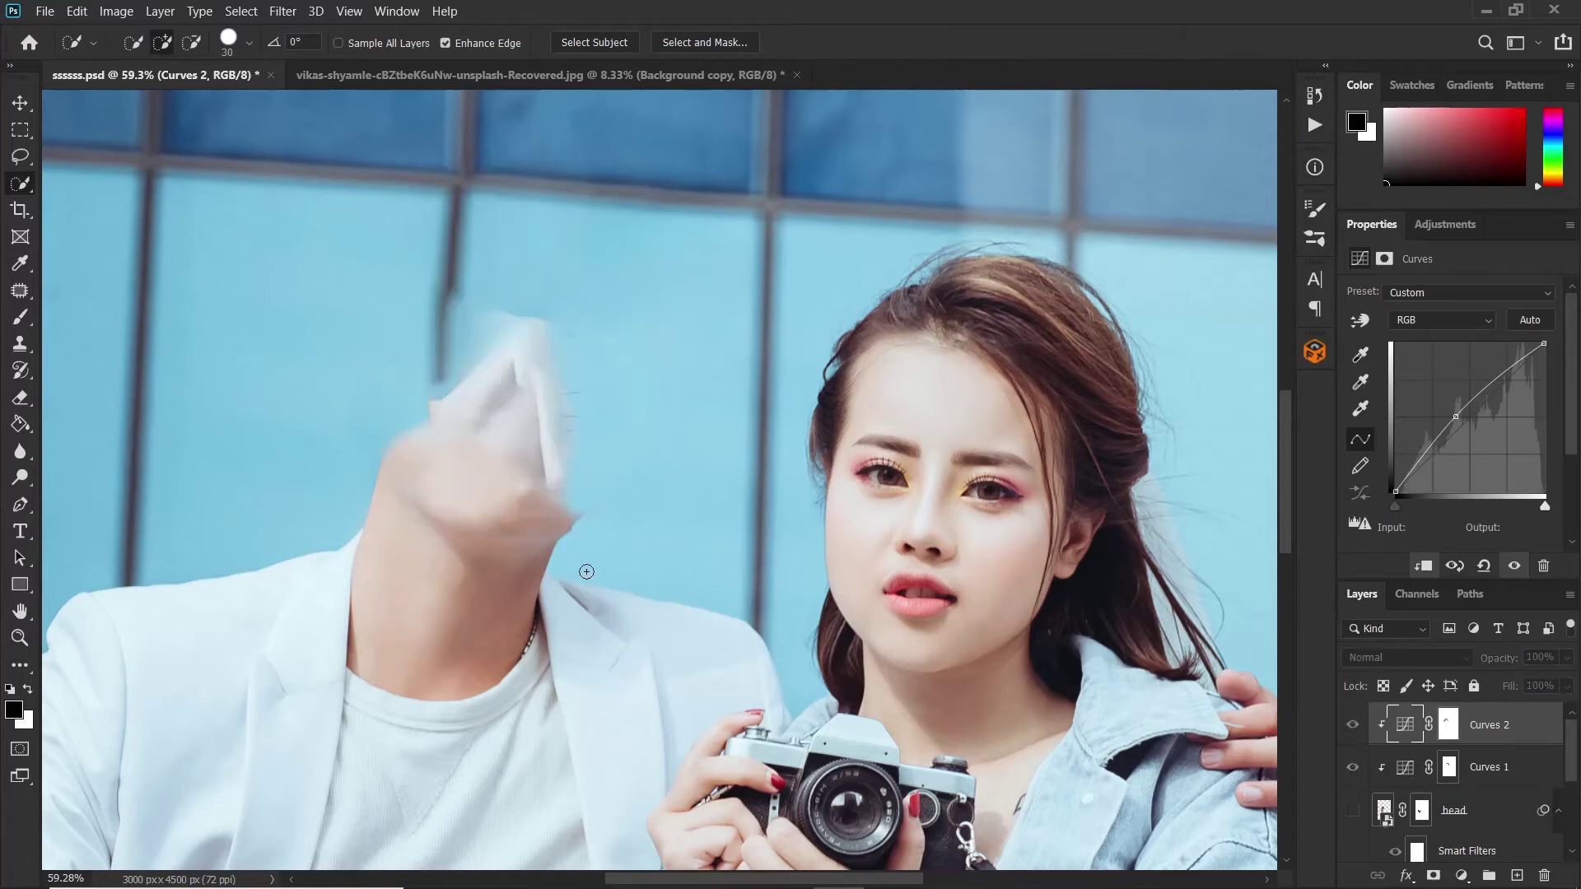
left_click_drag(386, 535, 408, 589)
left_click_drag(478, 522, 423, 487)
scroll(464, 594, "down", 3)
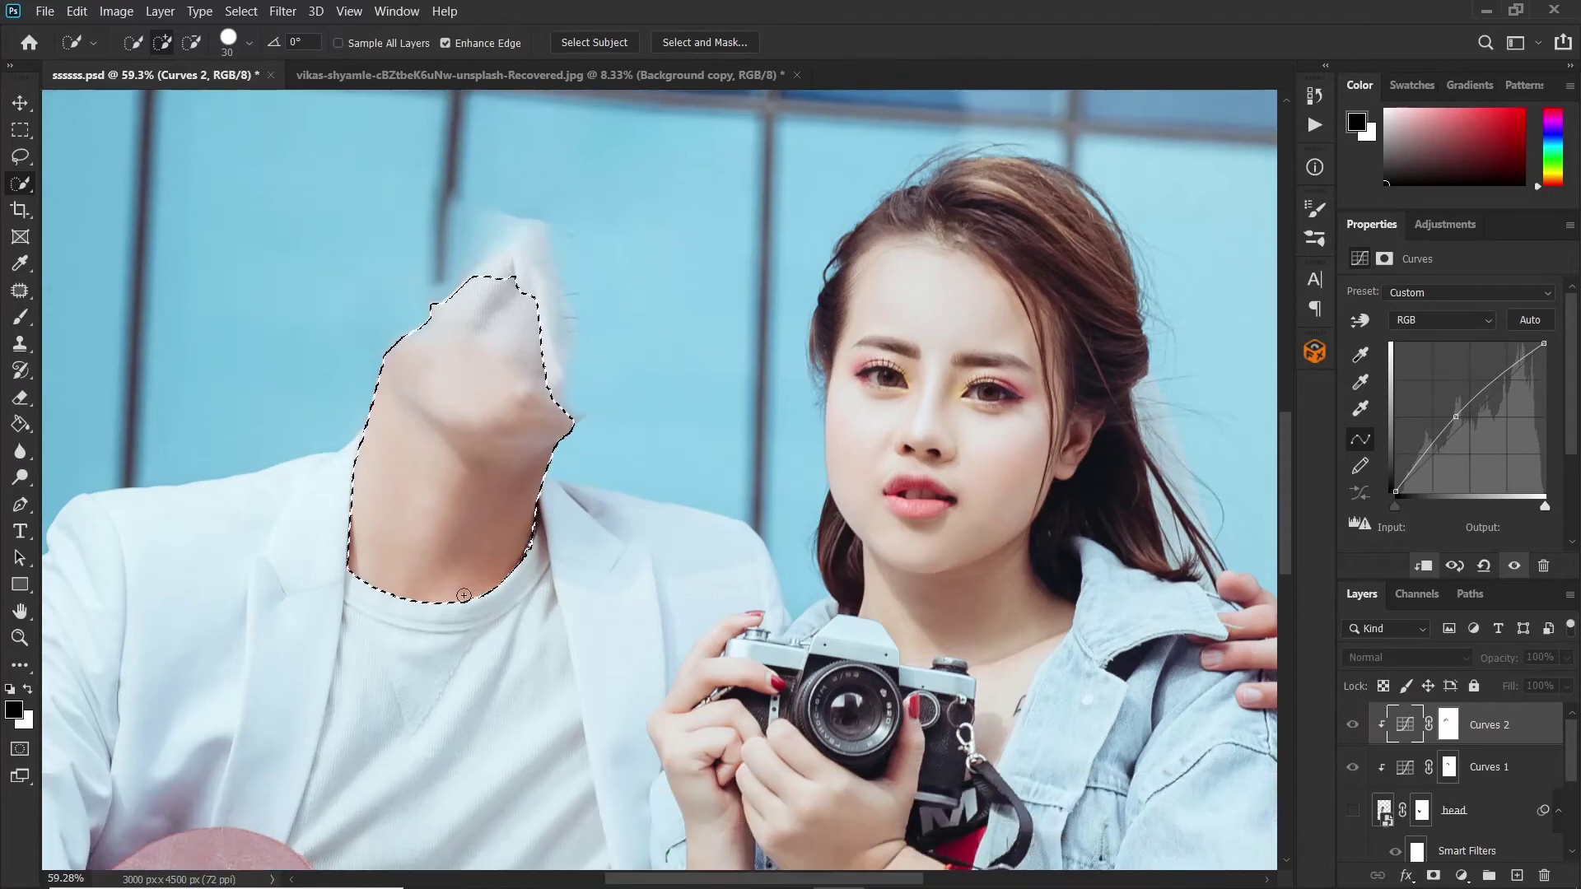
Step: Add the man's wrist and hand resting on his jeans to the selection
scroll(464, 594, "down", 10)
key("ctrl+0")
scroll(359, 733, "up", 5)
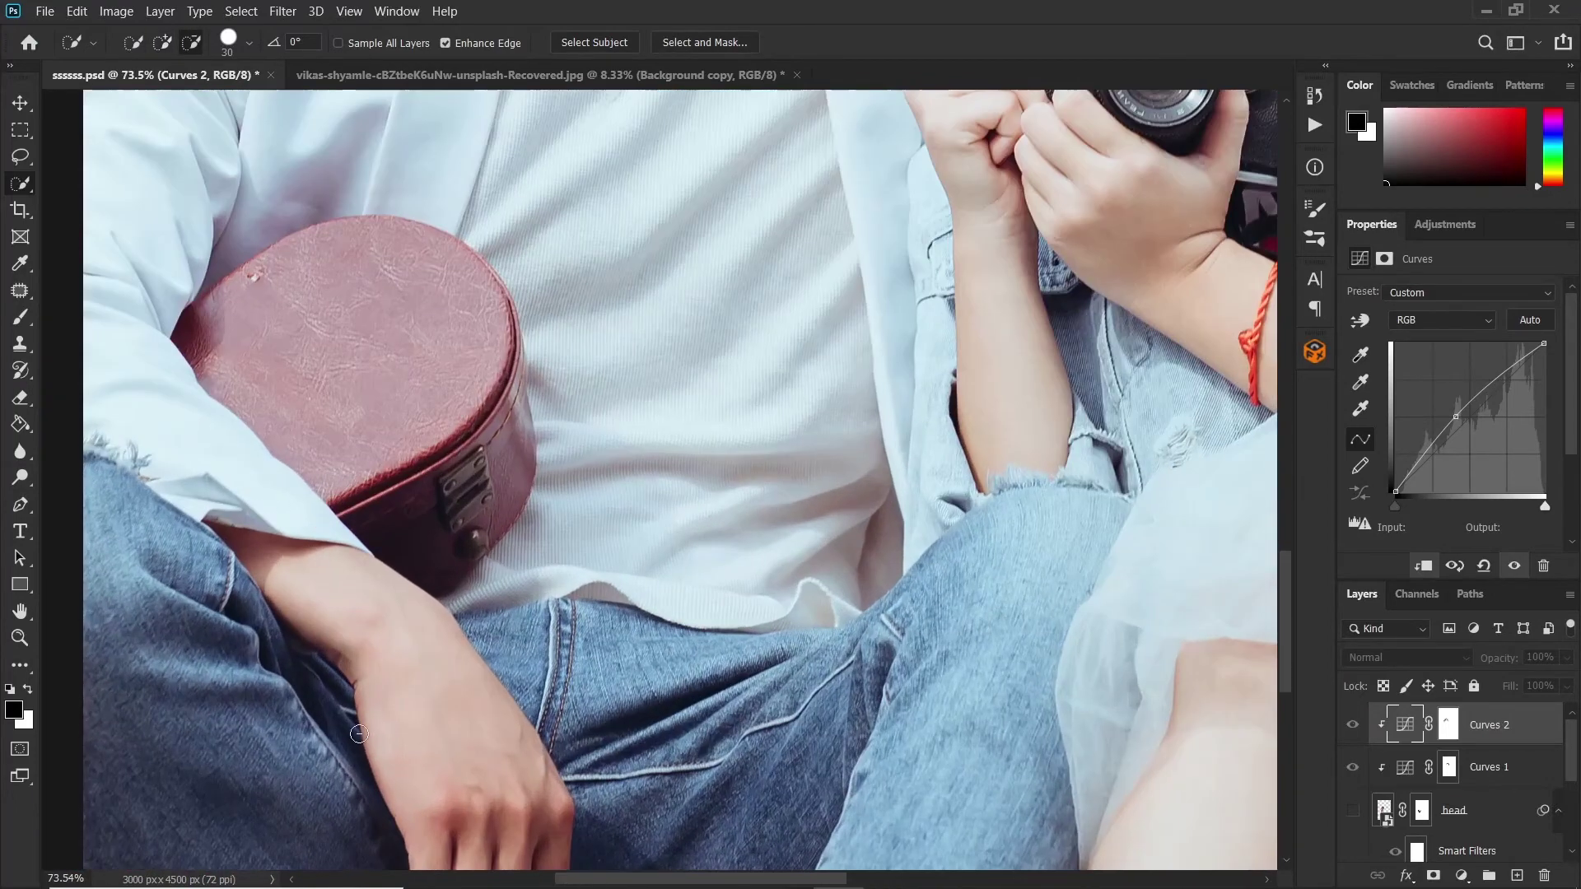
mouse_move(266, 564)
left_mouse_down()
mouse_move(415, 668)
mouse_move(444, 723)
left_mouse_up()
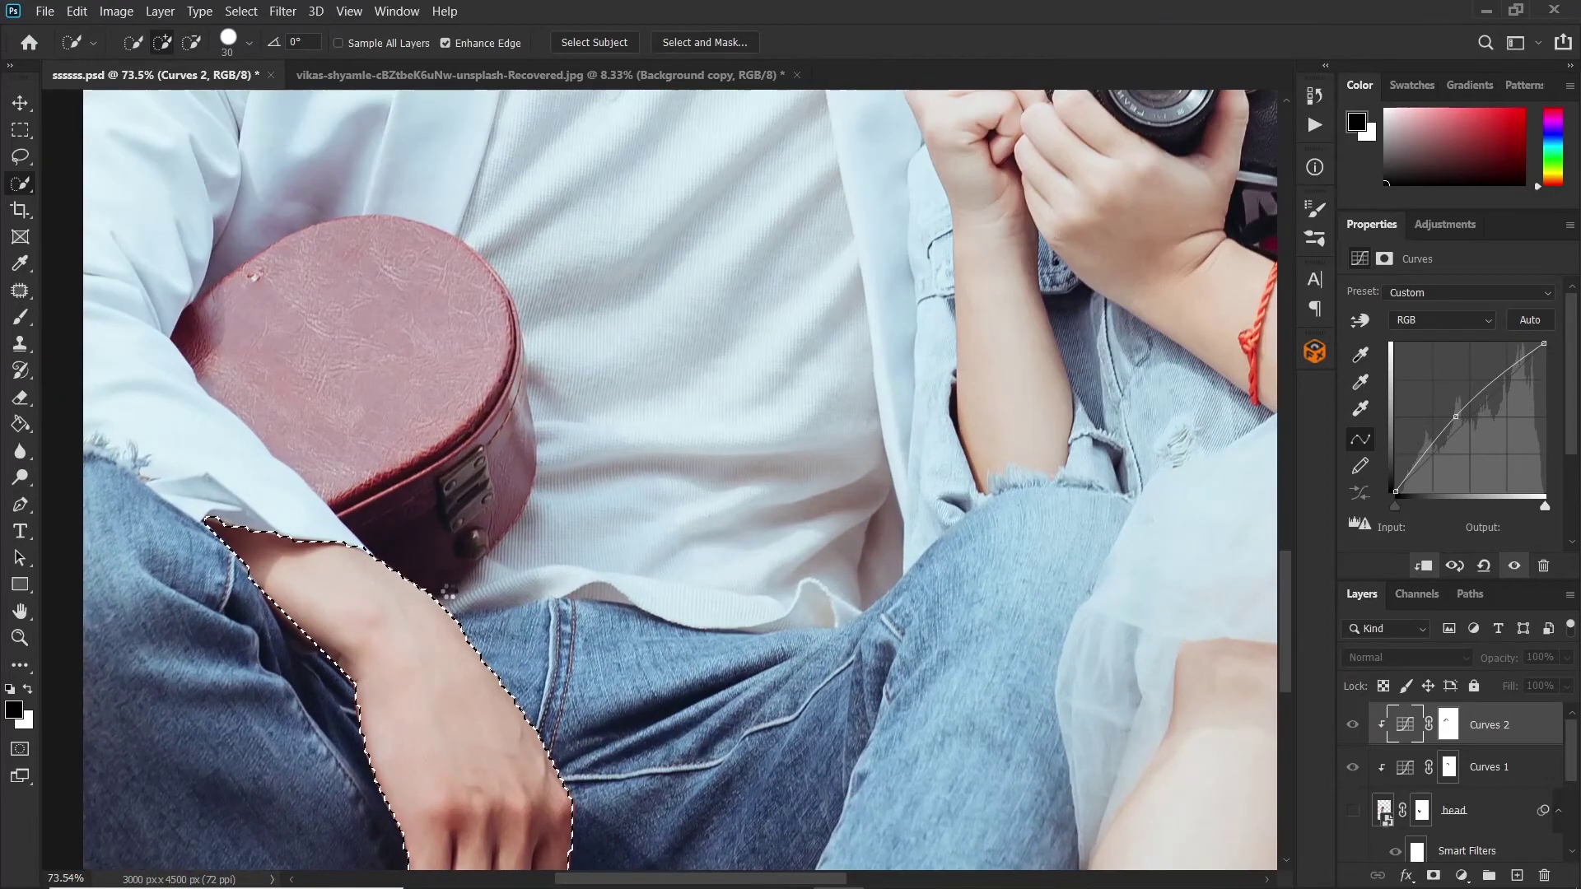
Step: Add the man's hand on the woman's shoulder to the selection, refining around the fingers with the selection brush at size 15
scroll(447, 591, "down", 10)
scroll(398, 357, "up", 8)
scroll(399, 357, "right", 6)
scroll(841, 343, "up", 15)
scroll(841, 342, "right", 15)
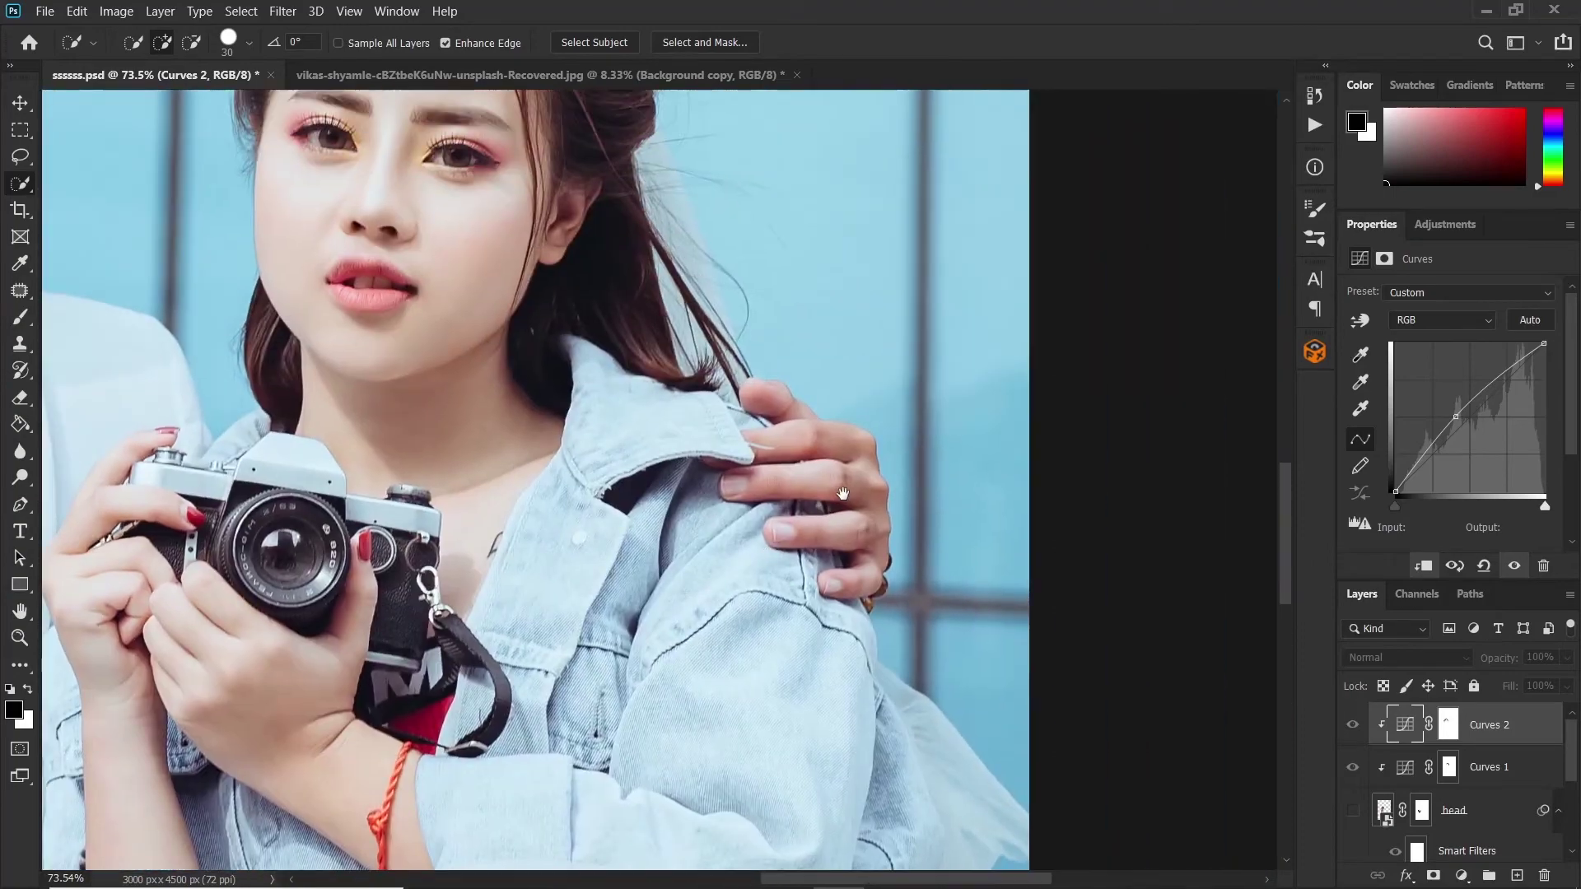
mouse_move(771, 393)
left_mouse_down()
mouse_move(823, 486)
mouse_move(847, 575)
mouse_move(812, 586)
left_mouse_up()
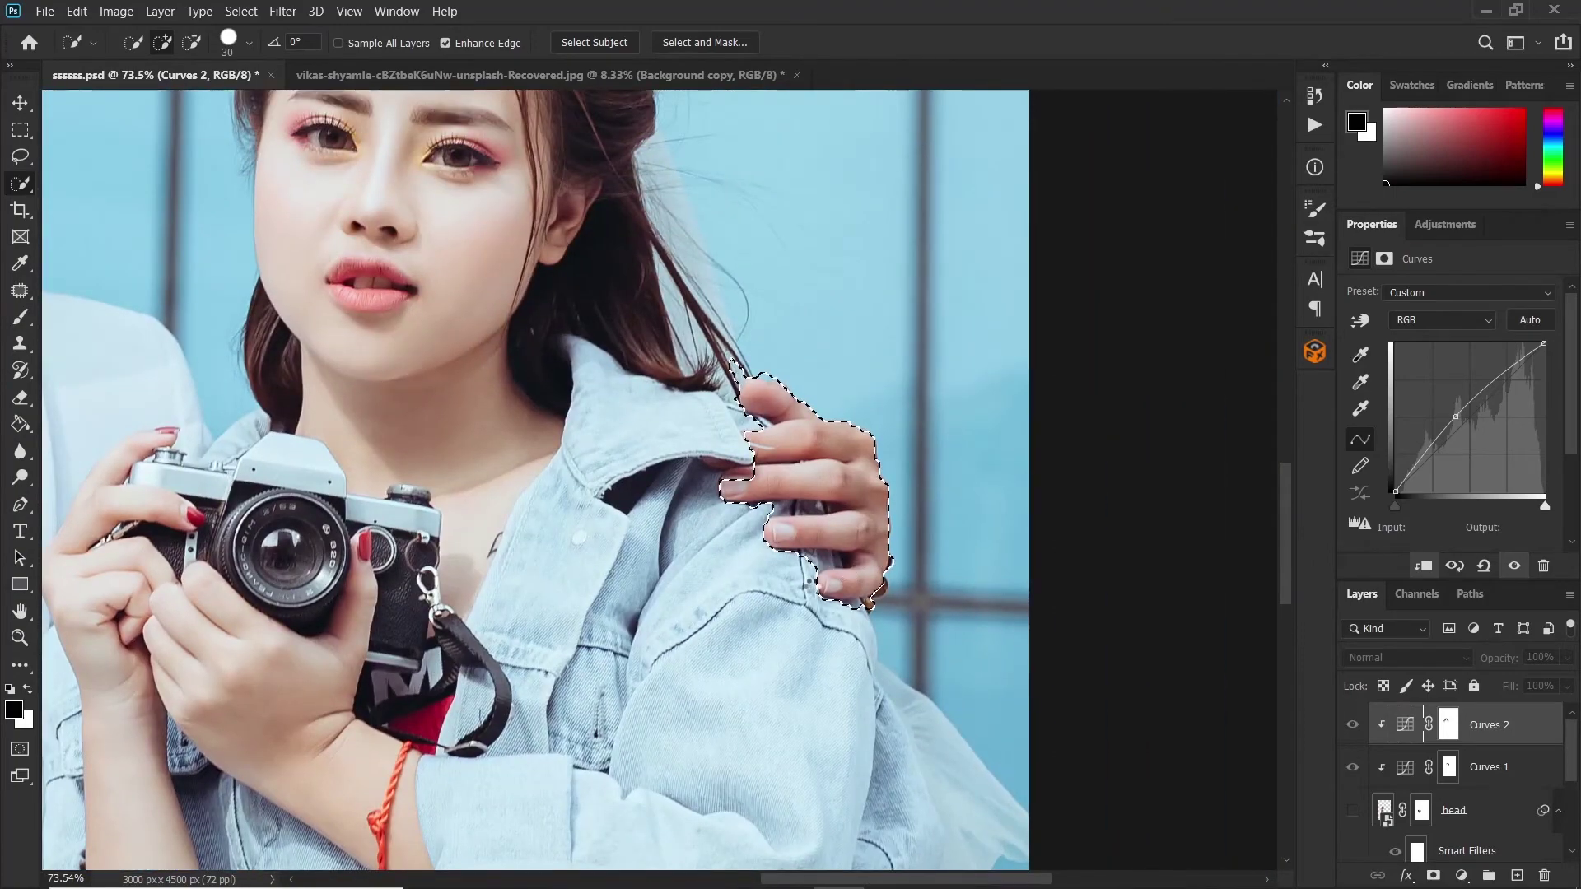
scroll(815, 580, "up", 5)
key("bracketleft")
key("bracketleft")
key("bracketleft")
key("alt")
mouse_move(810, 547)
left_mouse_down()
mouse_move(875, 541)
mouse_move(833, 431)
left_mouse_up()
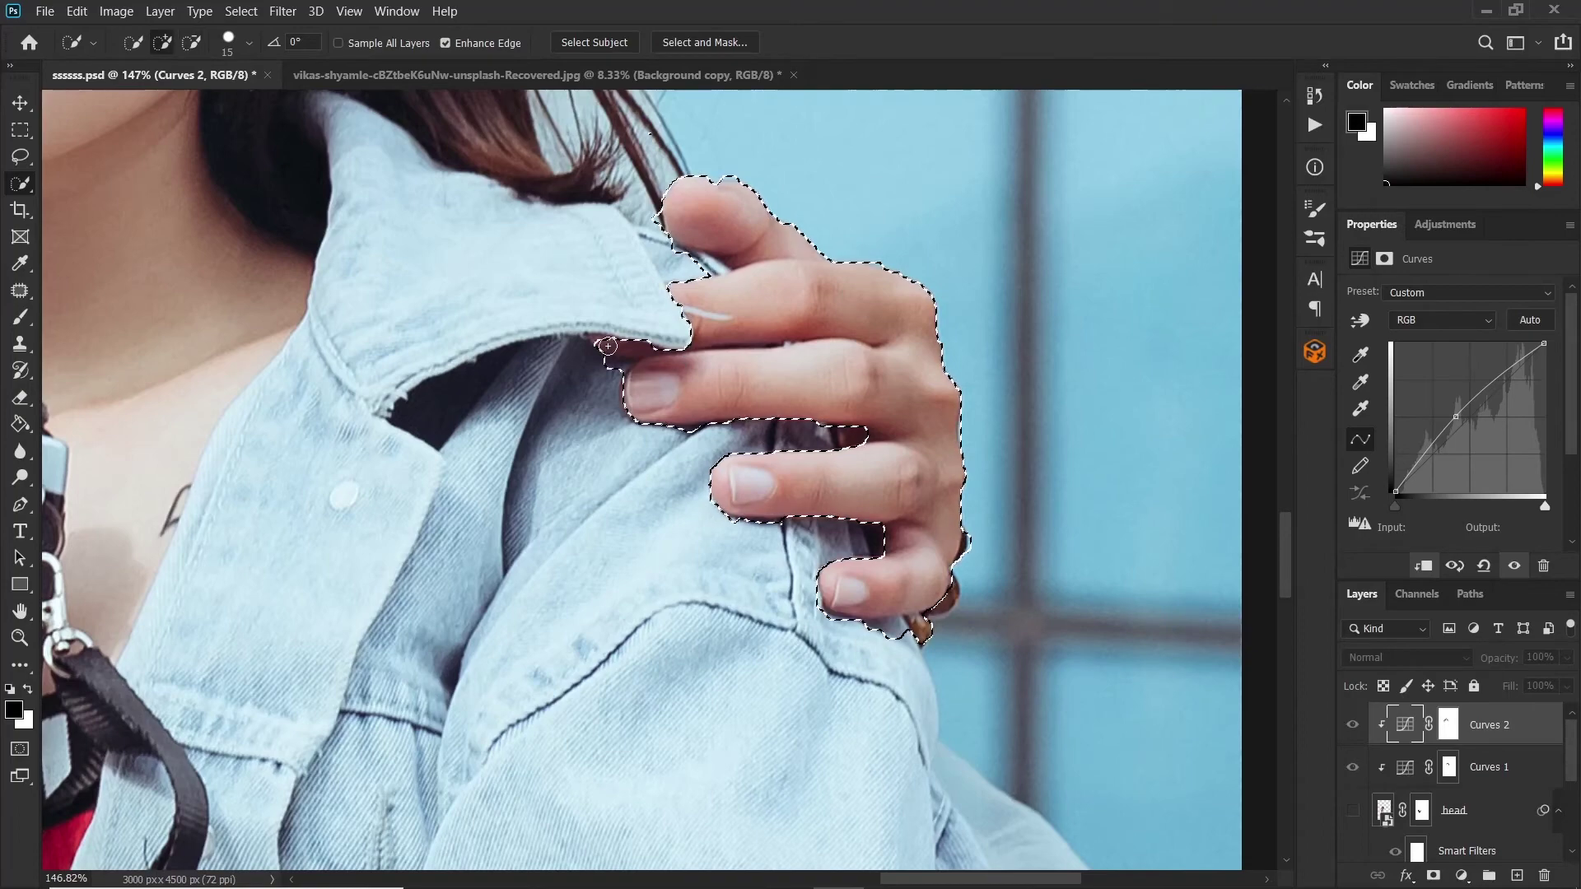
scroll(687, 181, "down", 3)
scroll(411, 191, "down", 4)
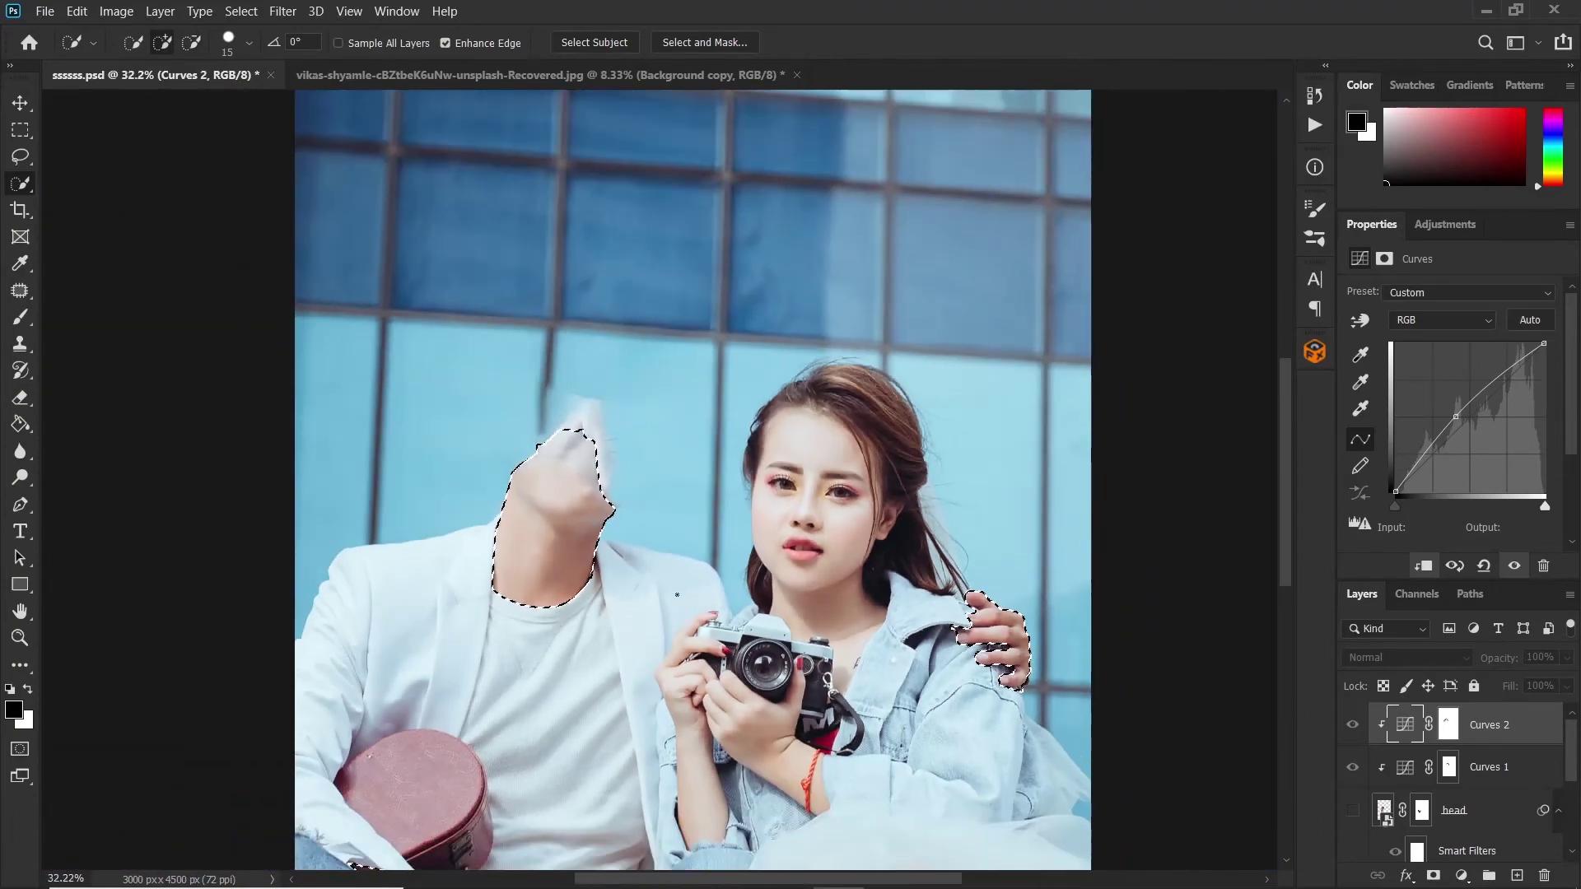
scroll(676, 582, "down", 3)
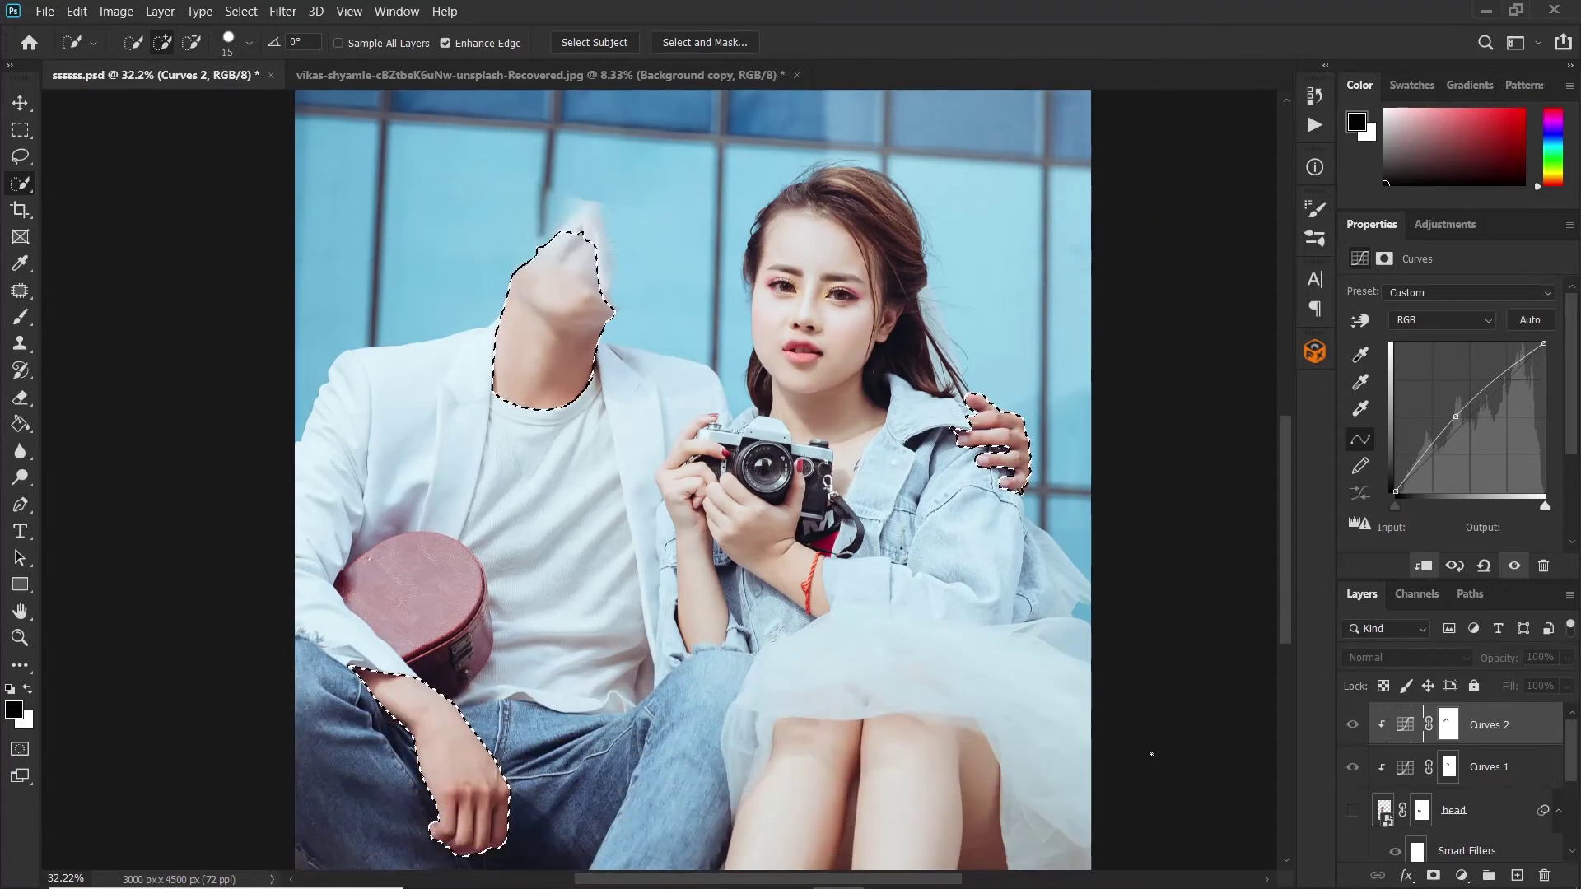
Step: Show the head layer again and add a Color Balance adjustment masked by the skin selection above Background copy
left_click(1352, 810)
scroll(1476, 769, "down", 5)
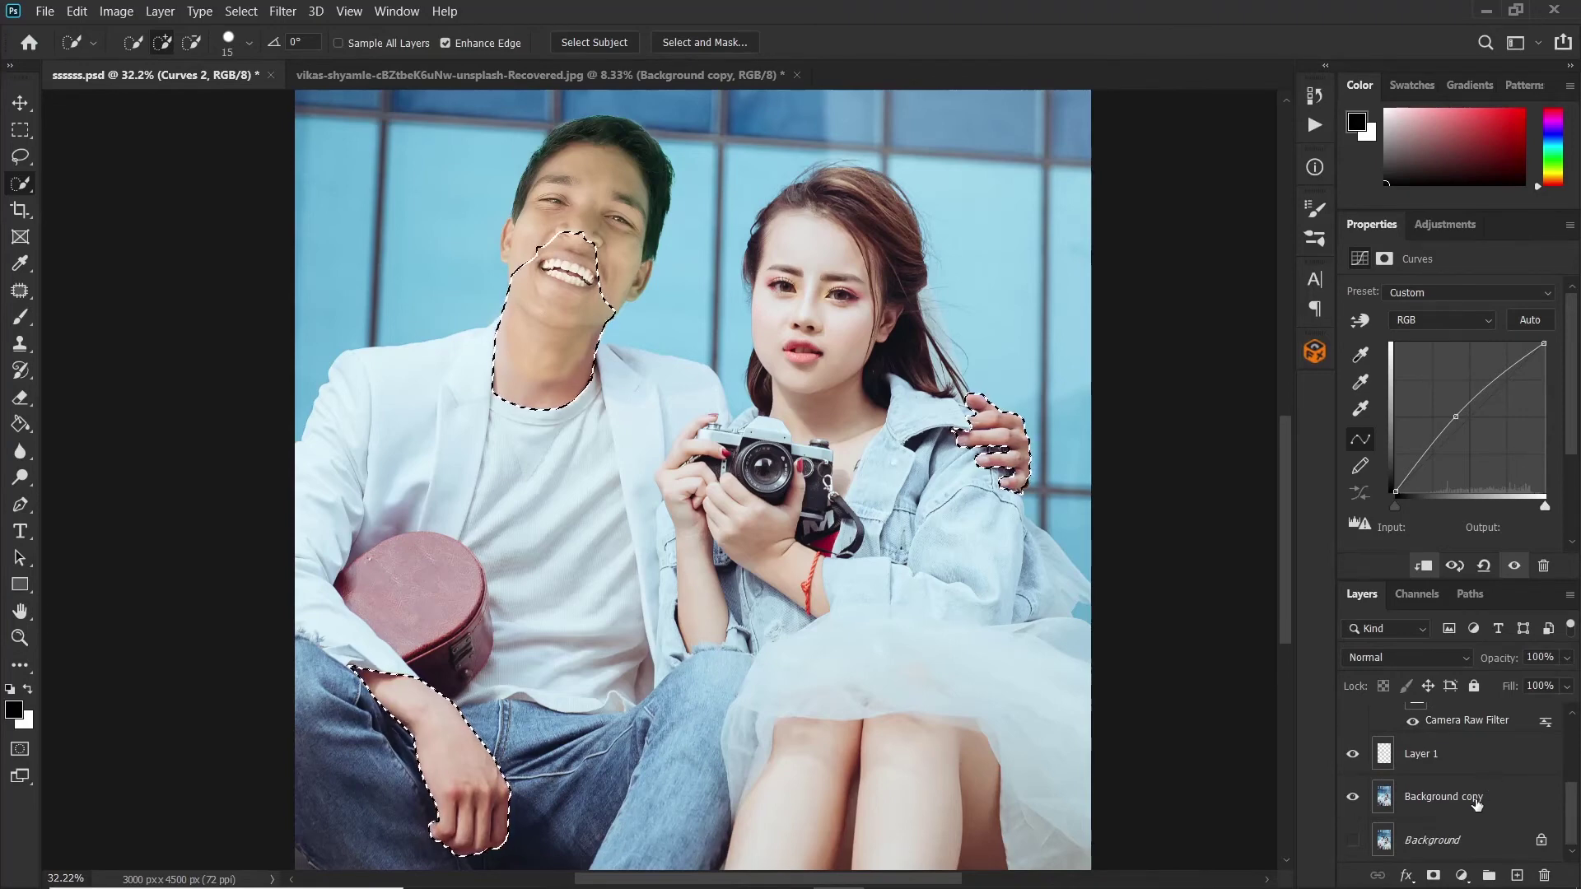
left_click(1475, 798)
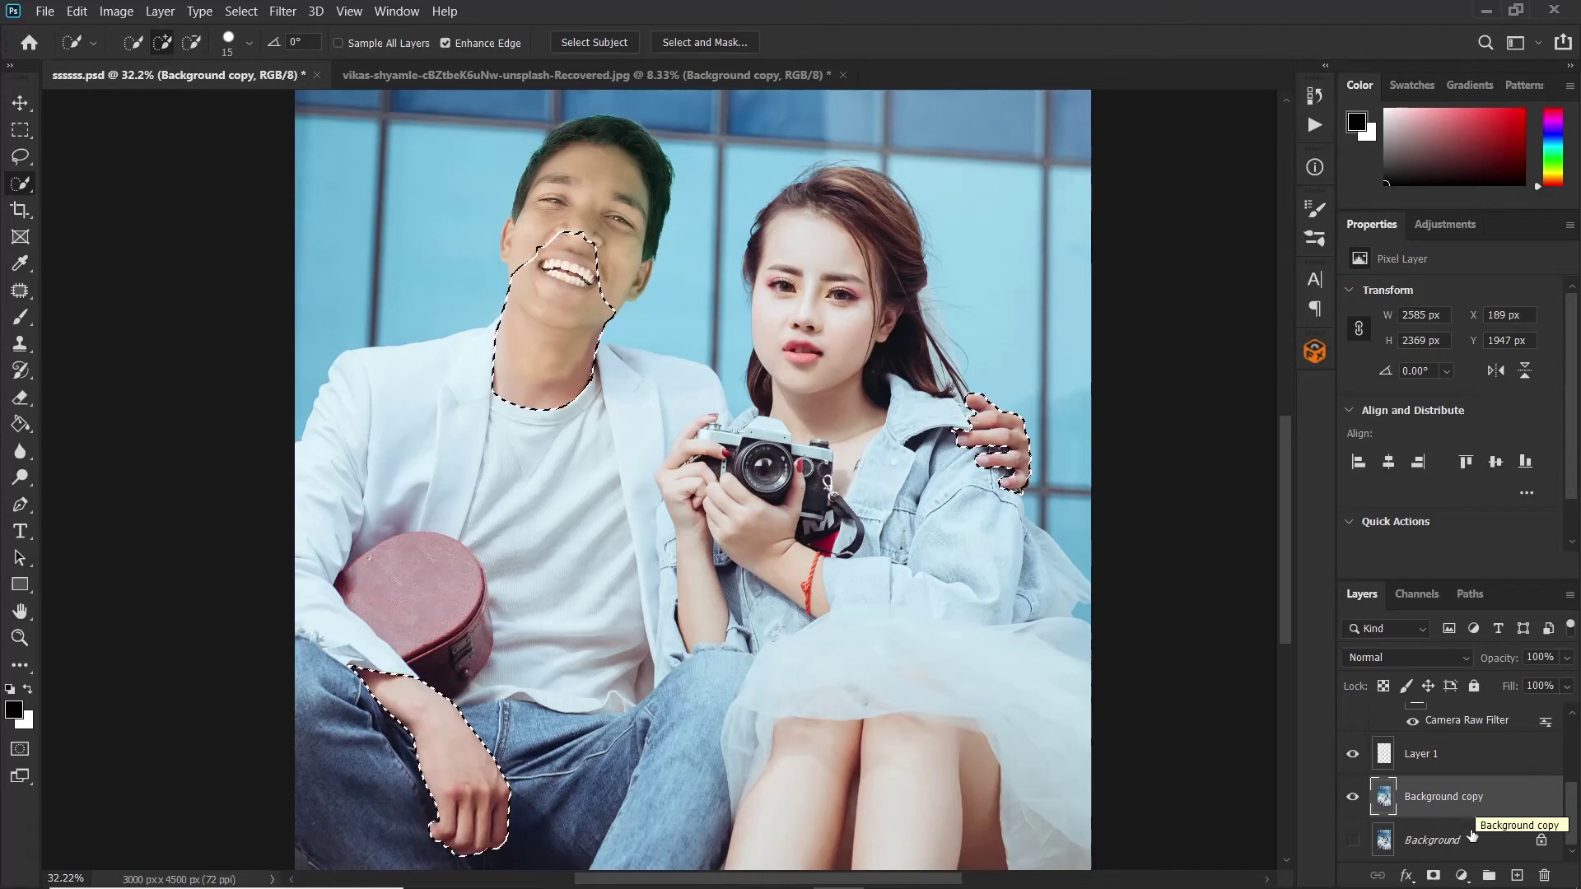
left_click(1464, 876)
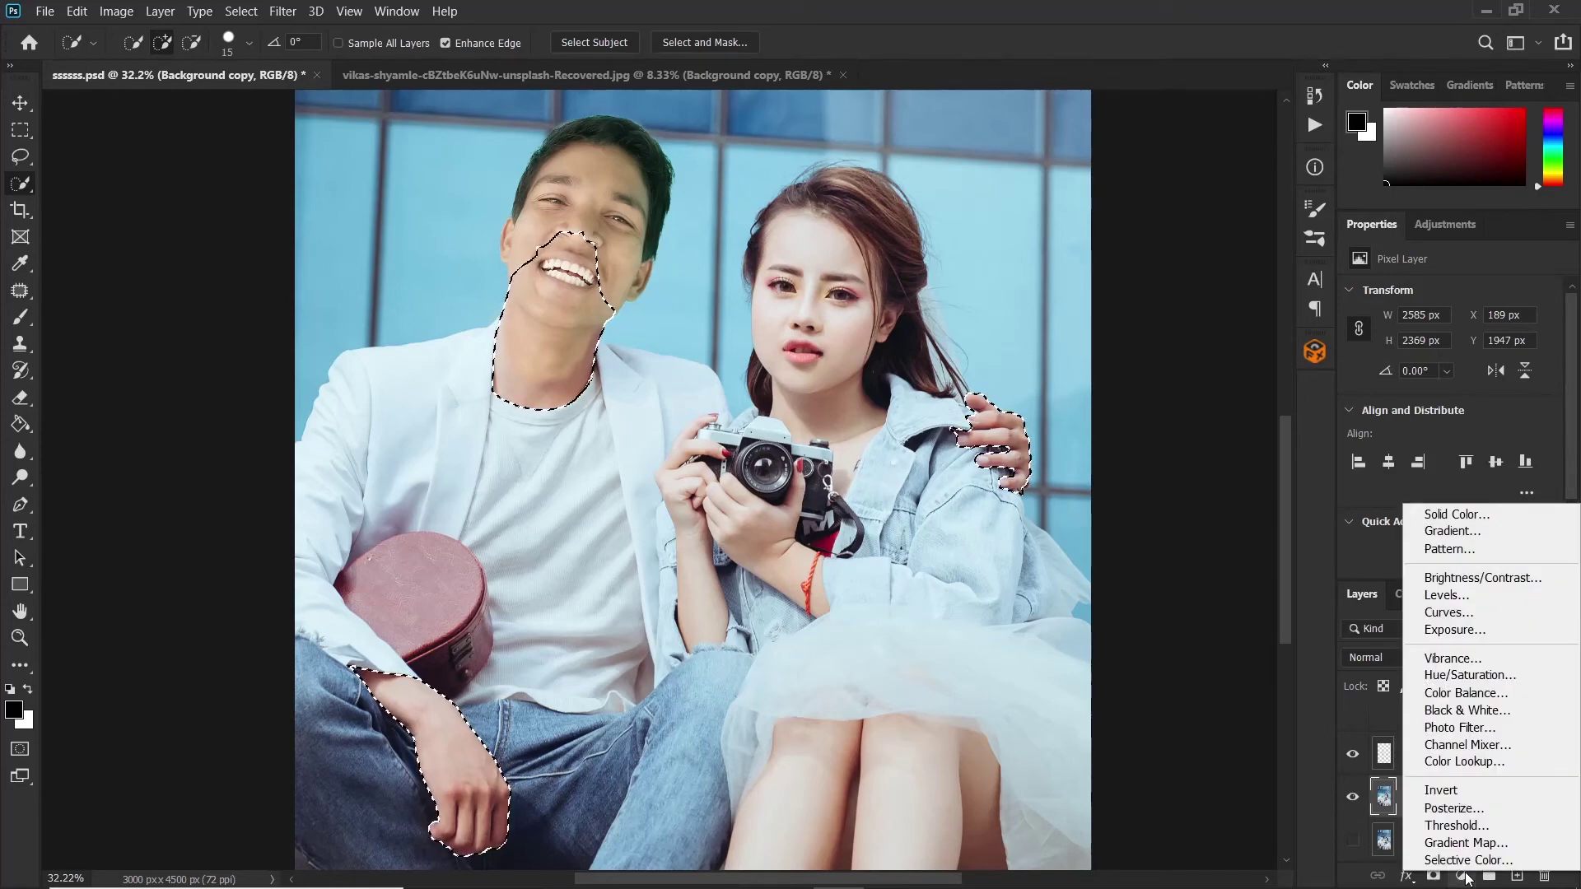
left_click(1466, 694)
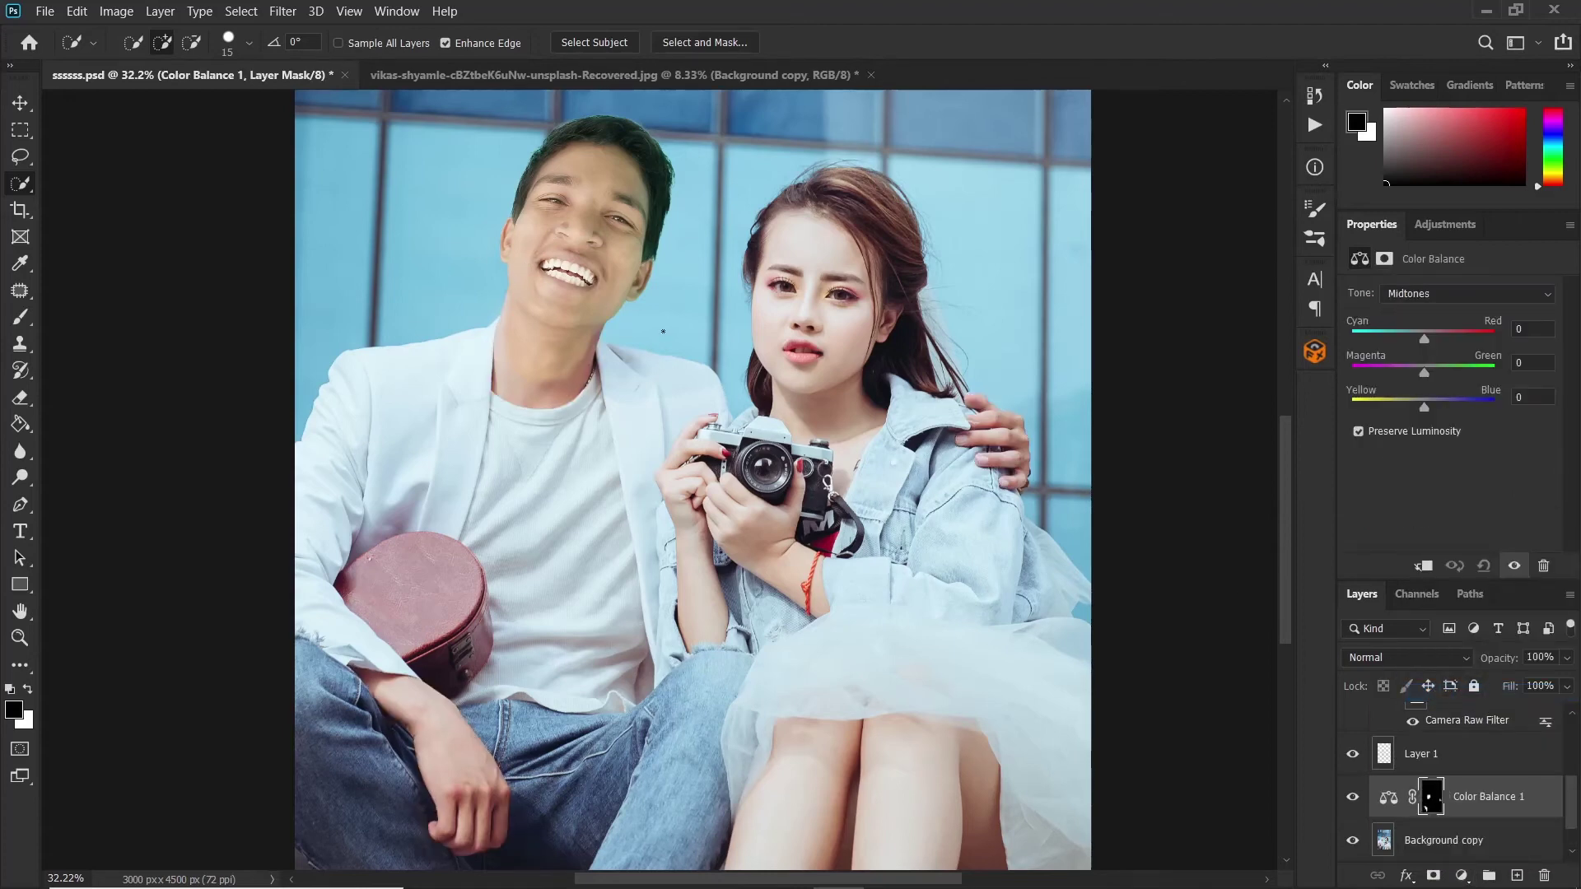
Step: Paint black with the soft brush at size 90 on the head layer's mask over the man's neck, and save the document
scroll(662, 331, "up", 5)
left_click_drag(608, 179, 565, 424)
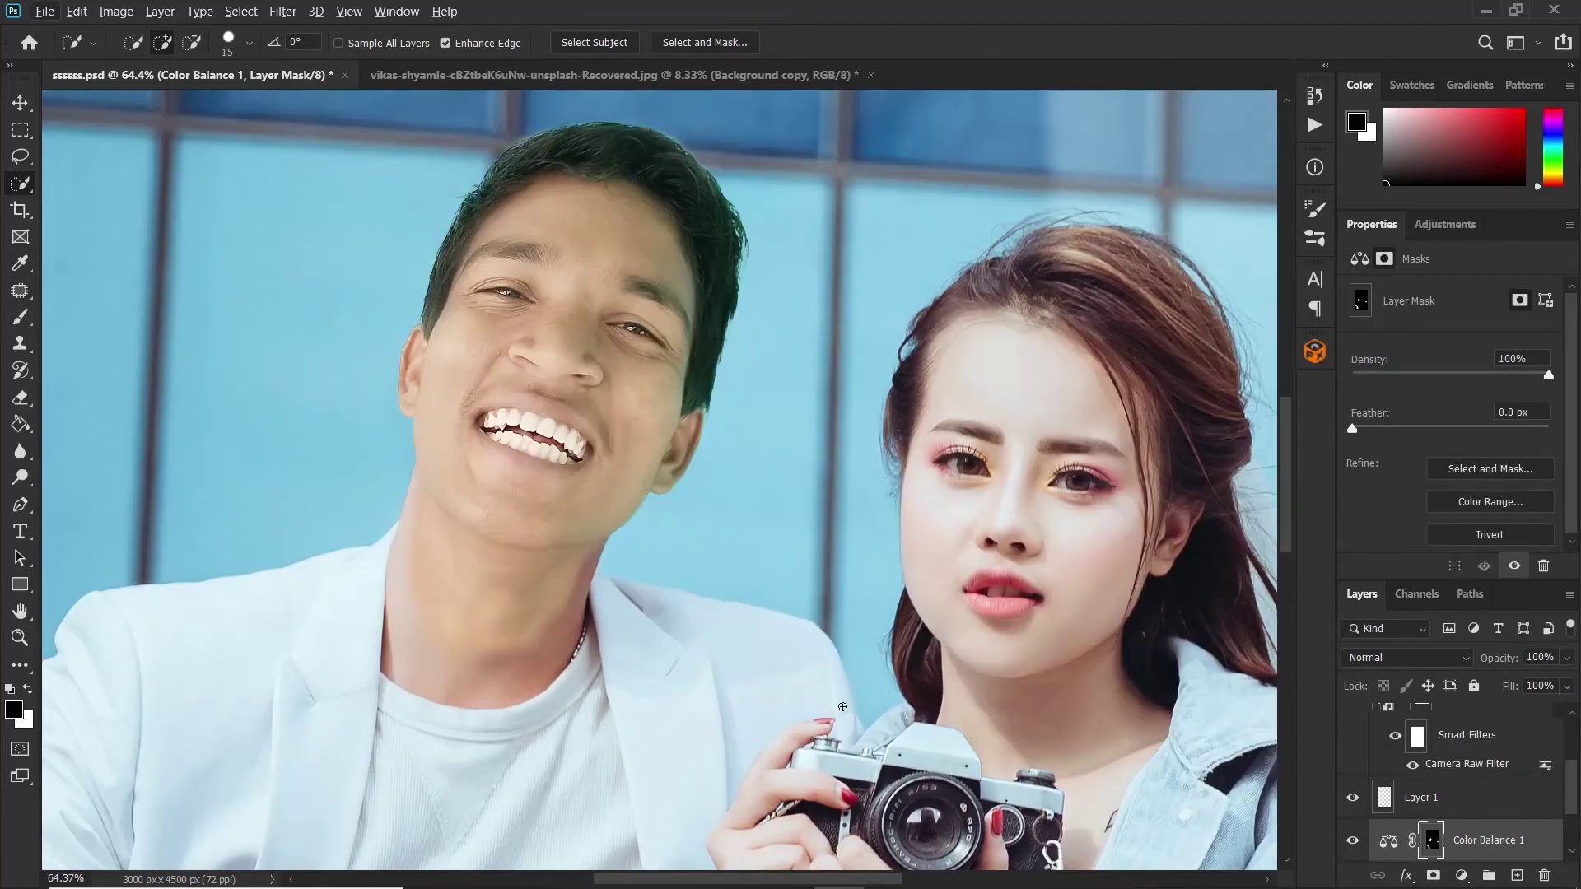
scroll(1425, 808, "up", 2)
left_click(1489, 790)
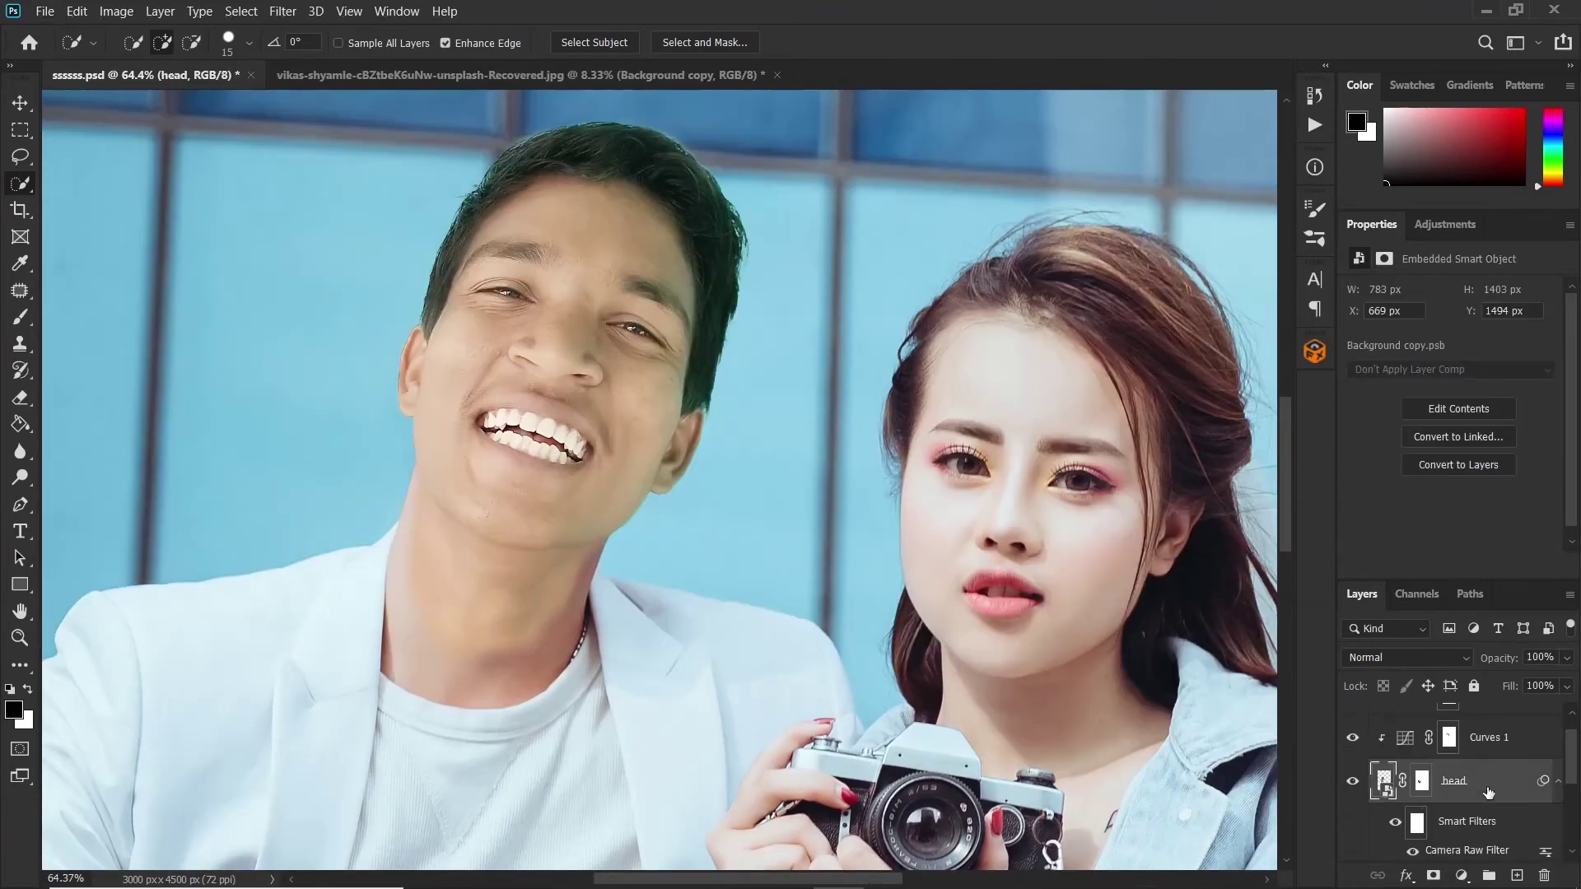
left_click(1421, 779)
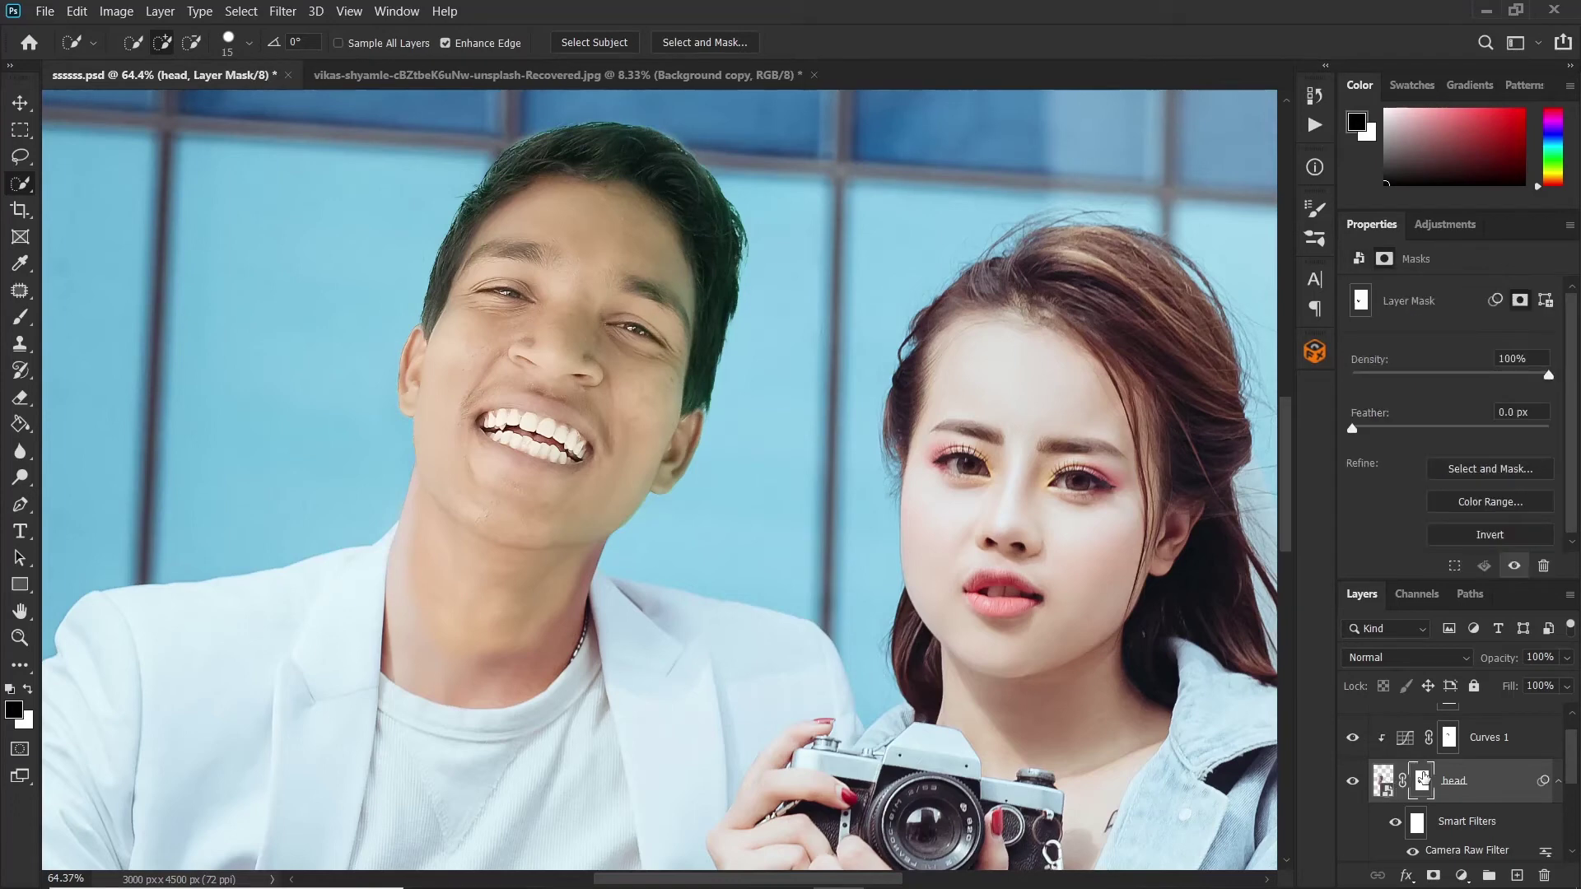
left_click(22, 319)
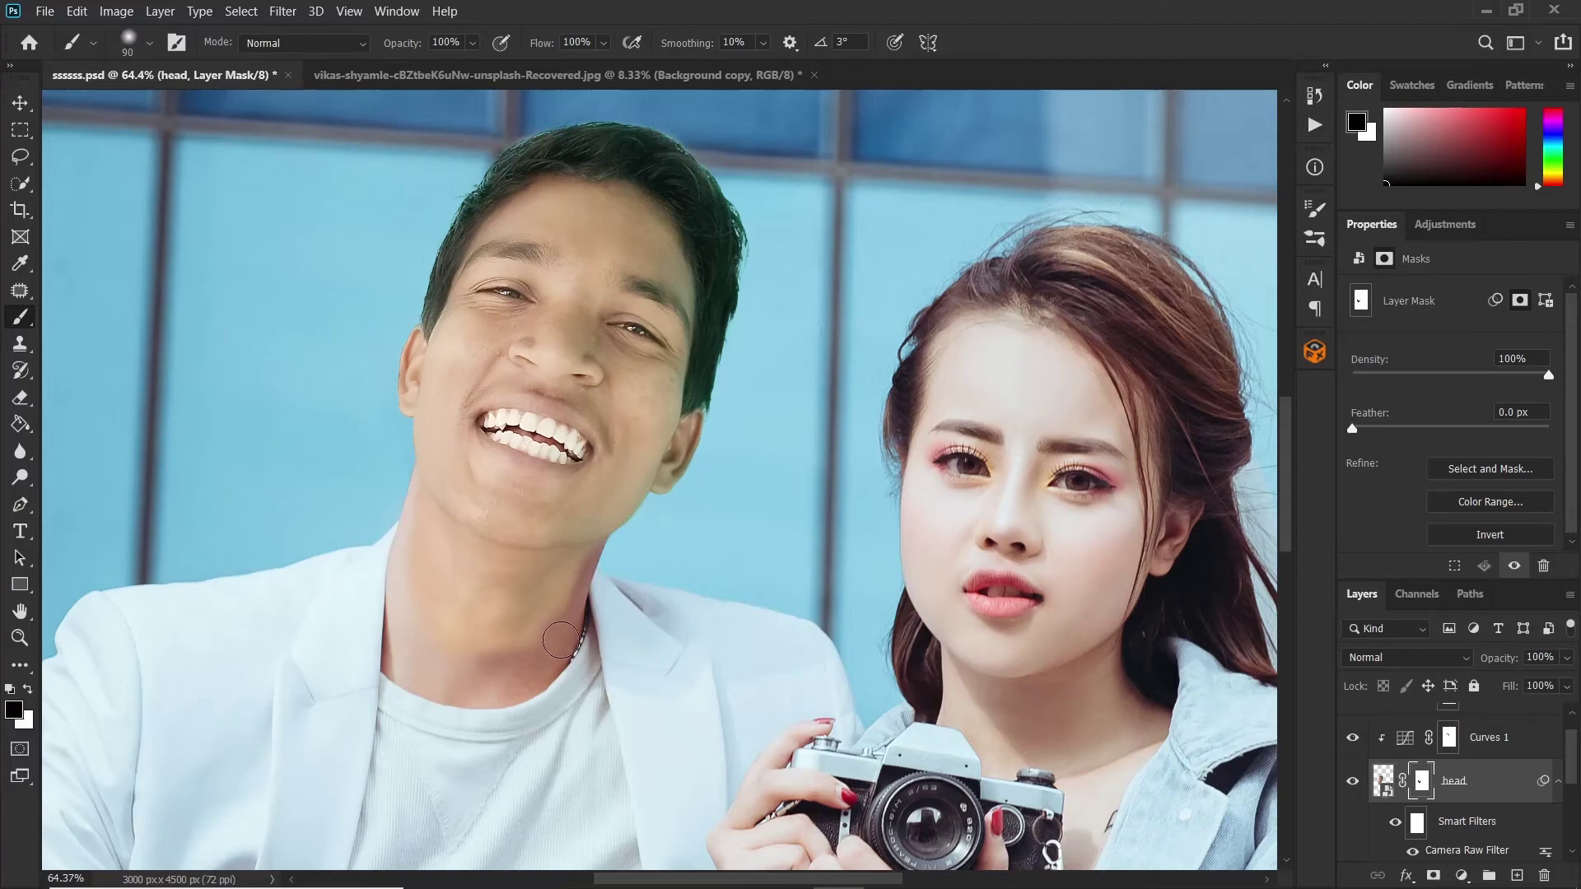
mouse_move(576, 595)
left_mouse_down()
mouse_move(525, 634)
mouse_move(423, 632)
mouse_move(572, 615)
mouse_move(507, 617)
mouse_move(408, 552)
mouse_move(404, 508)
mouse_move(482, 566)
mouse_move(582, 571)
mouse_move(513, 580)
mouse_move(431, 548)
mouse_move(402, 512)
mouse_move(439, 643)
mouse_move(501, 647)
left_mouse_up()
key("ctrl+s")
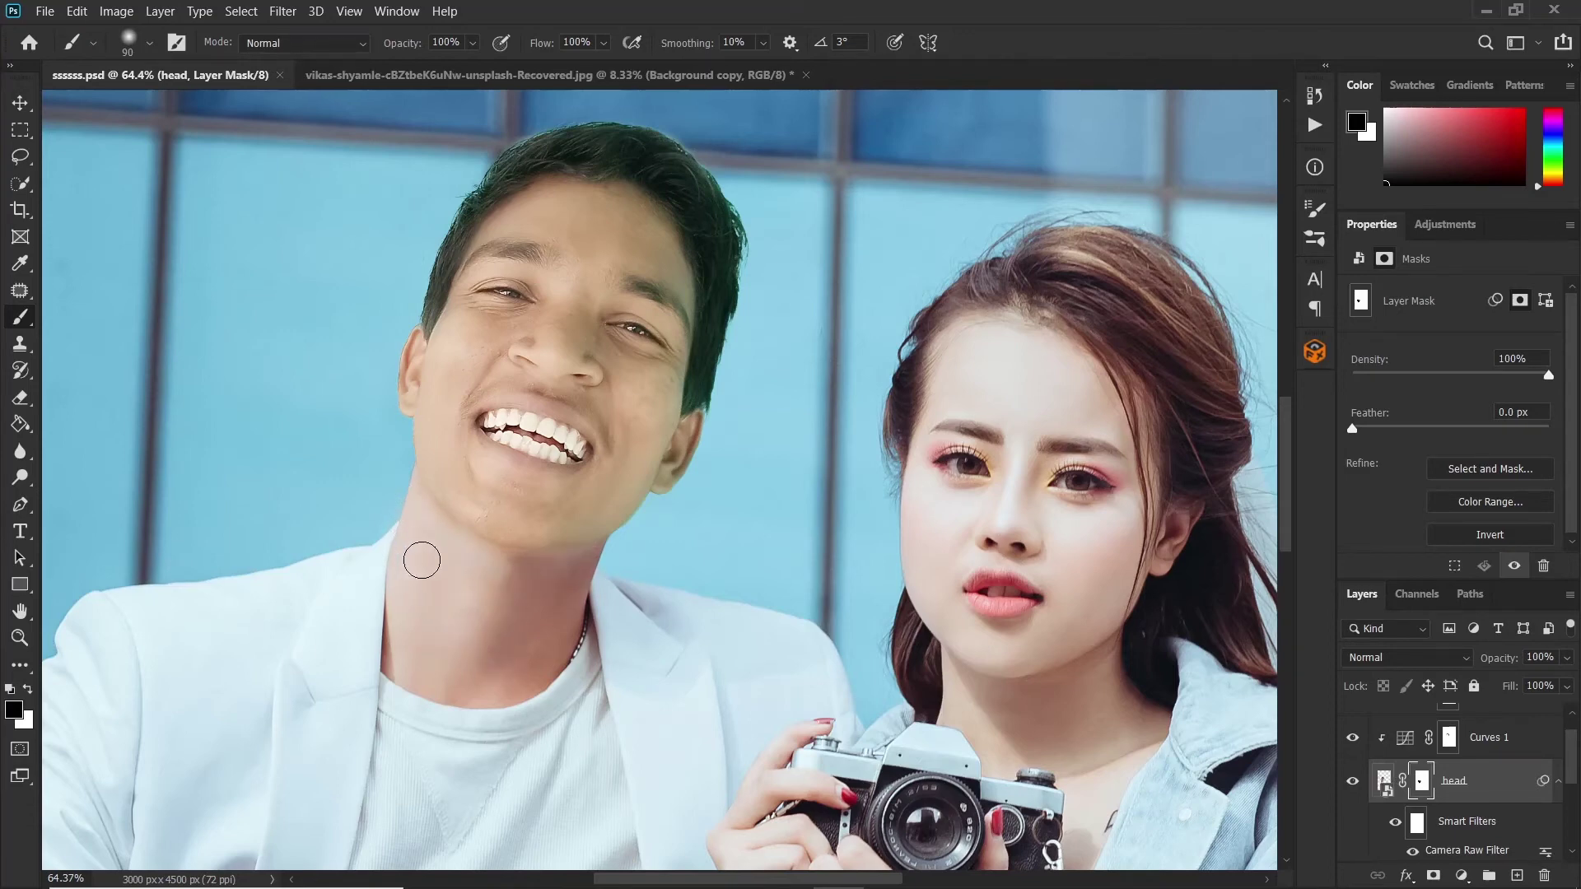
Step: Adjust the Yellow–Blue and Magenta–Green balance of the midtones in the Color Balance 1 layer
scroll(1424, 792, "down", 5)
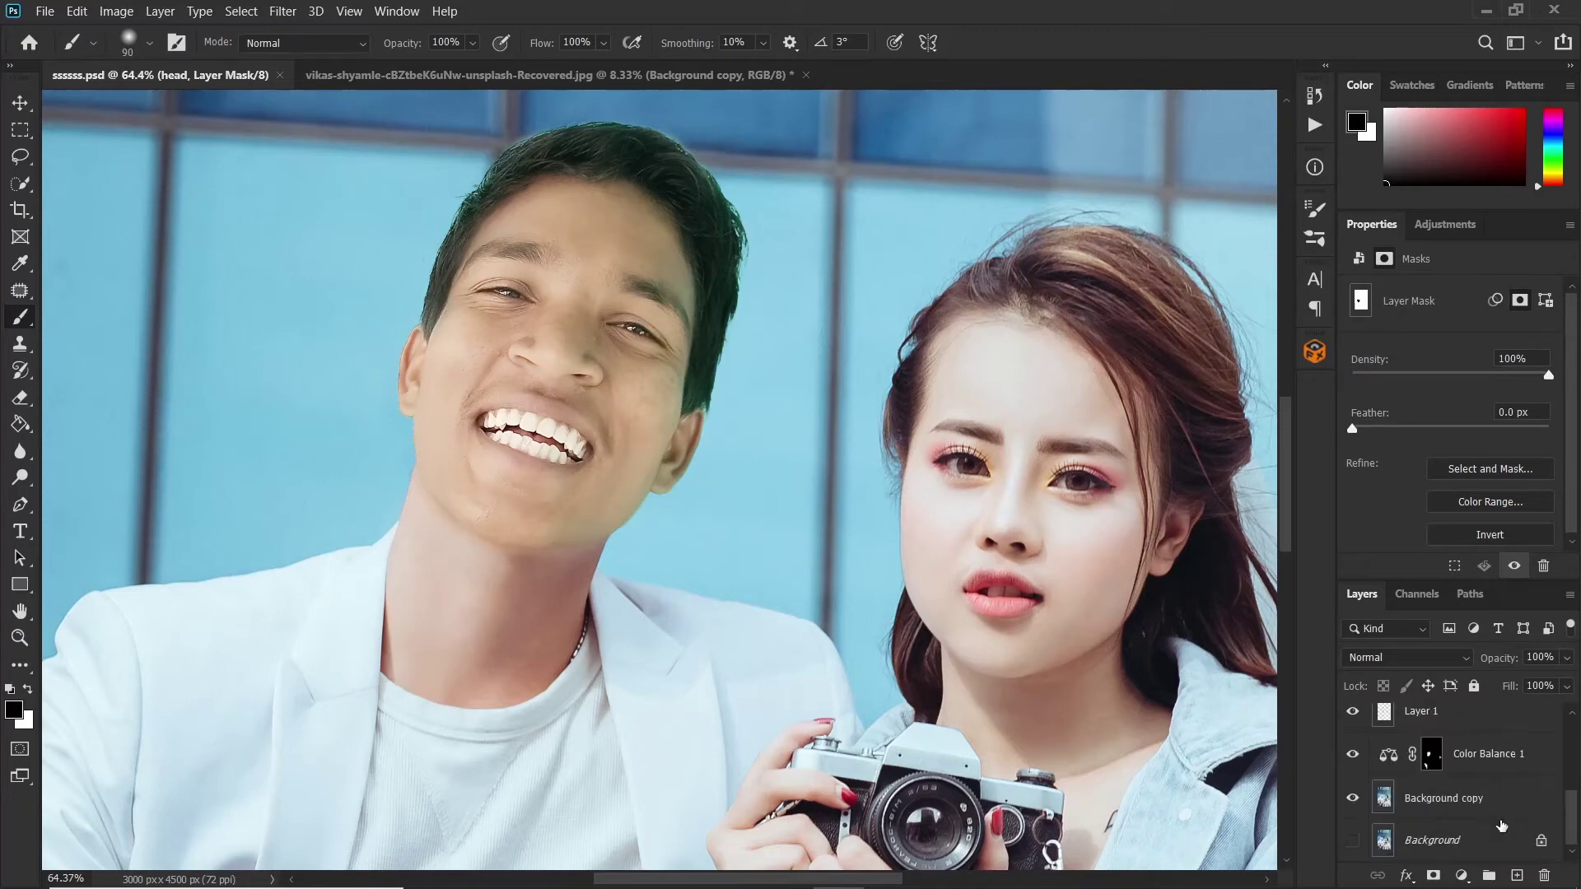
left_click(1395, 756)
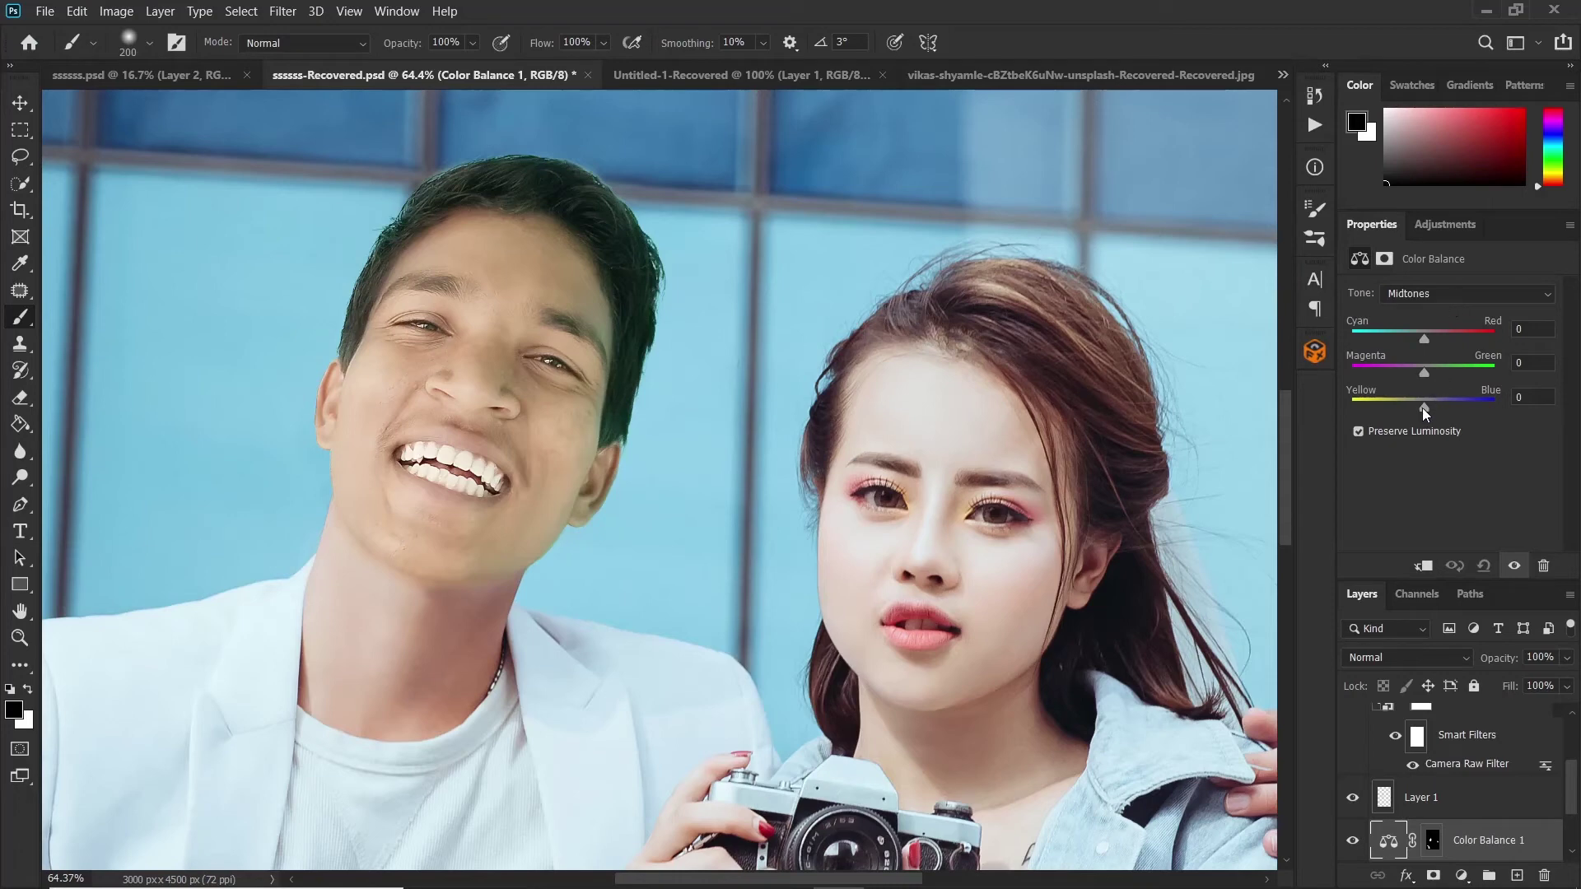
left_click_drag(1424, 406, 1420, 407)
left_click_drag(1404, 407, 1405, 407)
left_click_drag(1421, 370, 1429, 343)
Step: Set the Magenta–Green balance of the Color Balance 1 highlights to -5
left_click(1424, 293)
left_click(1415, 339)
left_click_drag(1424, 373, 1423, 339)
Step: Set the Color Balance 1 shadows to Cyan–Red -9, Magenta–Green -1 and Yellow–Blue +1
left_click(1413, 295)
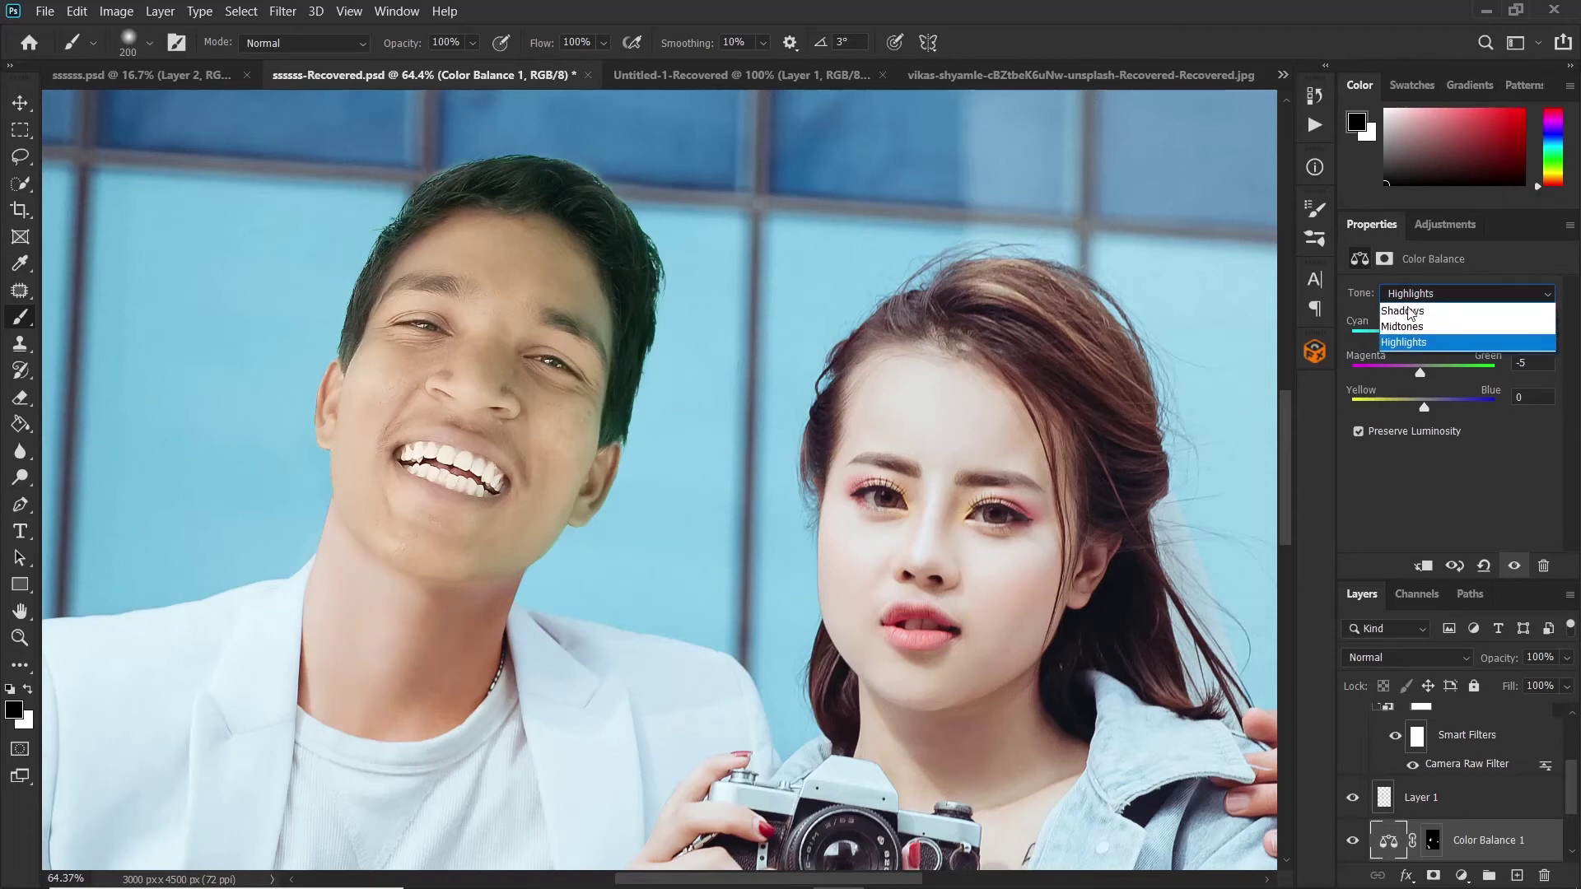
left_click(1408, 312)
left_click_drag(1427, 346, 1418, 348)
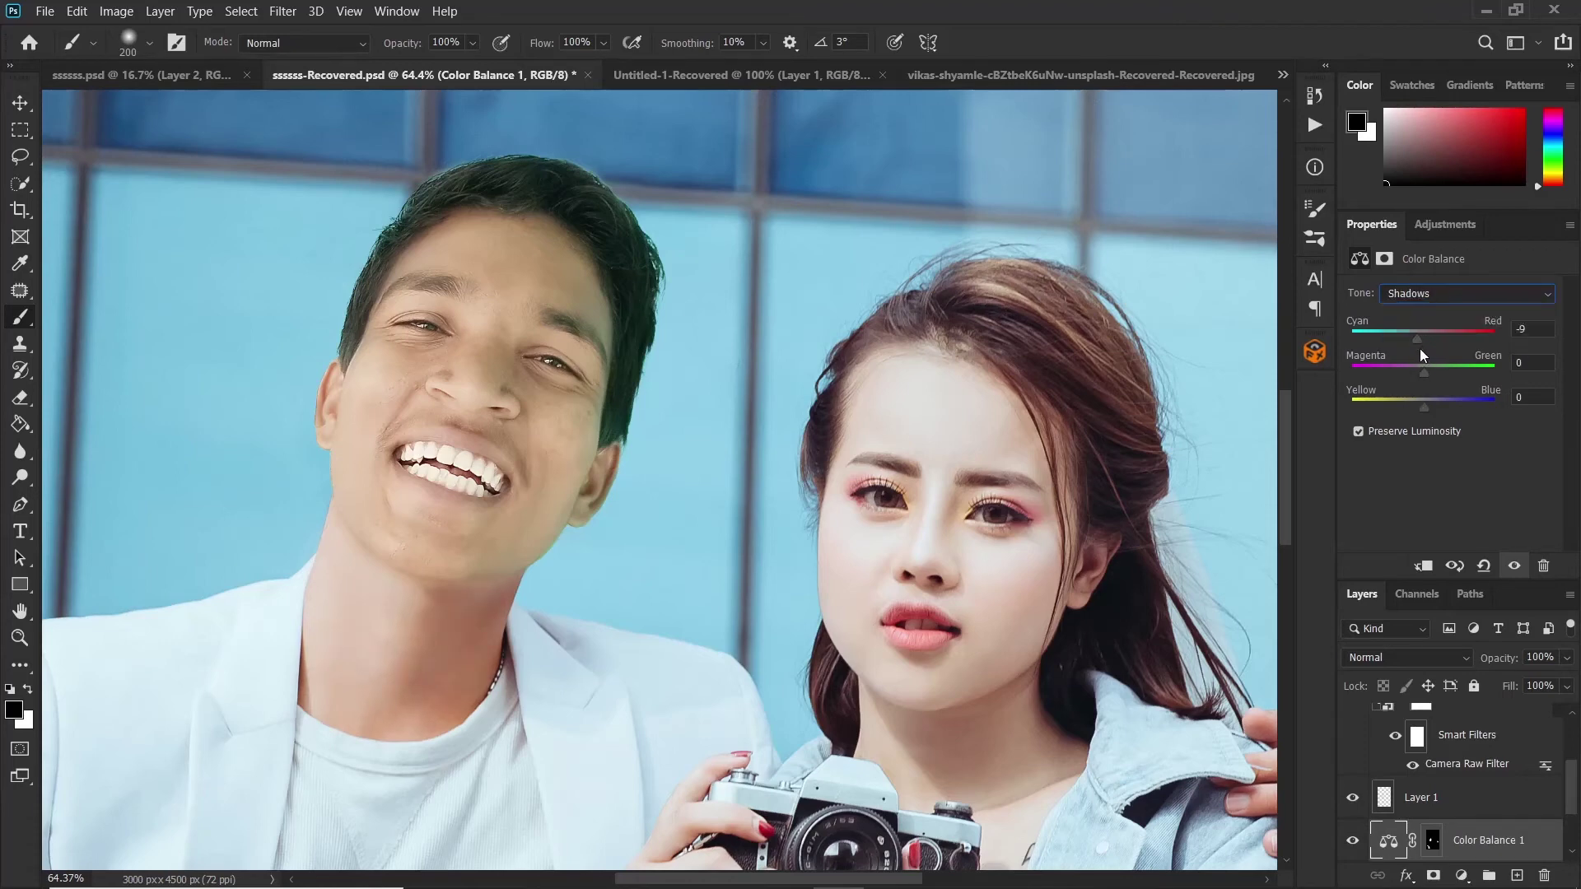
left_click(1421, 370)
left_click_drag(1422, 407, 1426, 405)
scroll(1487, 776, "up", 2)
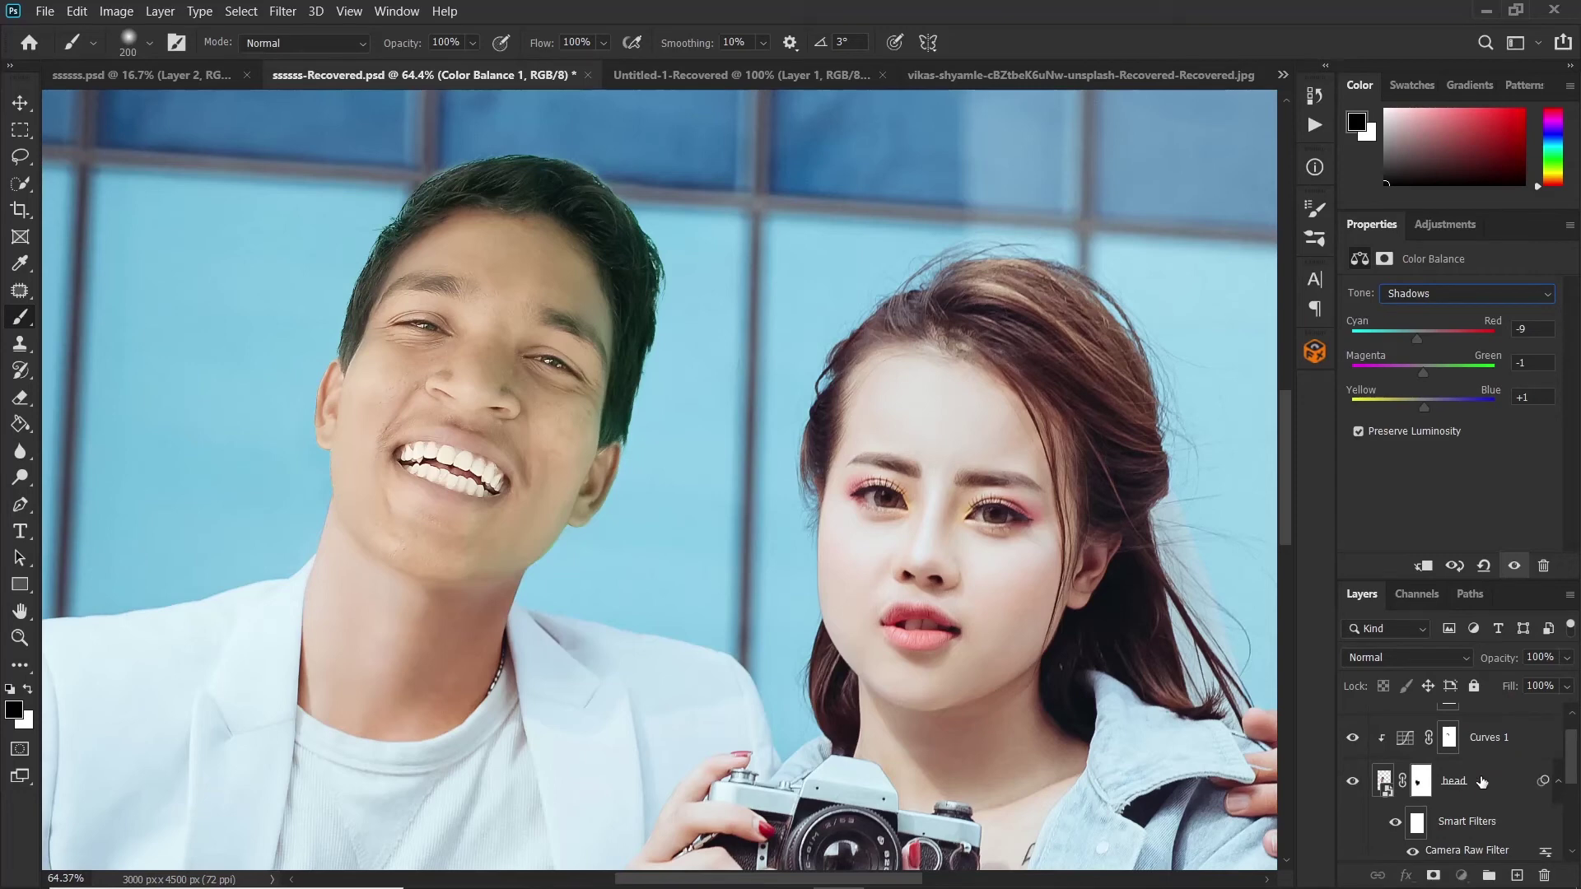
Step: Add a Hue/Saturation adjustment clipped to the head layer and set its Yellows to Saturation -74 and Lightness -20
left_click(1474, 784)
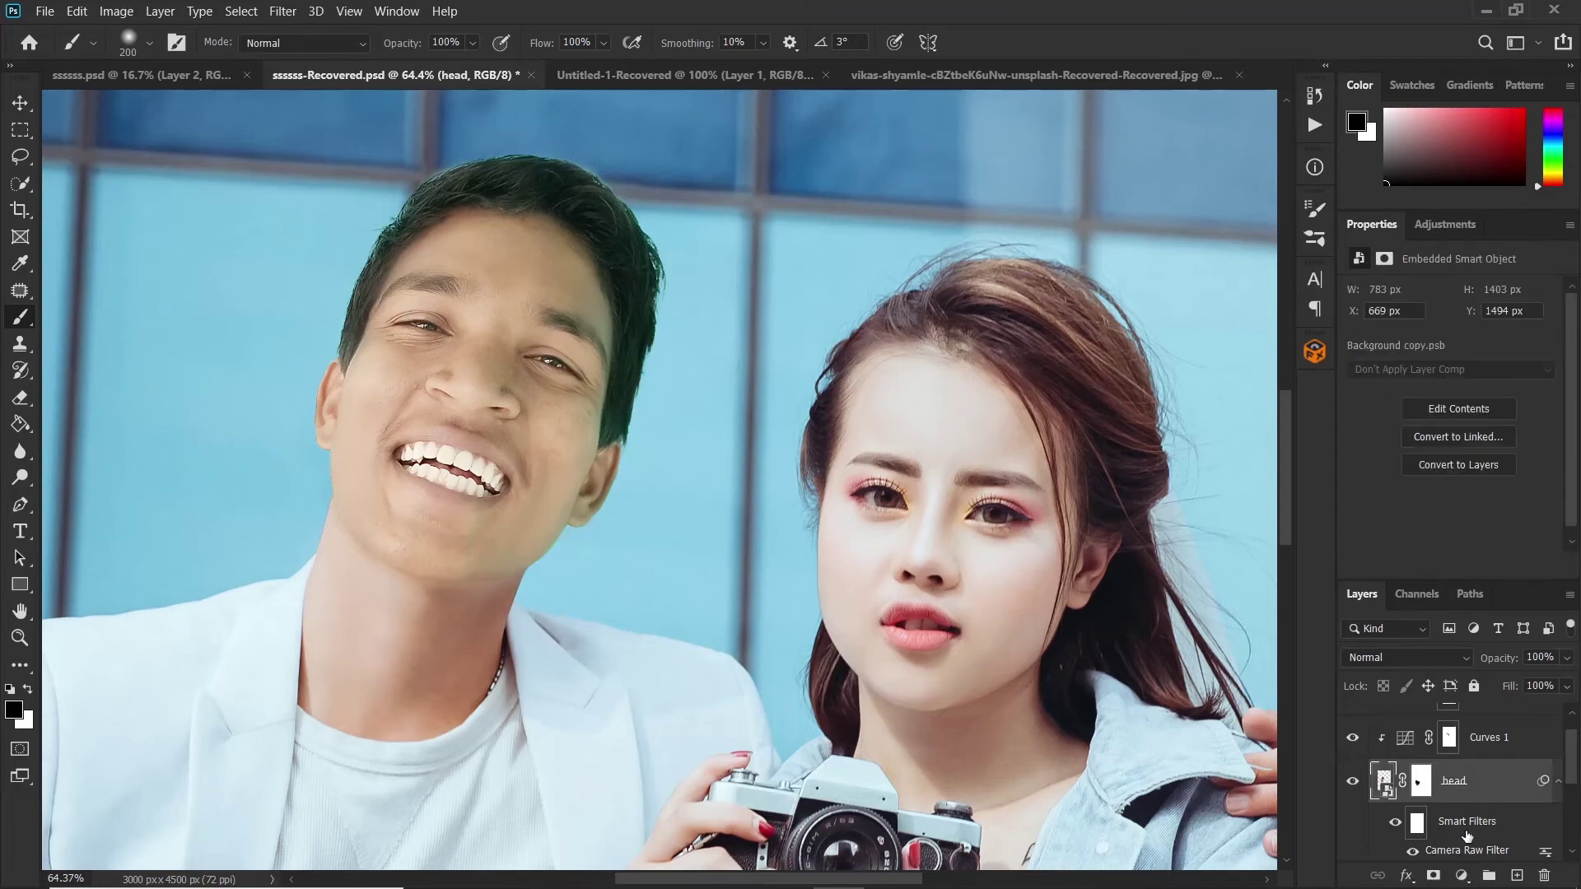
left_click(1462, 876)
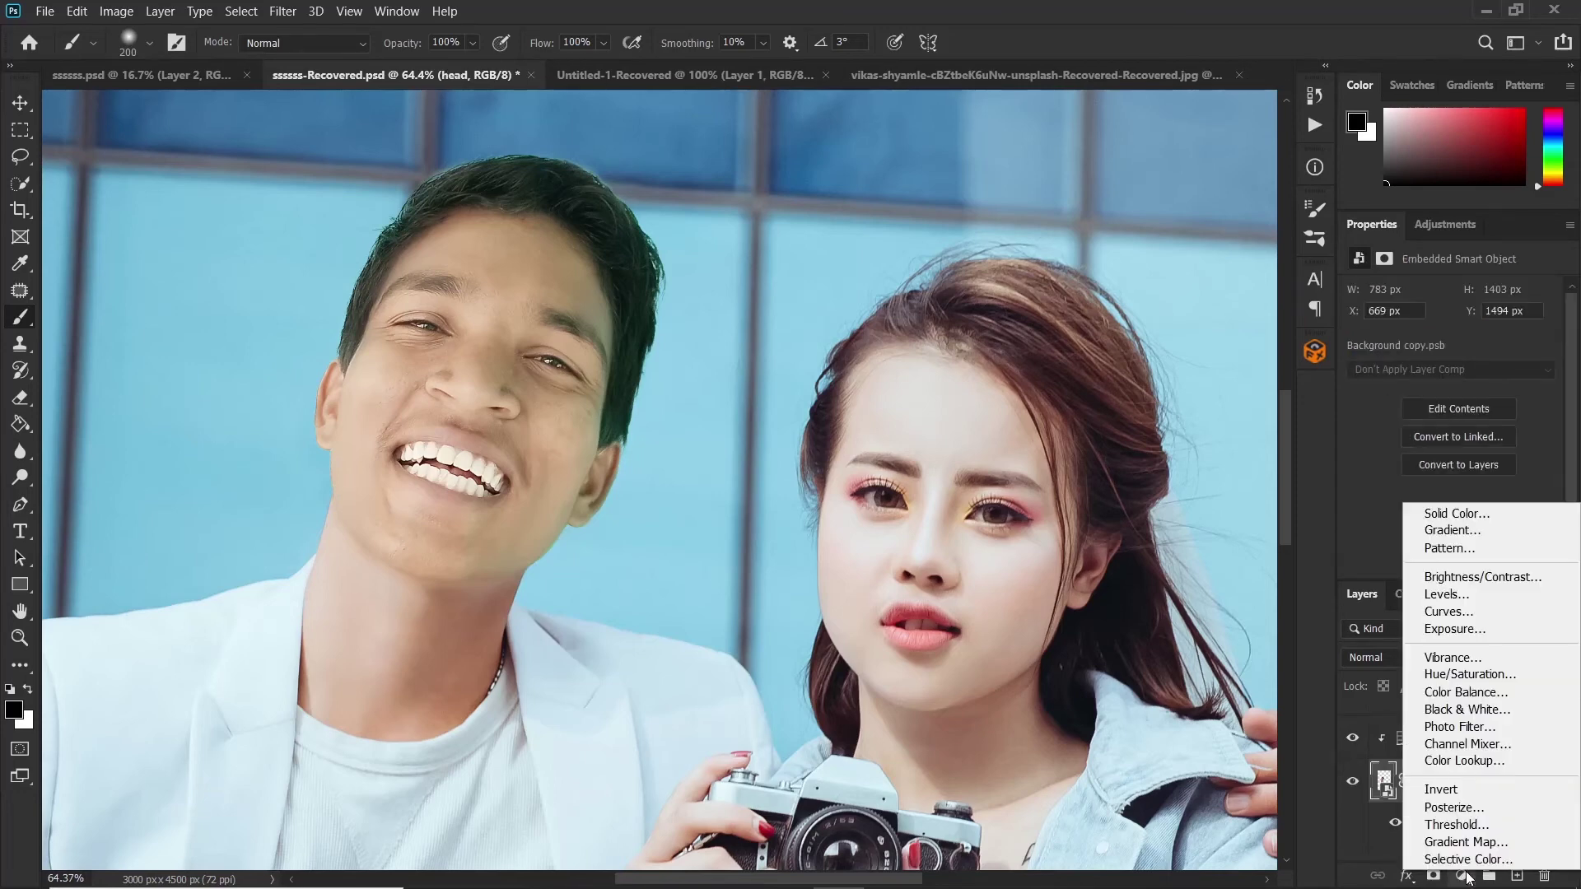
left_click(1458, 675)
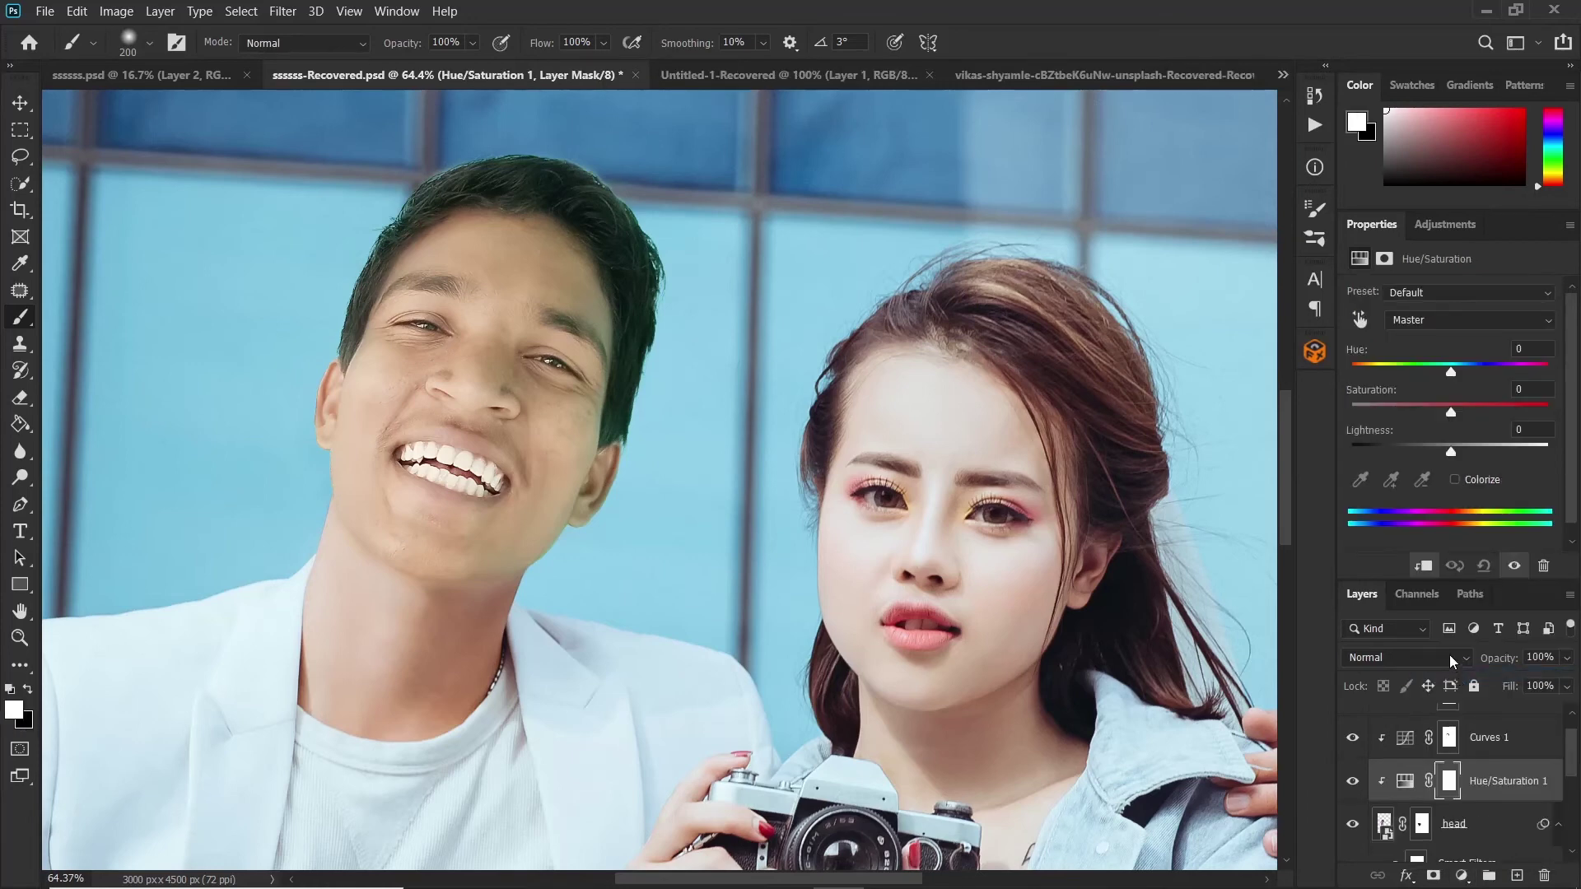
left_click(1408, 323)
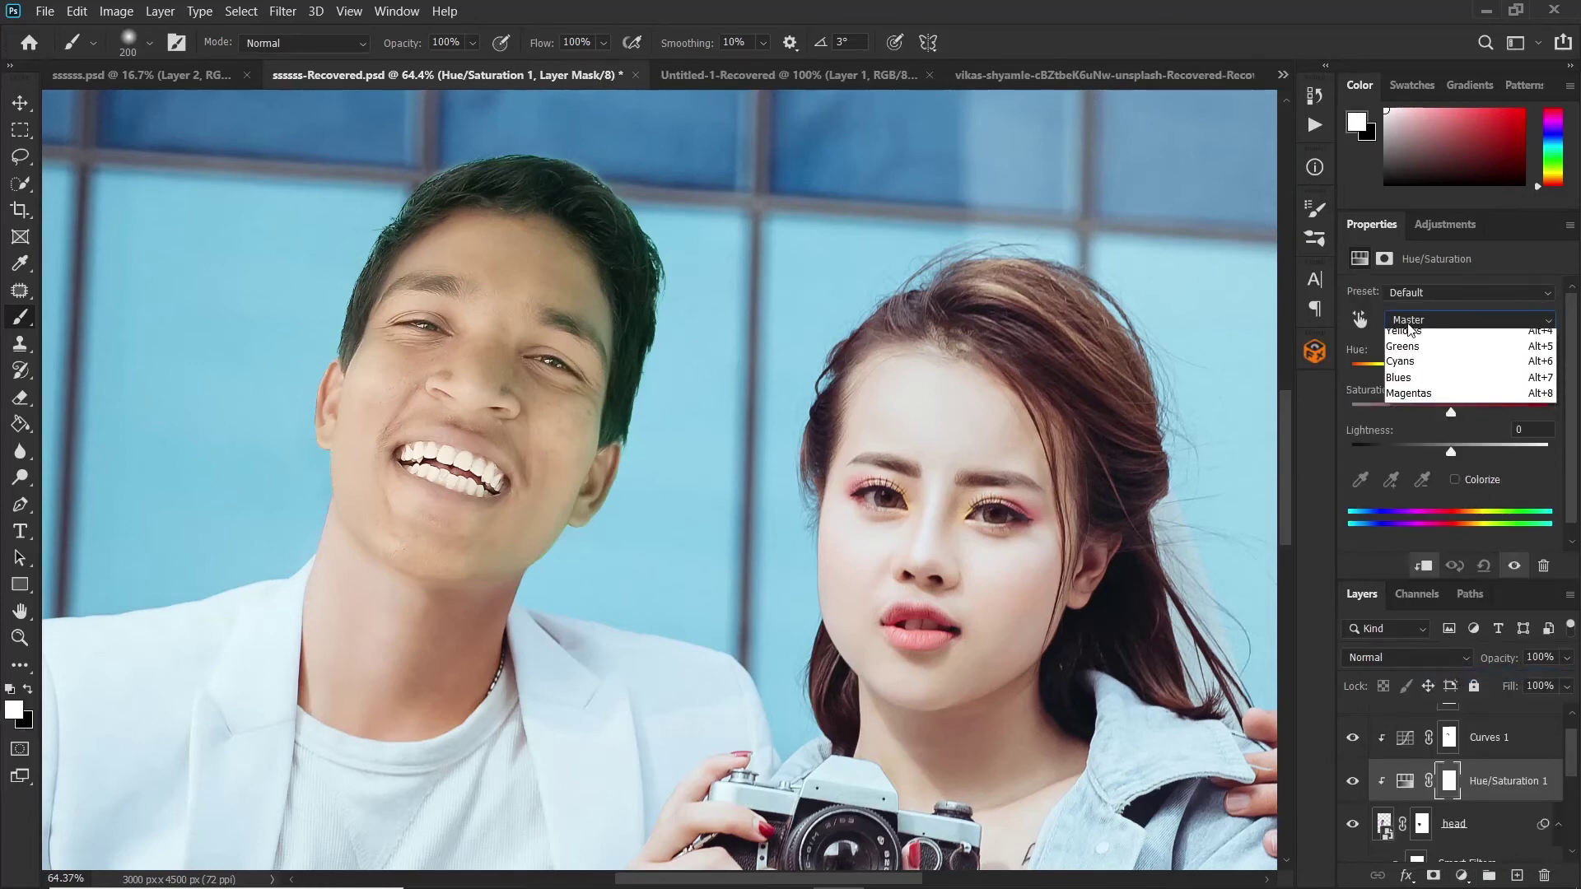
left_click(1411, 367)
left_click_drag(1449, 409, 1391, 408)
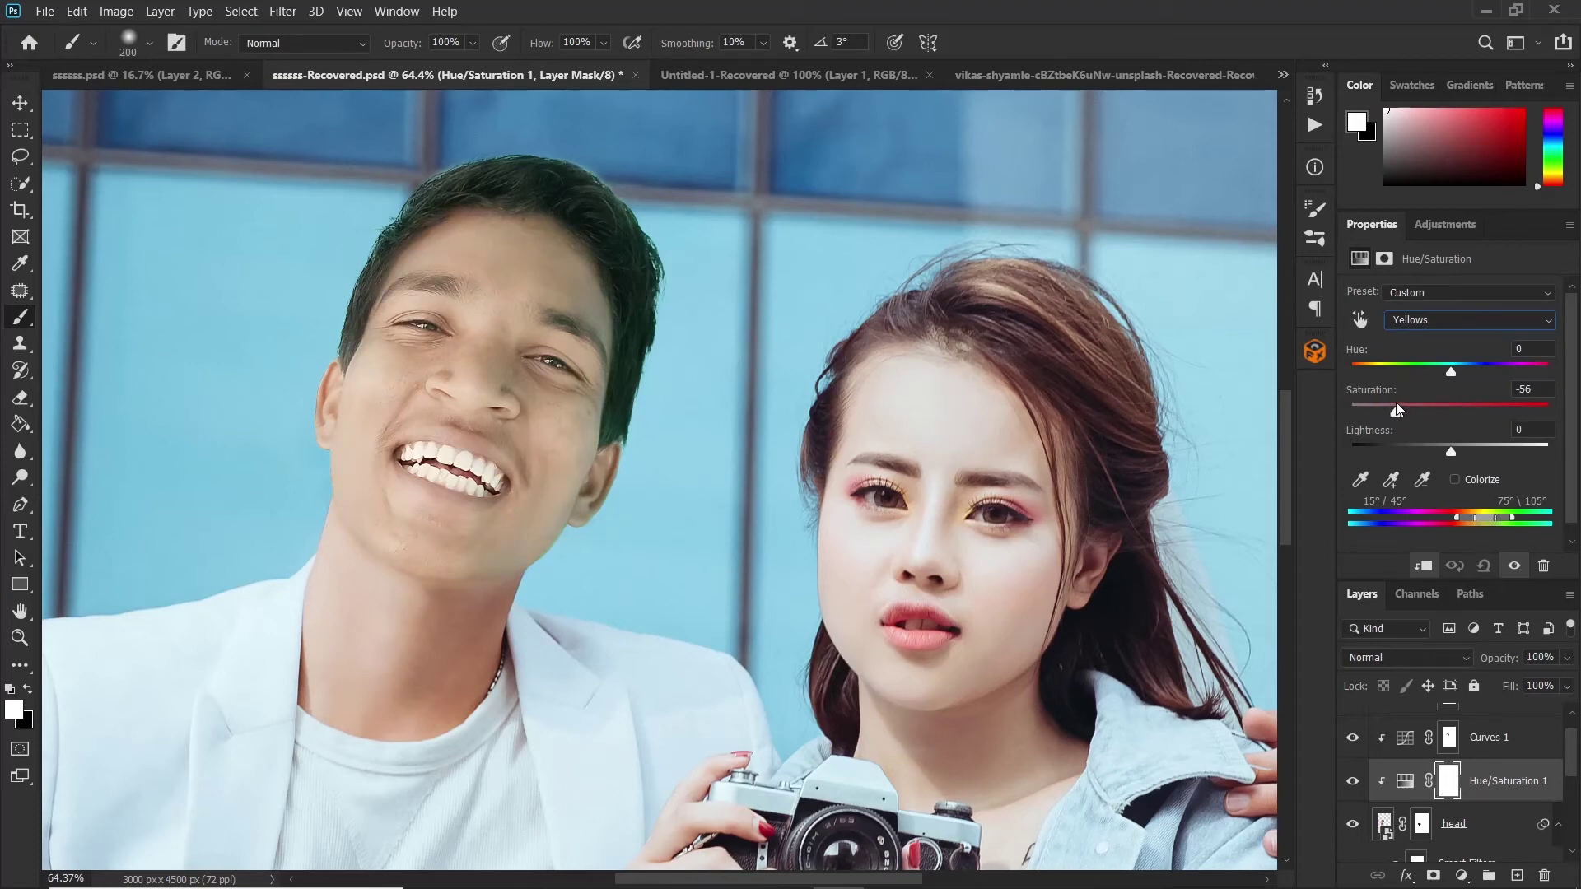
left_click_drag(1383, 406, 1378, 409)
left_click_drag(1451, 452, 1433, 453)
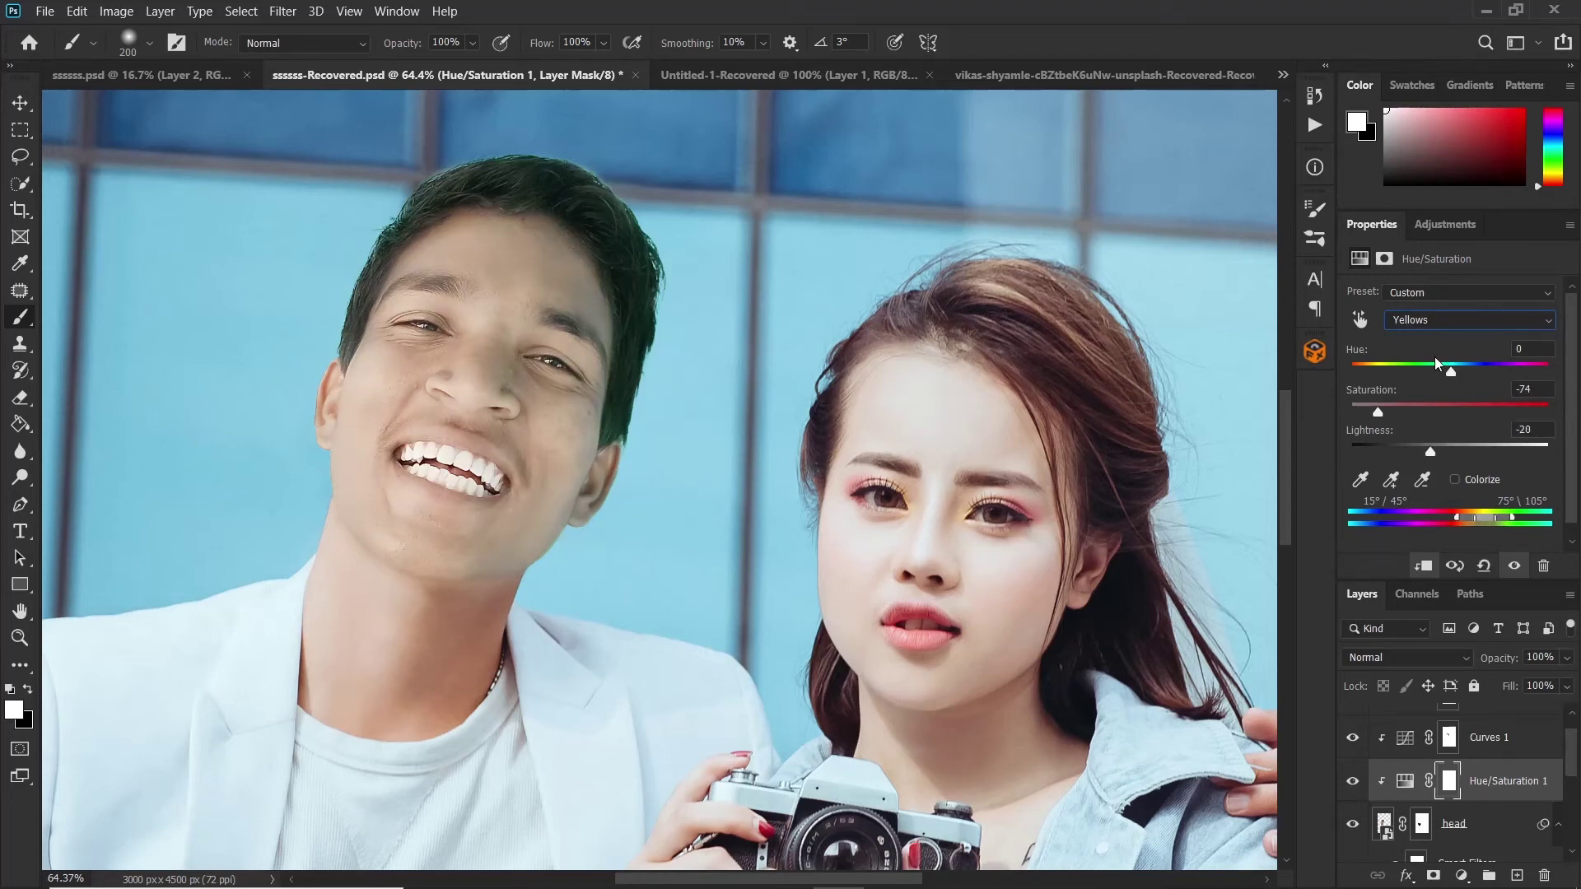
Step: Raise the saturation of the Reds slightly in the Hue/Saturation 1 adjustment
left_click(1426, 323)
left_click(1412, 358)
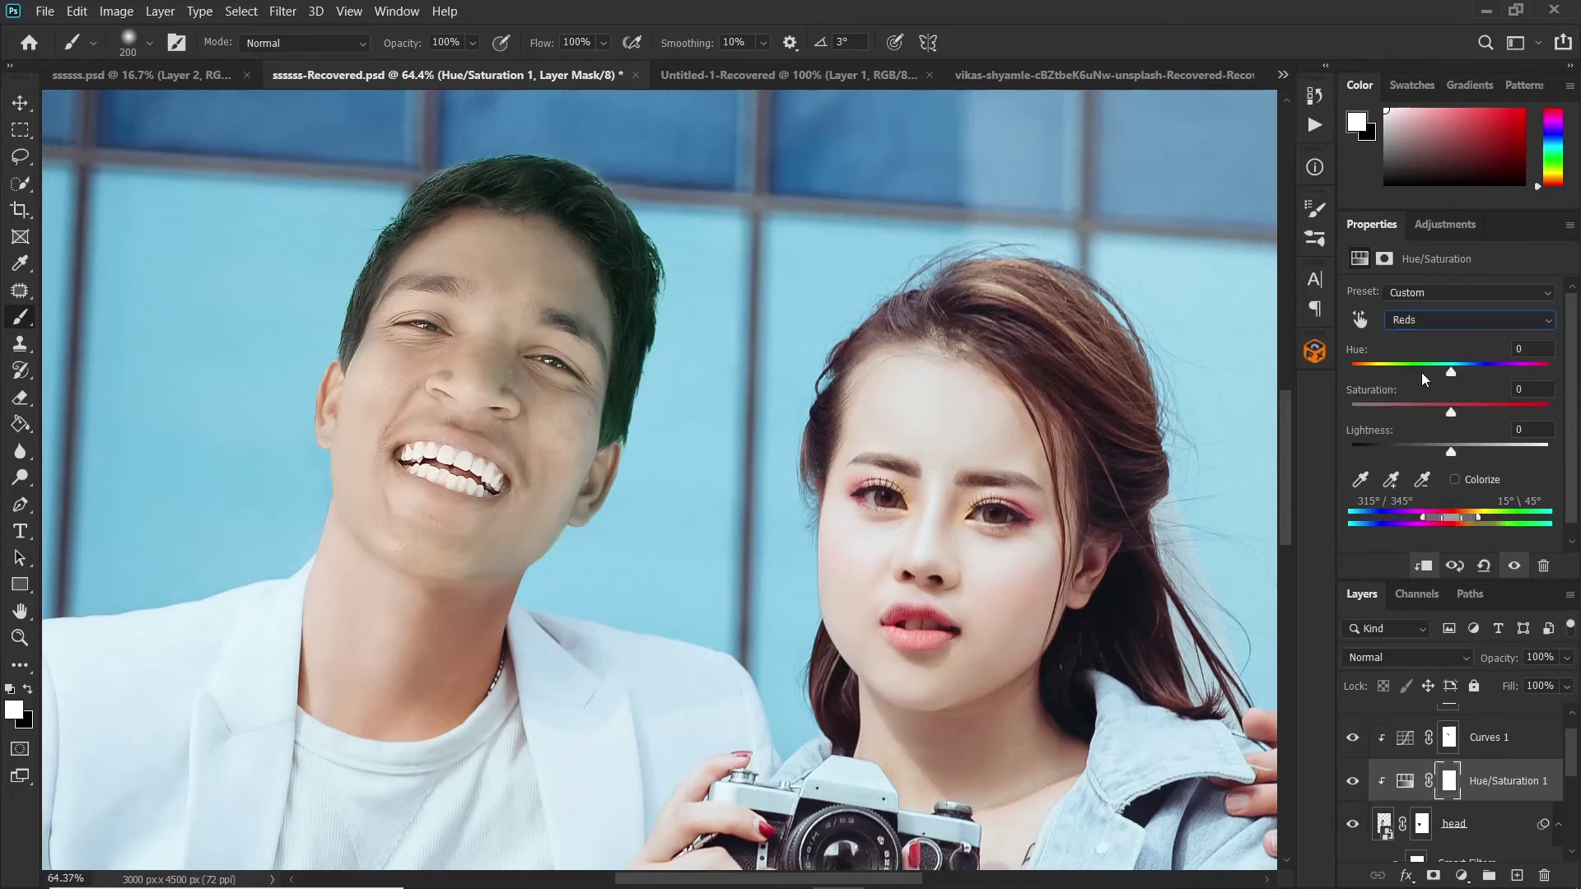
mouse_move(1450, 411)
left_mouse_down()
mouse_move(1465, 416)
mouse_move(1449, 418)
left_mouse_up()
left_click_drag(1465, 413, 1459, 413)
key("ctrl+0")
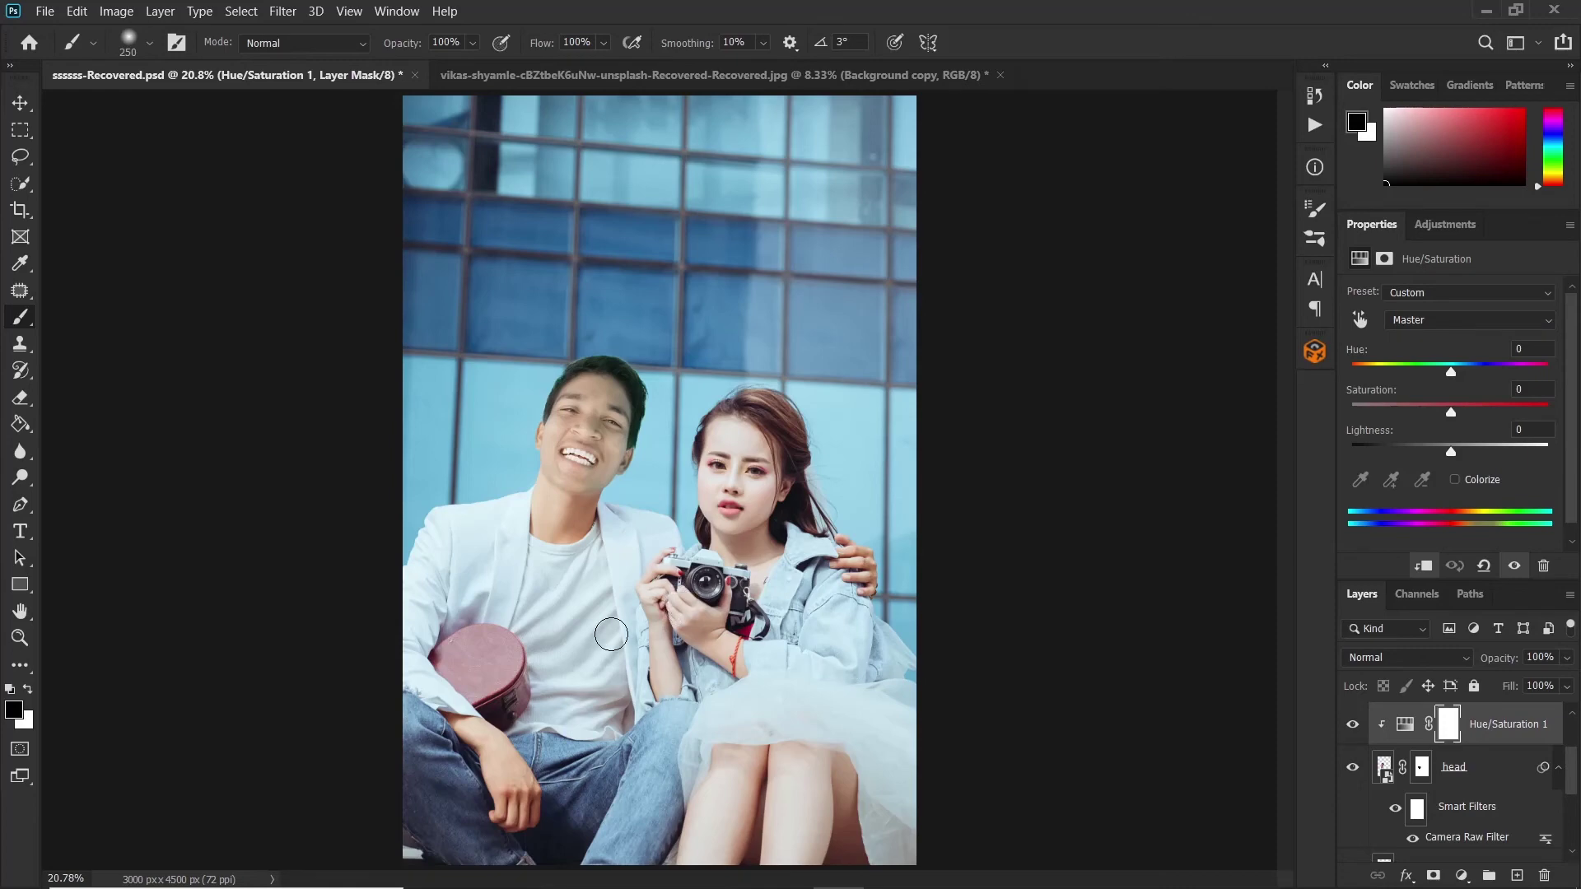
scroll(1426, 768, "up", 2)
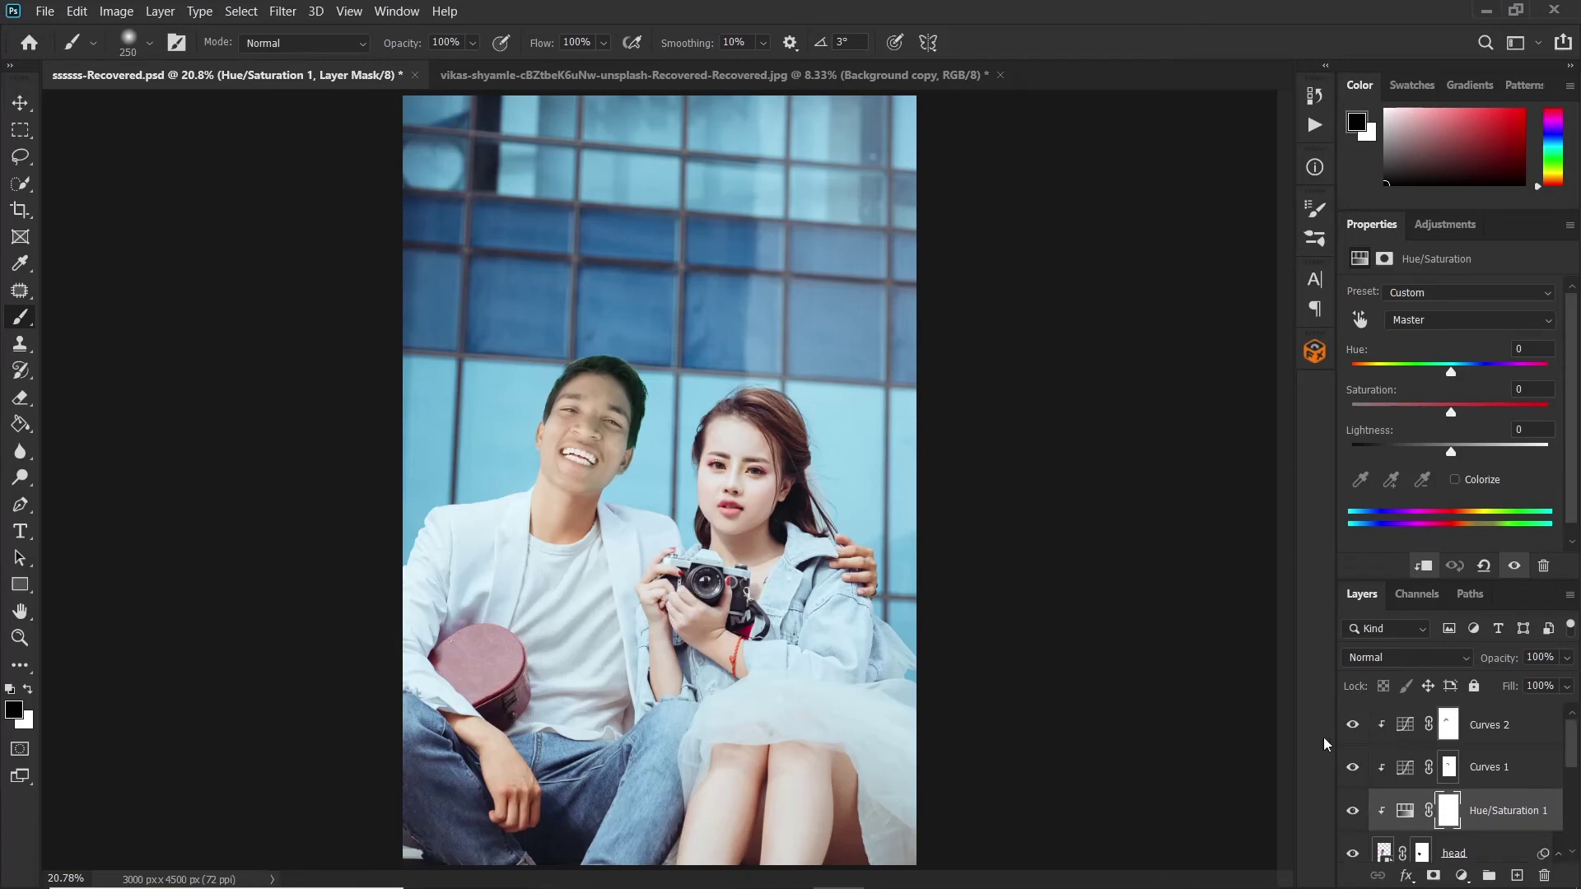
Step: Fine-tune the midtone point of the Curves 2 adjustment to input 101 and output 133
left_click(1404, 724)
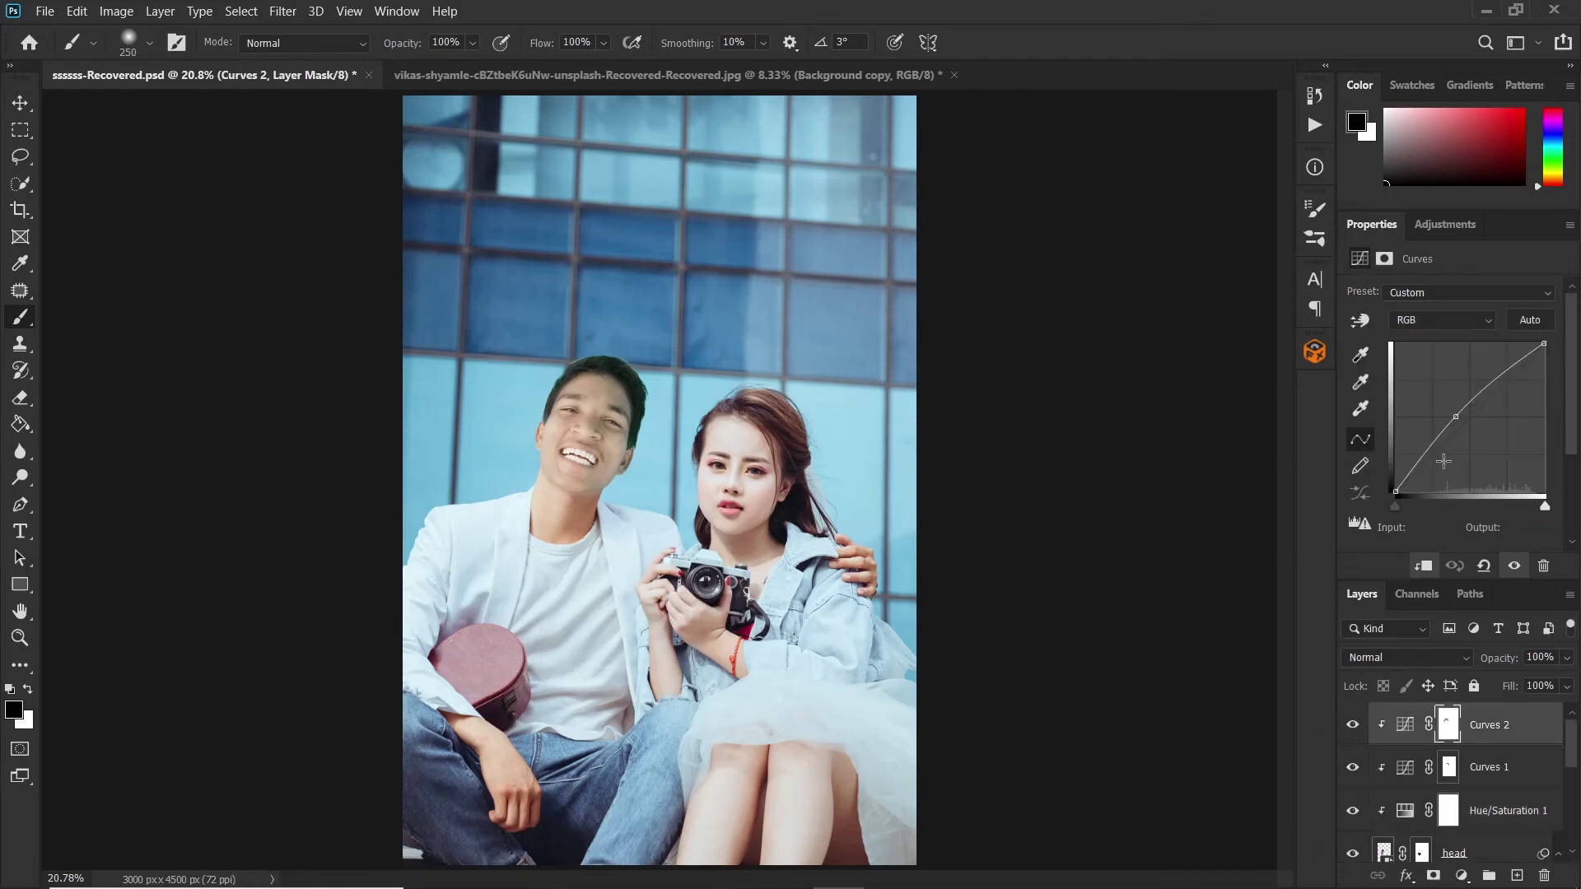
left_click_drag(1455, 416, 1455, 415)
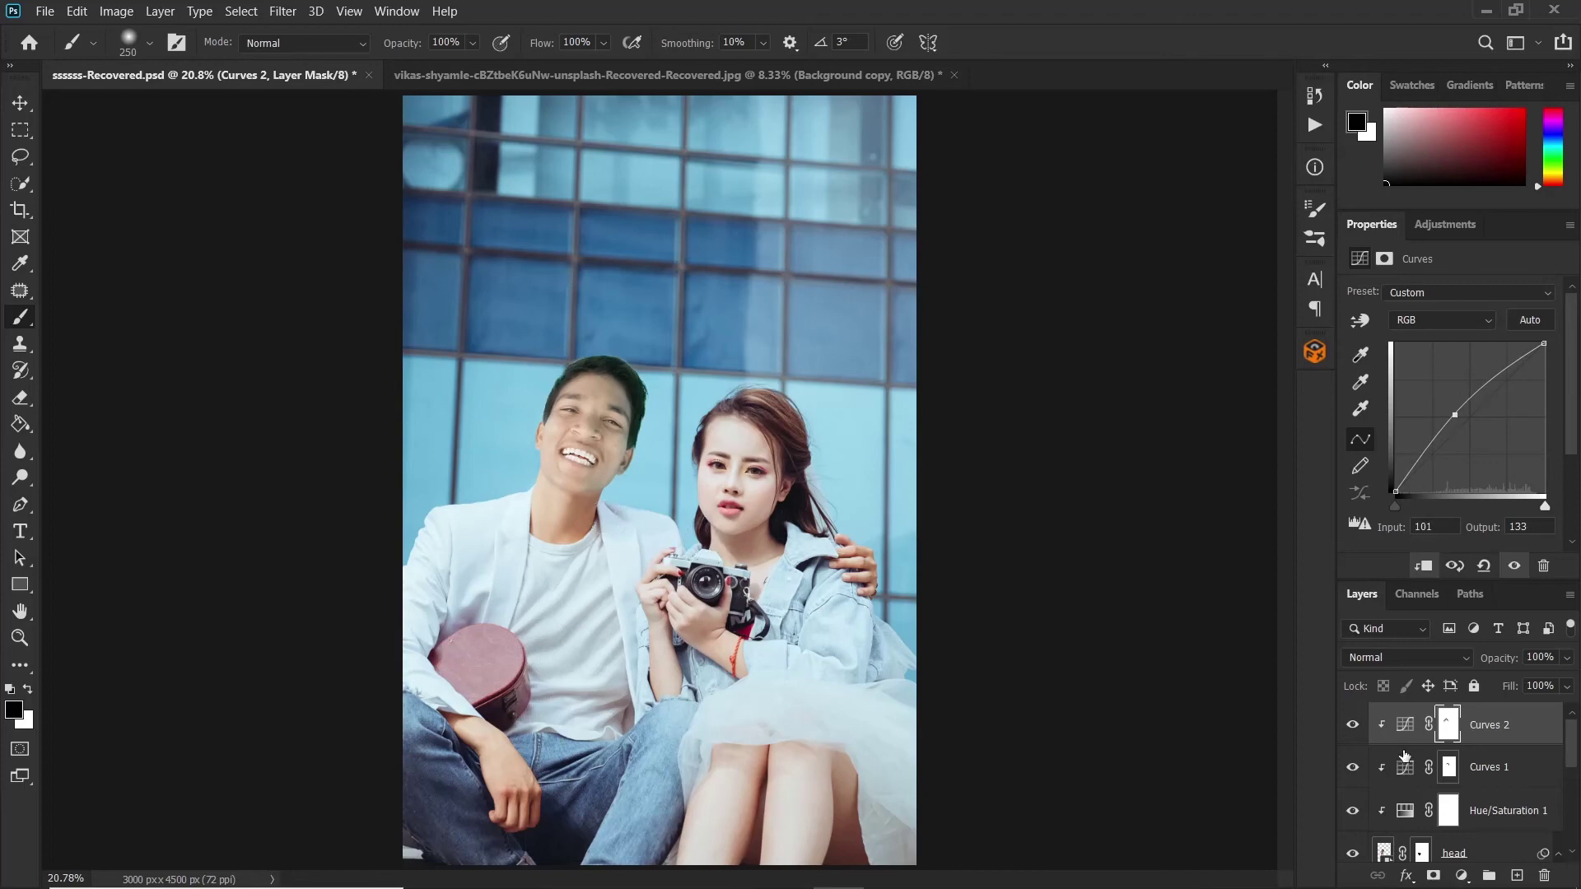
Step: Open the embedded contents of the head smart object for editing
scroll(1441, 774, "down", 2)
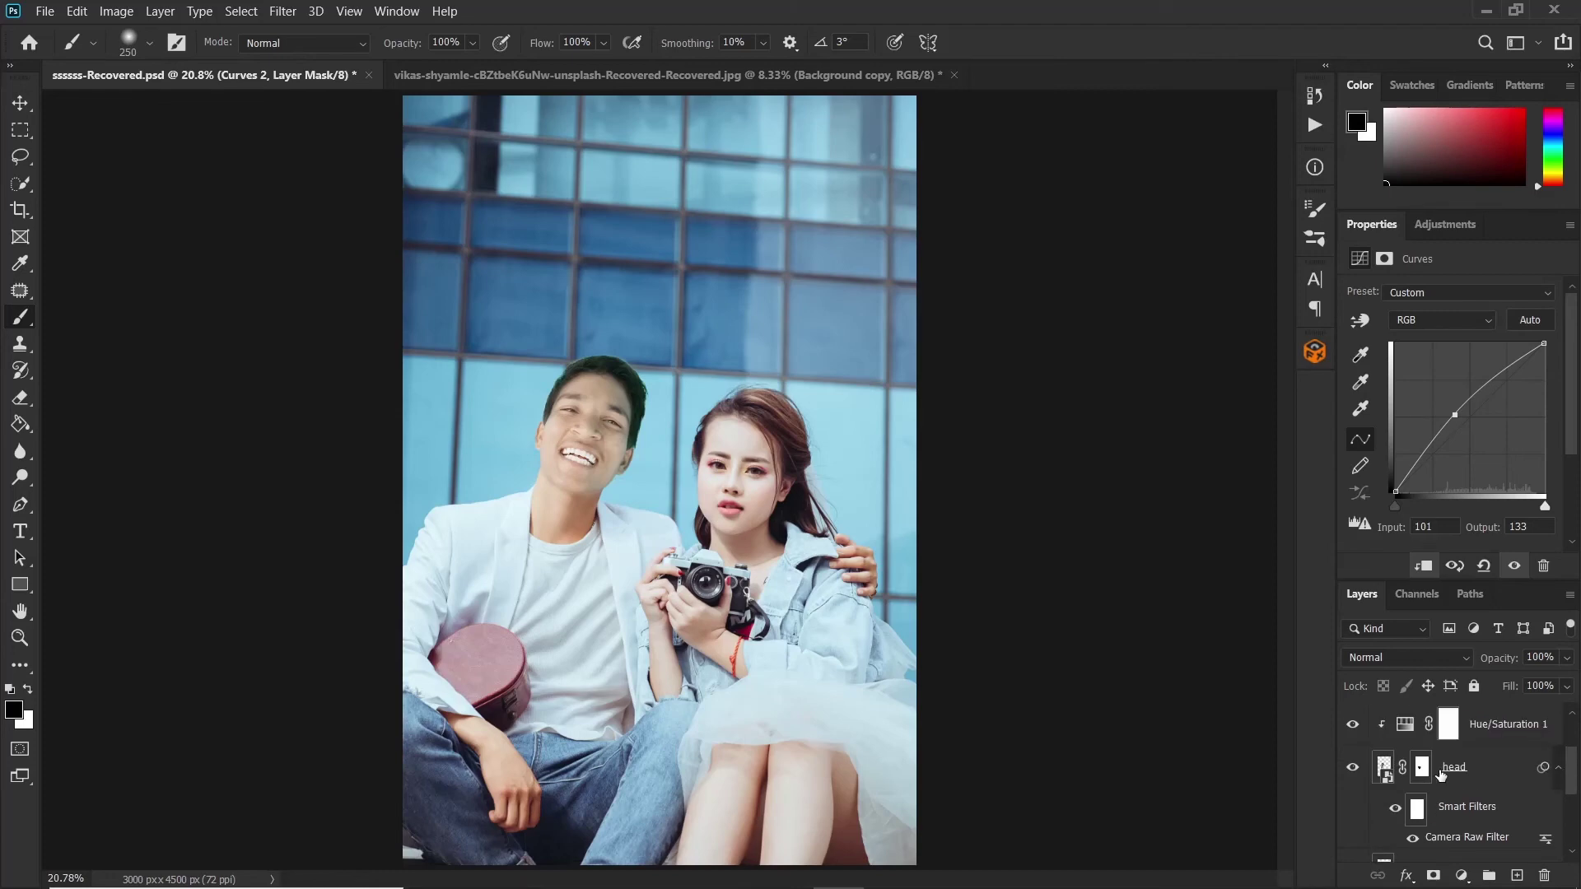
left_click(1384, 770)
double_click(1383, 770)
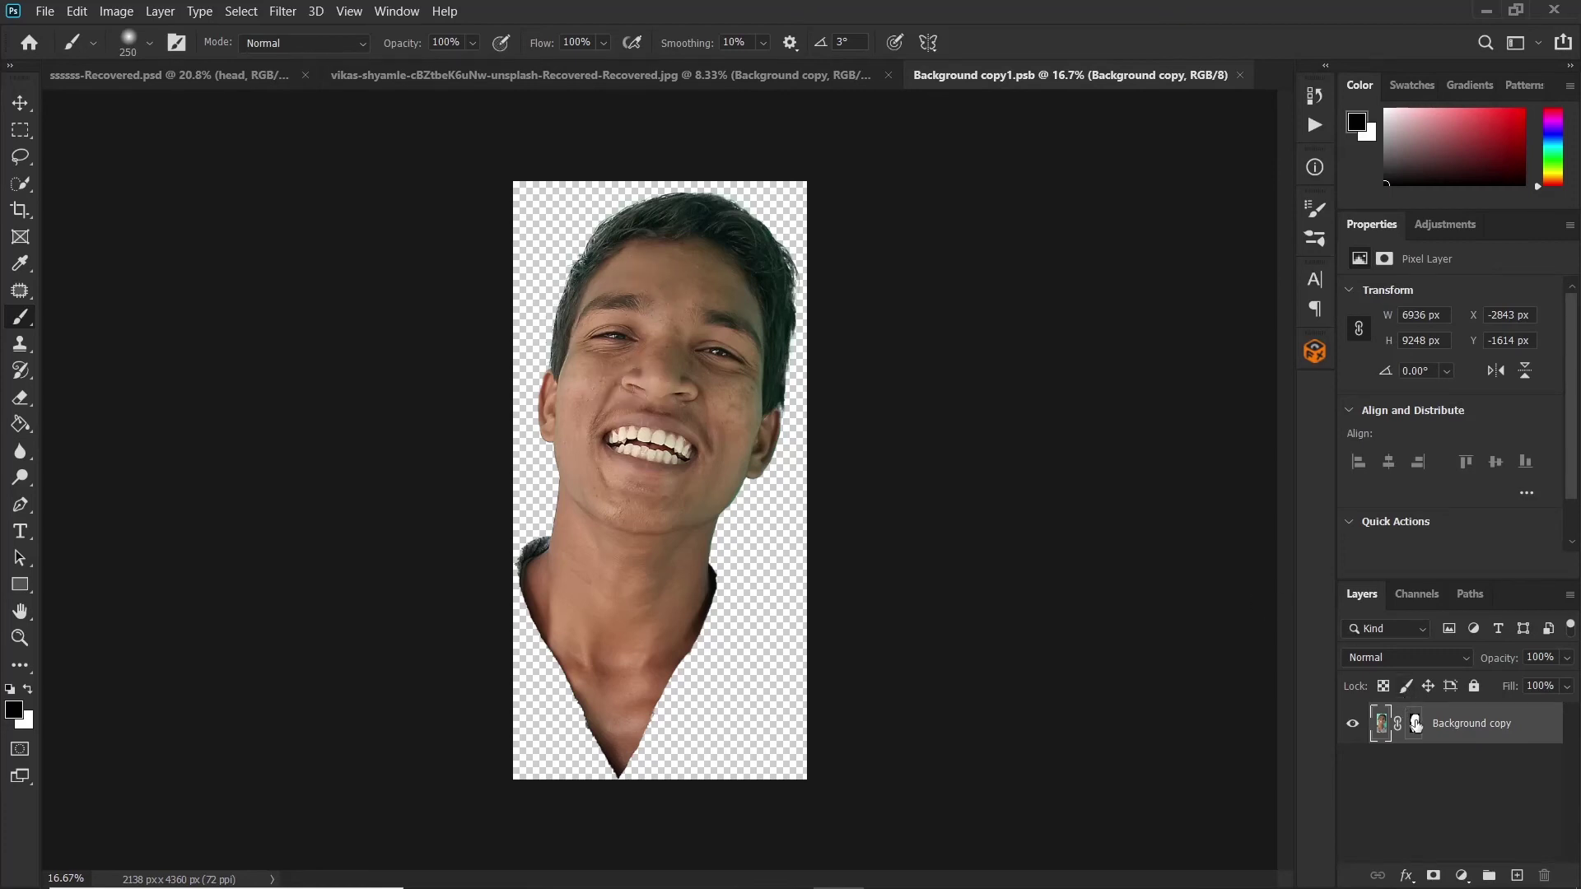
Step: Paint black with a size 20 brush on the Background copy mask to trim the fringe along the jaw and earlobe
left_click(1414, 723)
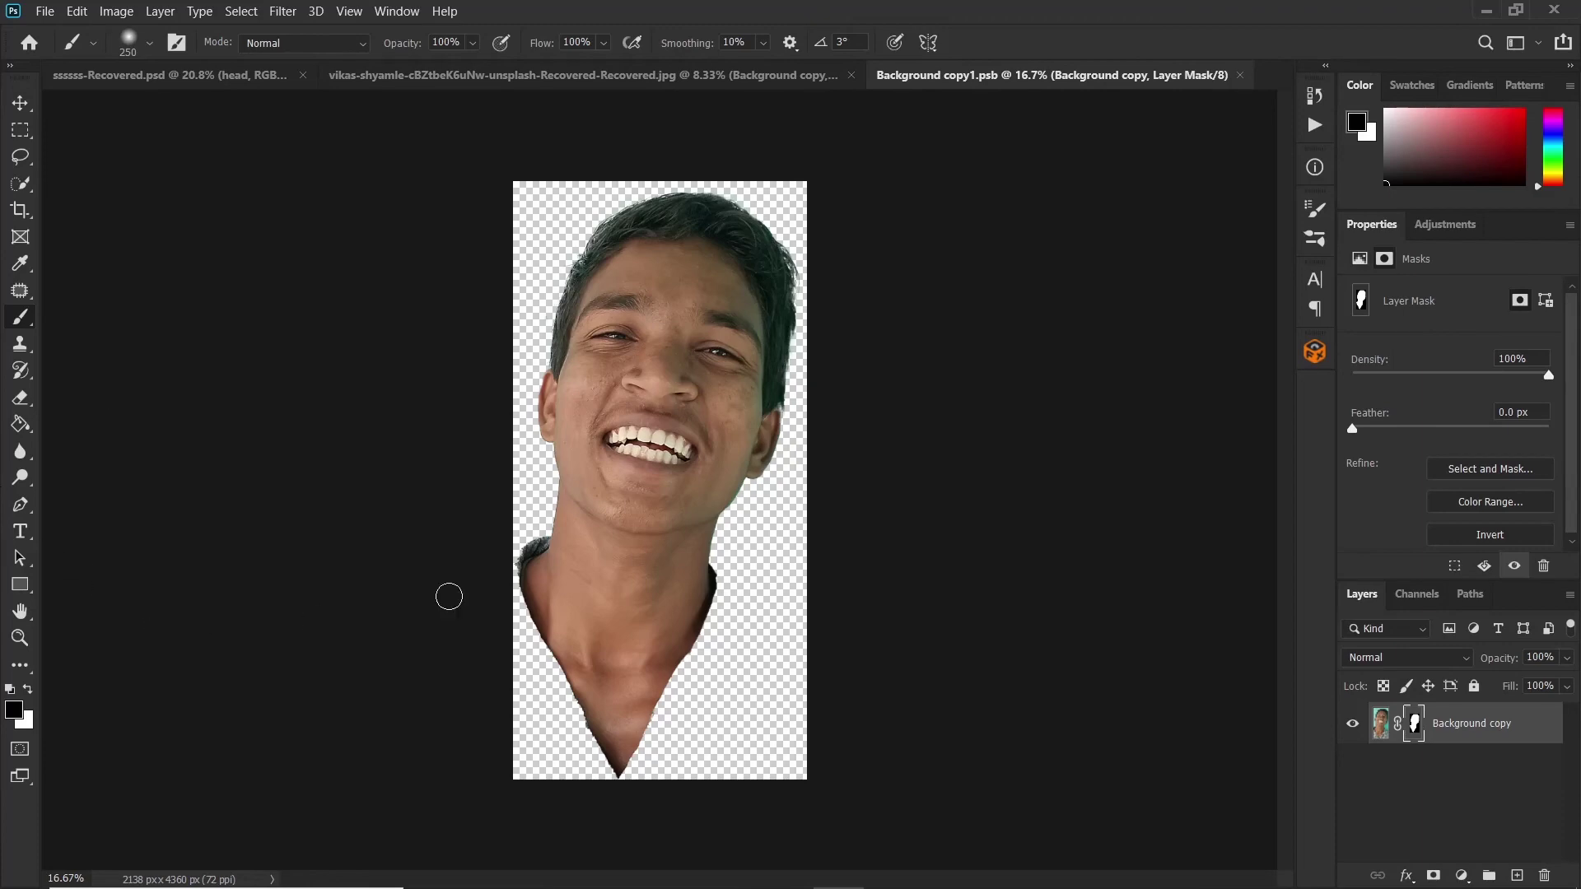
scroll(530, 523, "up", 5)
scroll(524, 443, "up", 3)
key("bracketleft")
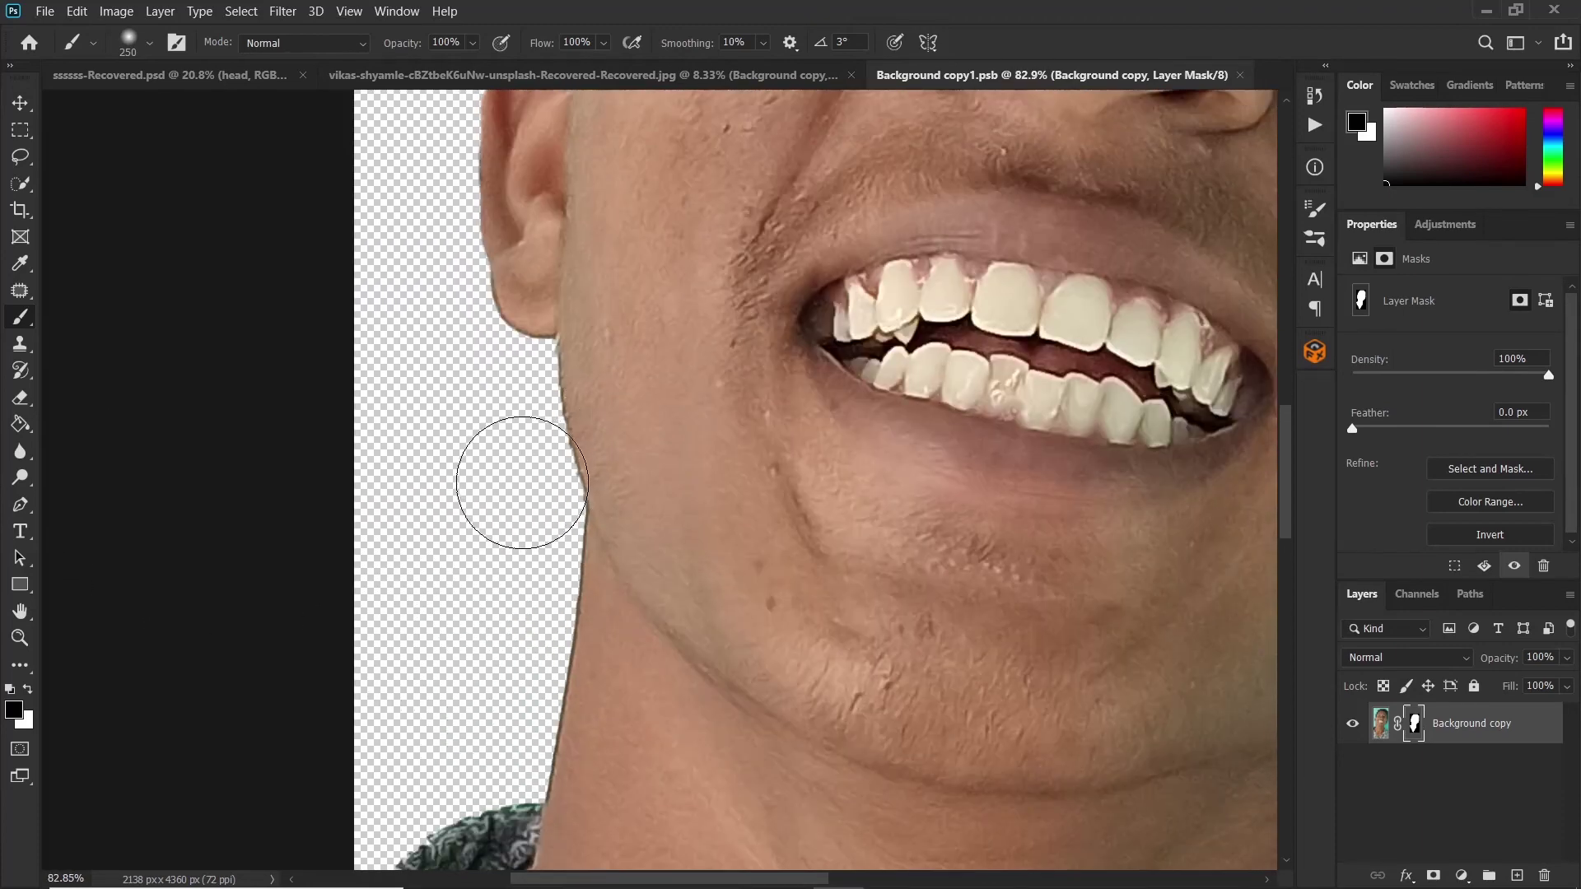
key("bracketleft")
key("bracketleft")
key("bracketleft")
key("bracketleft")
key("bracketleft")
key("bracketleft")
key("bracketleft")
key("bracketleft")
key("bracketleft")
key("bracketleft")
key("bracketleft")
key("bracketleft")
mouse_move(584, 508)
left_mouse_down()
mouse_move(555, 344)
mouse_move(517, 334)
mouse_move(485, 275)
left_mouse_up()
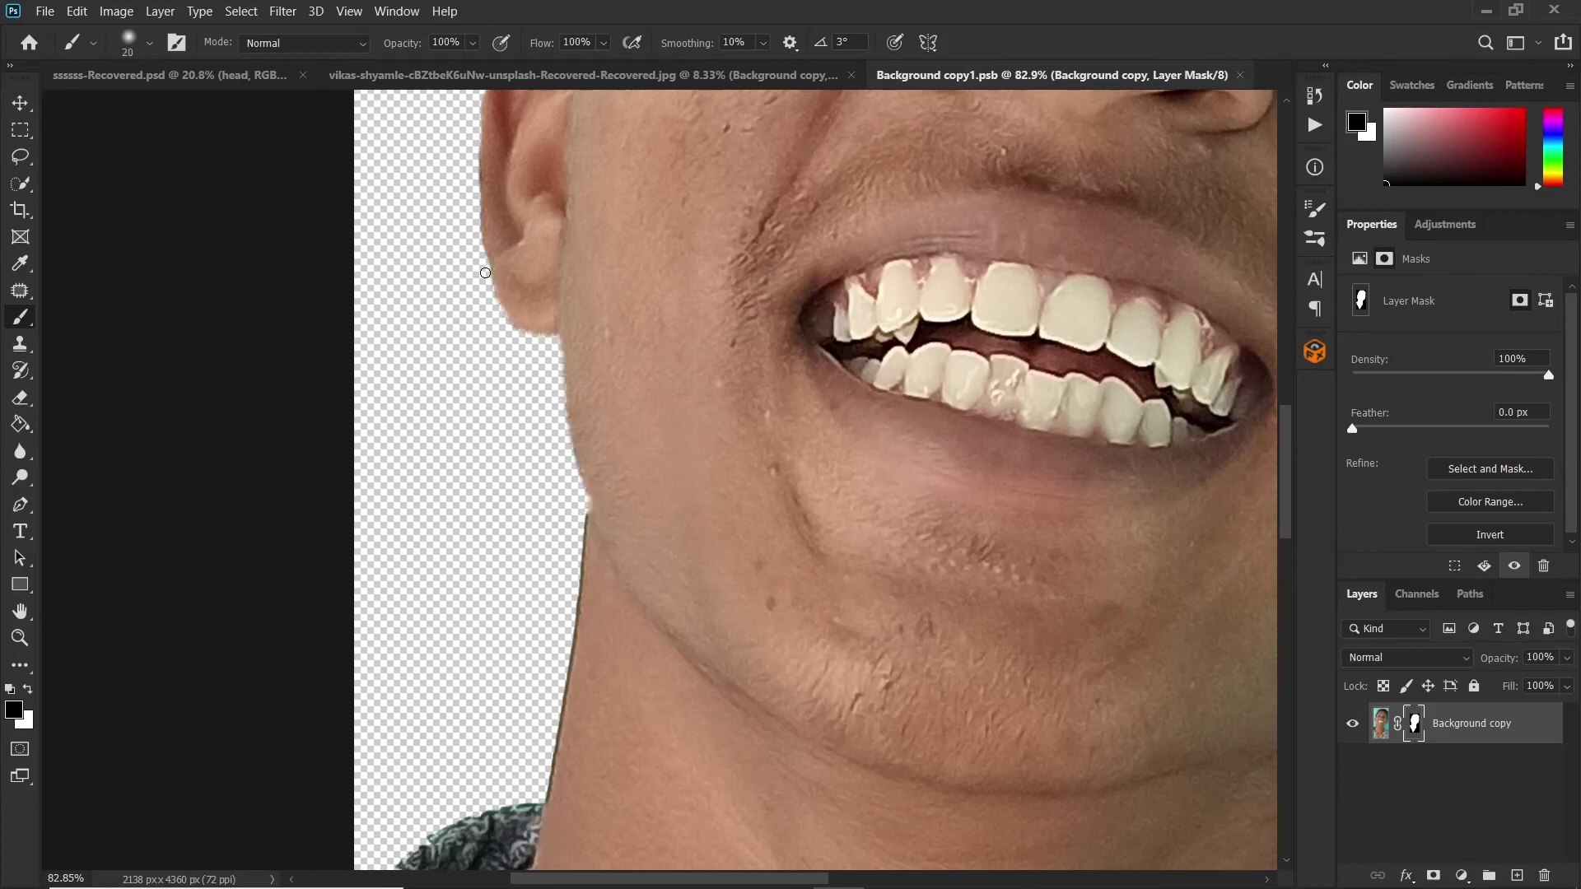
scroll(486, 276, "up", 4)
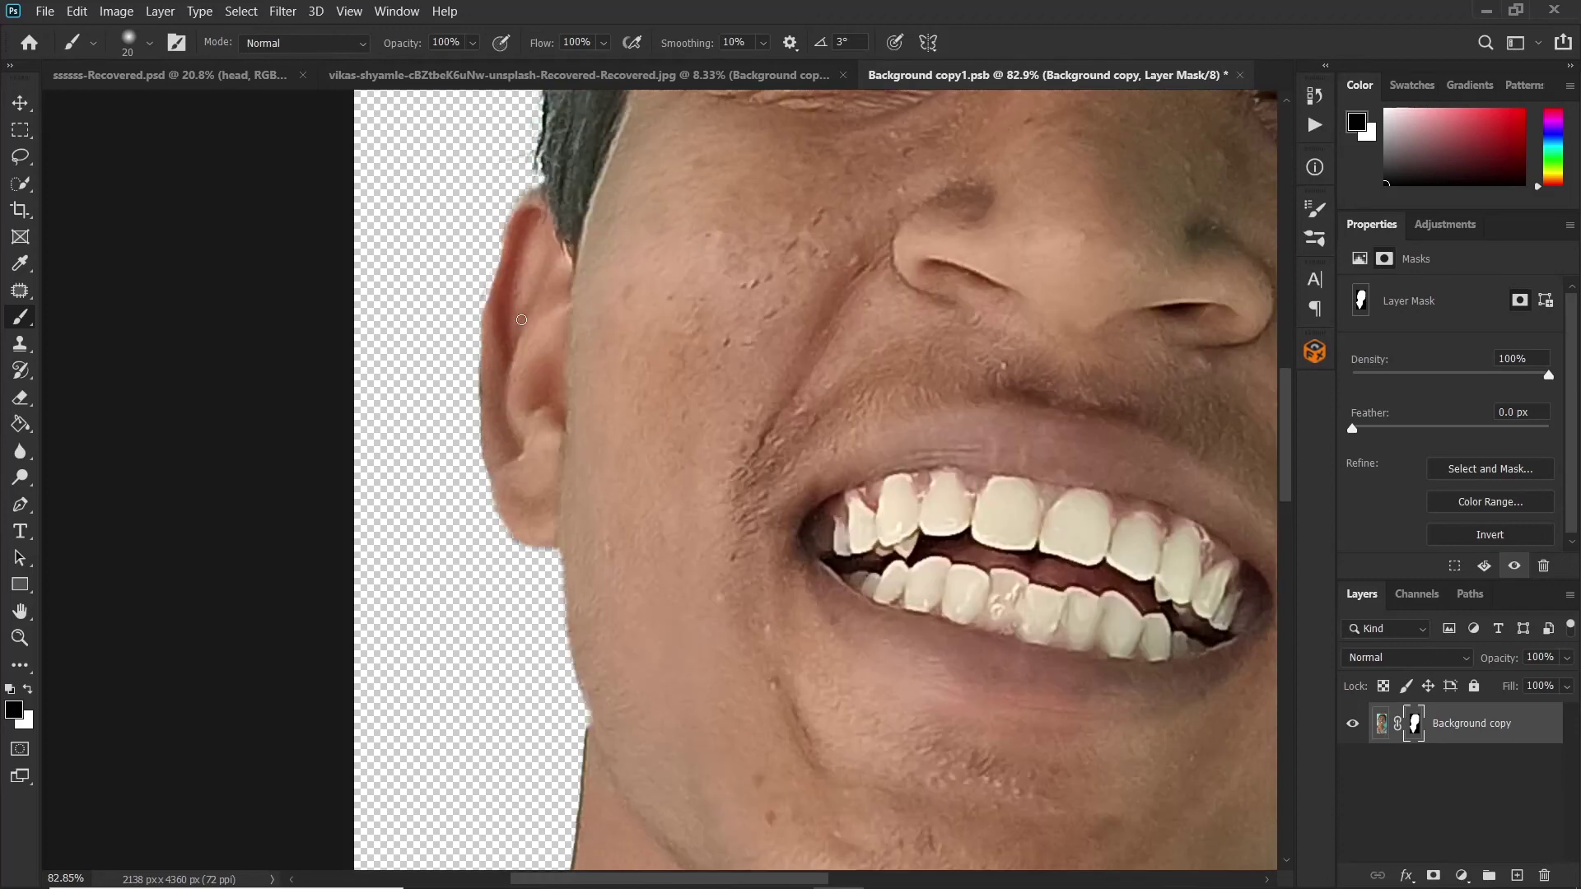
scroll(568, 362, "down", 4)
scroll(598, 405, "down", 4)
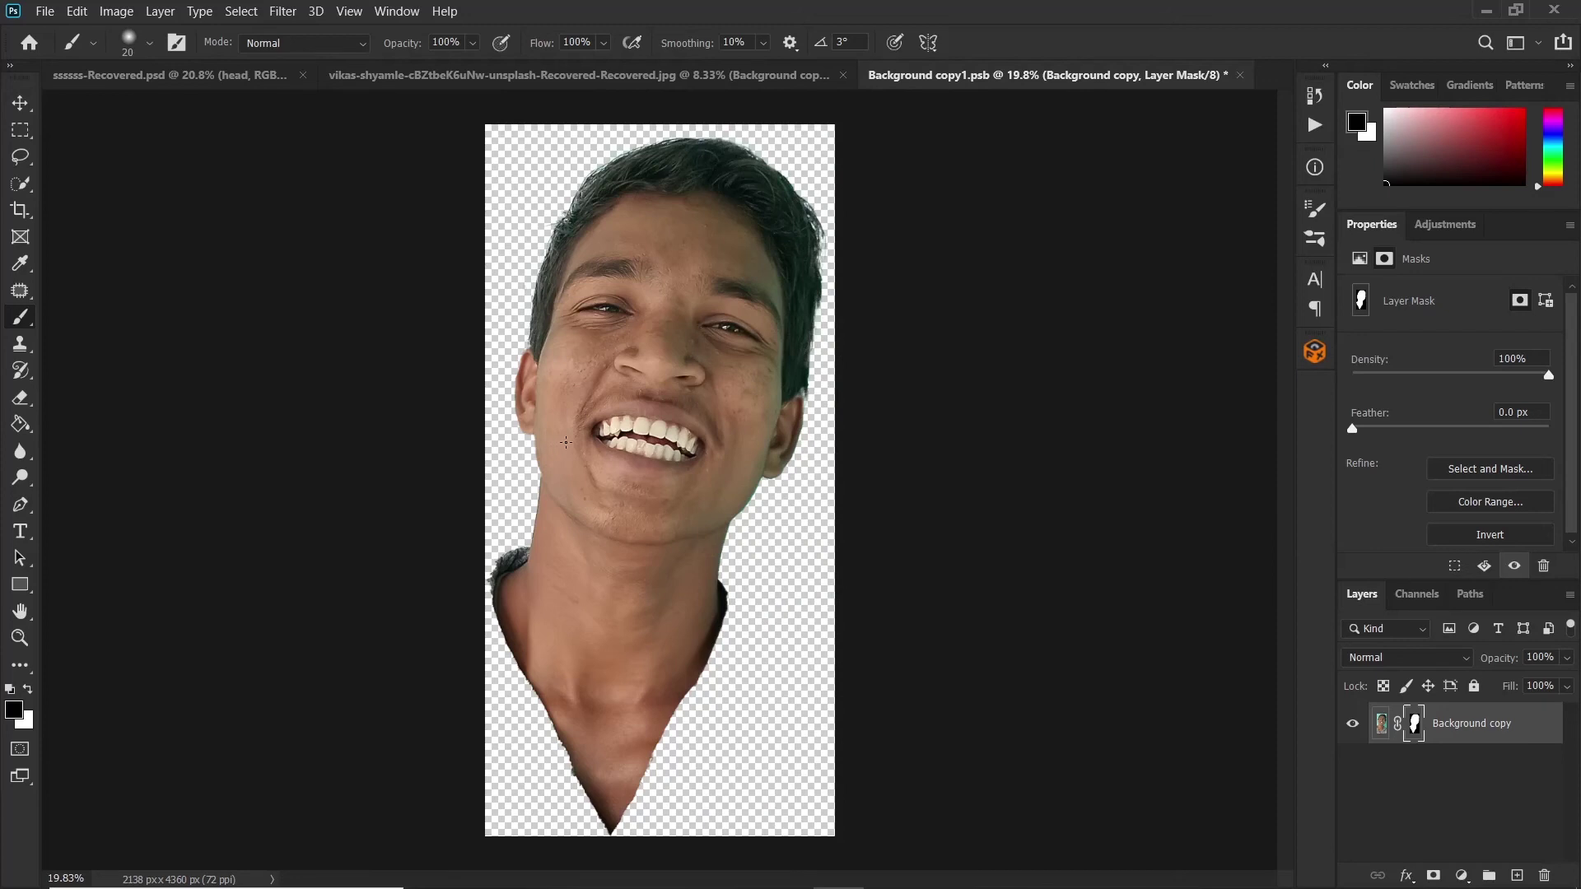
Step: Close the embedded head document and return to the head layer in the couple photo
left_click(1240, 76)
left_click(754, 360)
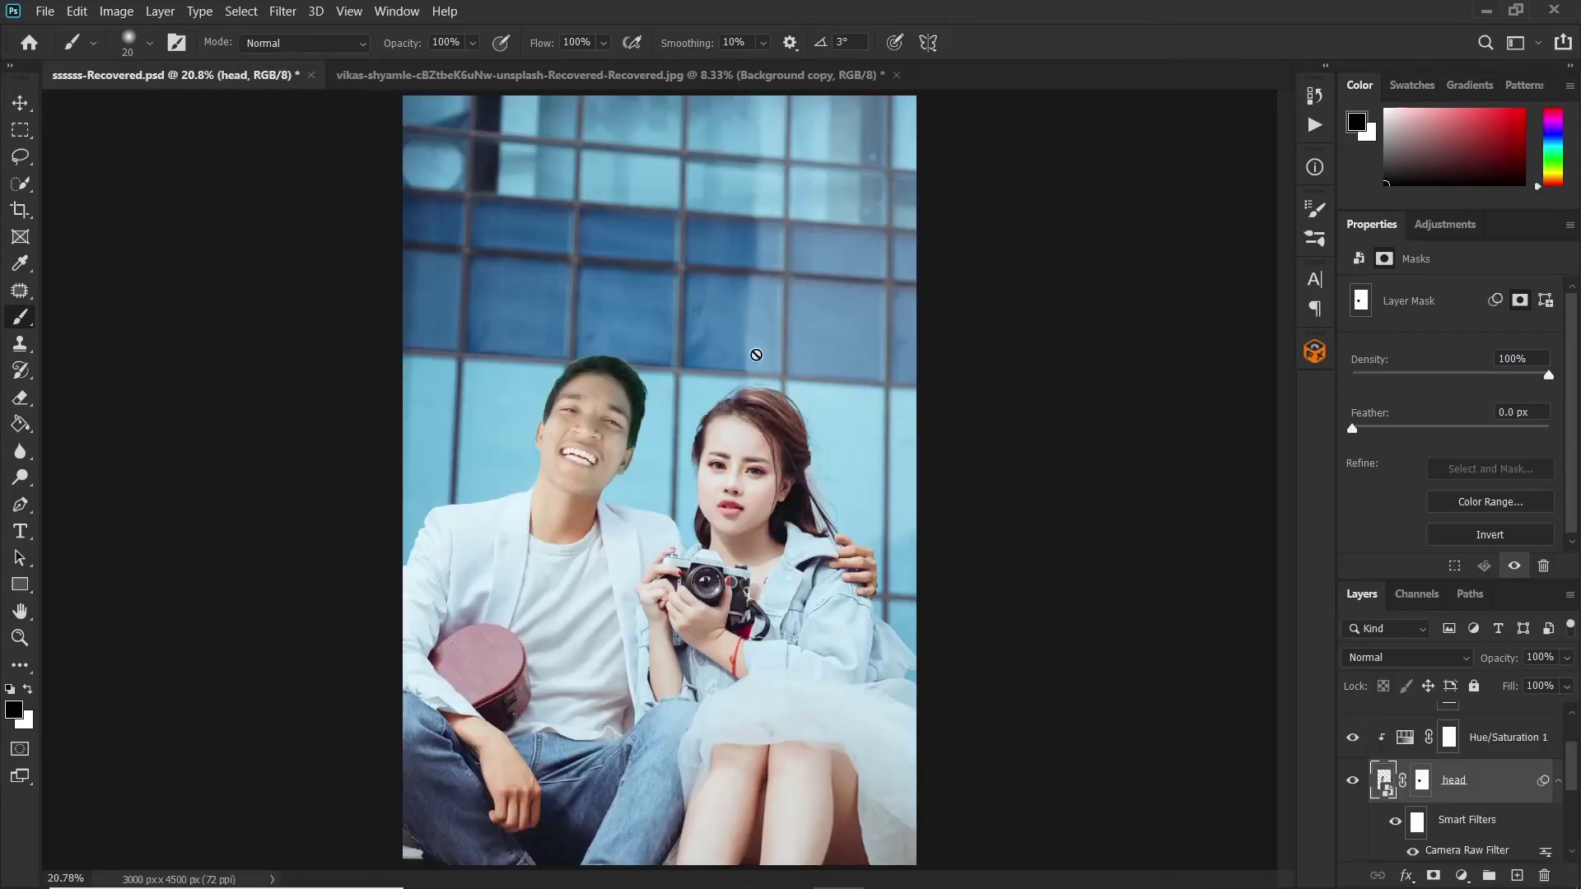
left_click(1383, 780)
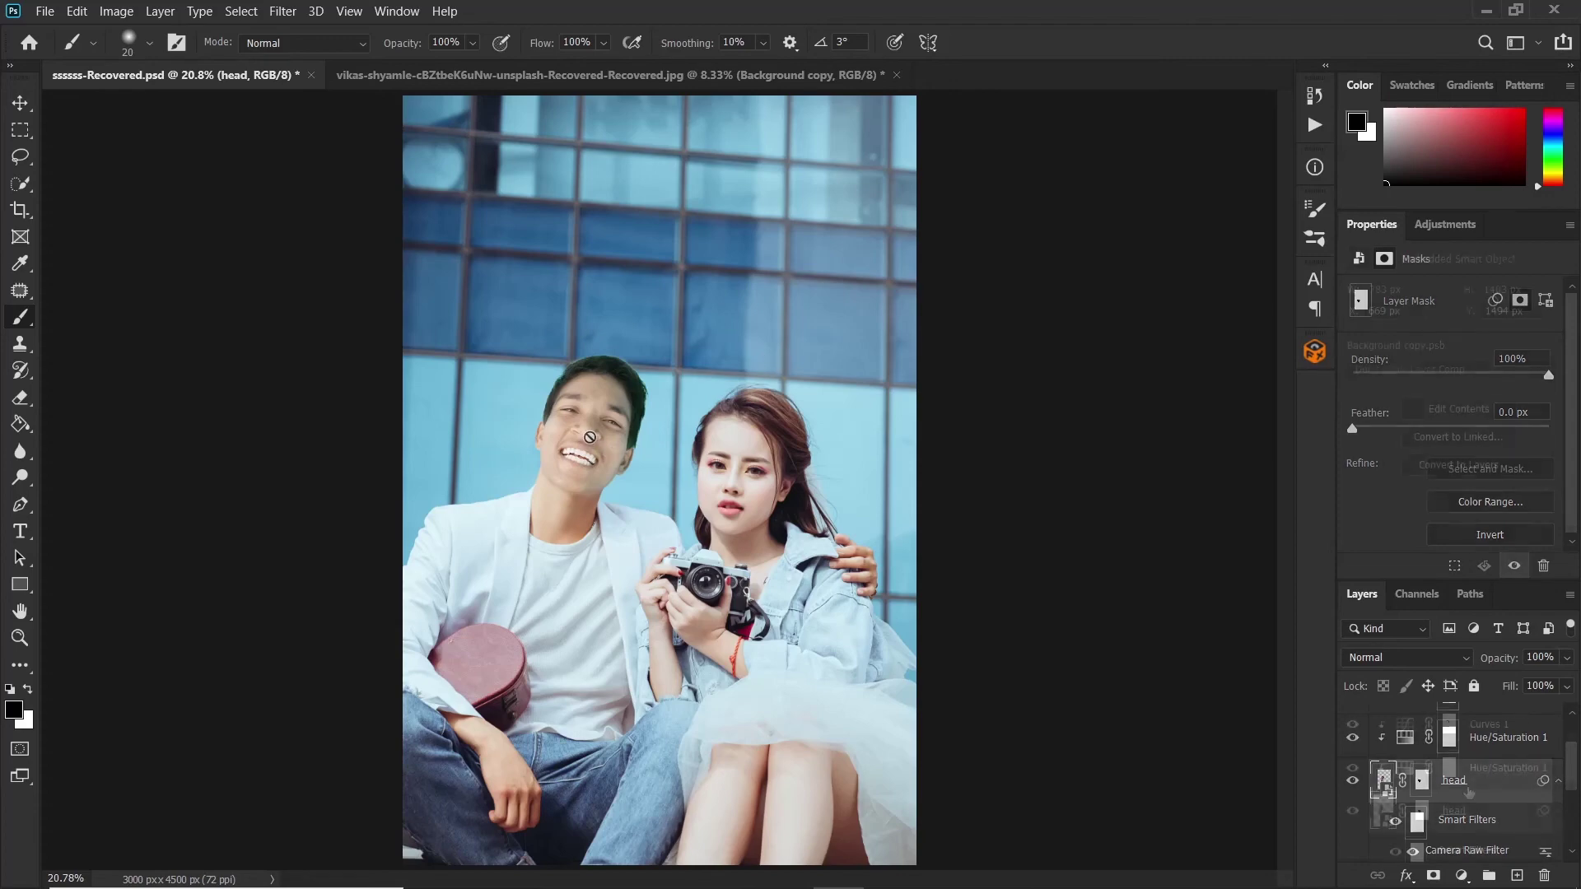
Step: Stamp all visible layers into a new layer above Curves 2 and convert it to a smart object
scroll(1470, 792, "up", 1)
scroll(1498, 795, "up", 1)
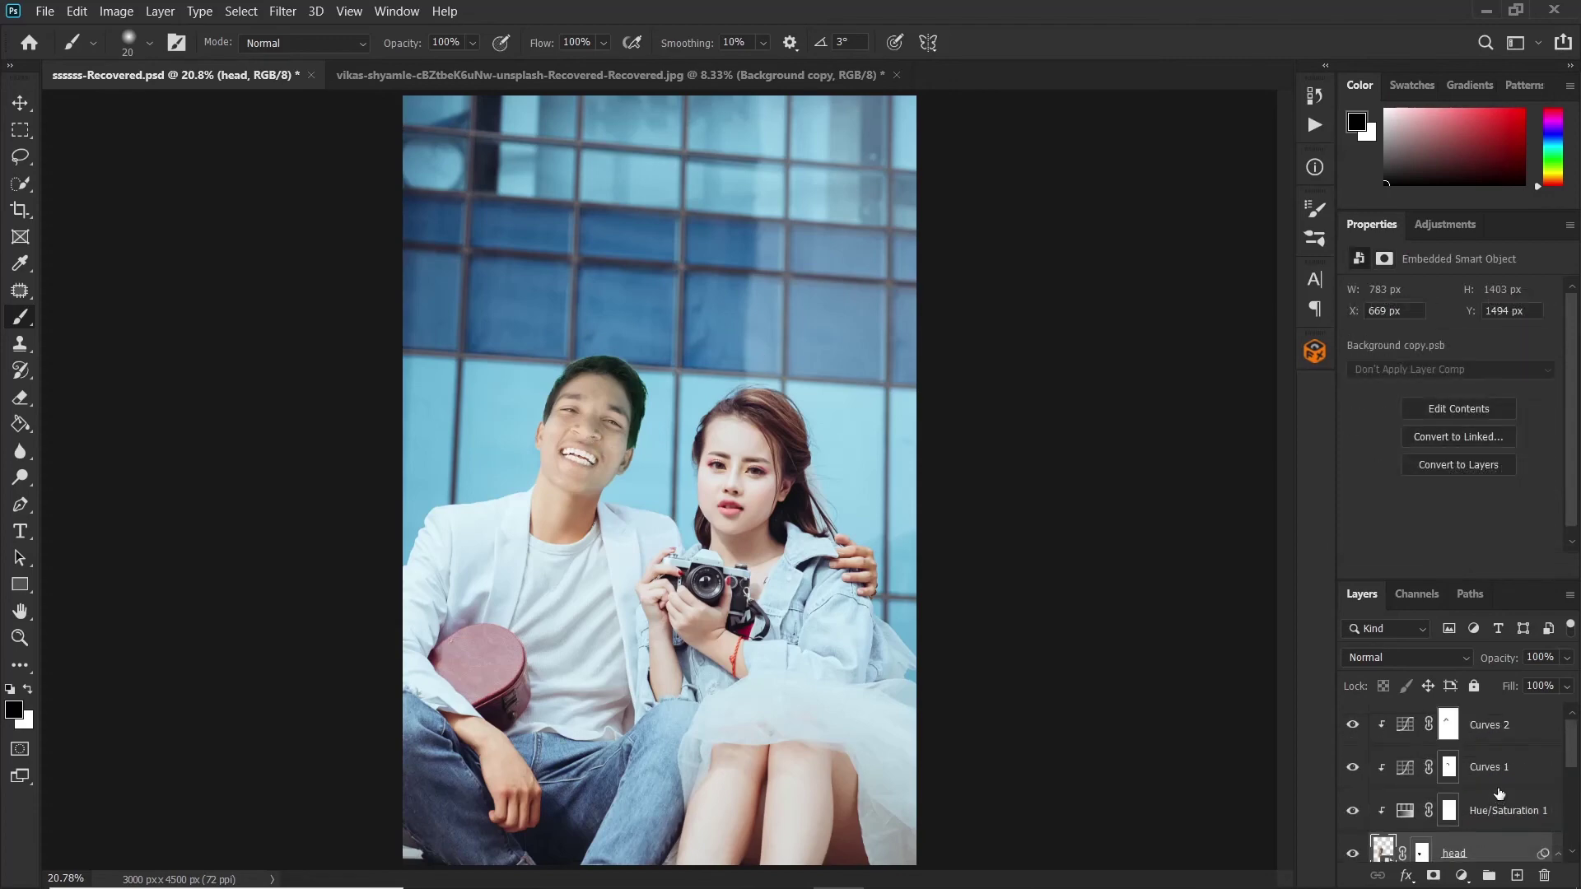
left_click(1496, 733)
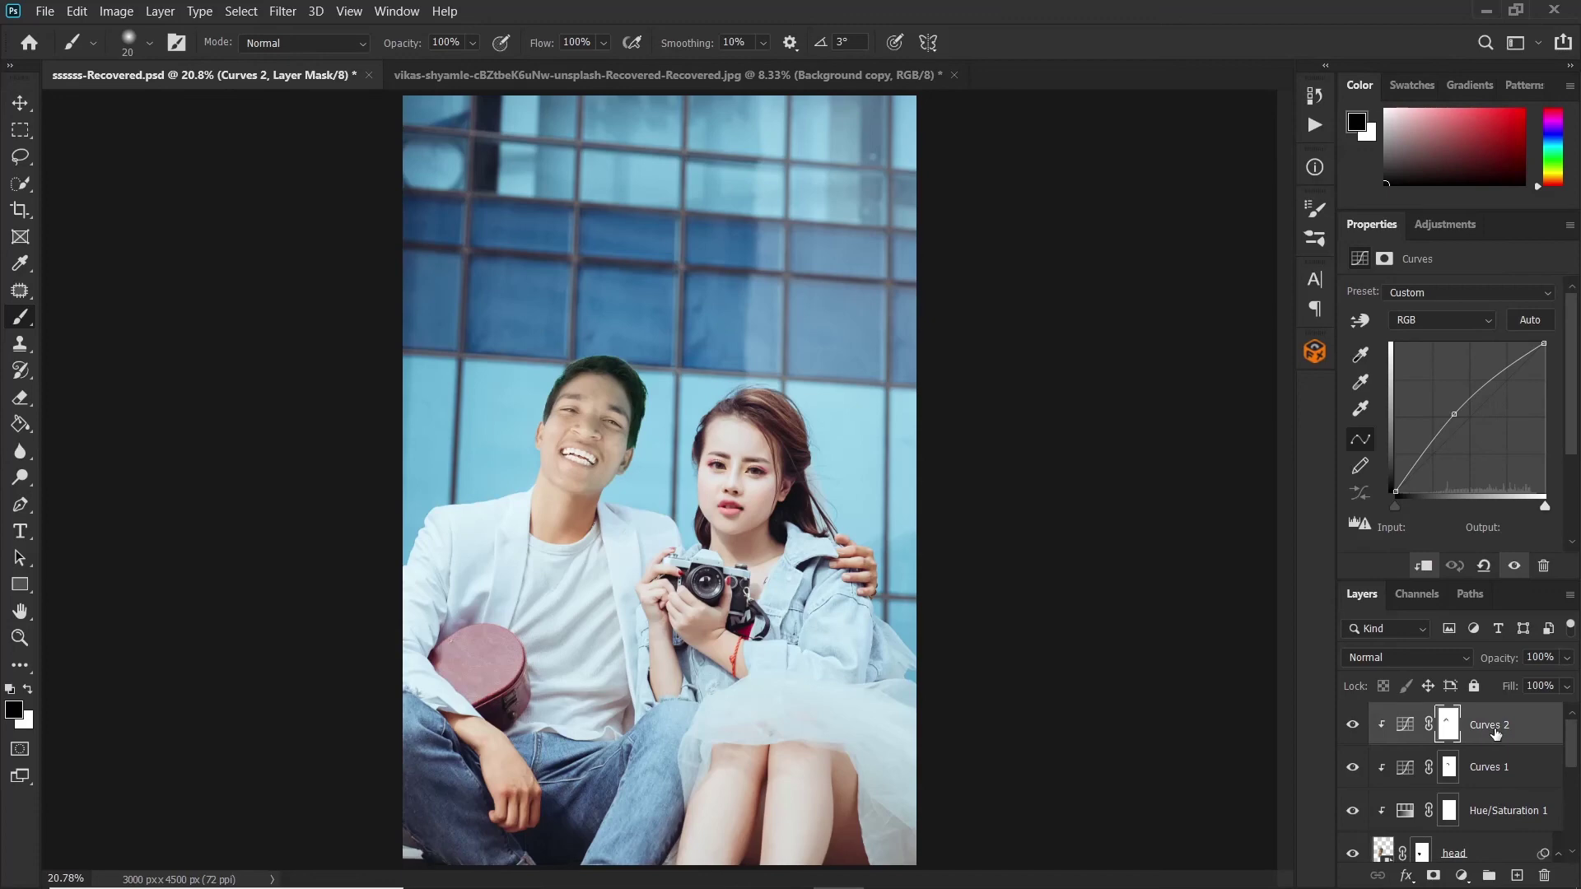
key("ctrl+shift+alt+e")
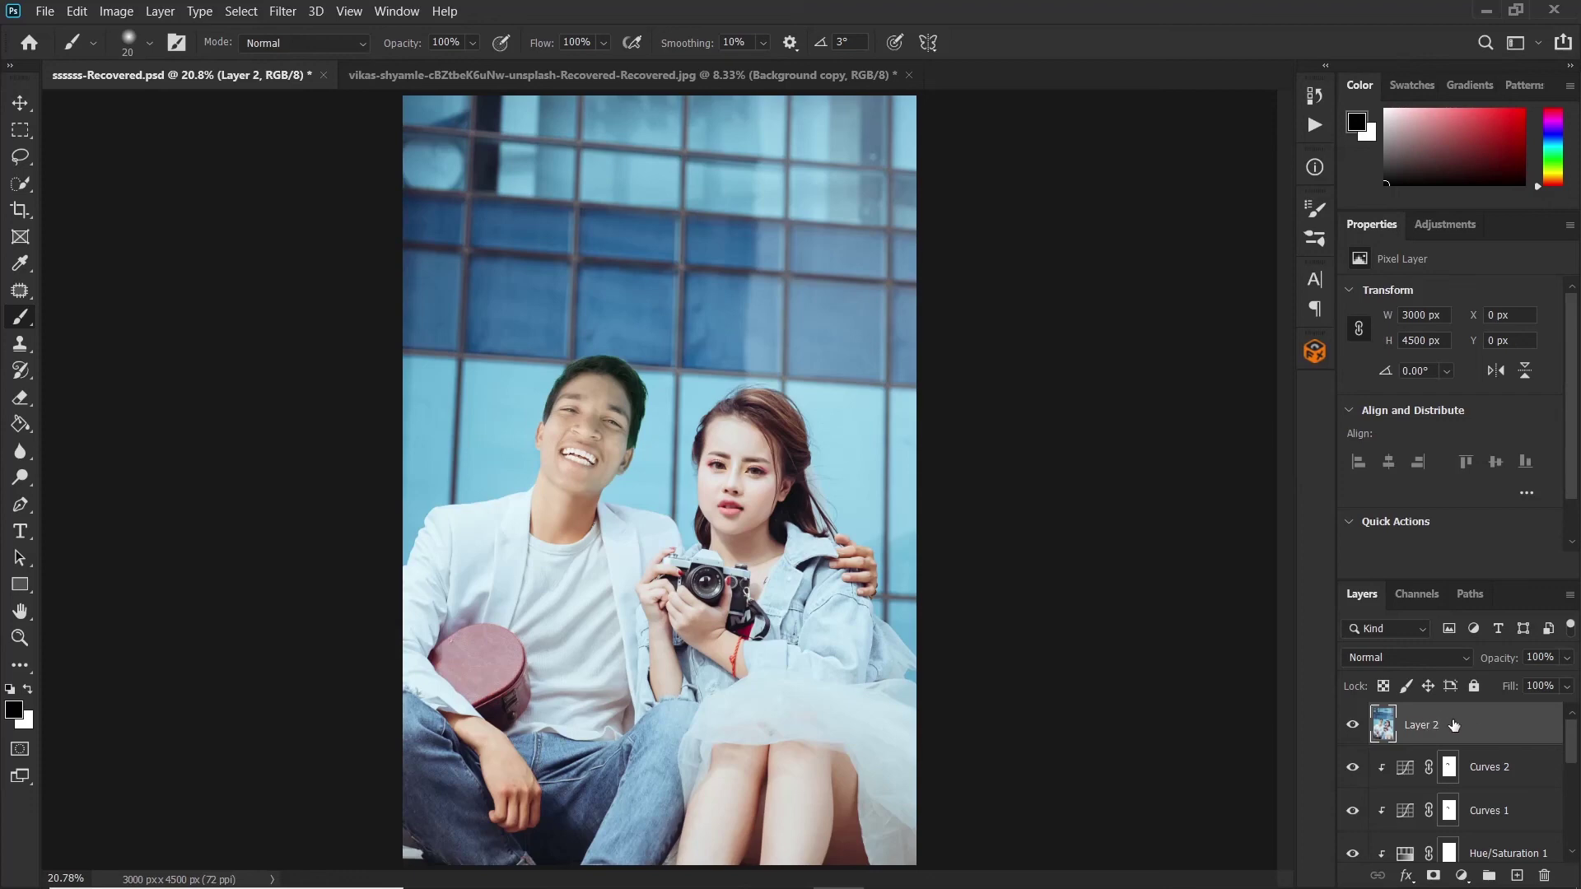
right_click(1471, 728)
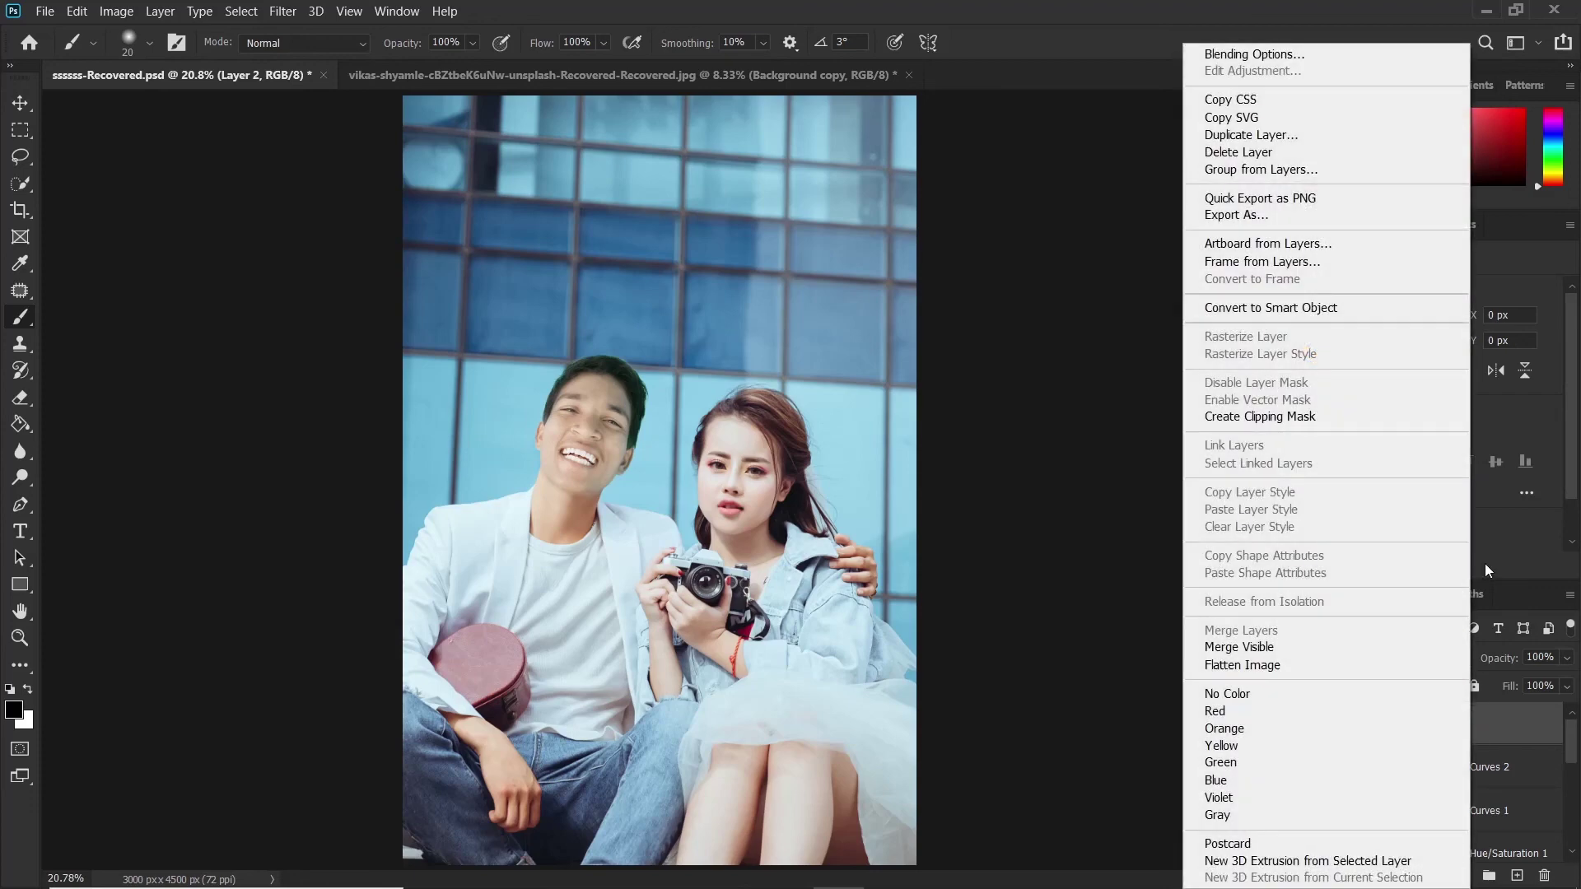
left_click(1312, 322)
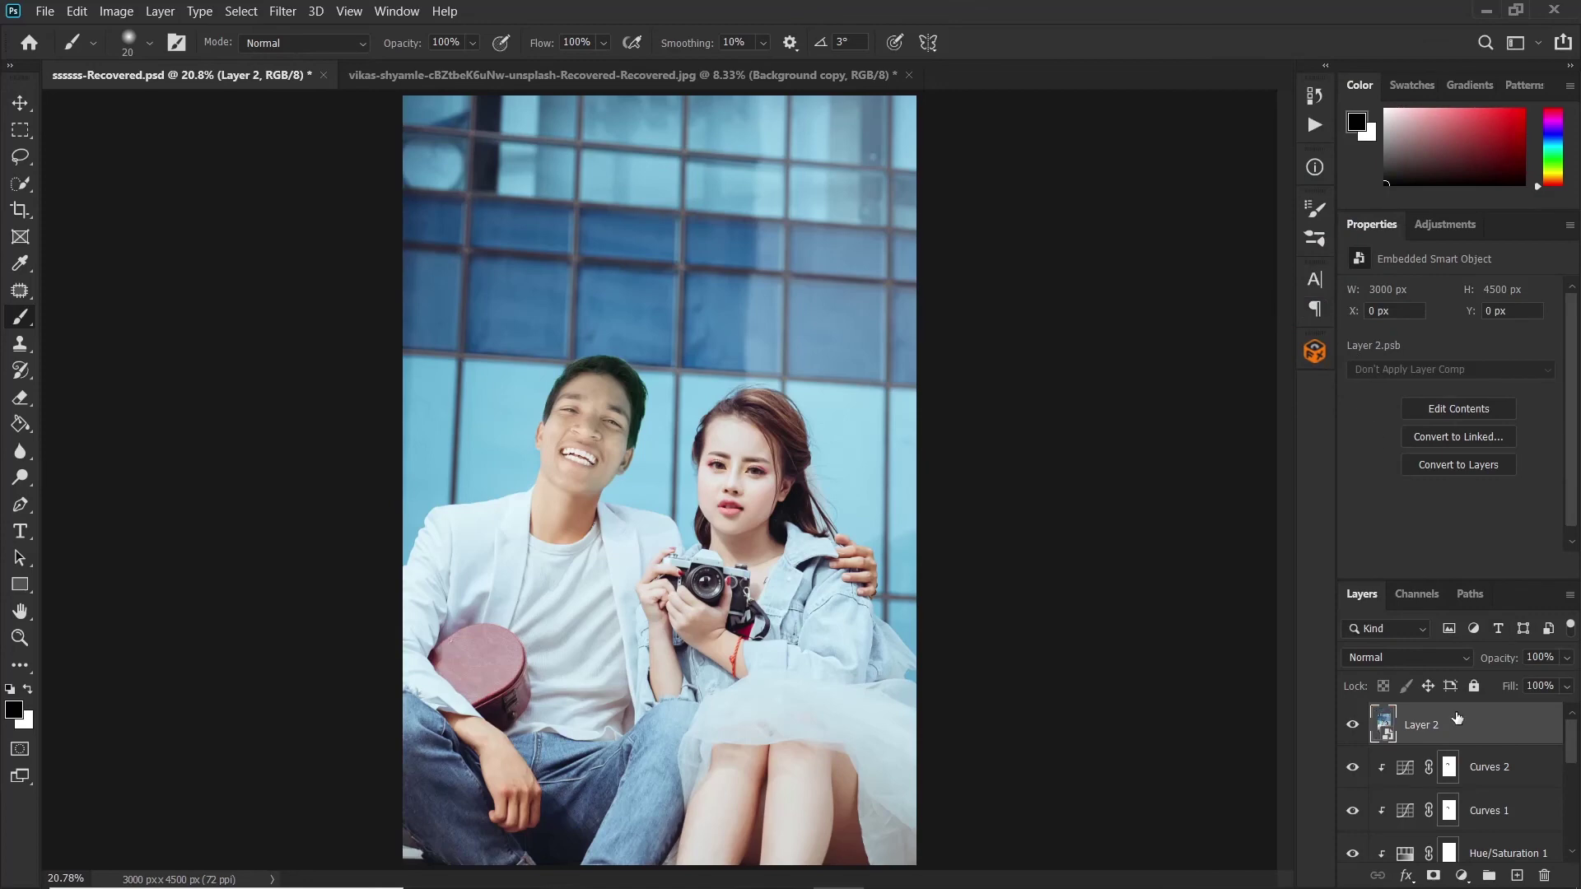
Step: Start a Camera Raw Filter on Layer 2 with Temperature -8, Contrast +6, Dehaze +5 and Vibrance +43
left_click(280, 12)
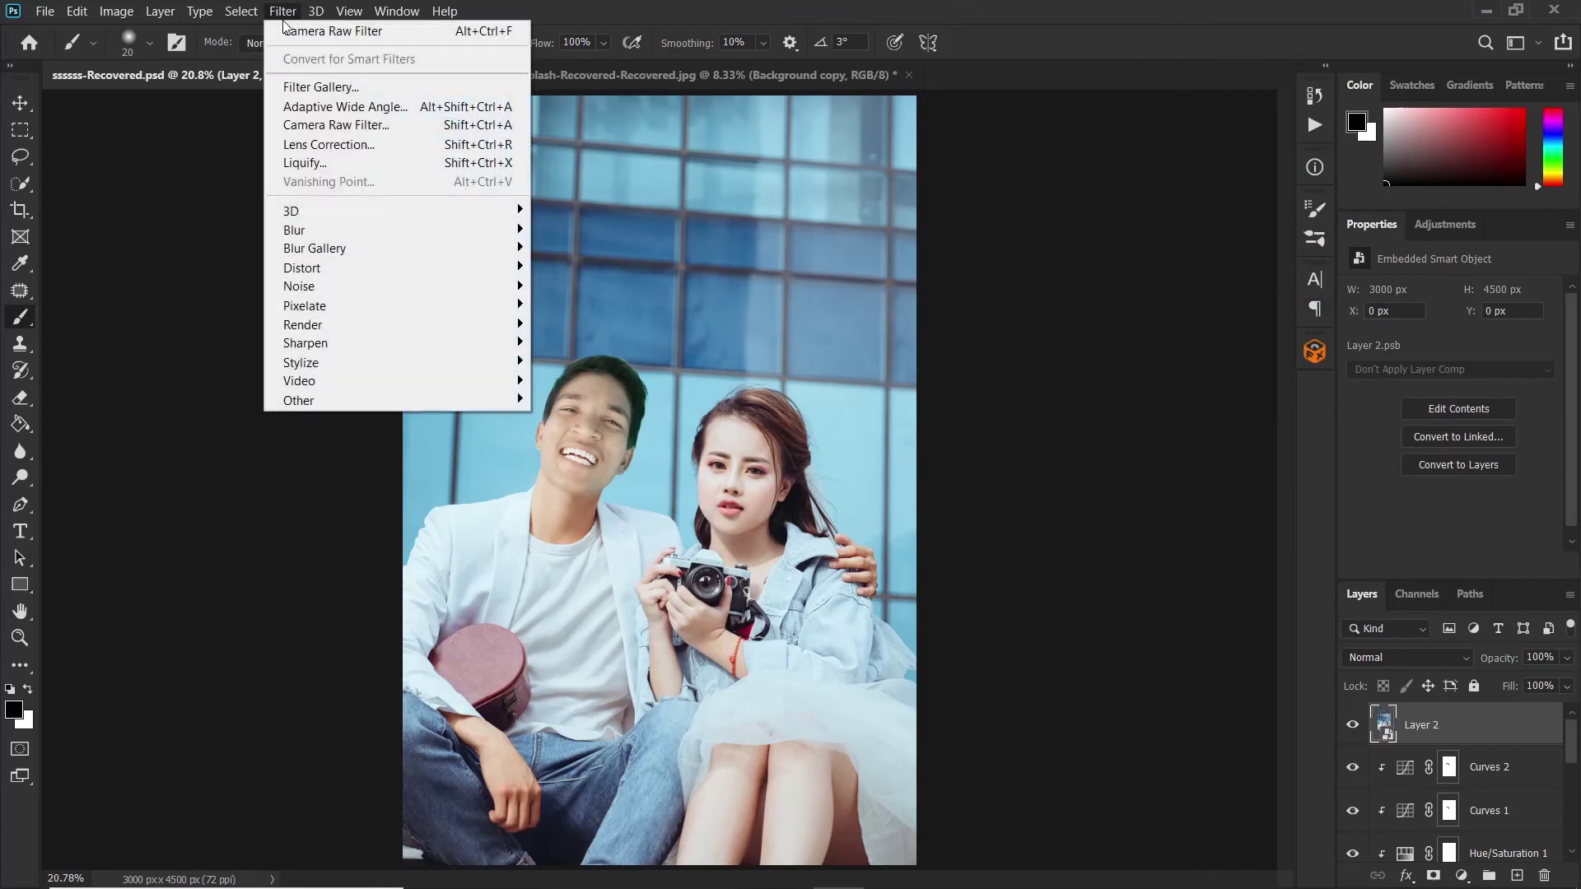
left_click(326, 127)
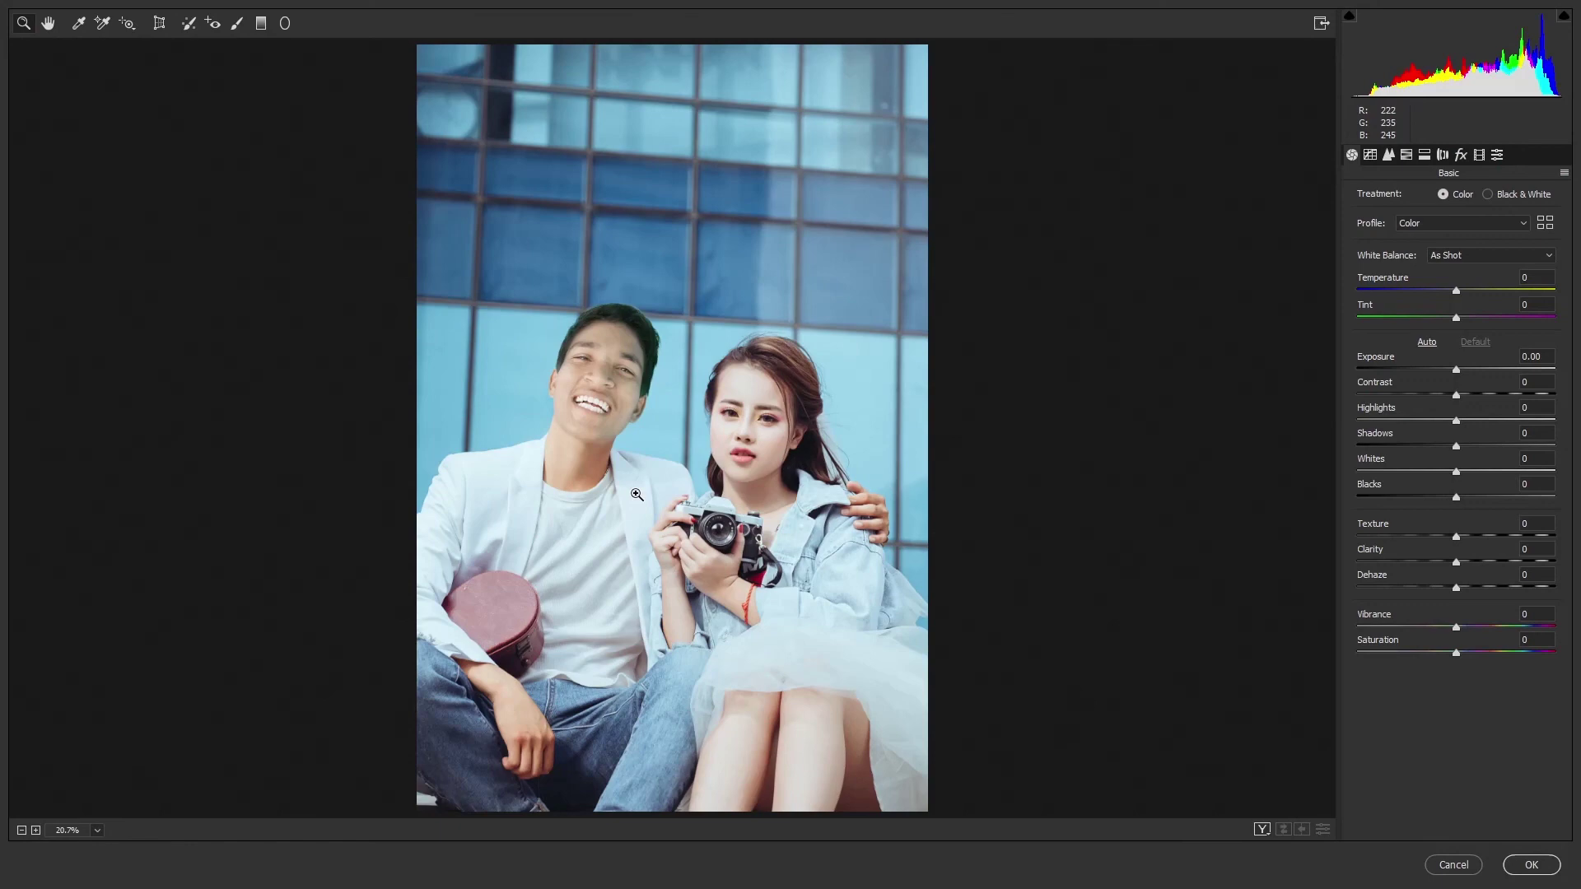
left_click(1456, 293)
left_click_drag(1456, 293, 1449, 293)
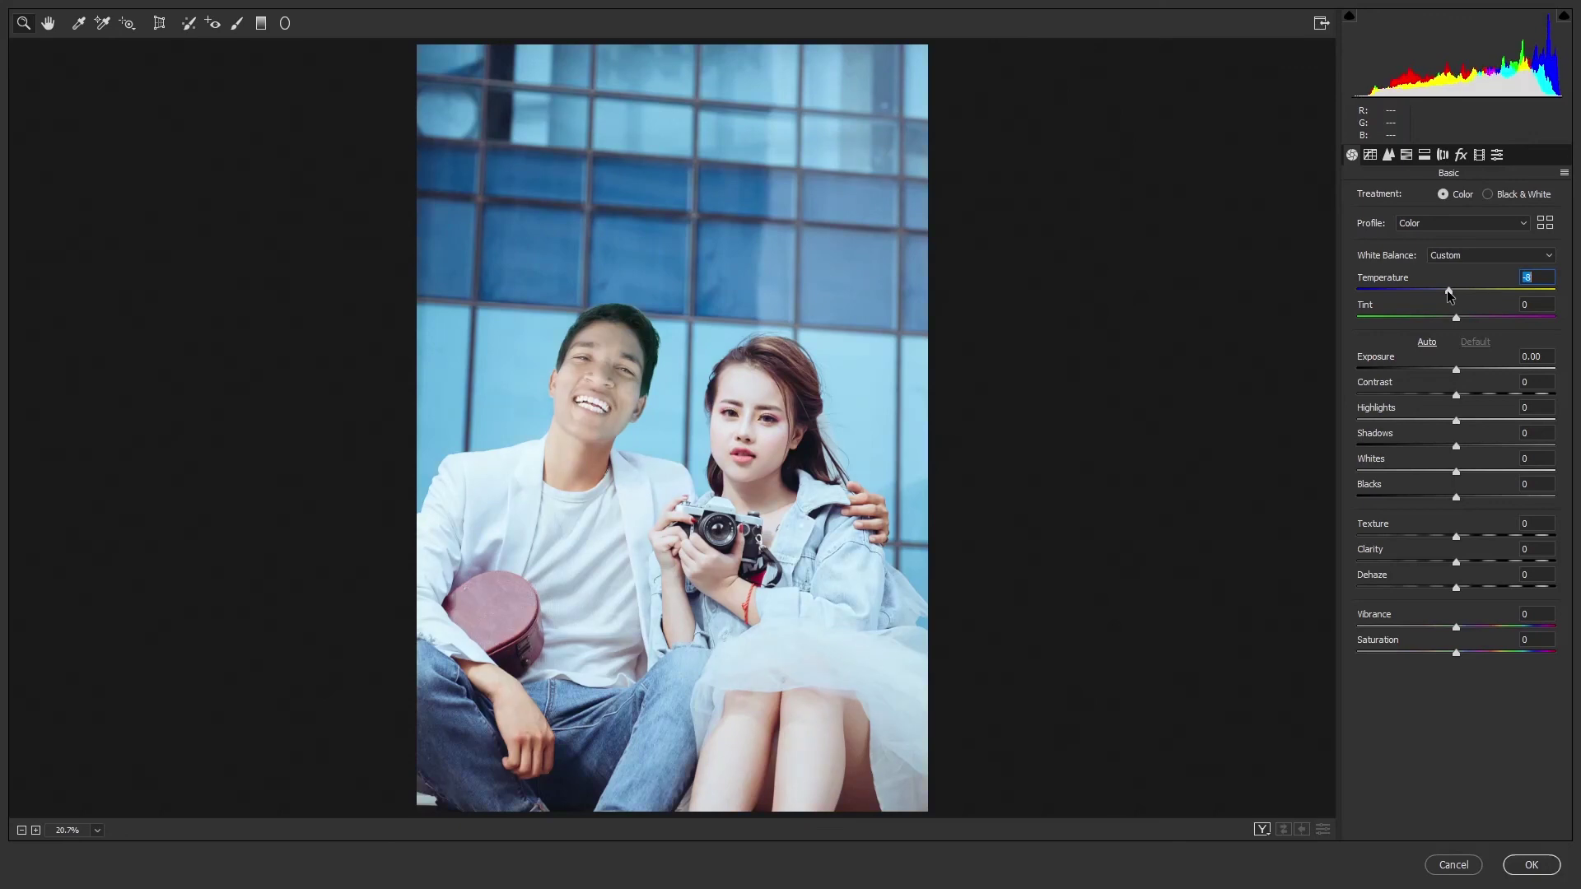
left_click_drag(1459, 392, 1465, 392)
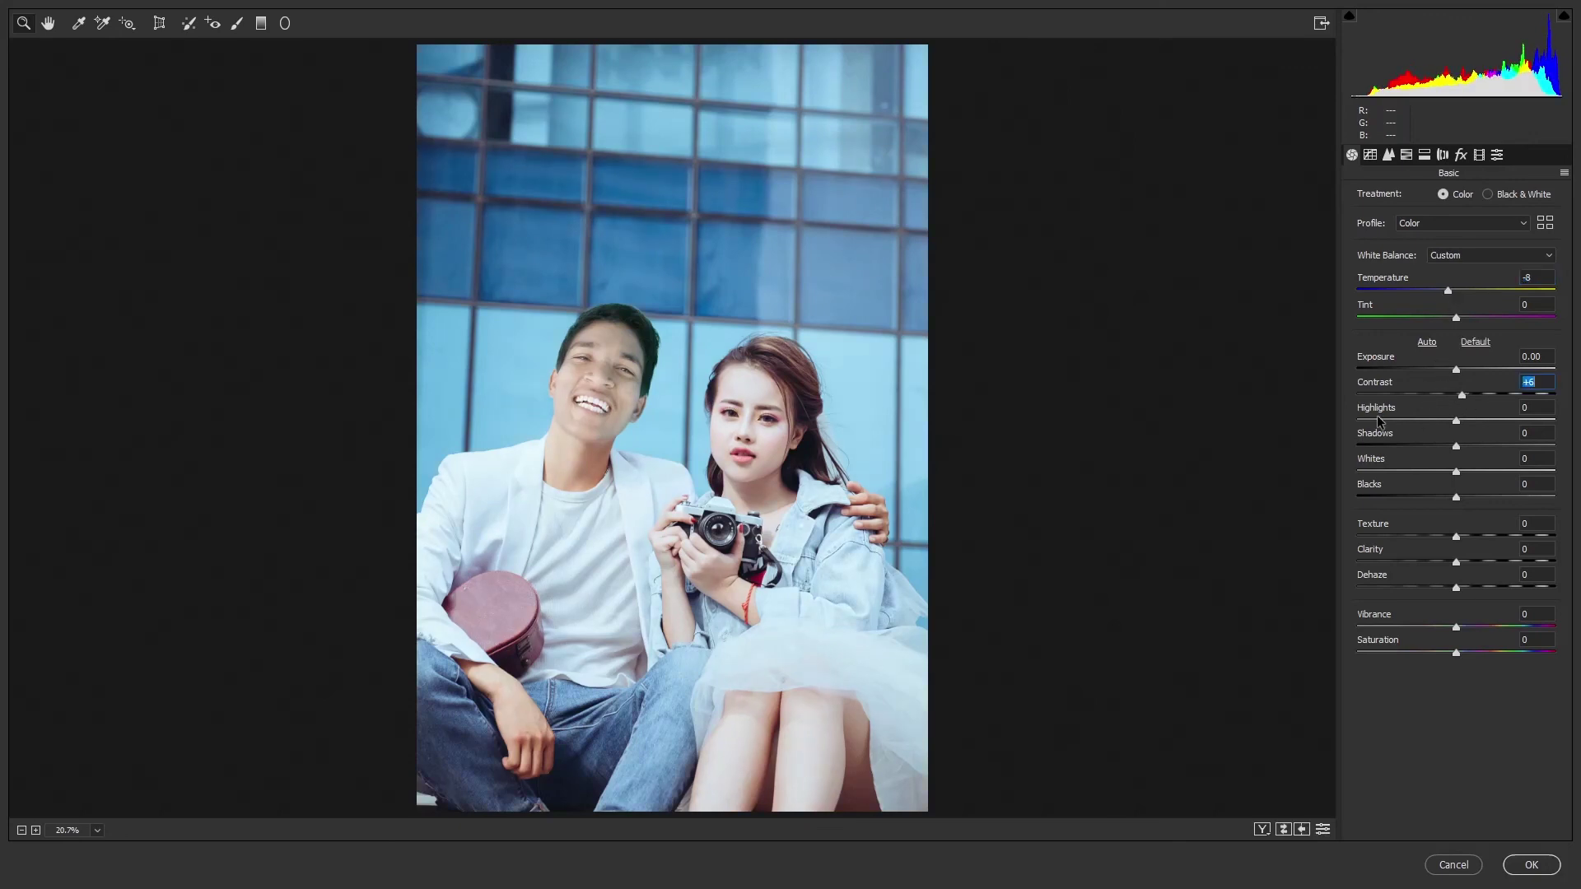
left_click(1460, 585)
left_click_drag(1456, 626, 1498, 628)
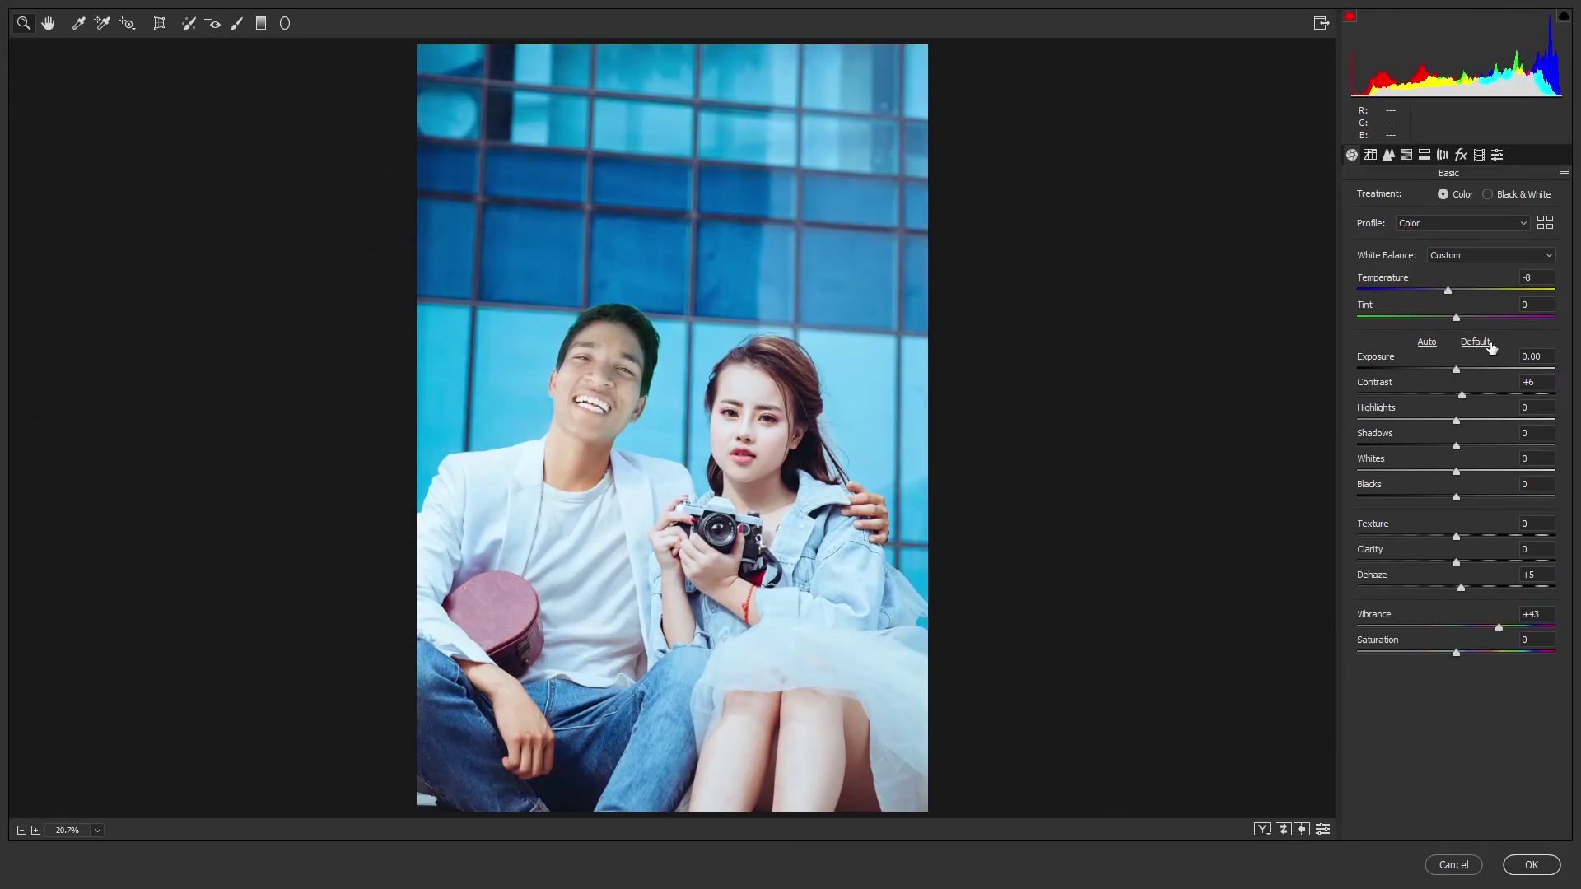
Step: Raise the saturation of the Blues to +33 in the Camera Raw HSL adjustments
left_click(1407, 155)
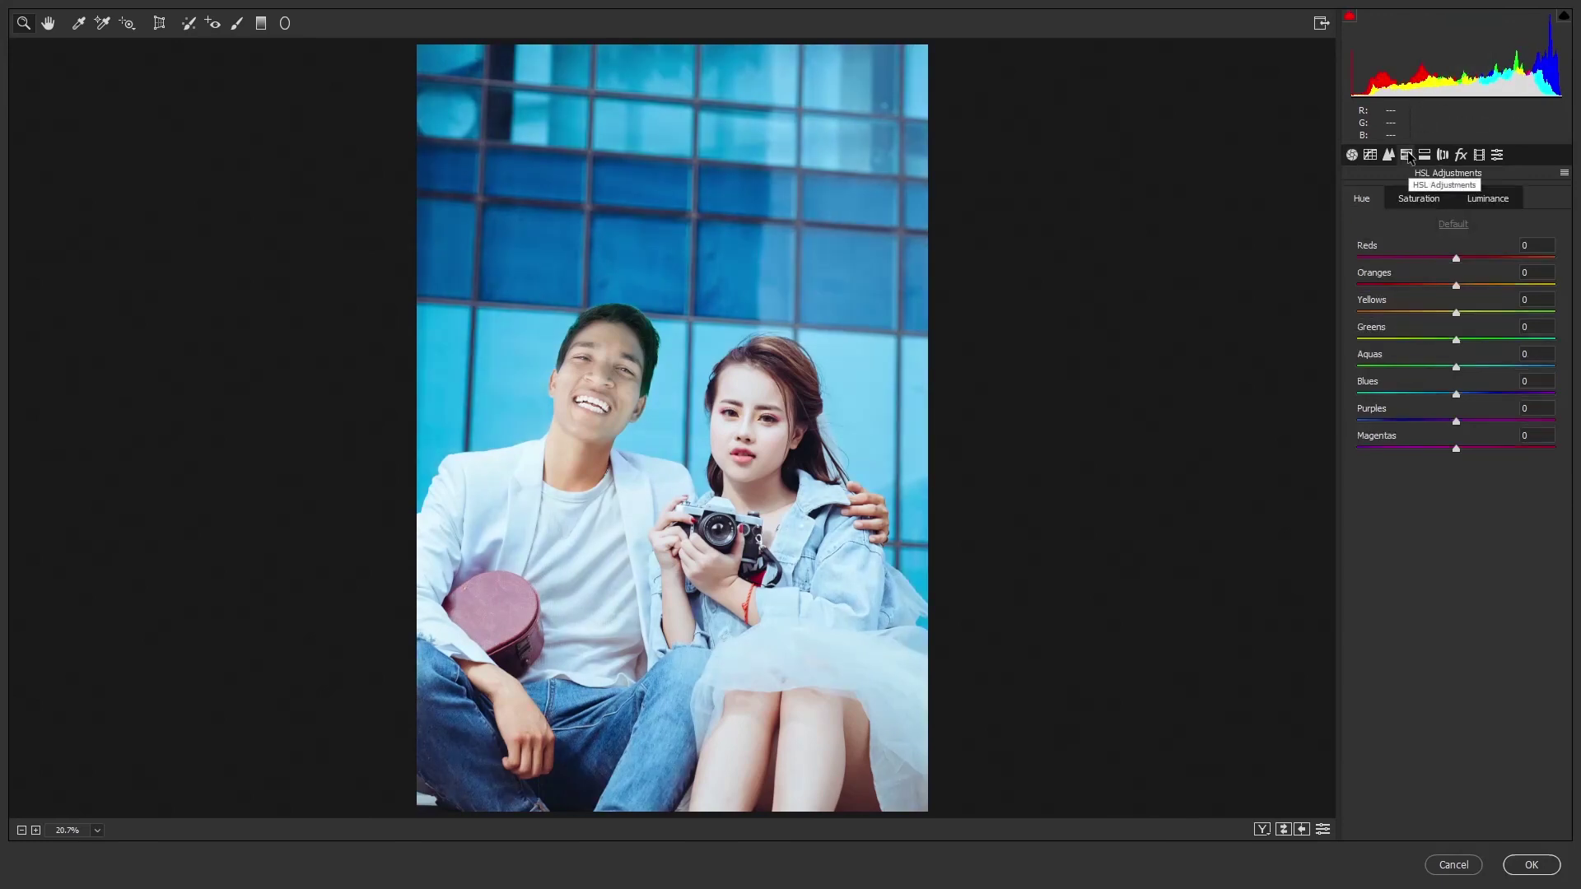
left_click(1418, 199)
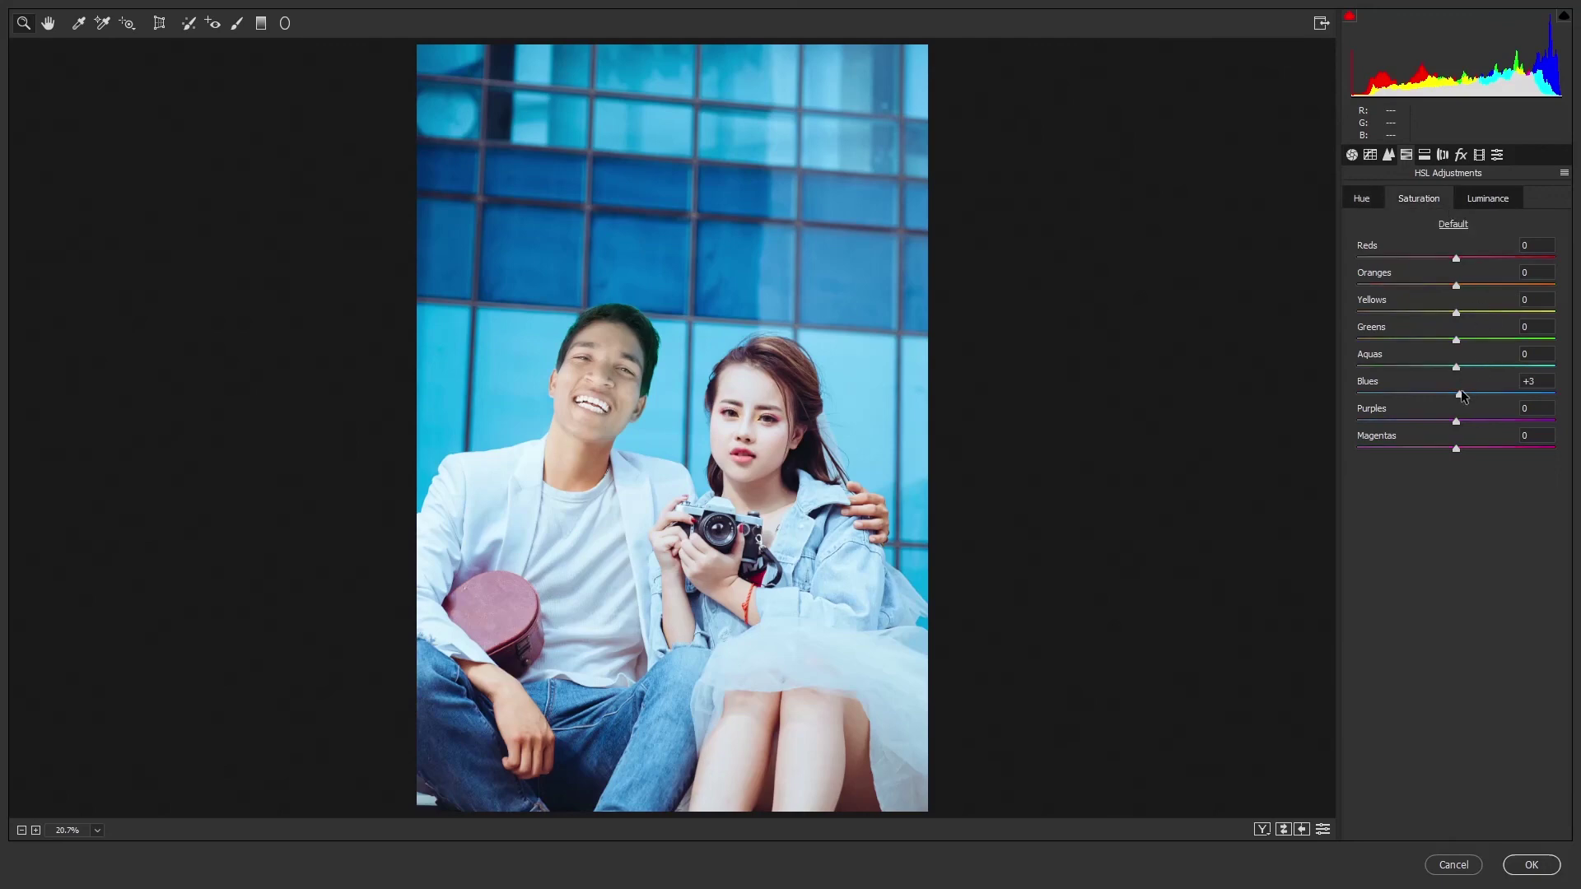
left_click_drag(1456, 394, 1491, 395)
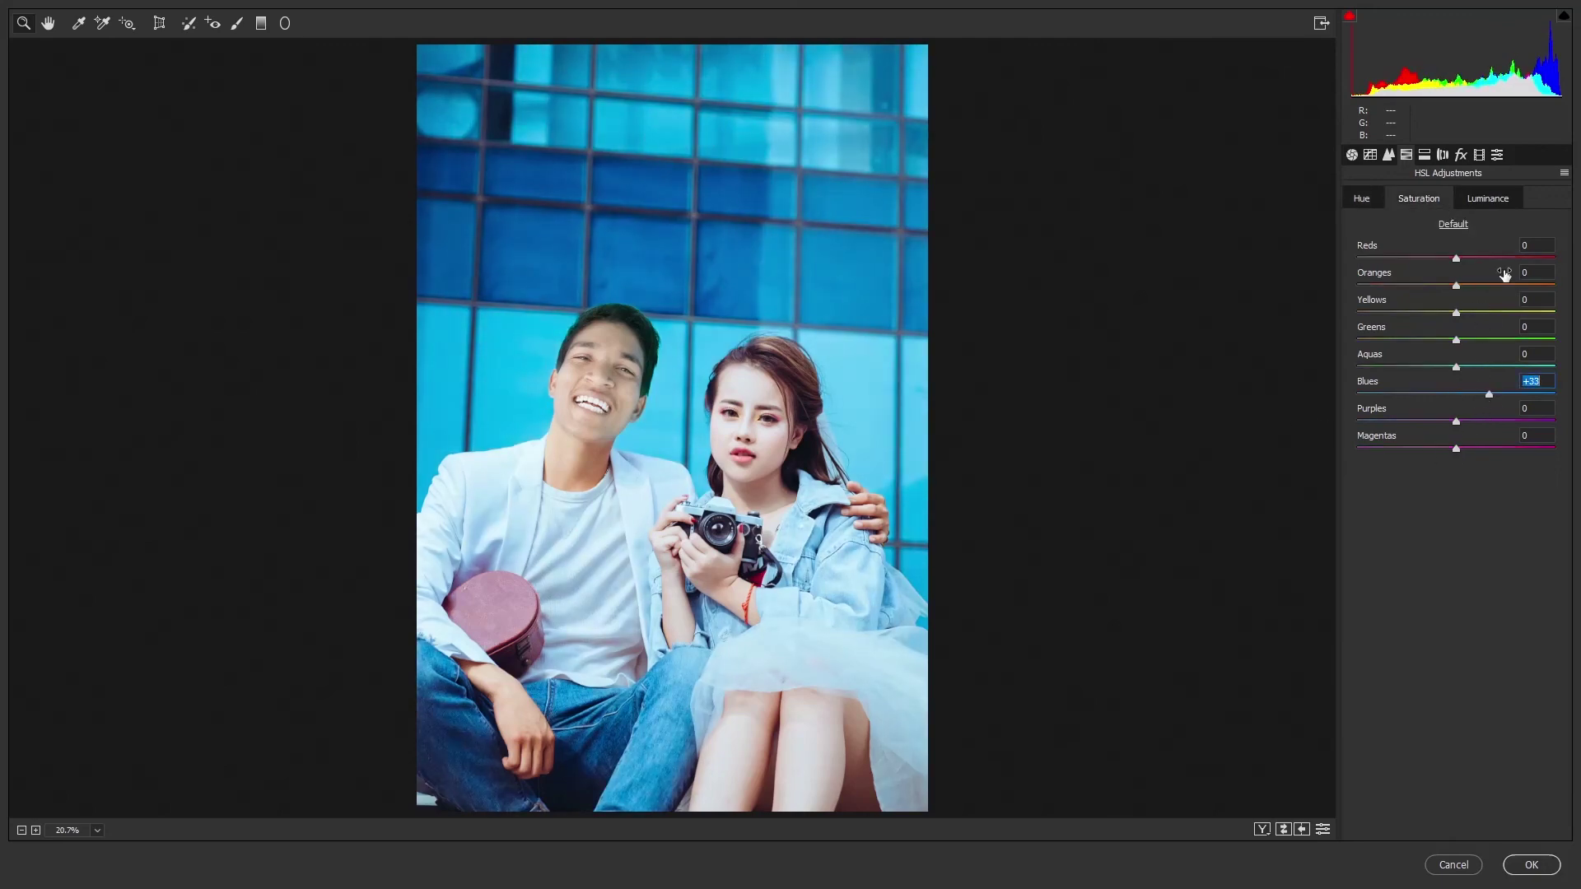
Step: Add Camera Raw grain with an amount slightly above 19, size 25 and roughness 50, and apply the filter
left_click(1460, 155)
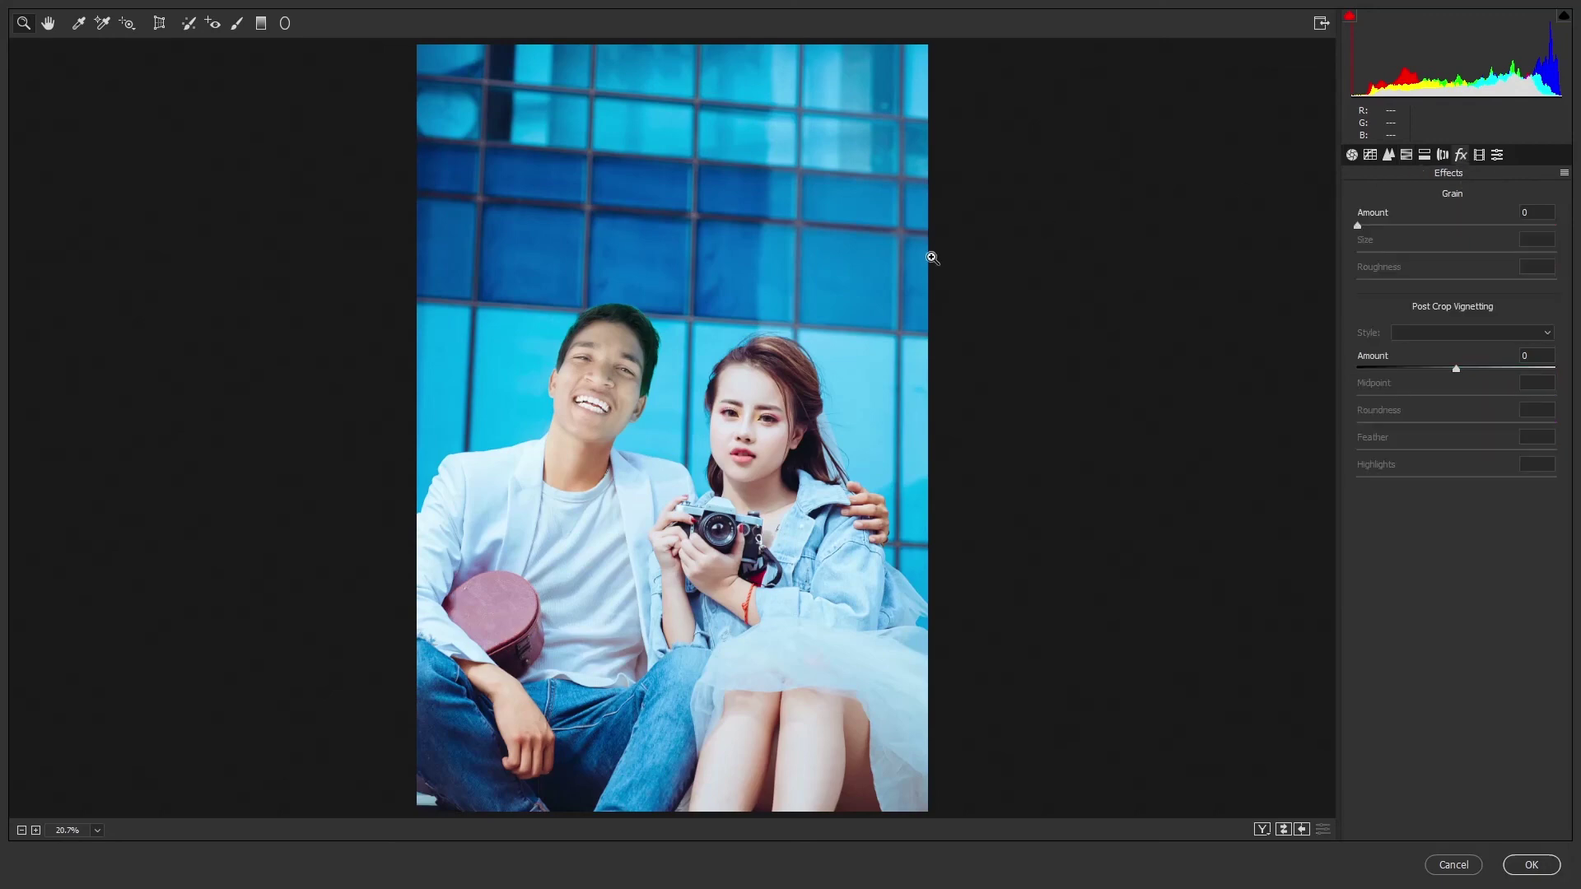
left_click_drag(1361, 219, 1394, 226)
left_click(561, 466)
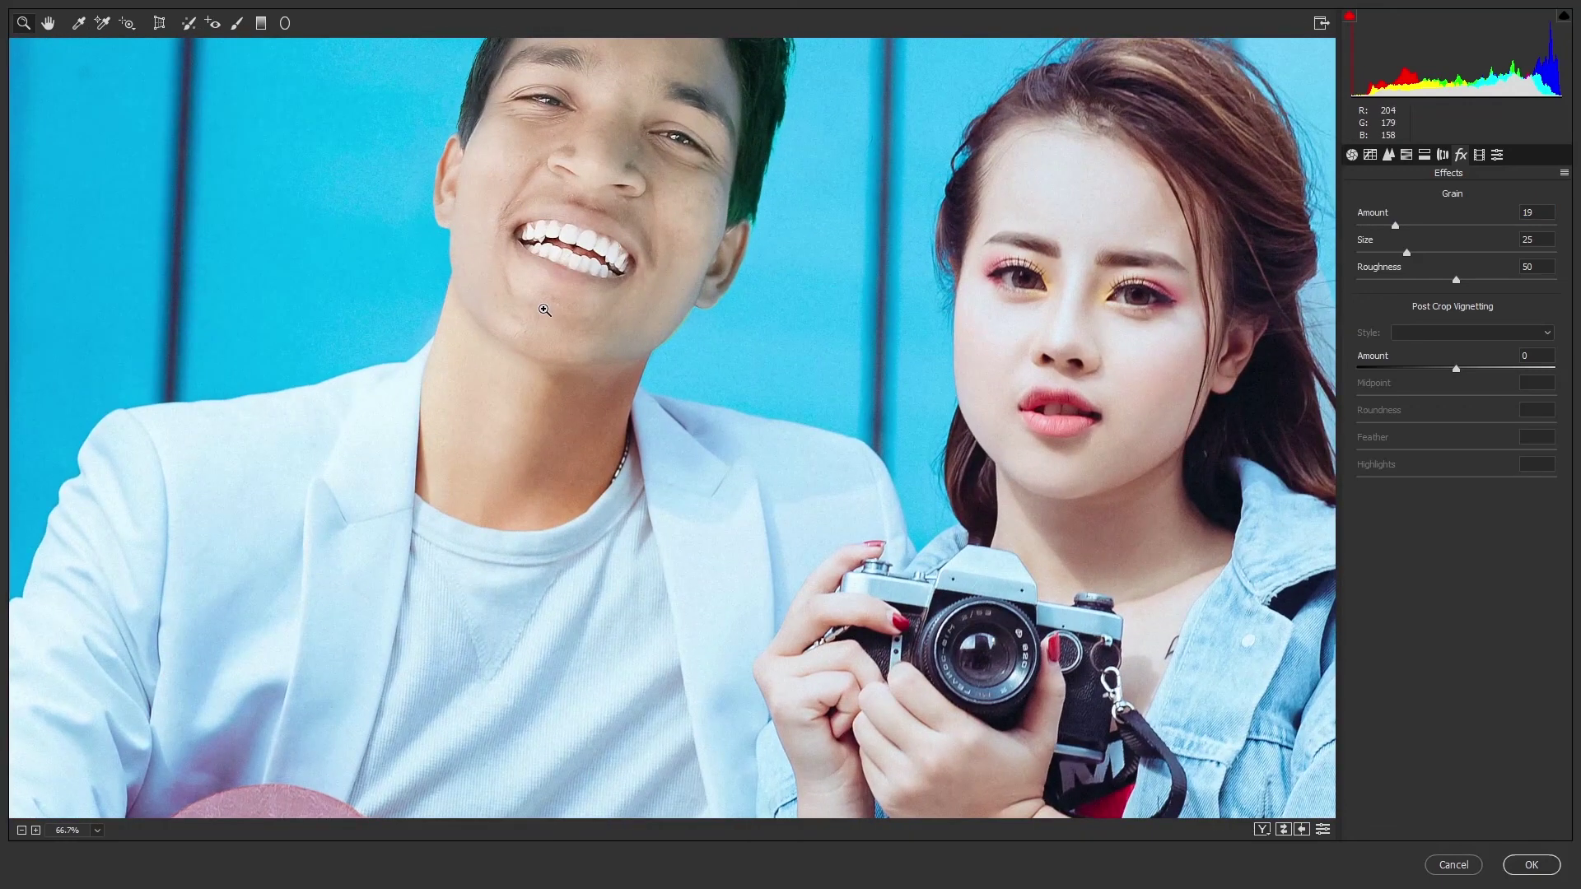
left_click(544, 310)
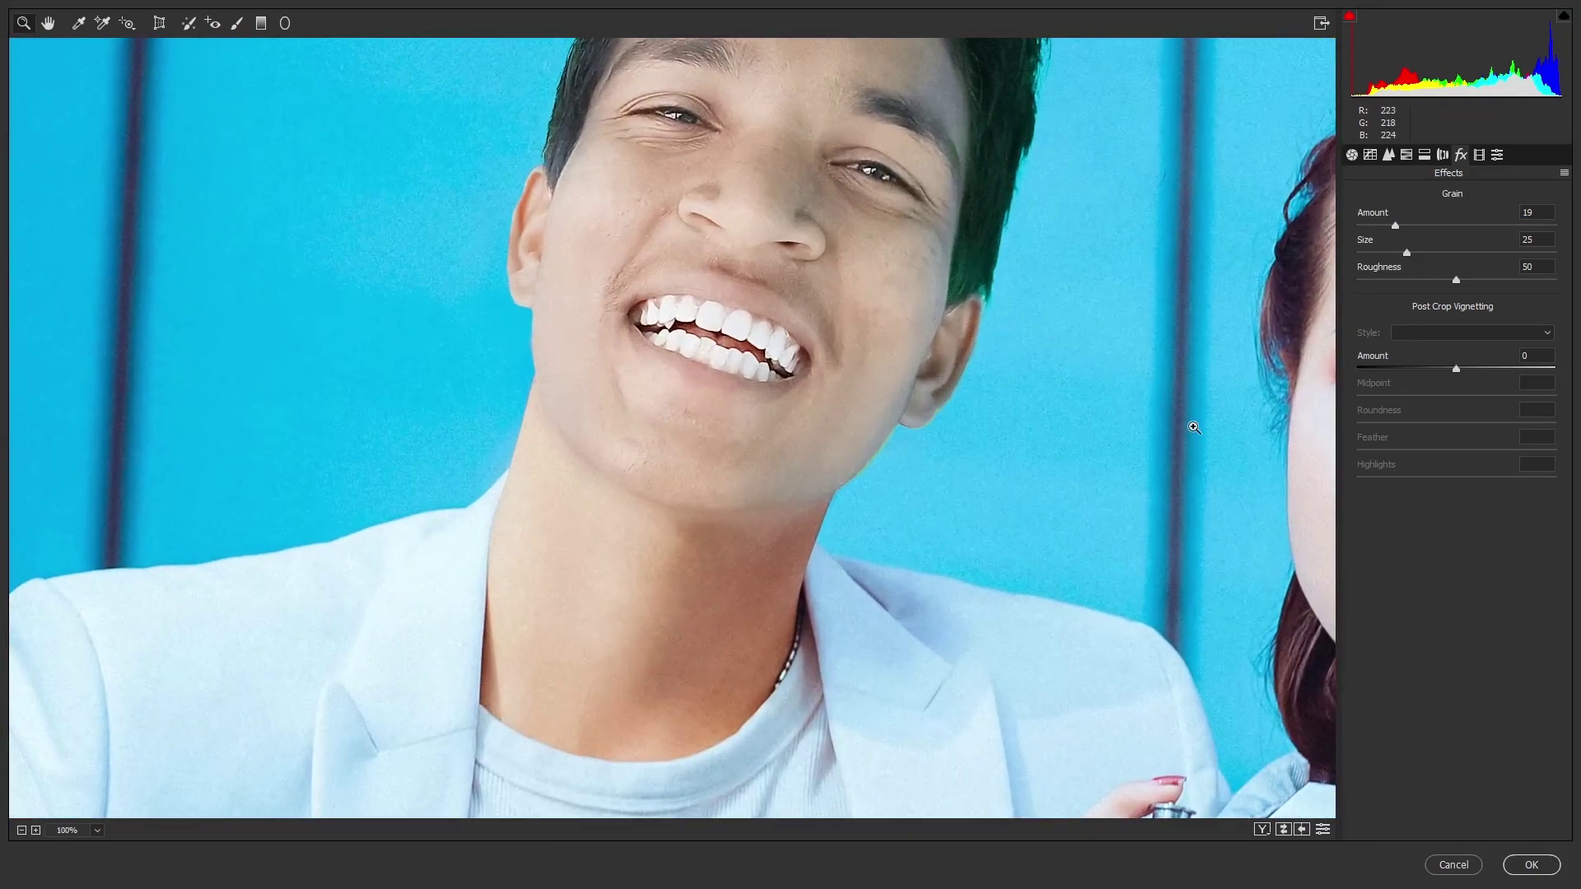
left_click_drag(1396, 224, 1401, 224)
key("Up")
left_click(1524, 862)
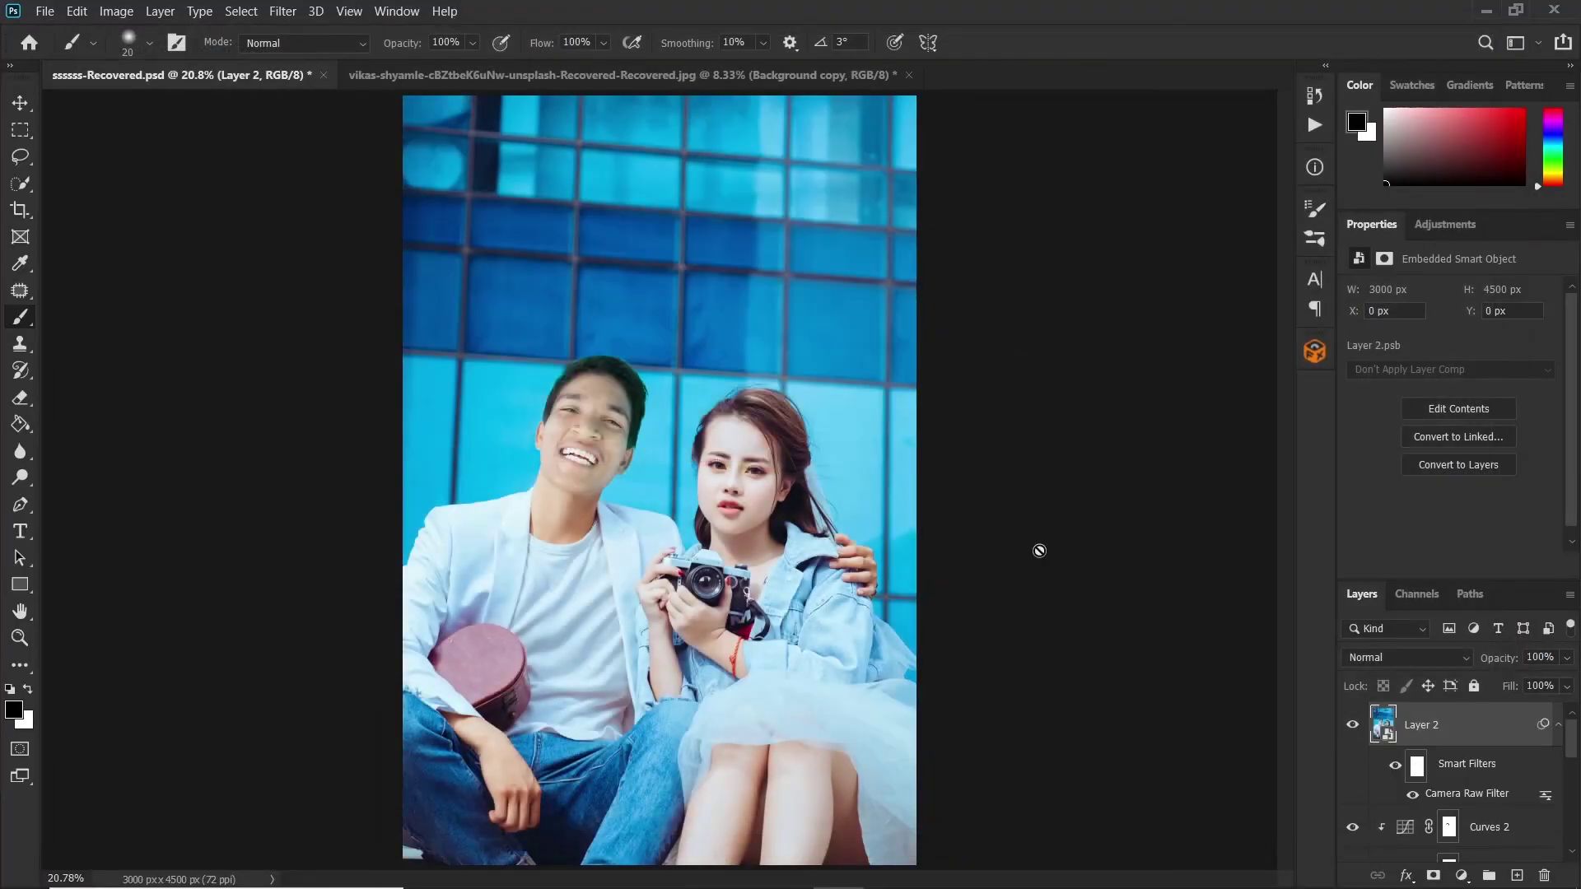
Step: Compare the image with and without the Camera Raw grading by hiding and showing Layer 2
left_click(1352, 725)
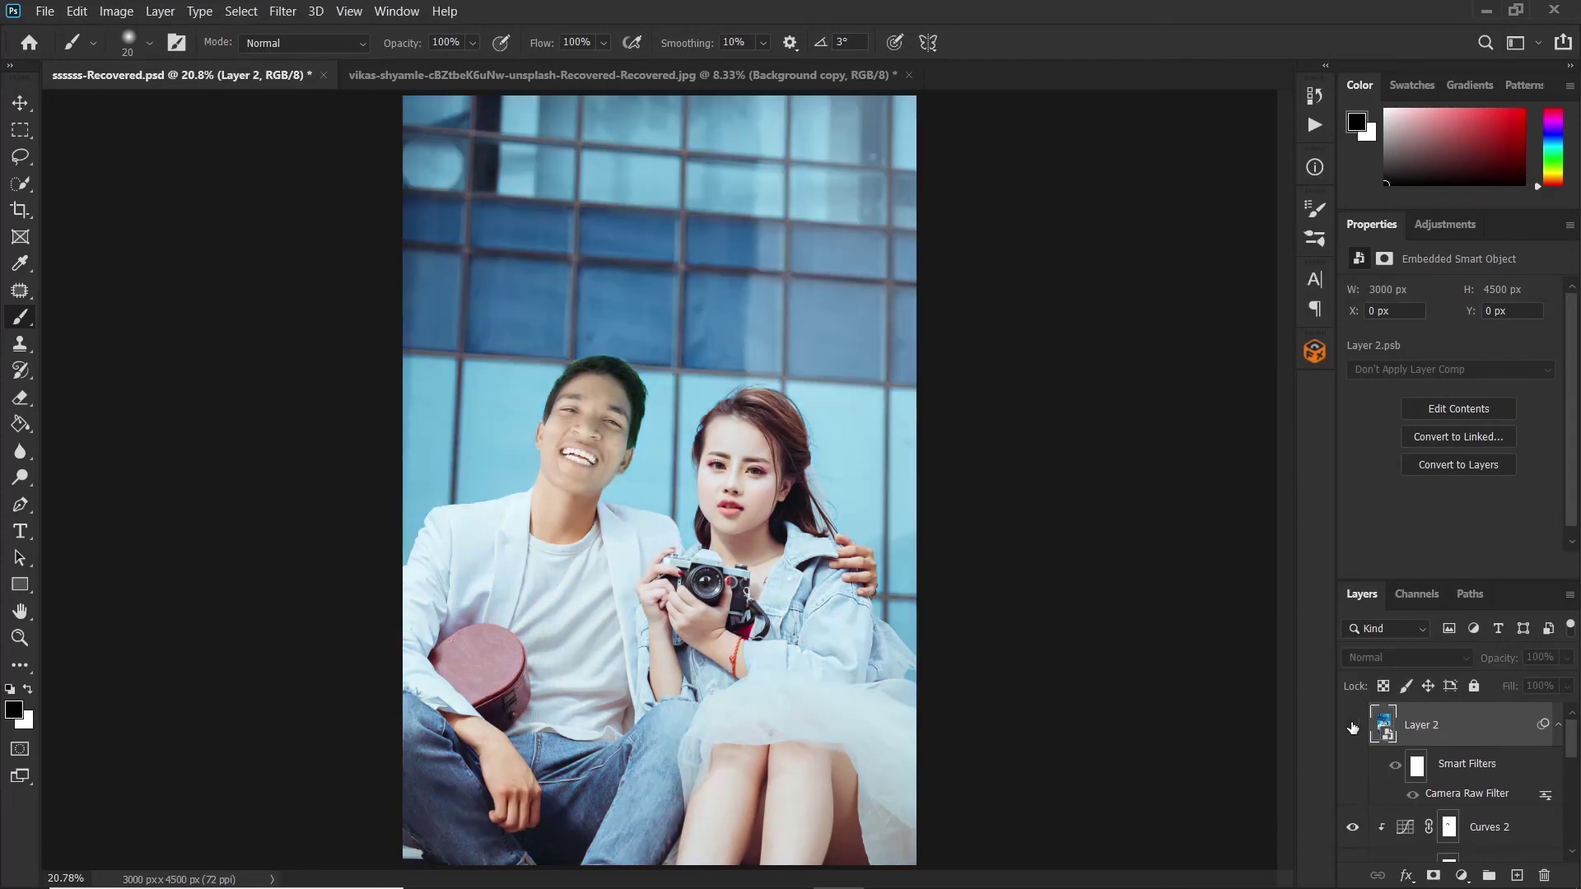
left_click(1351, 725)
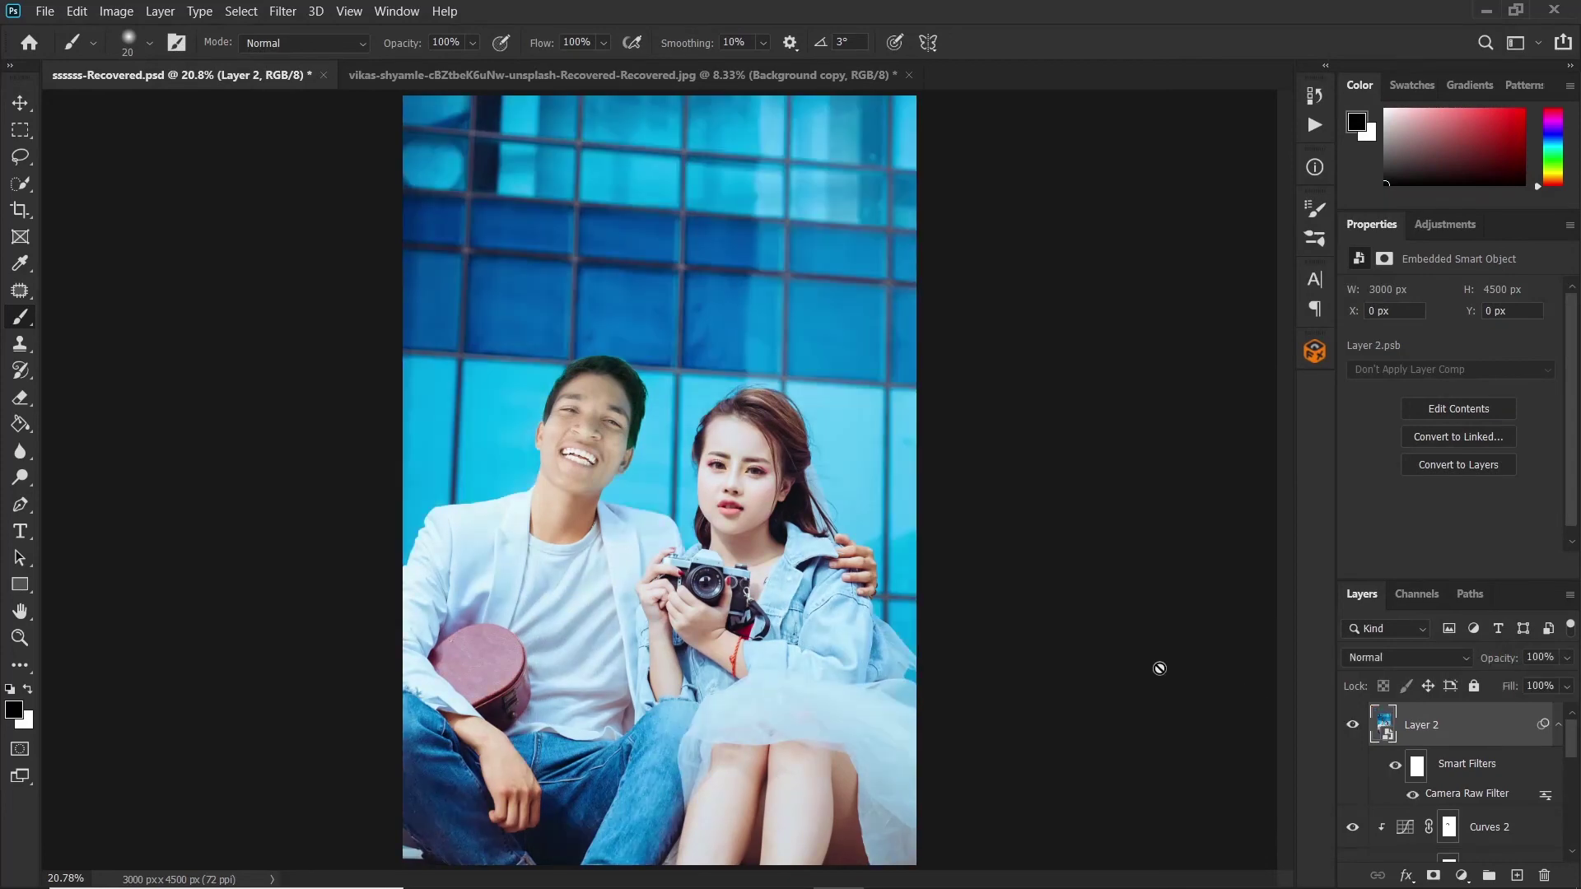